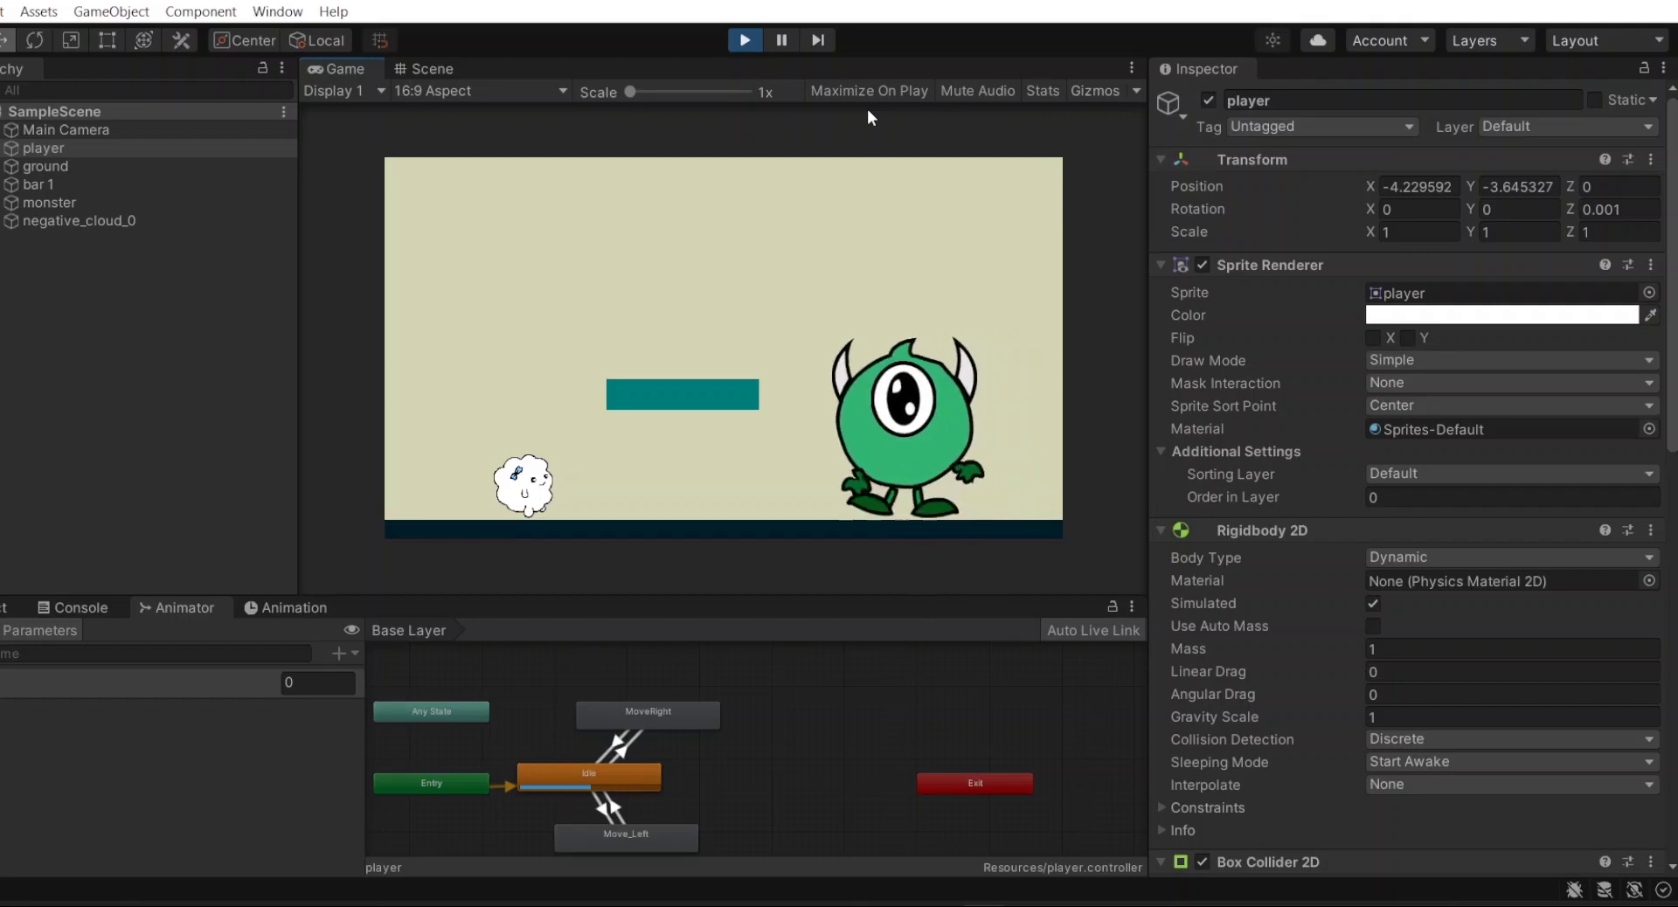
- Test the player's right, left and jump movement in the running game
key(Right)
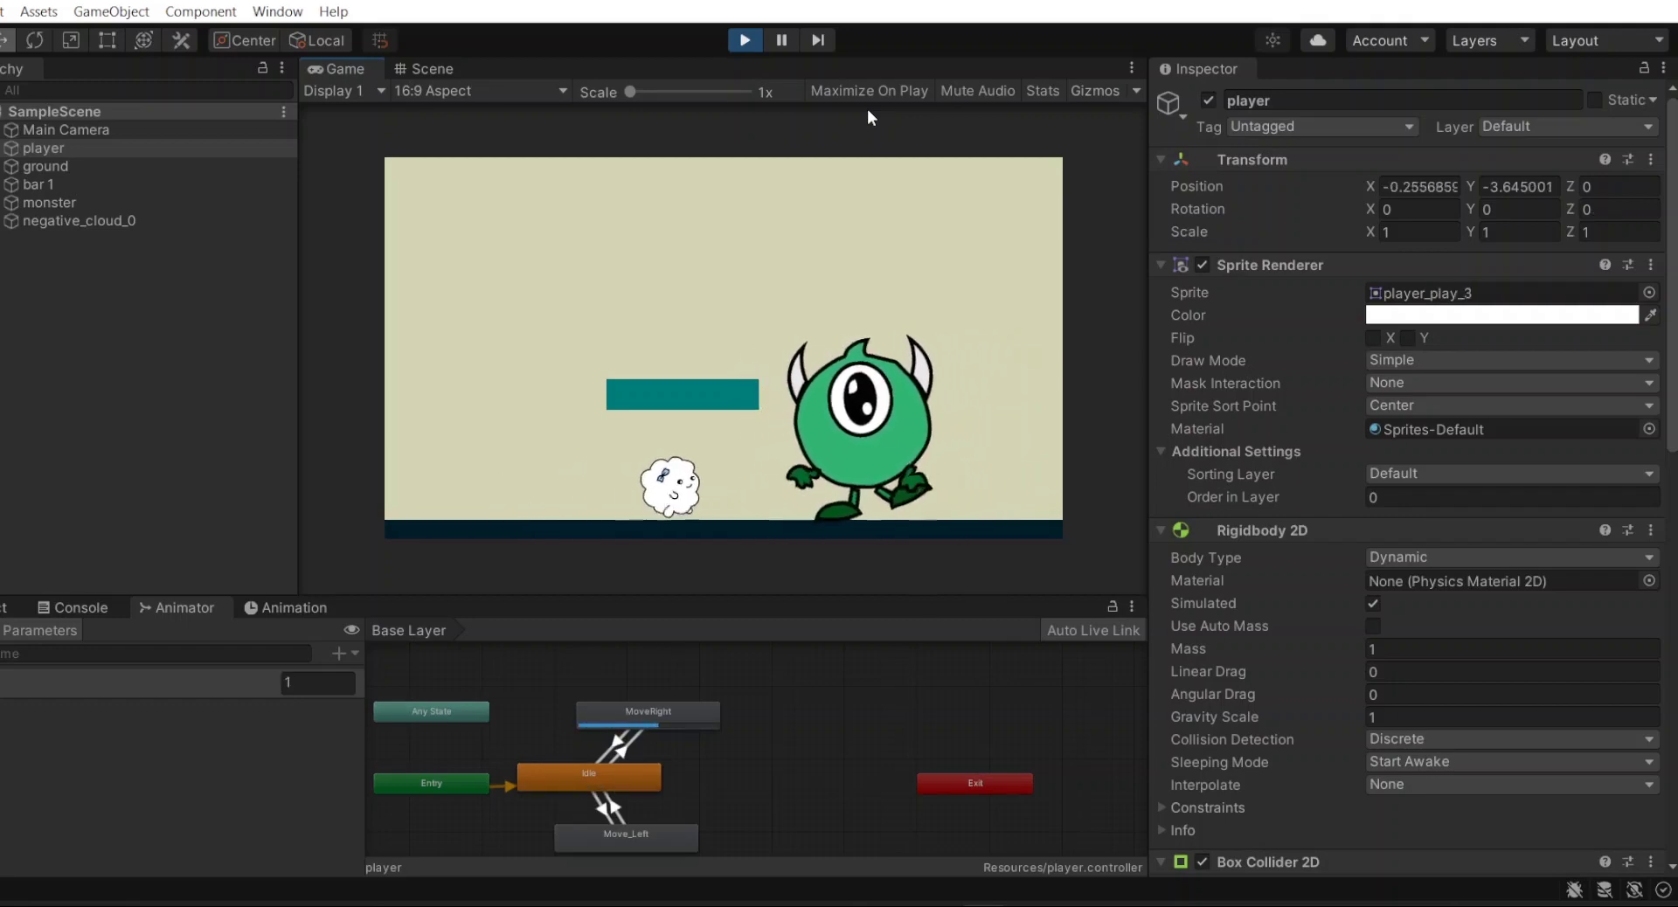
key(Left)
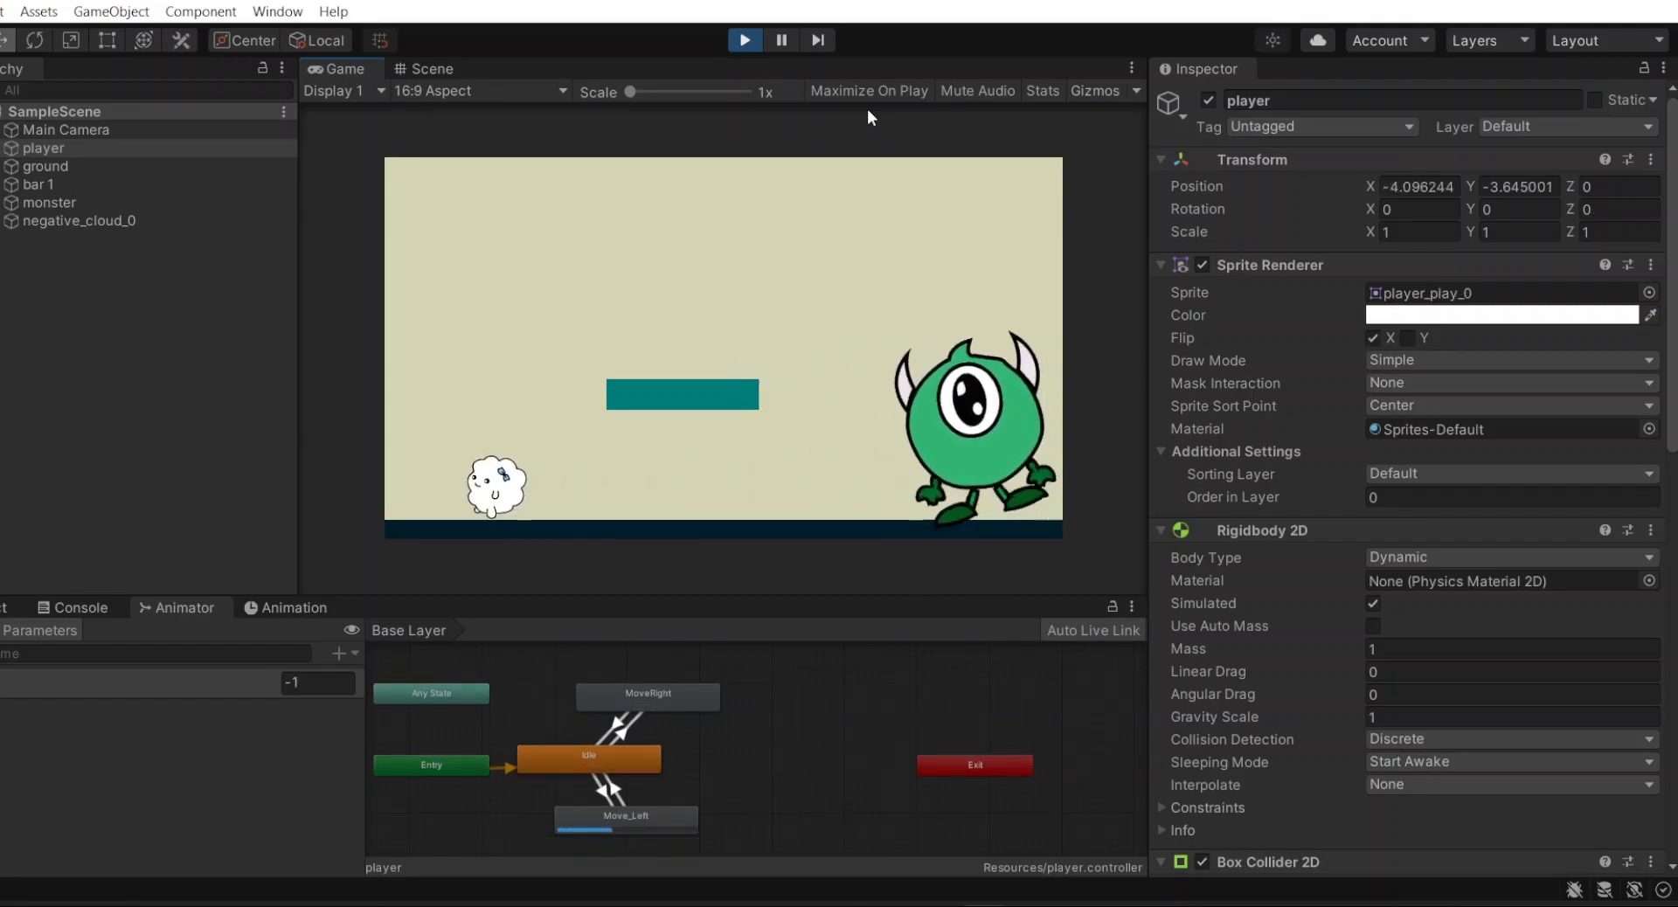
key(Right)
key(space)
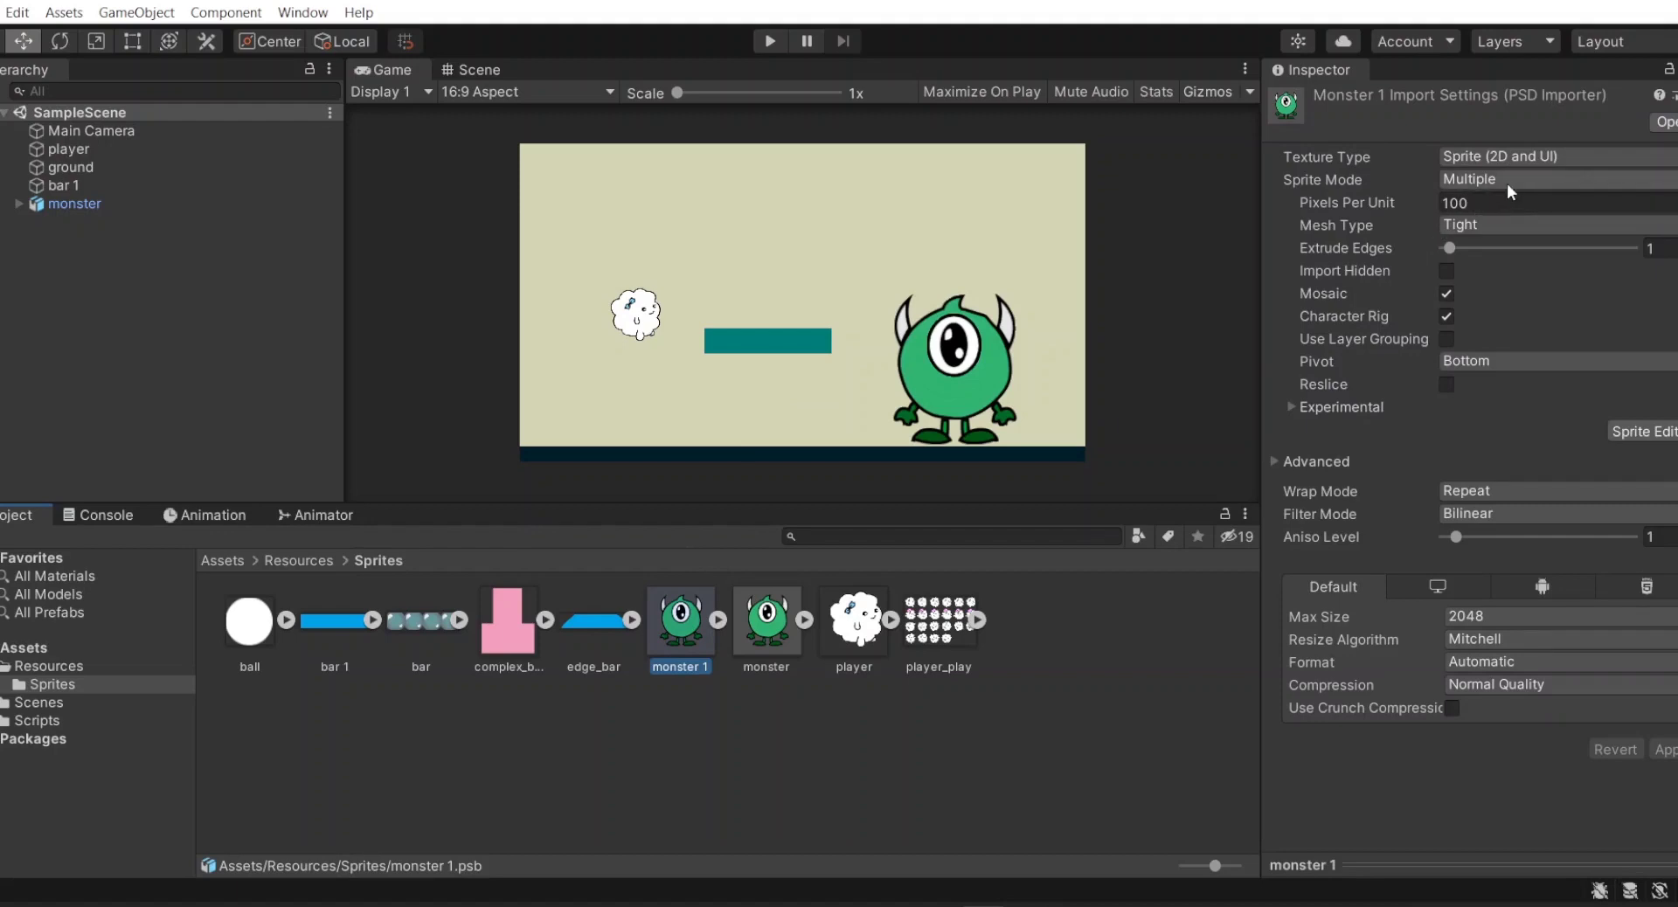
- View the sliced body parts of the monster 1 sprite in the Sprite Editor and close it
click(1639, 434)
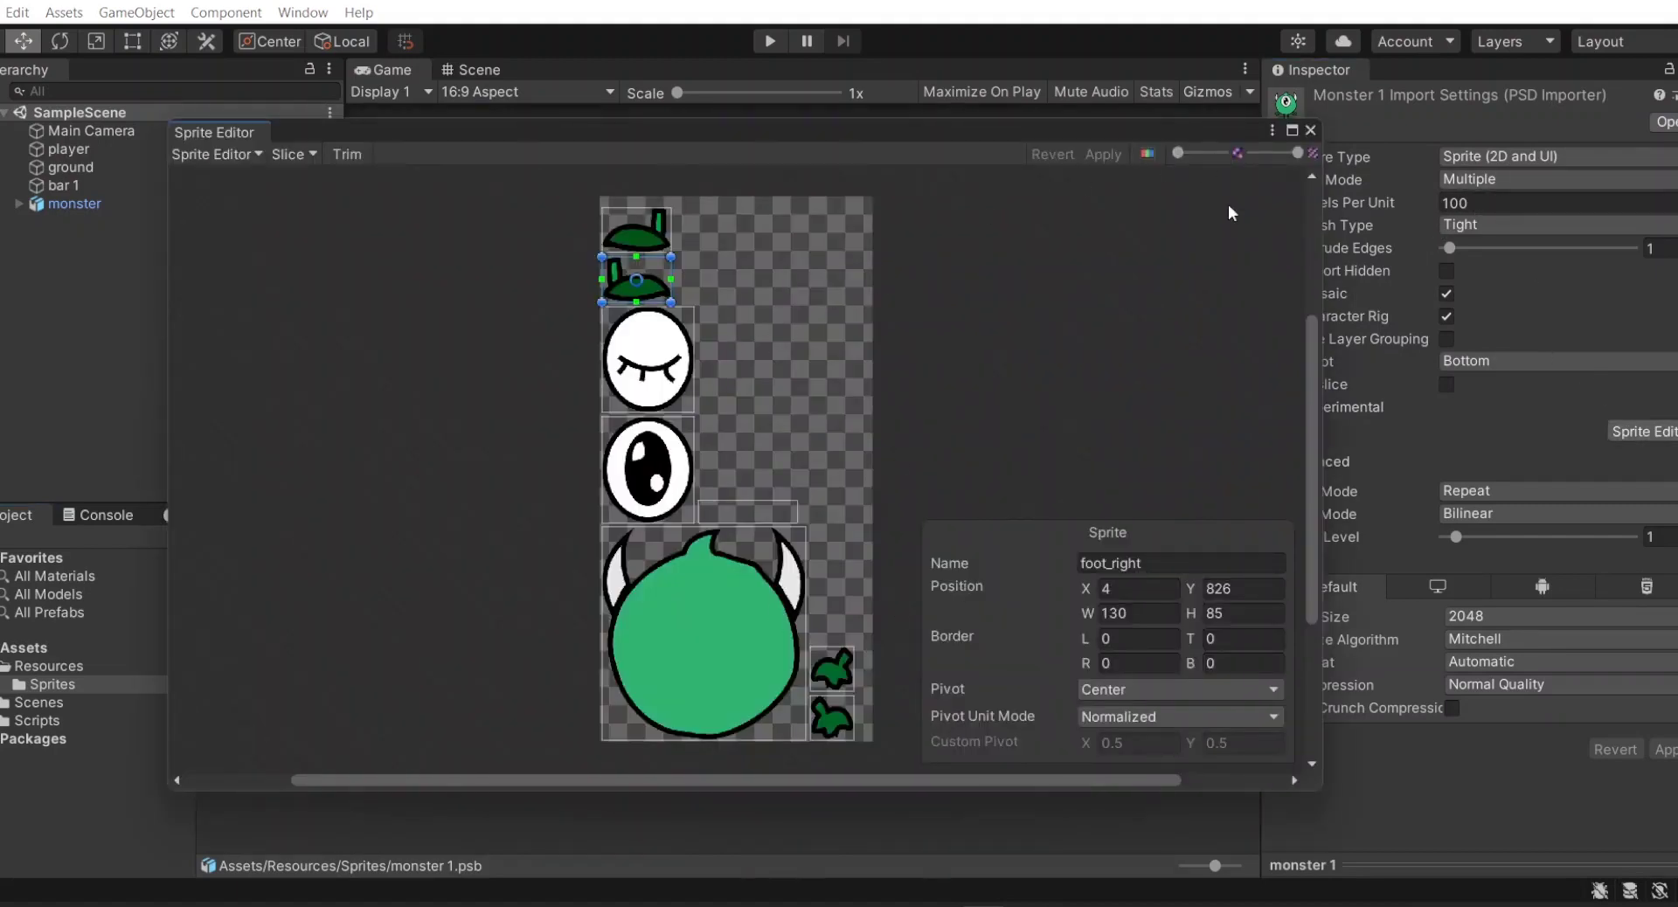
click(1310, 130)
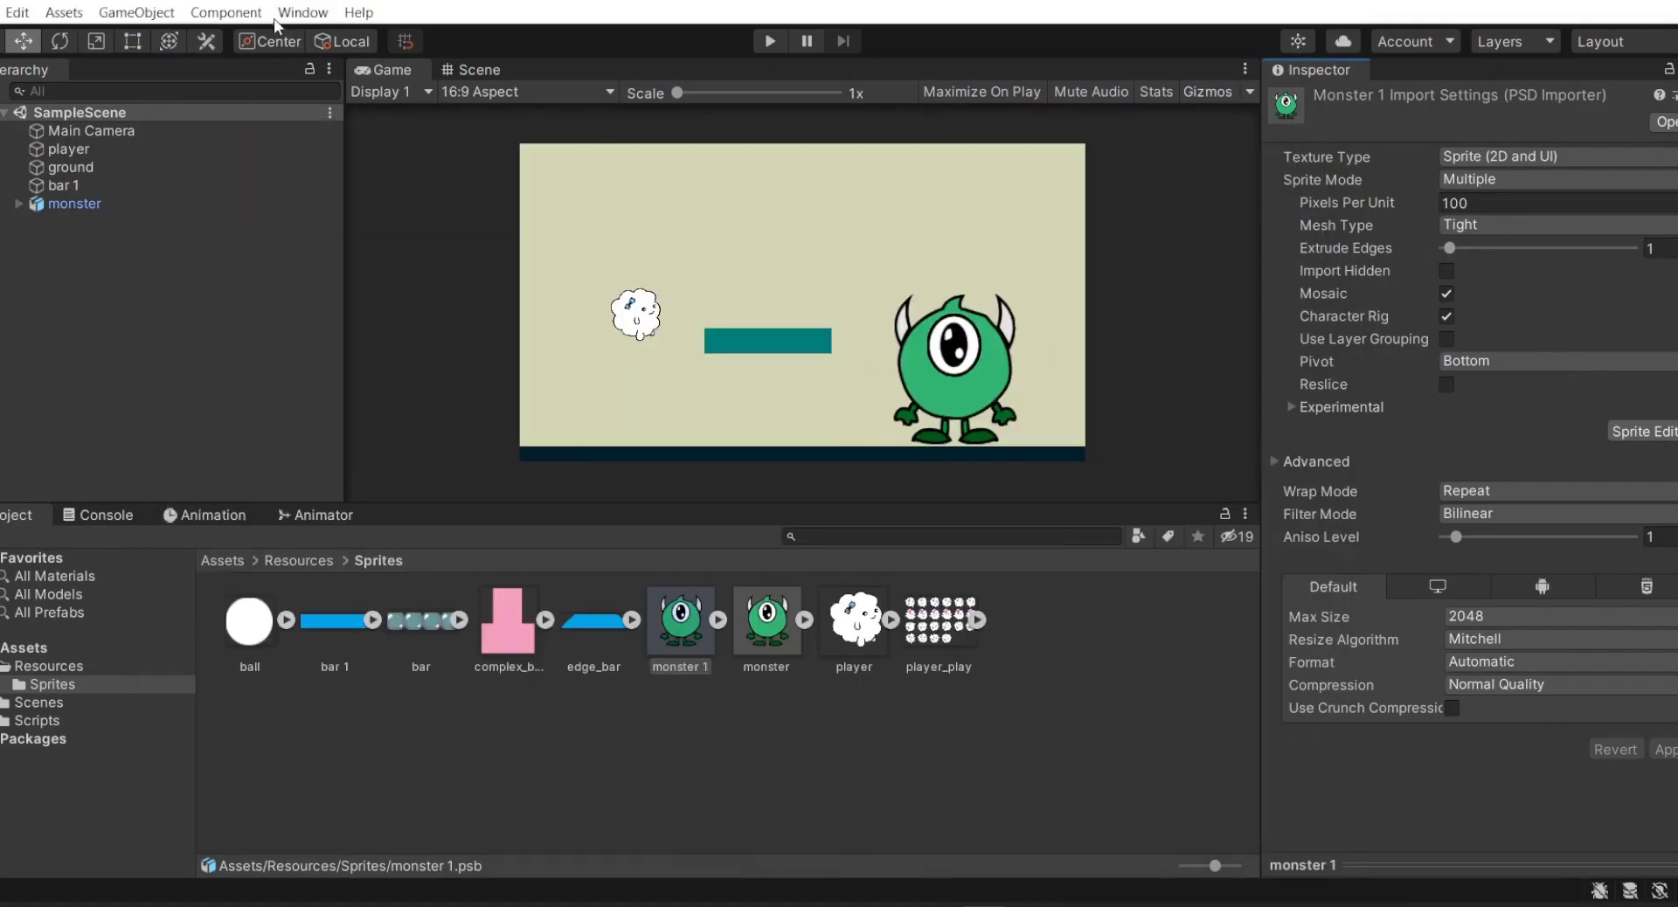
- Check the installed 2D Animation and 2D PSD Importer packages in the Package Manager
click(303, 12)
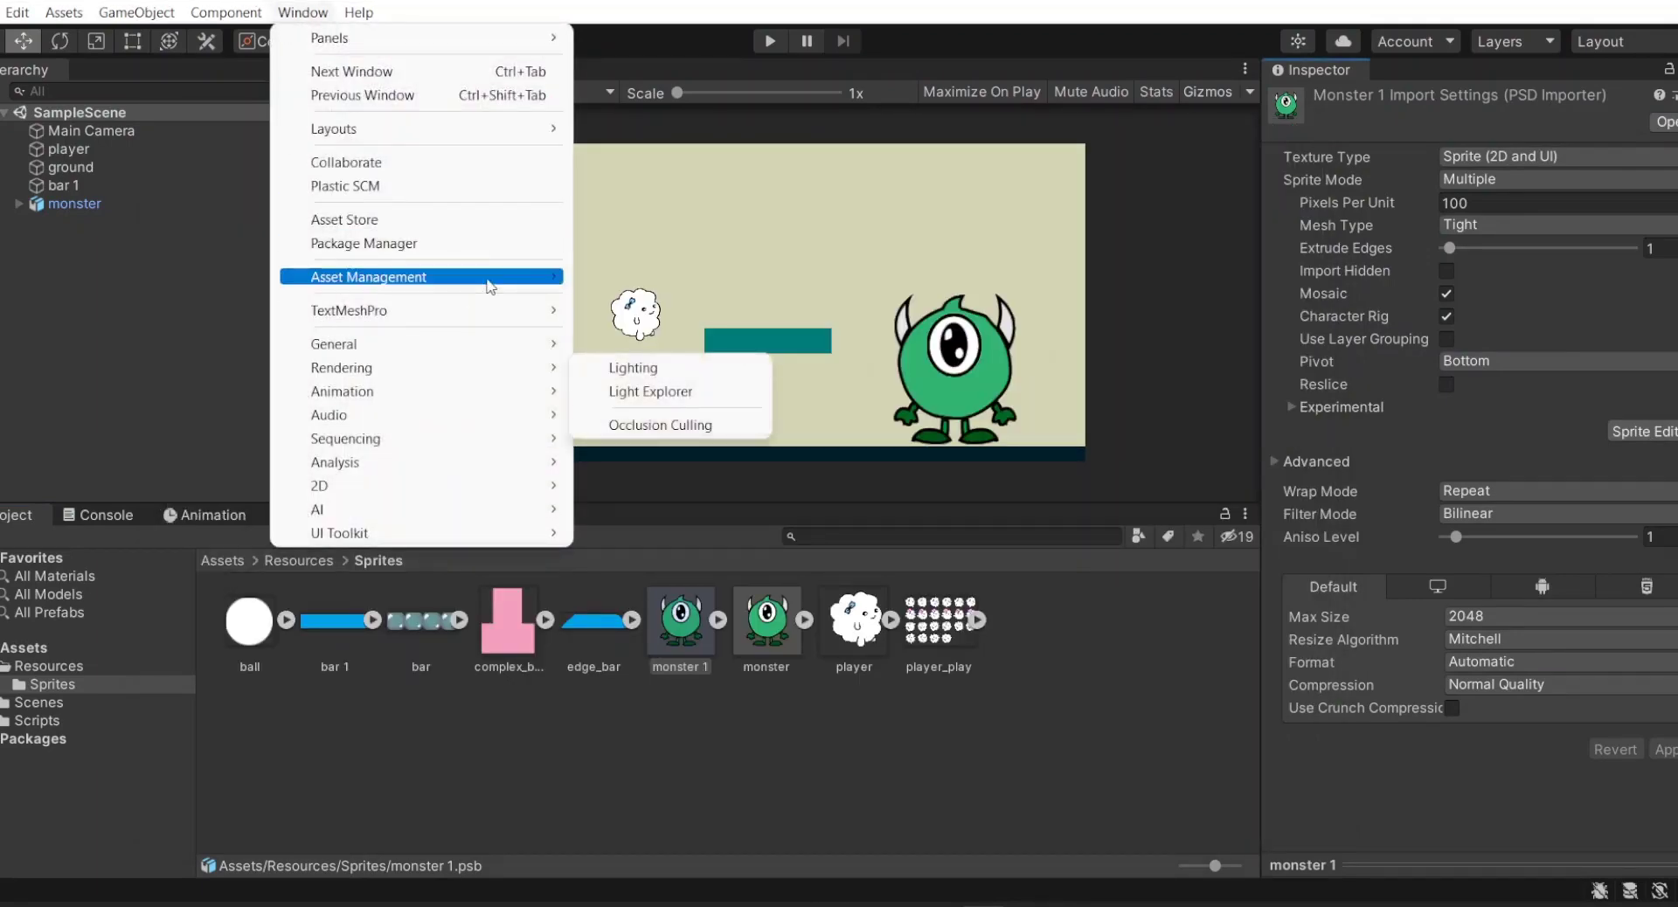
click(483, 247)
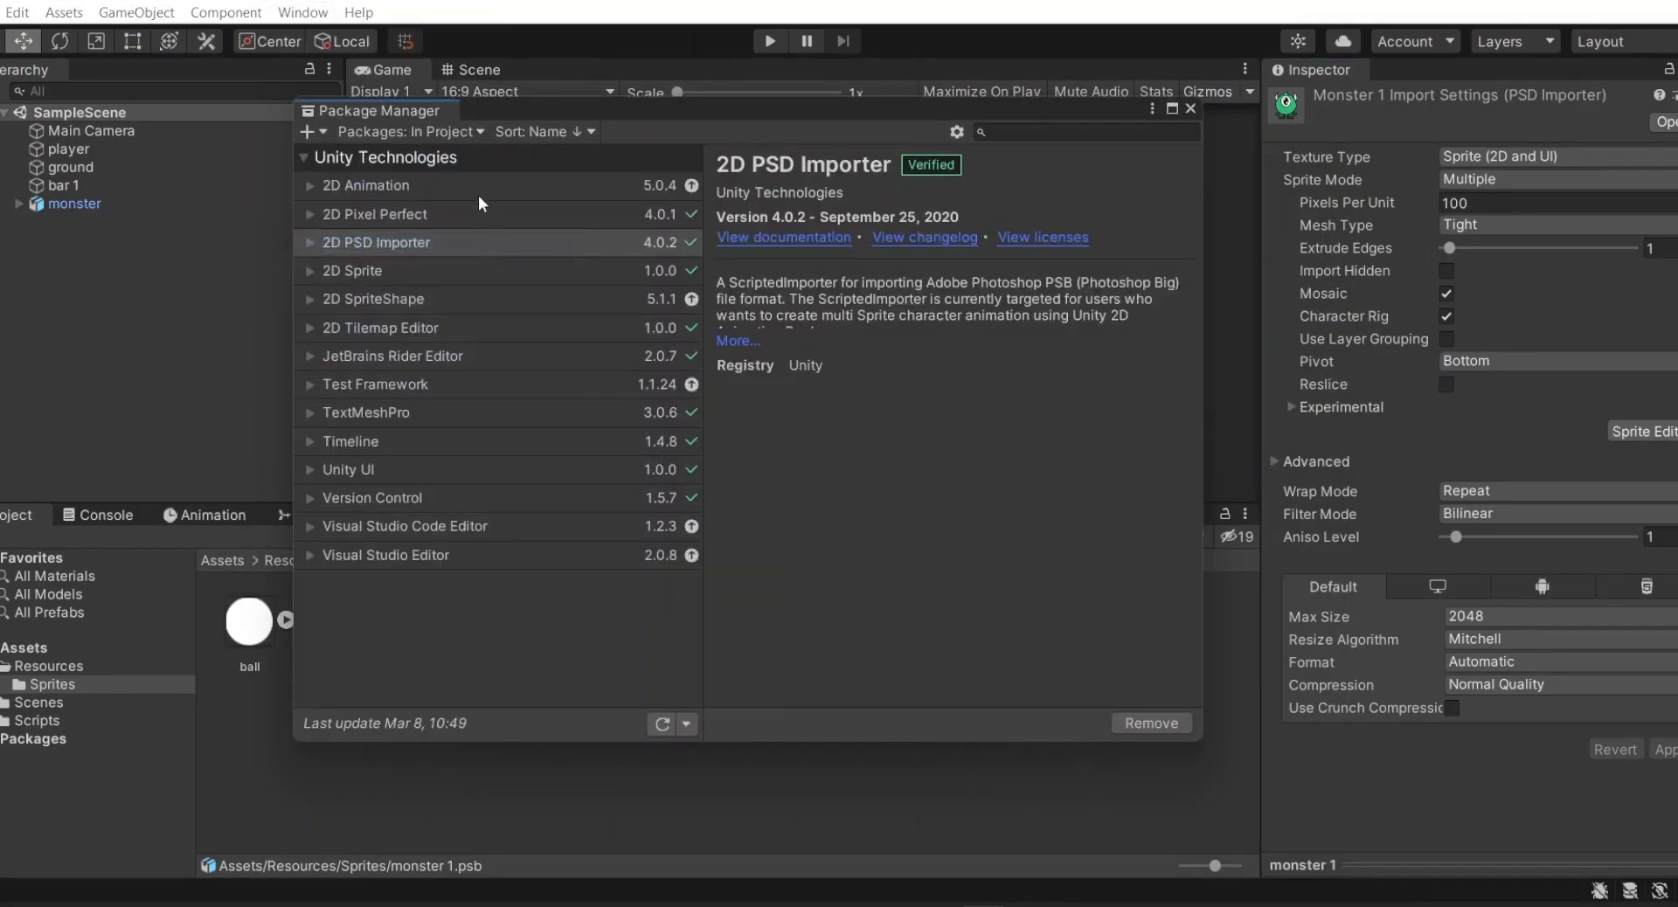
click(454, 185)
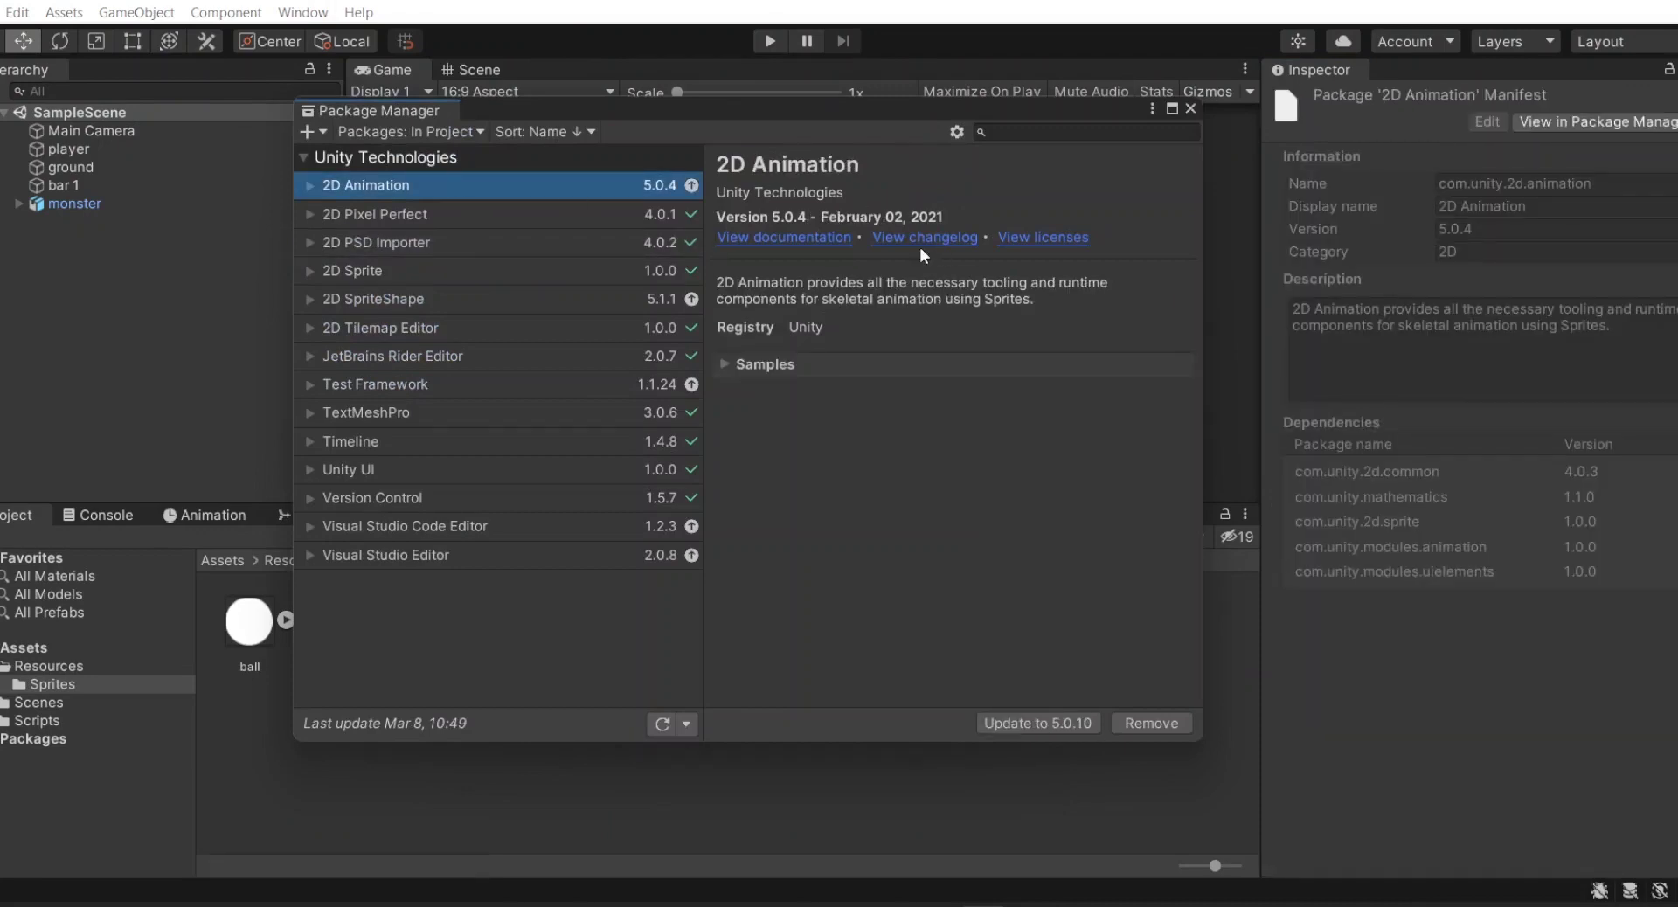
click(526, 245)
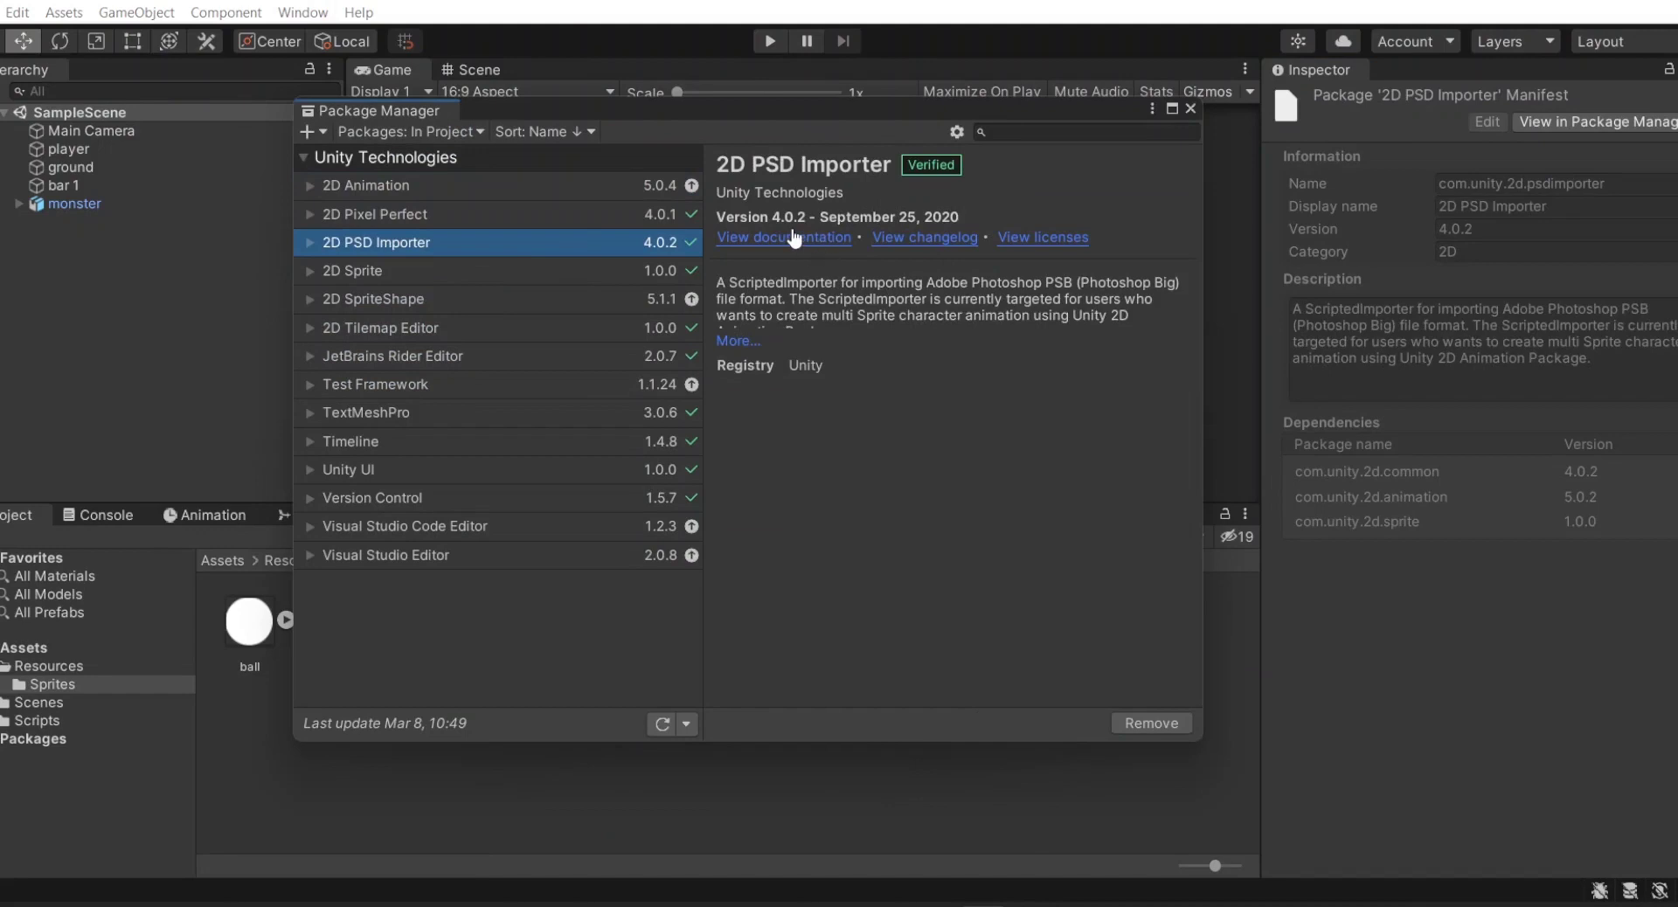
- Search the Unity Registry packages for "psd"
click(481, 135)
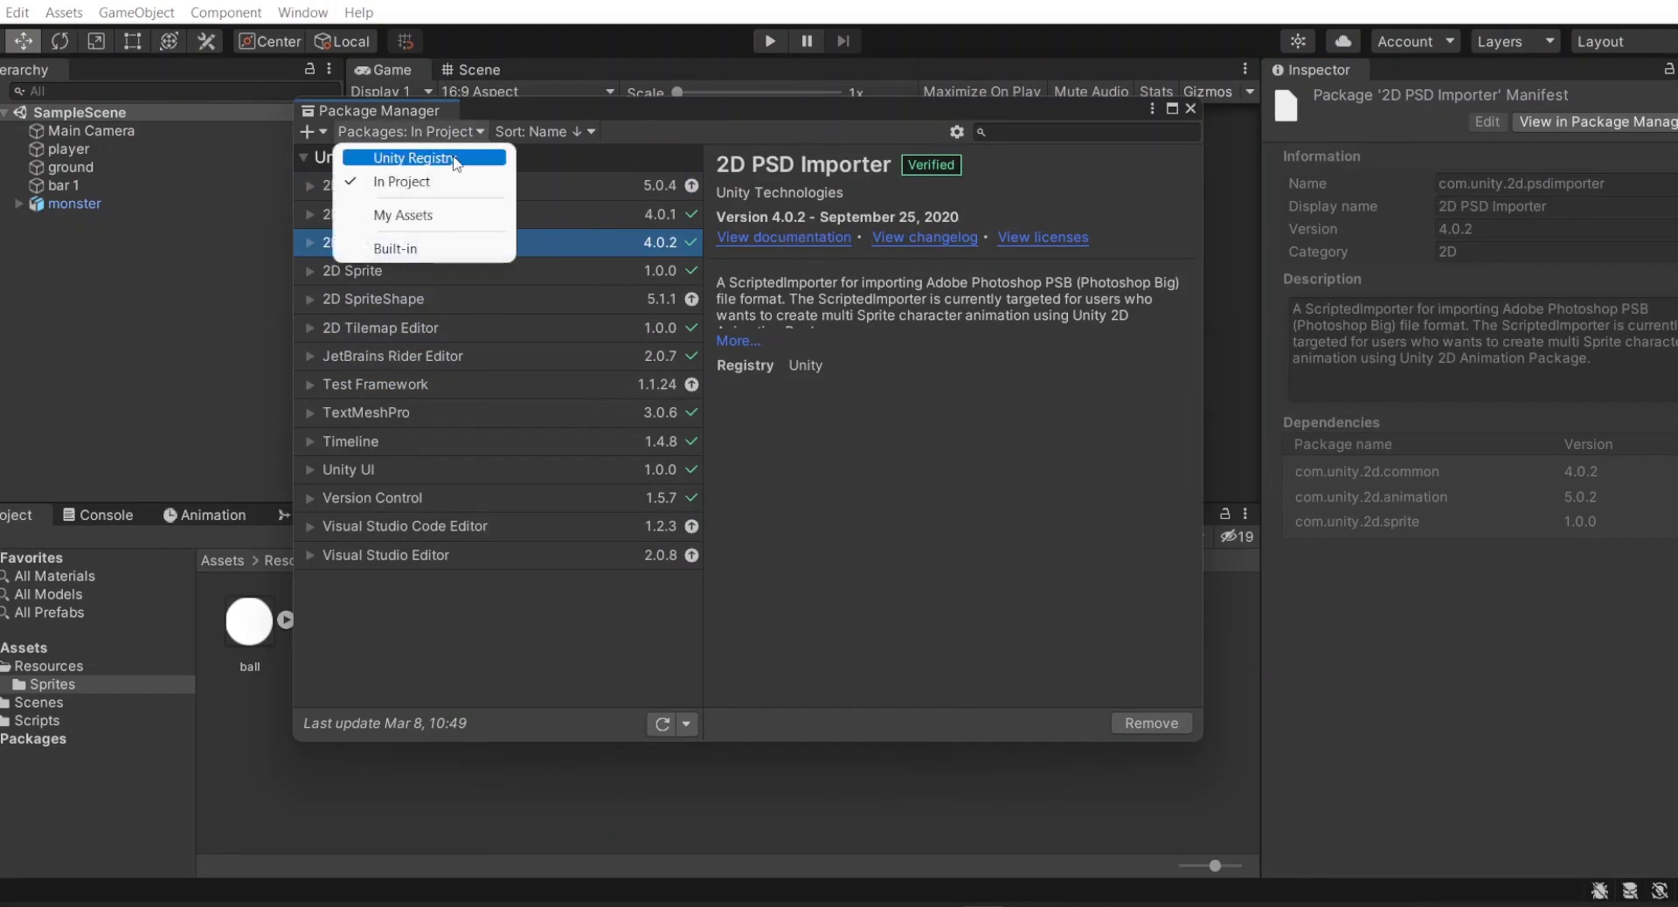
click(453, 158)
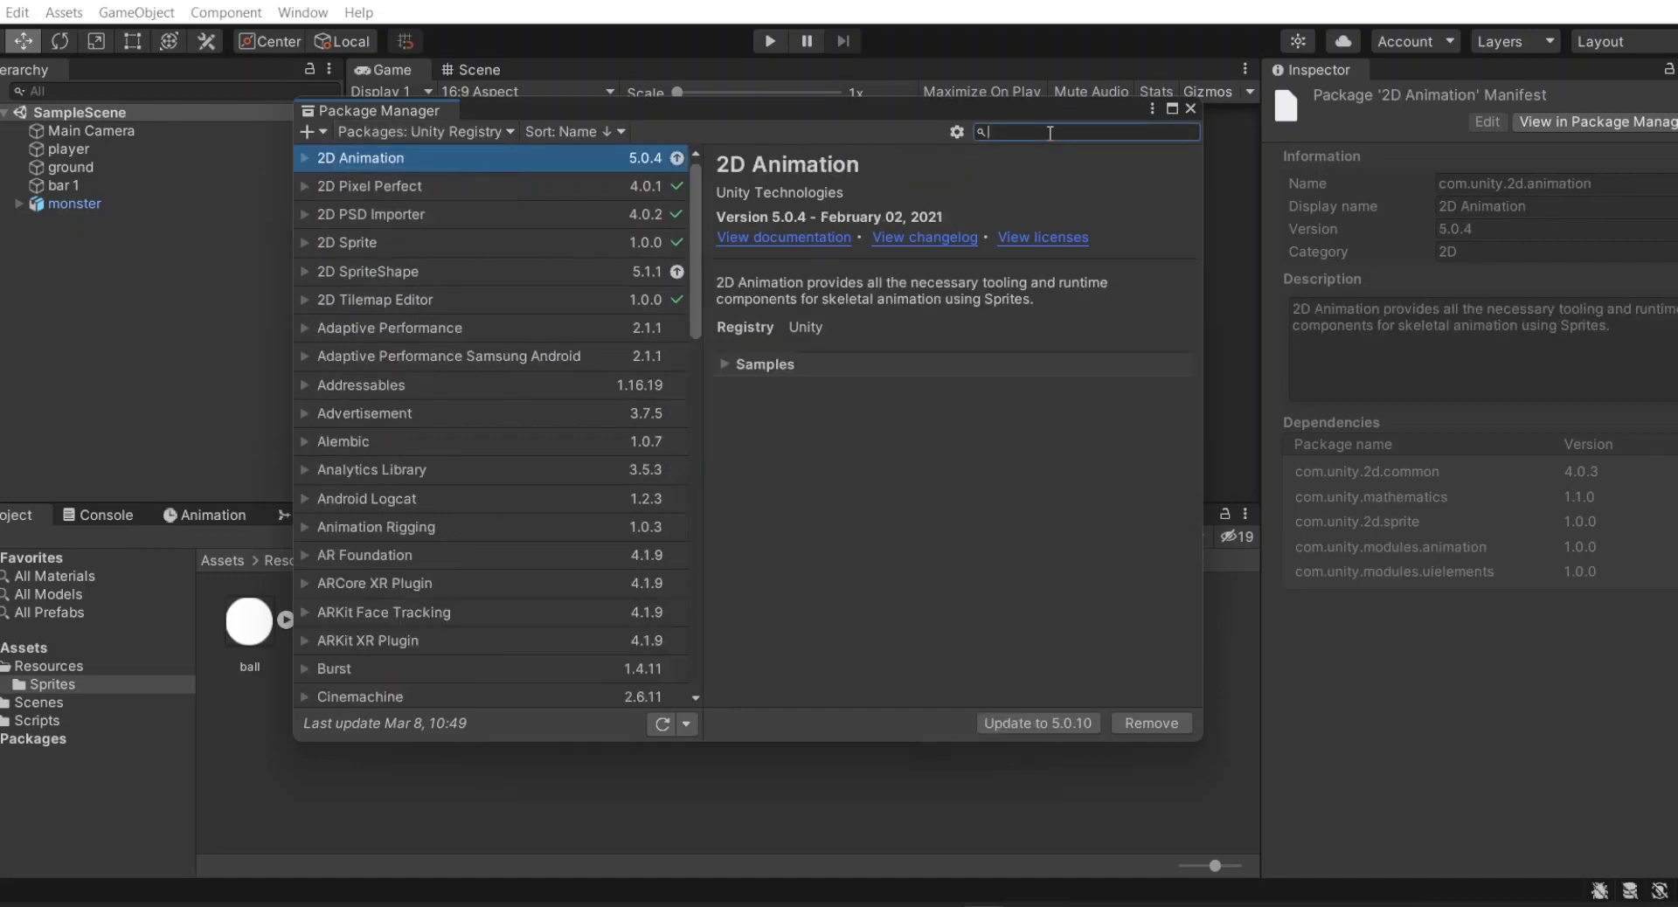
text(psd)
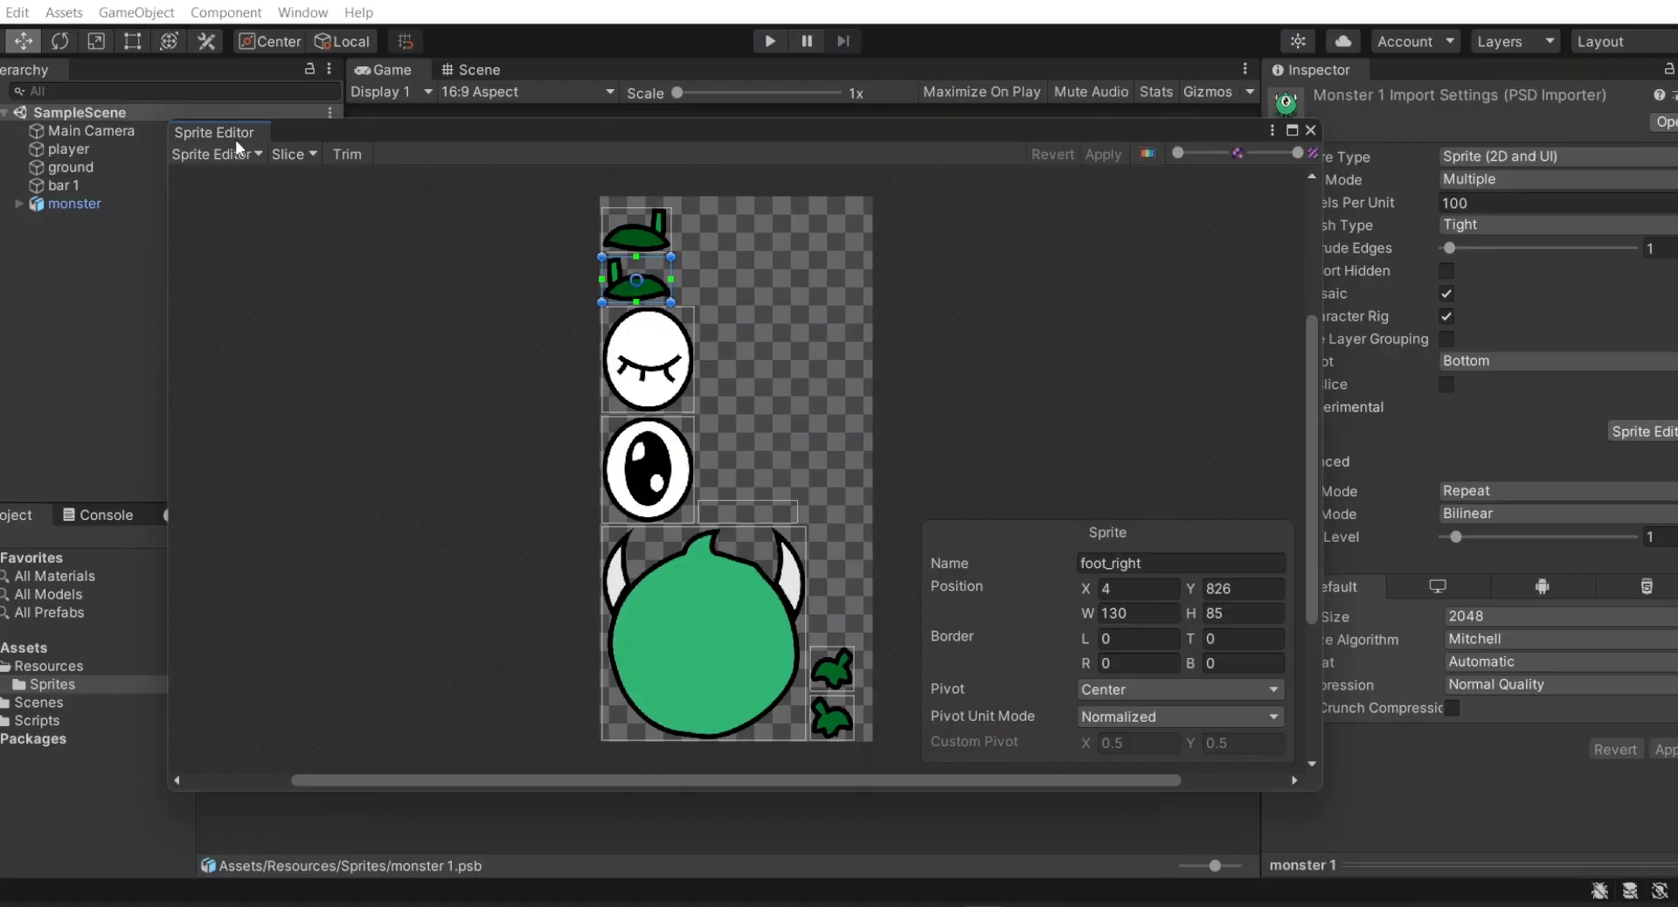
- Switch the monster 1 sprite to the Skinning Editor and show its bone list
click(258, 161)
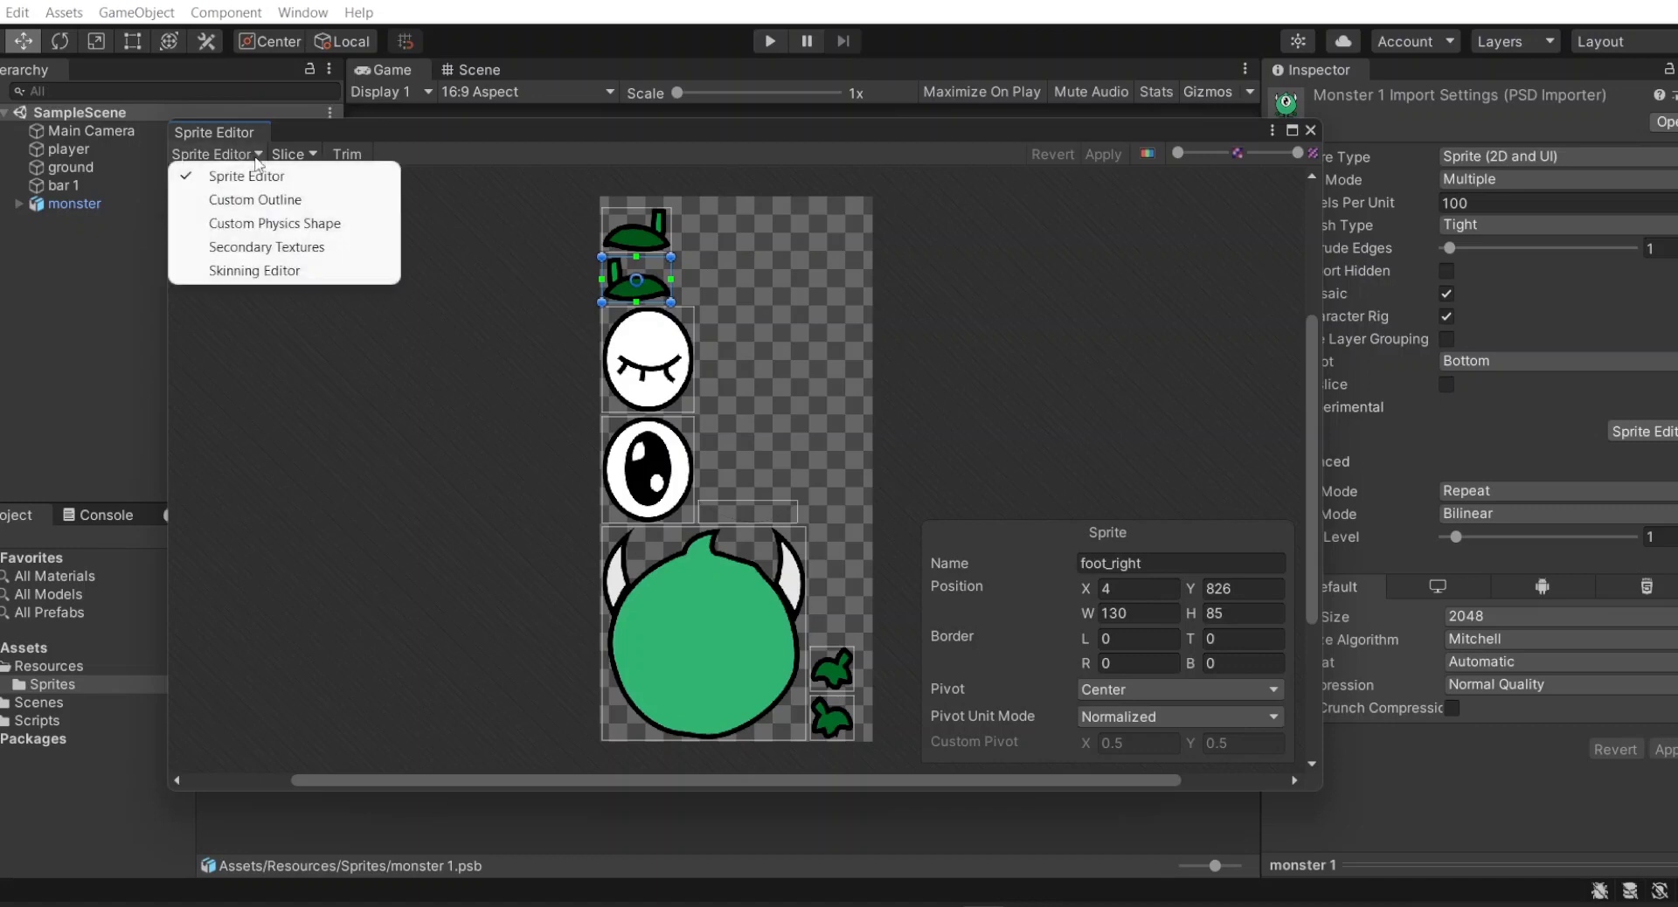
click(284, 272)
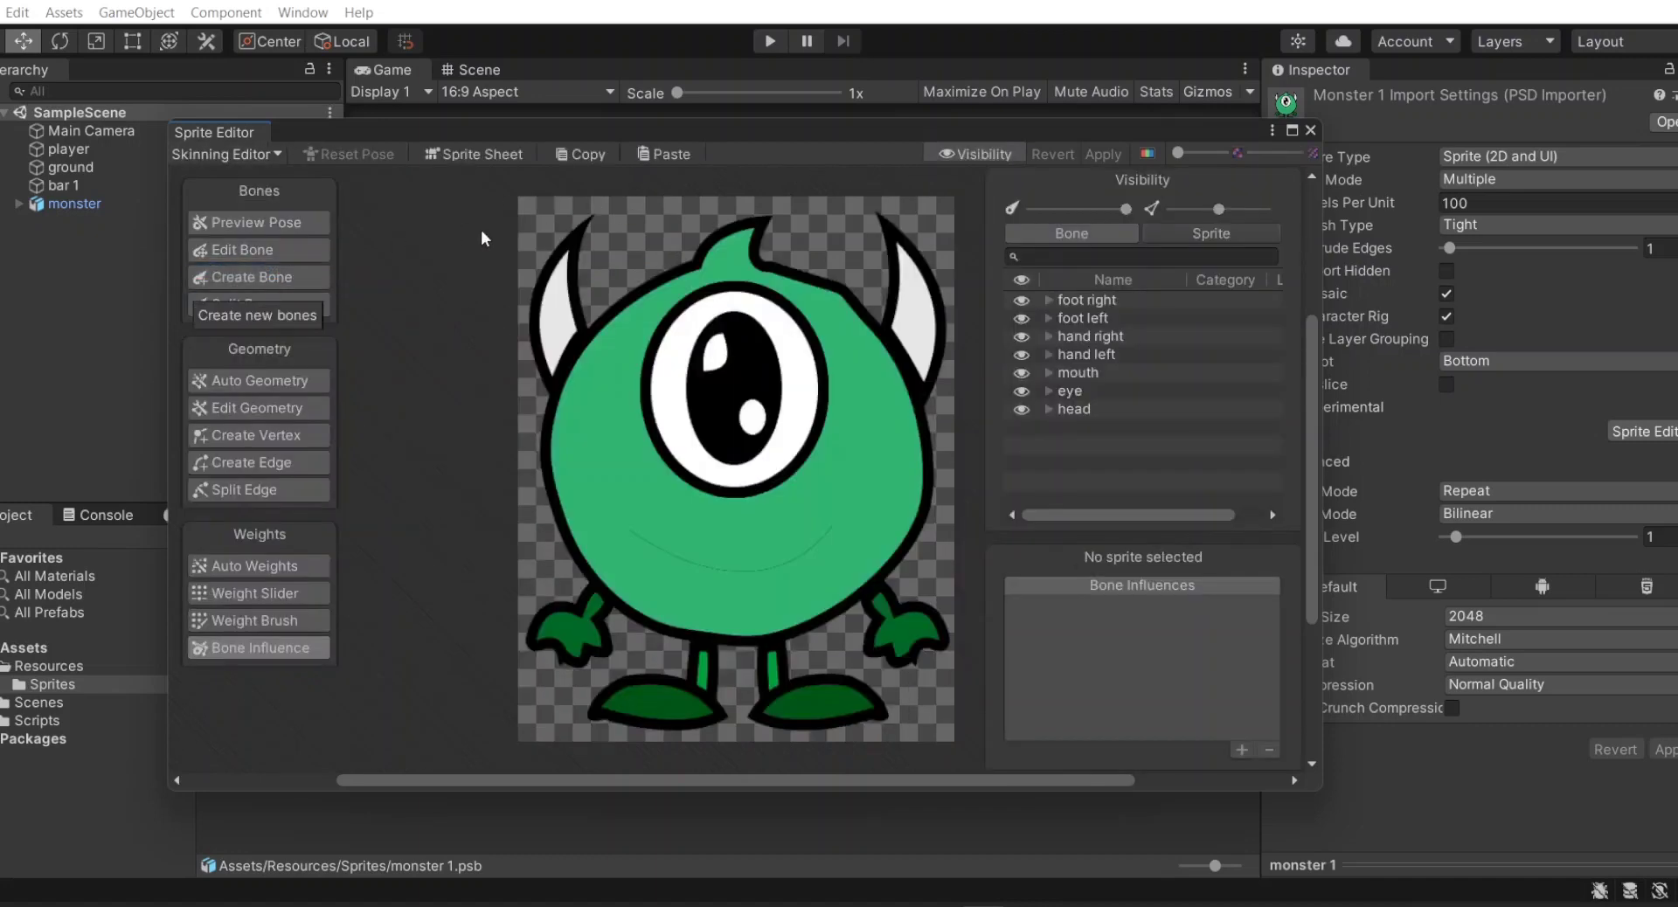
click(1082, 237)
click(1169, 237)
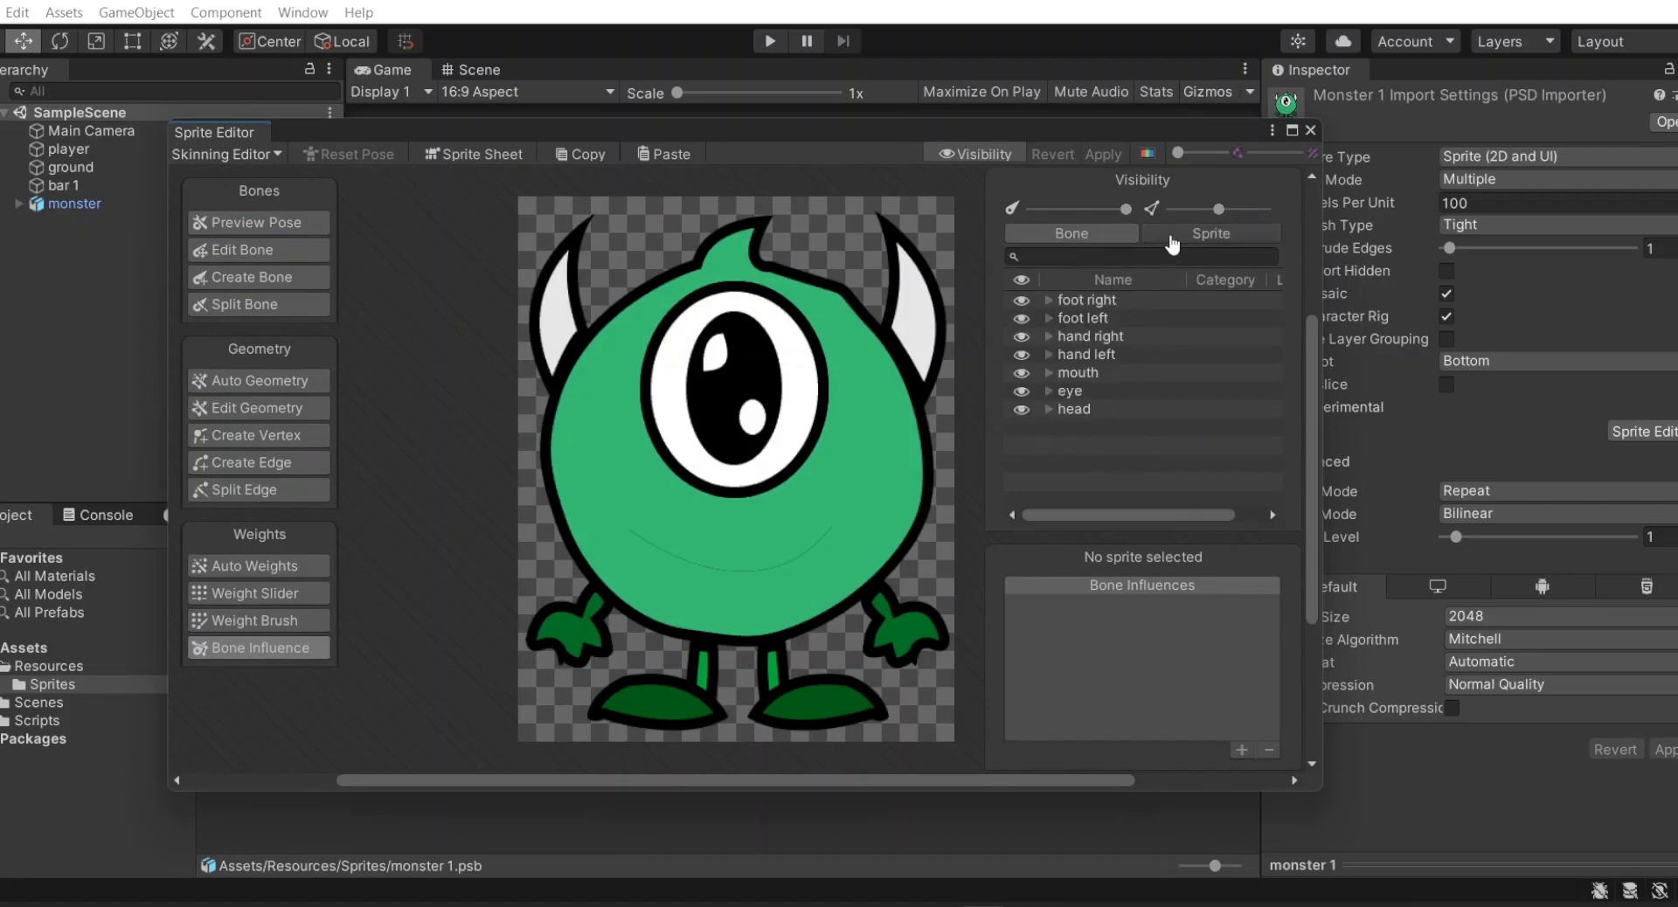
click(1109, 239)
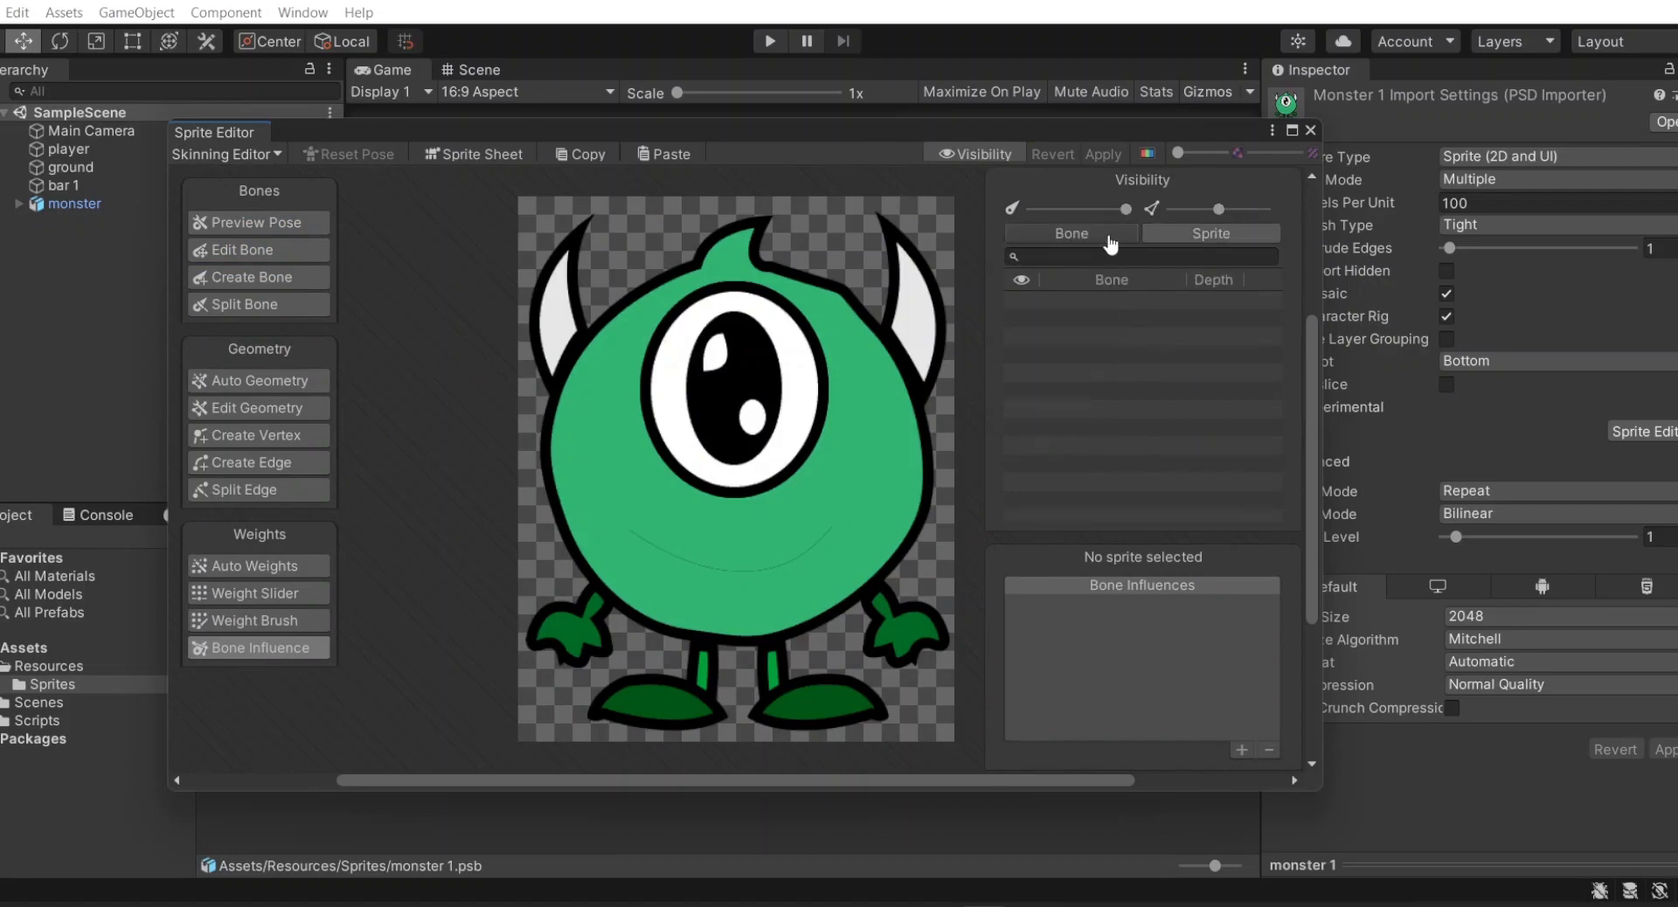
- Create the root bone from the monster's lower body up to the top of the eye and end the chain there
click(262, 278)
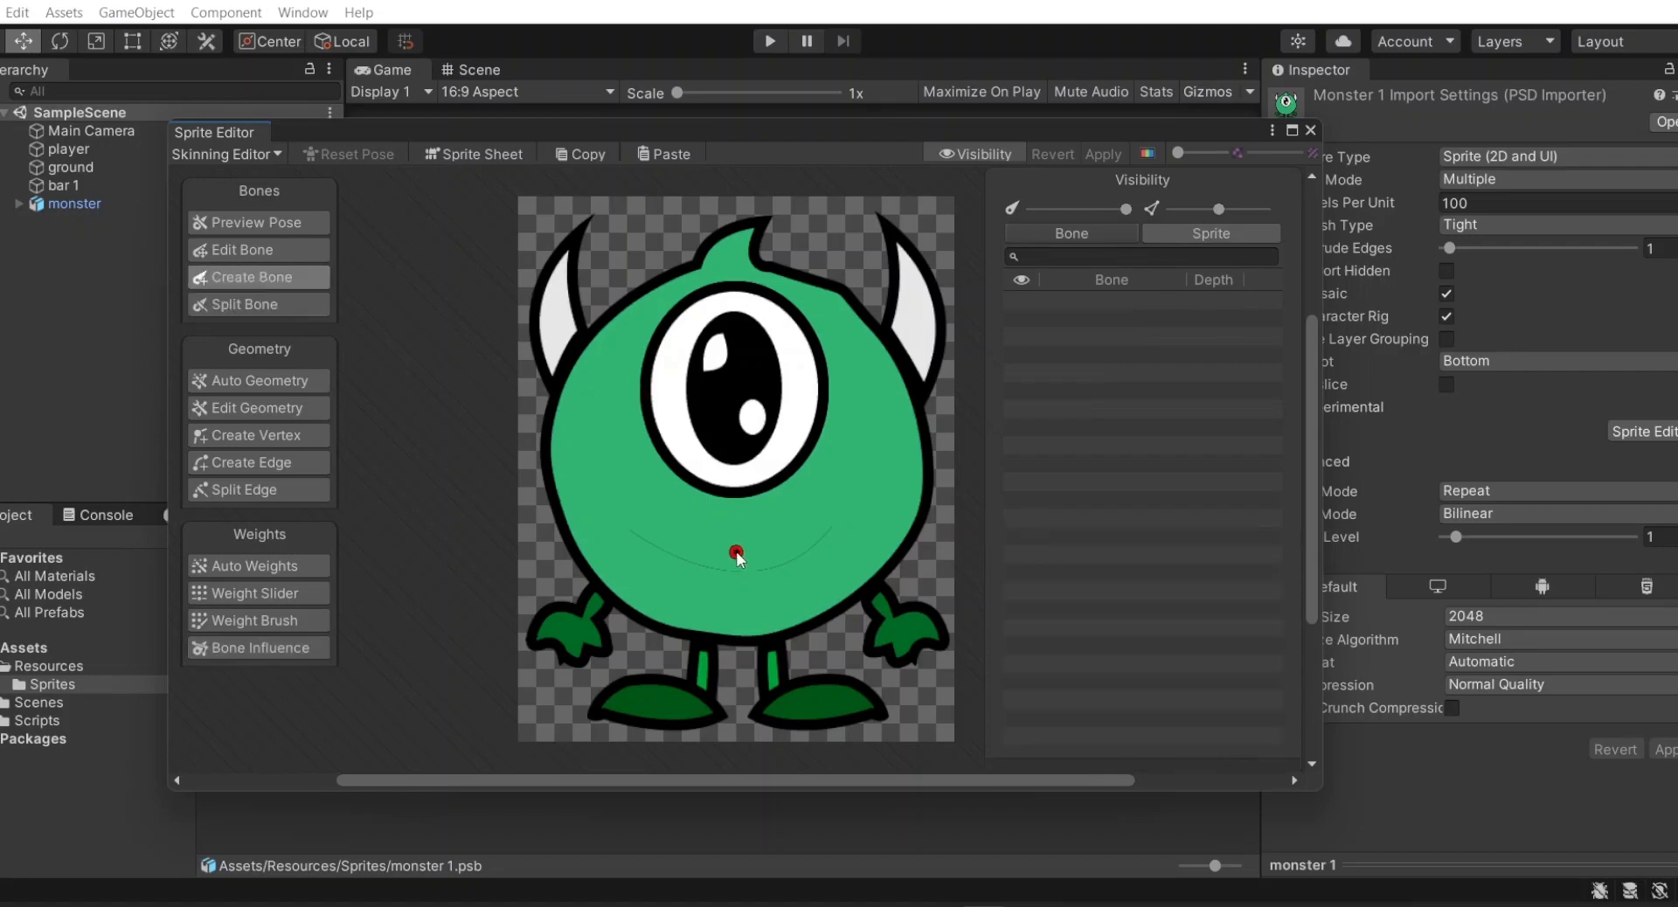
click(736, 598)
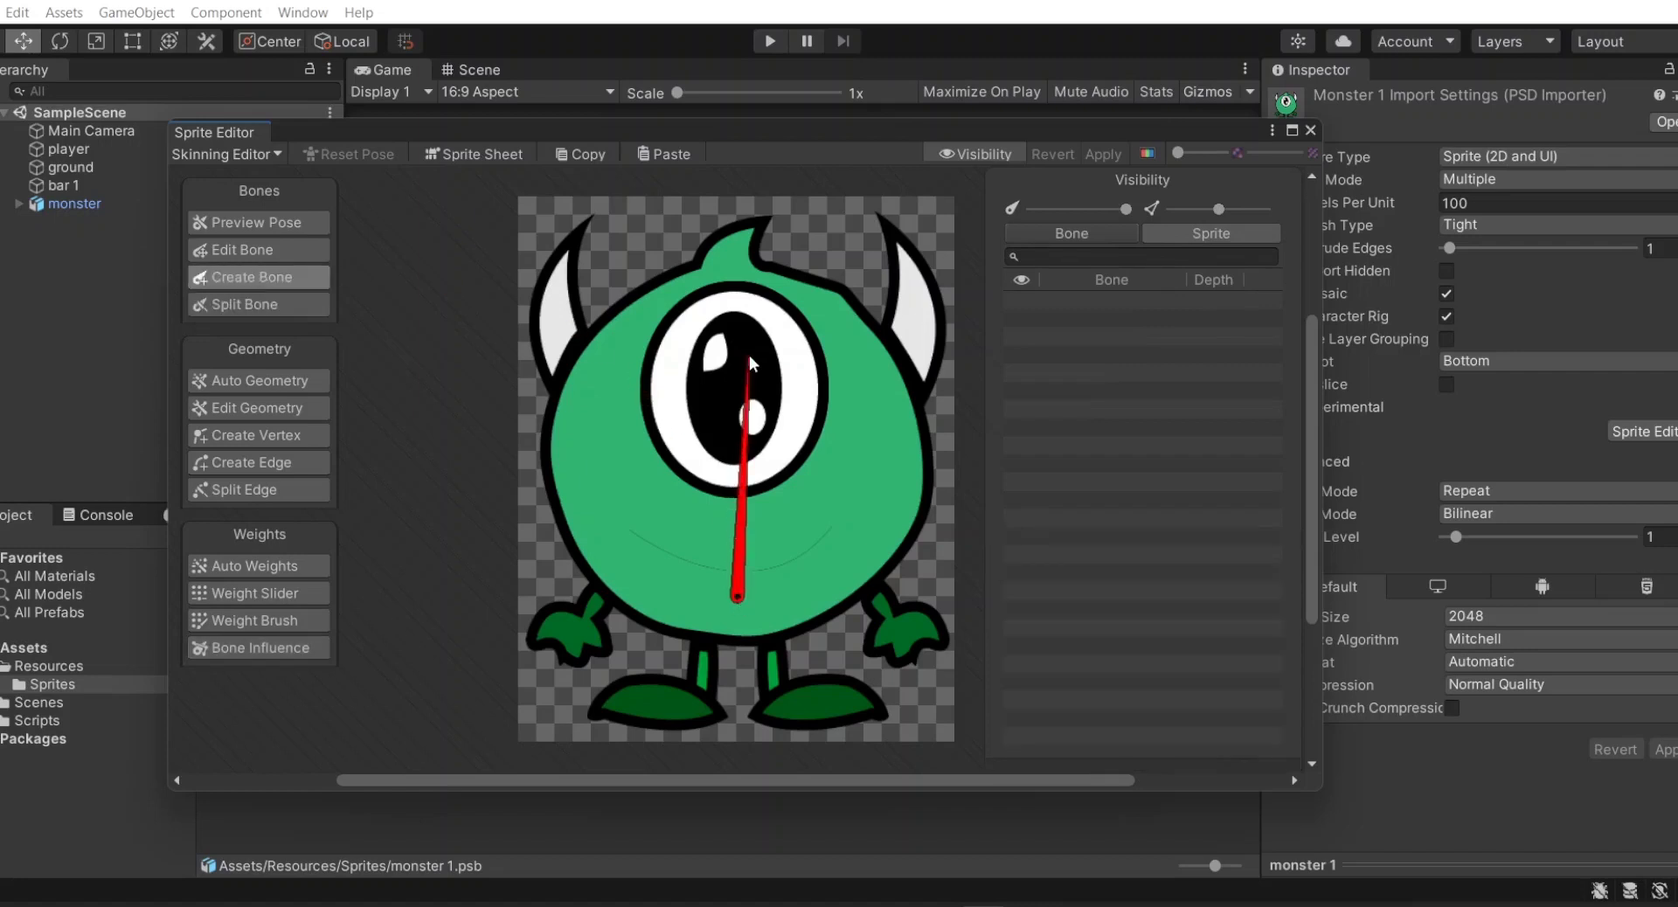
click(737, 308)
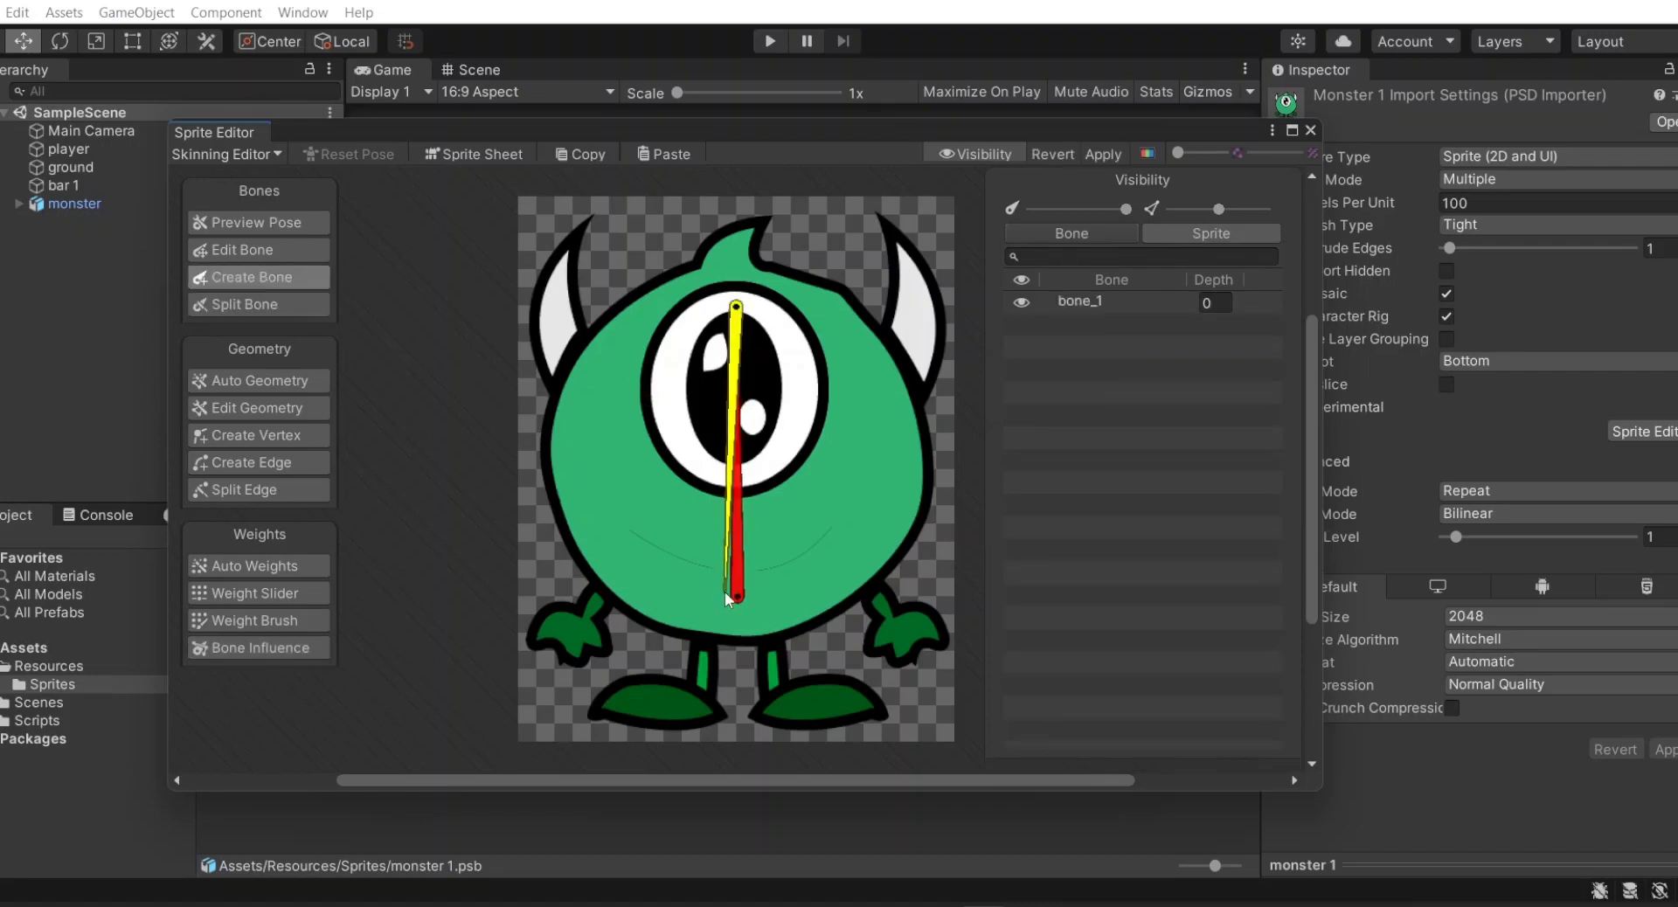
right_click(694, 580)
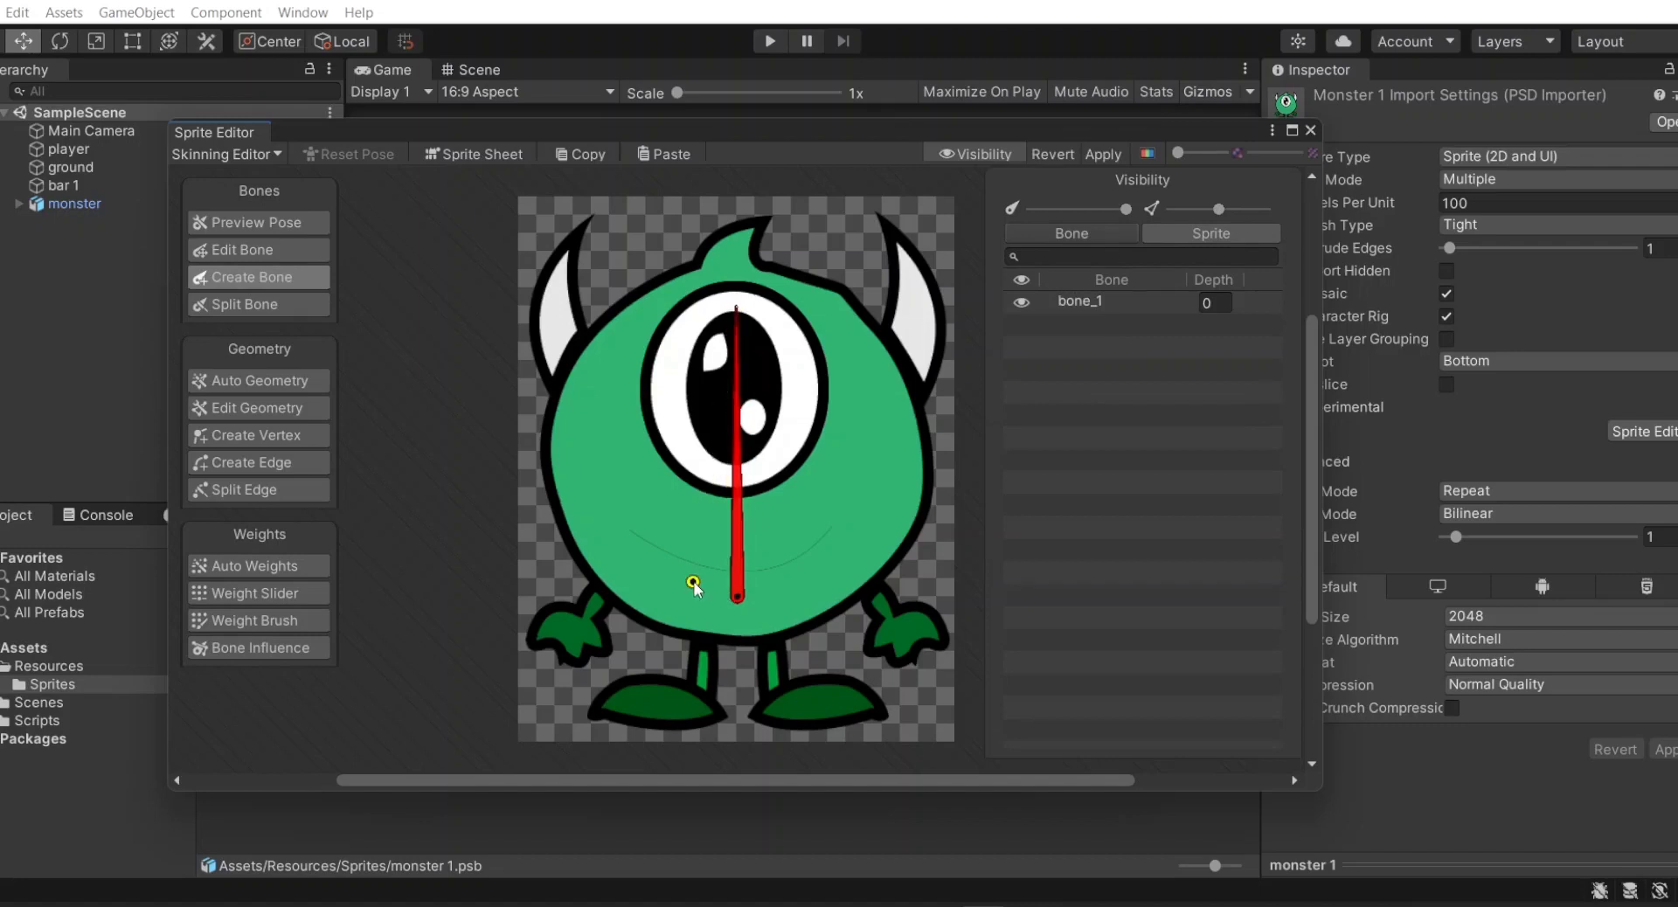
- Branch two-bone chains from the base of the root bone through the monster's left and right hands
click(738, 600)
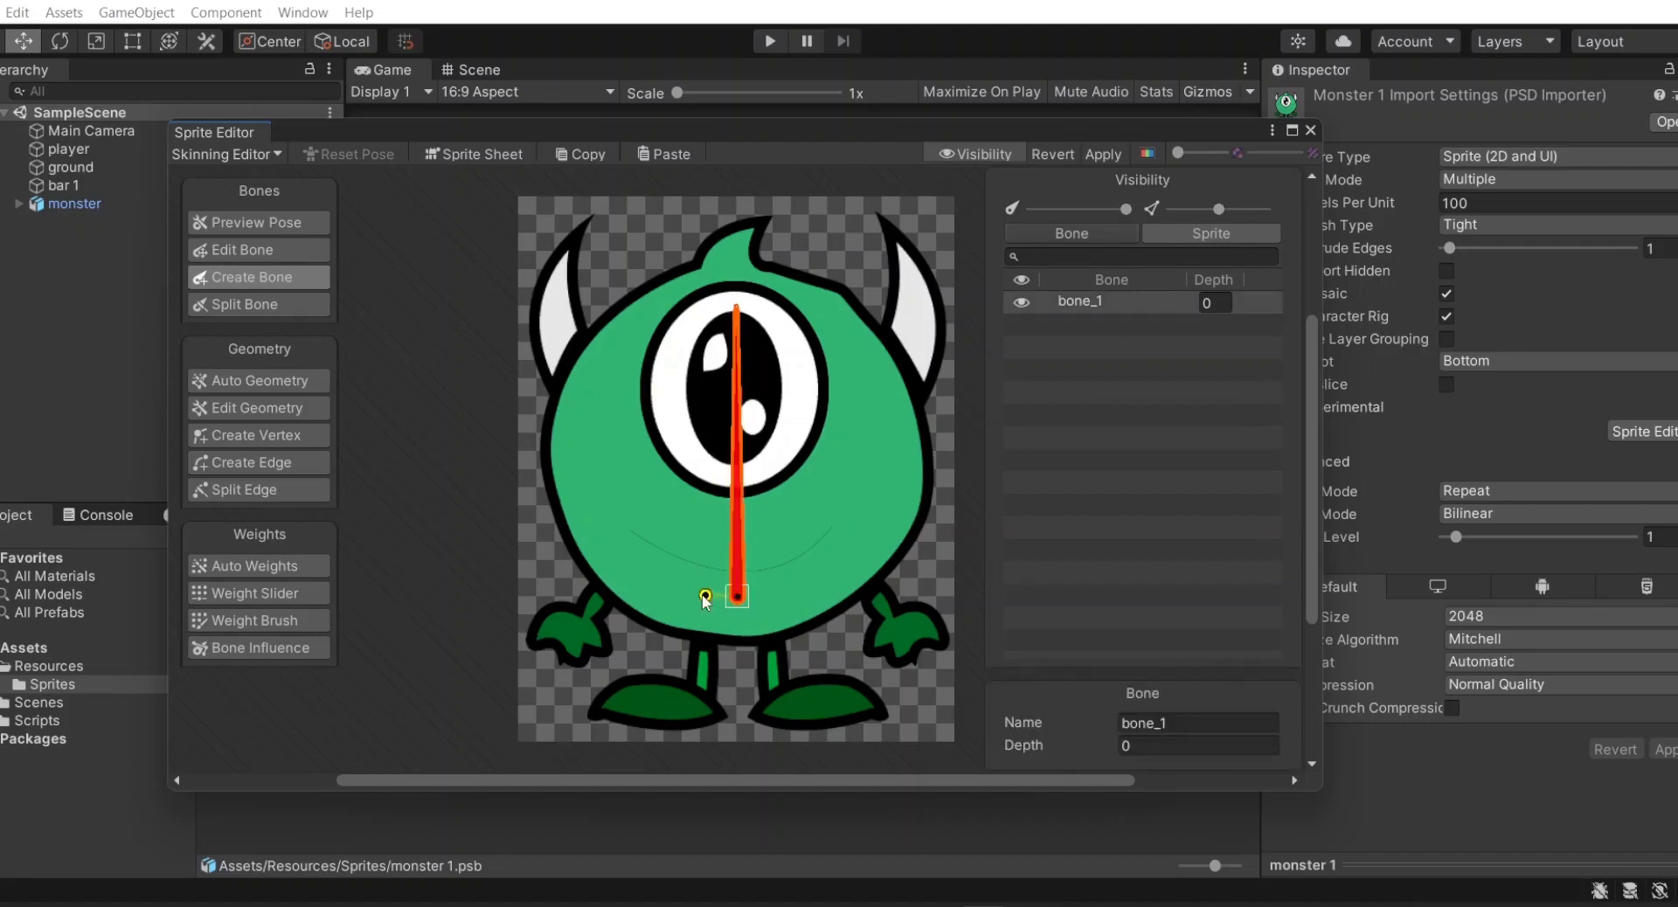
click(586, 615)
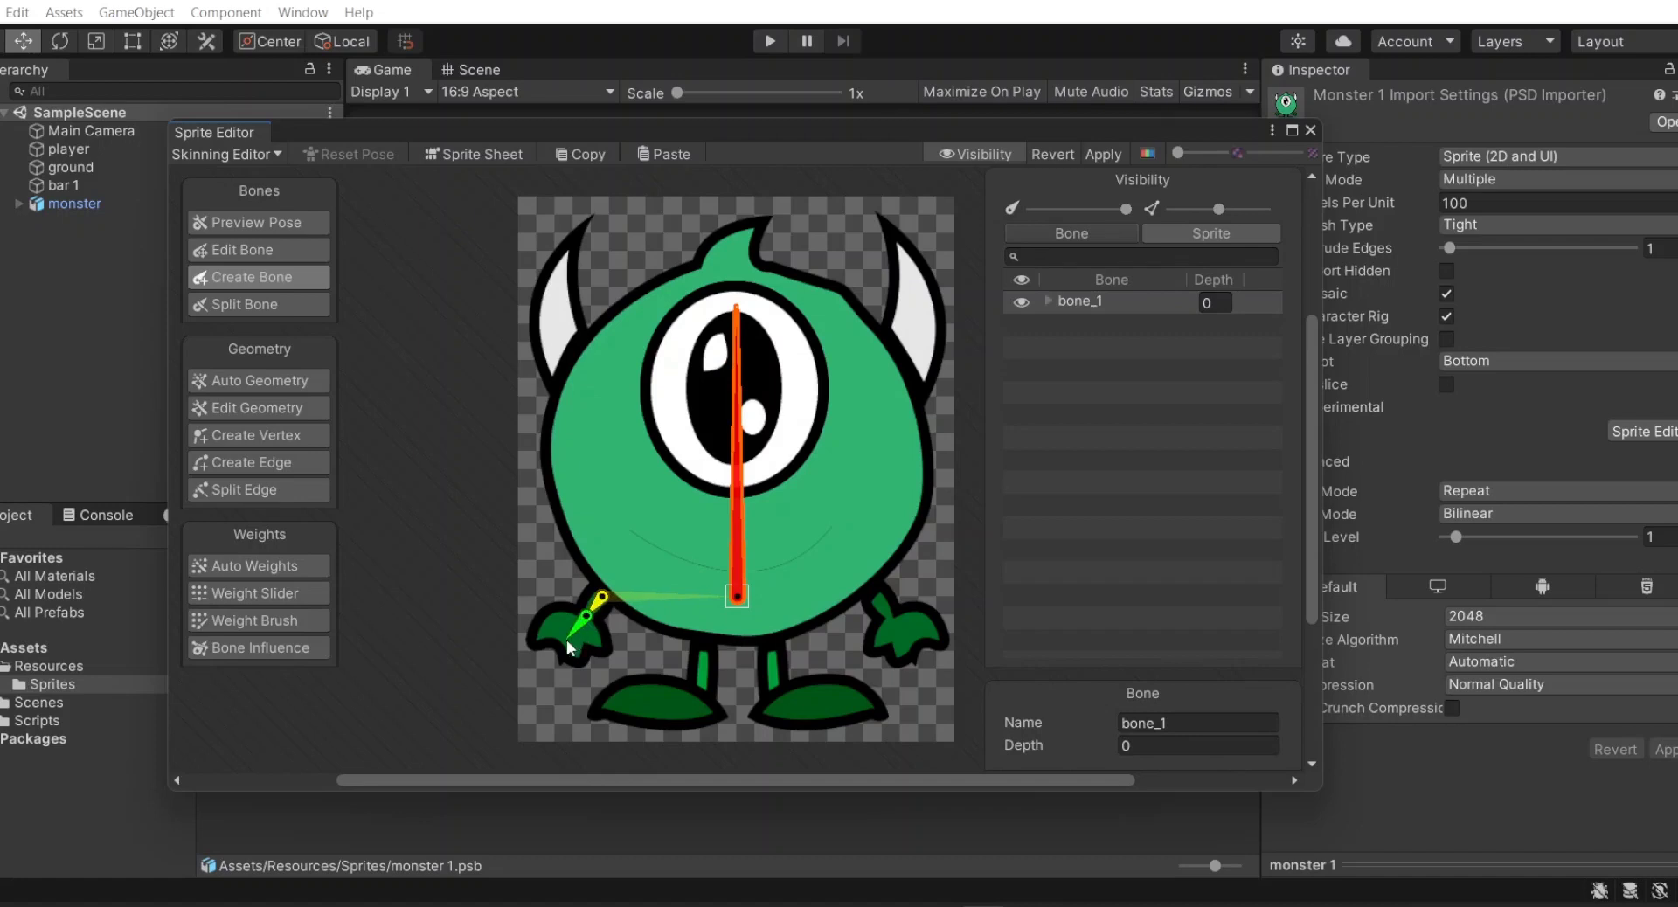
click(567, 641)
click(875, 593)
click(893, 627)
click(909, 648)
- Add two-bone chains for both legs, each running down the leg and along the foot to the toe
click(704, 651)
click(700, 708)
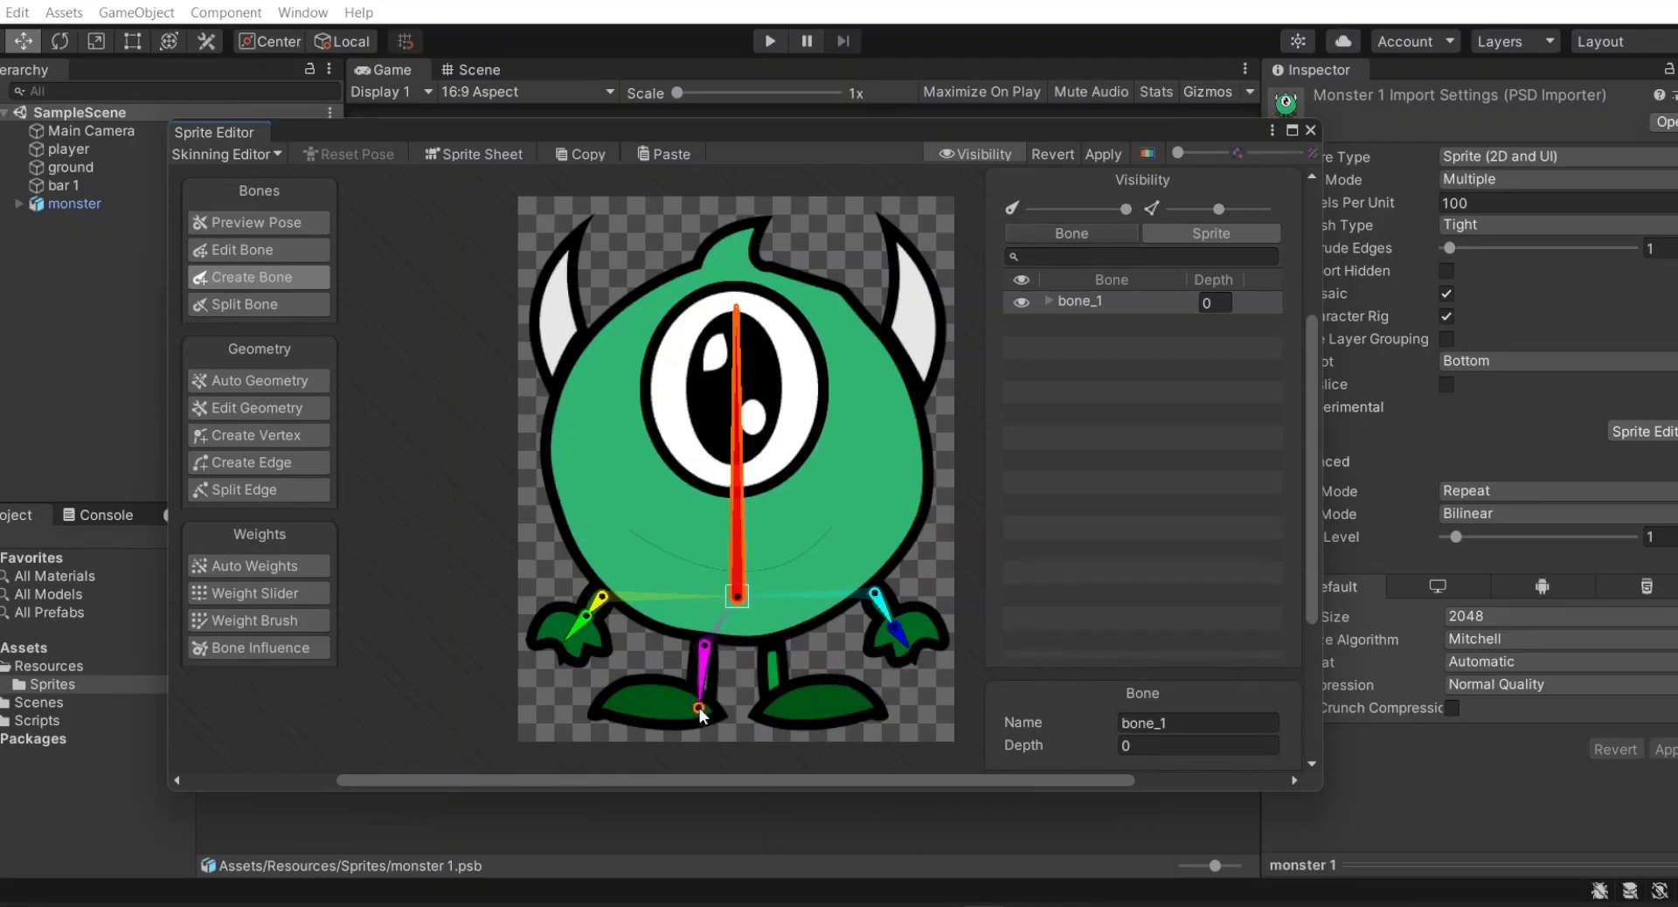
click(615, 702)
click(774, 646)
click(776, 711)
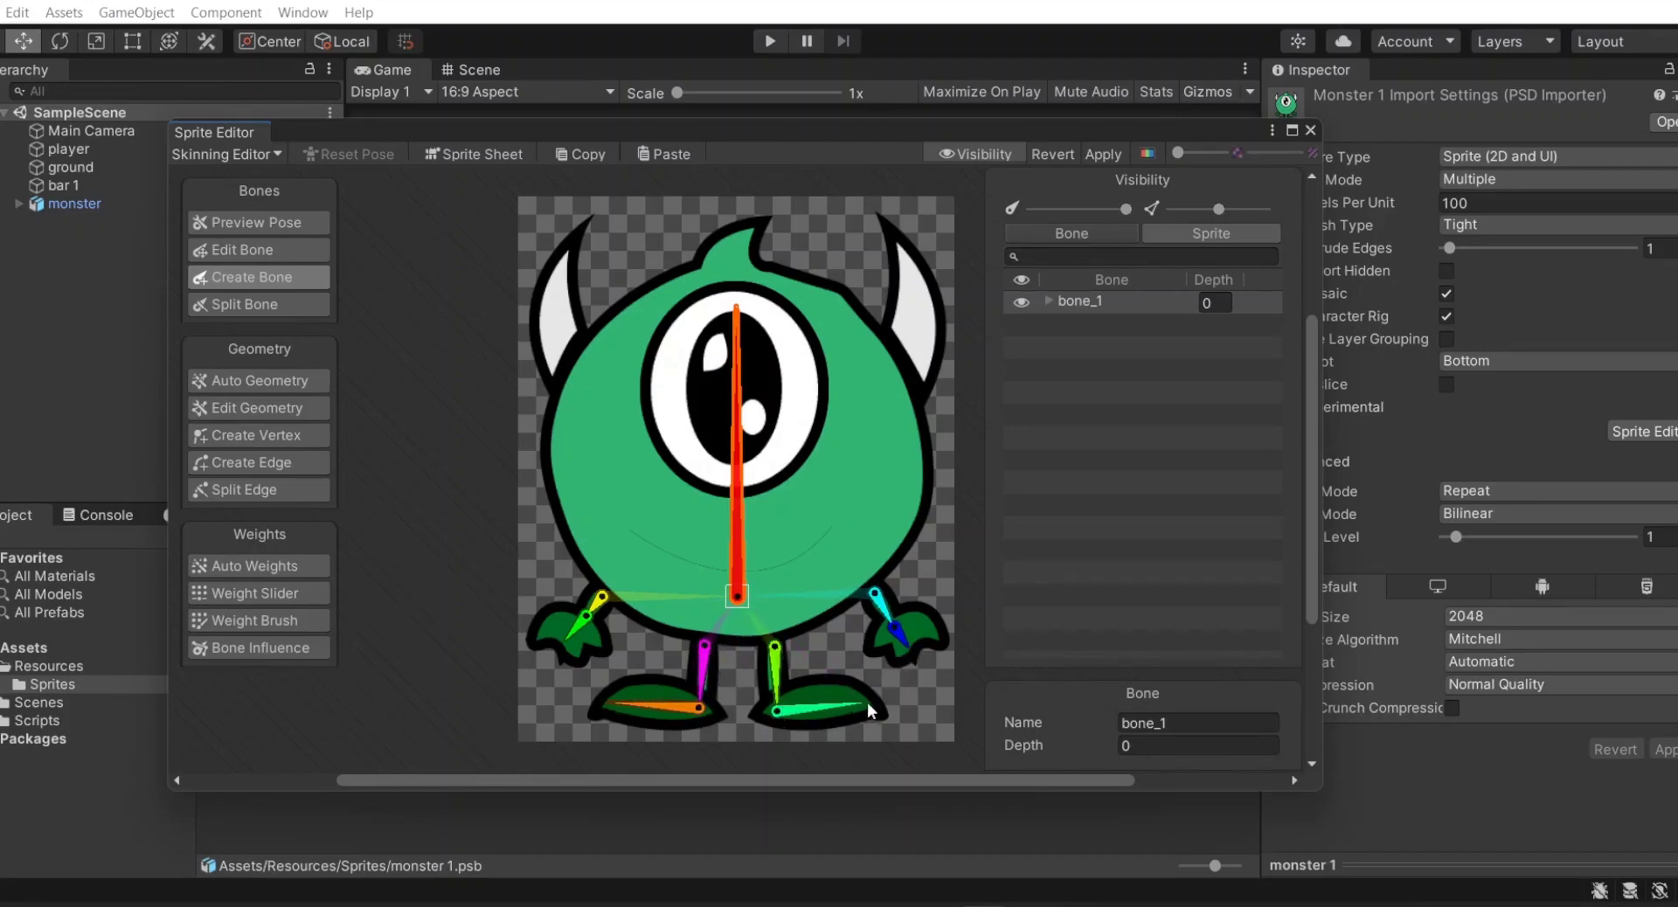
click(870, 704)
- Auto-generate mesh geometry with weights for all visible monster sprites
click(253, 380)
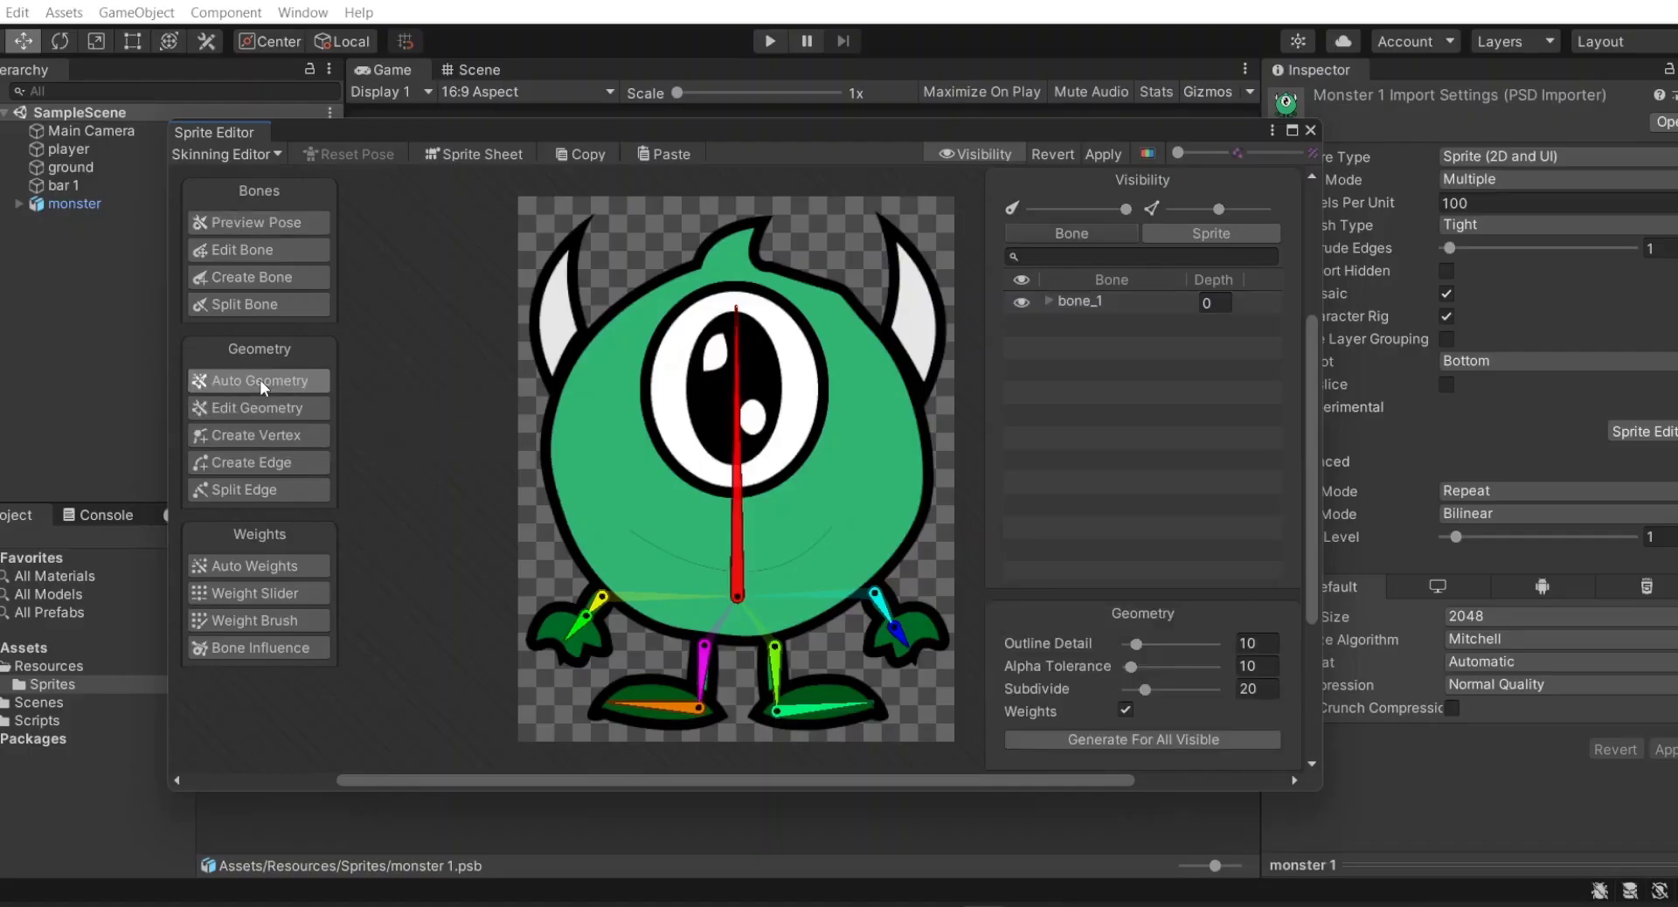
click(1162, 740)
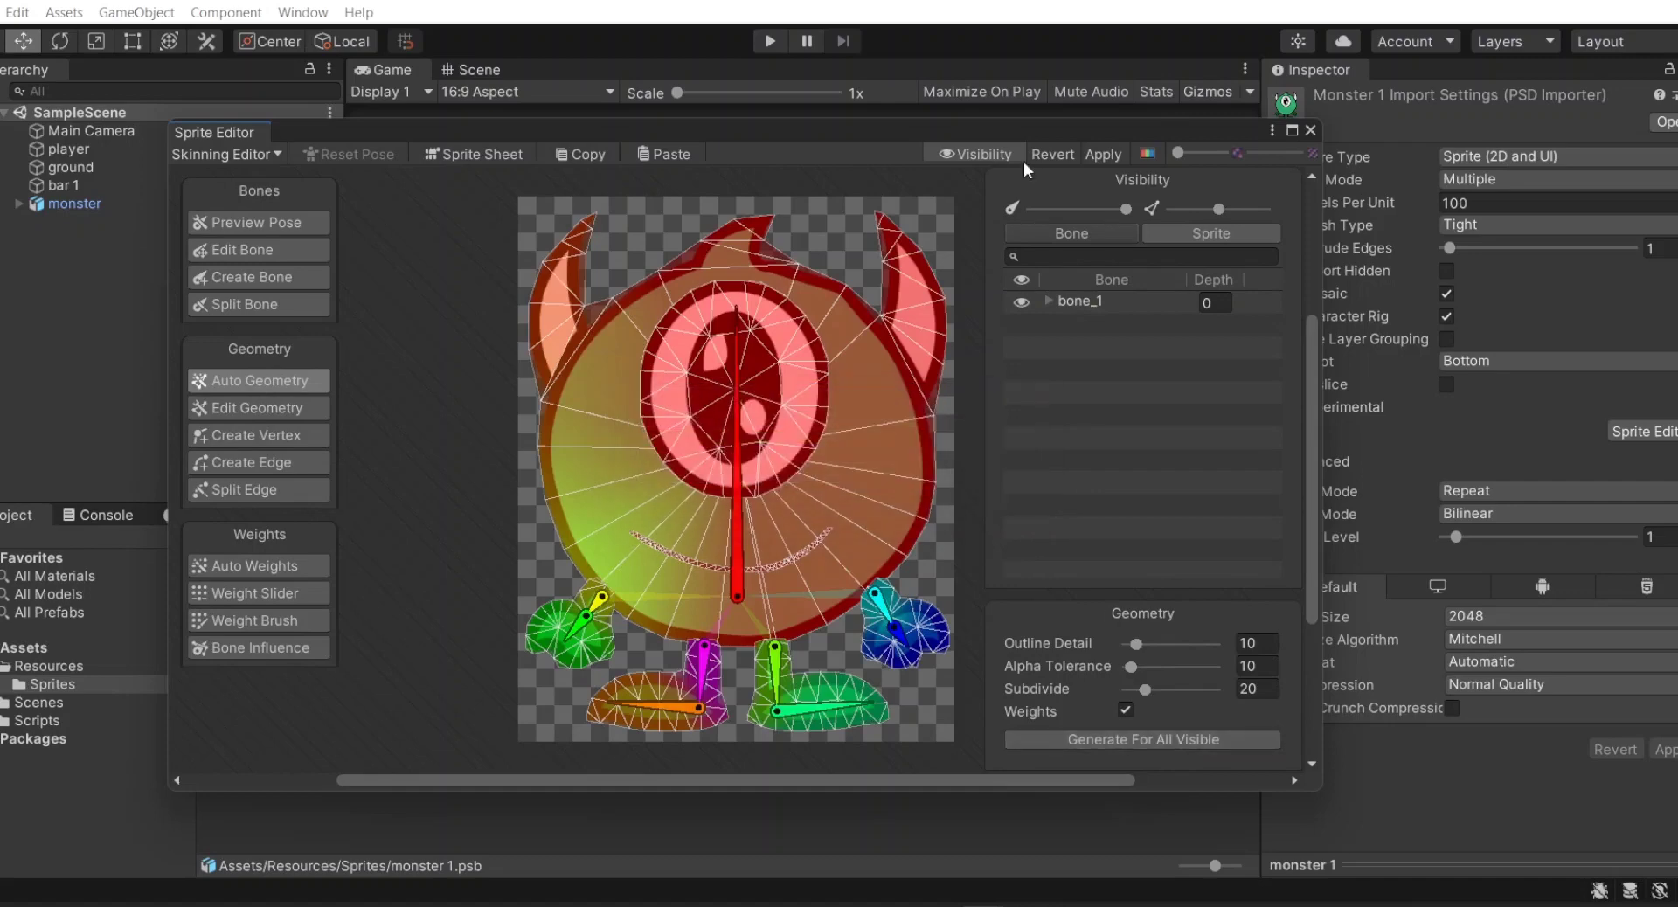
- Review bone_1's child bones and examine which bones influence the foot_right and foot_left sprites
click(1084, 325)
click(1088, 347)
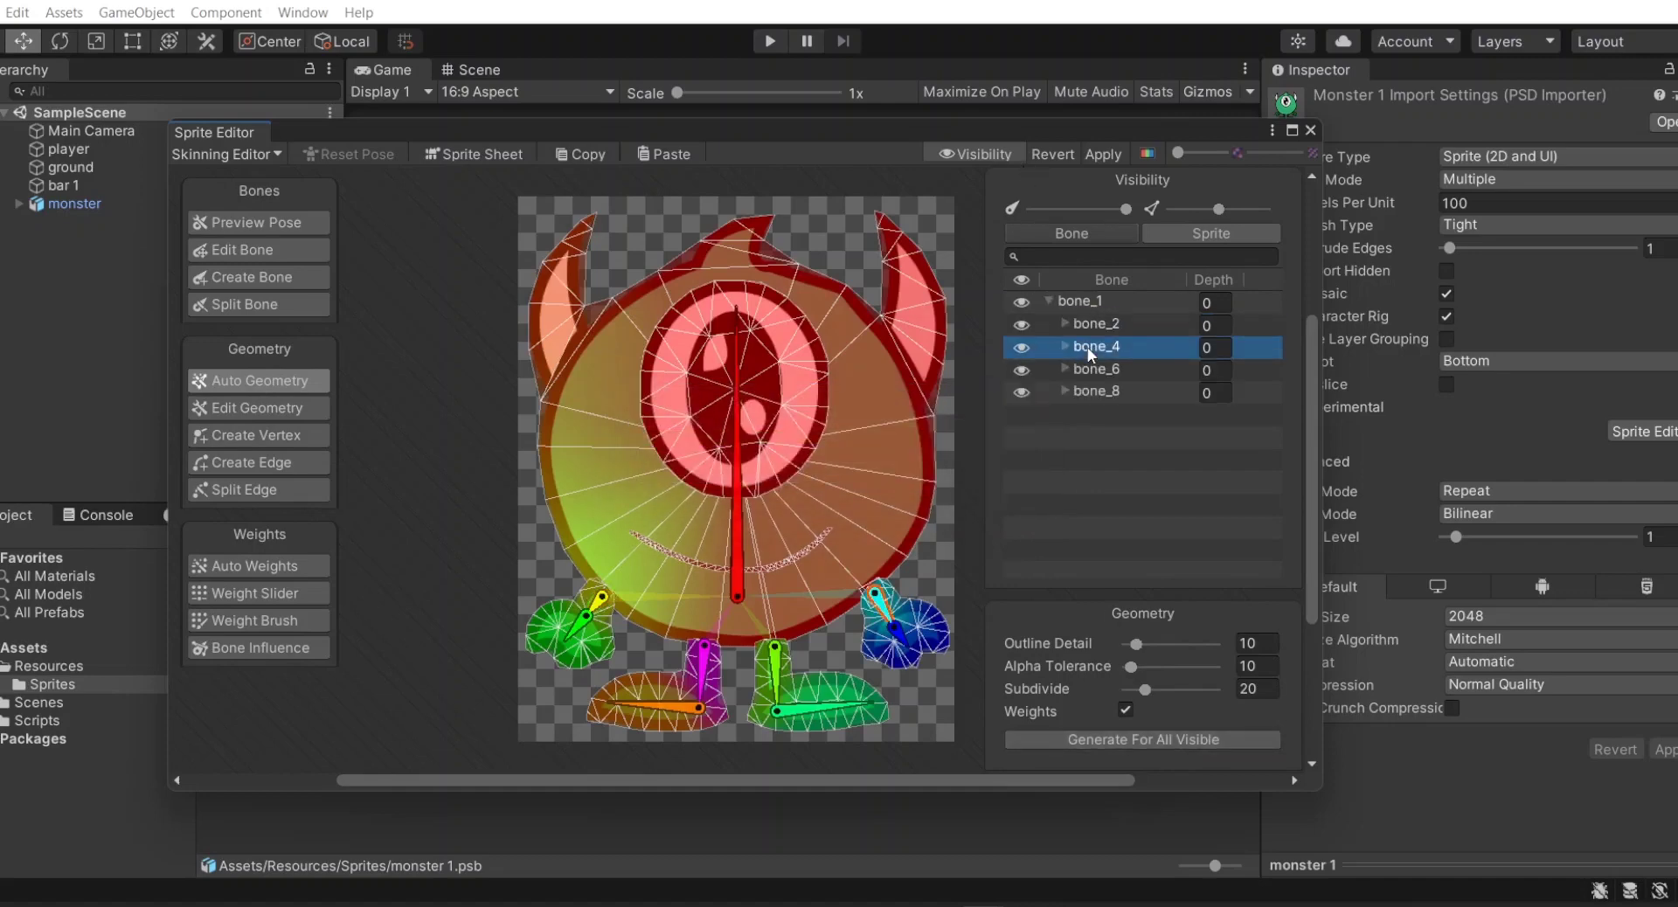
click(248, 646)
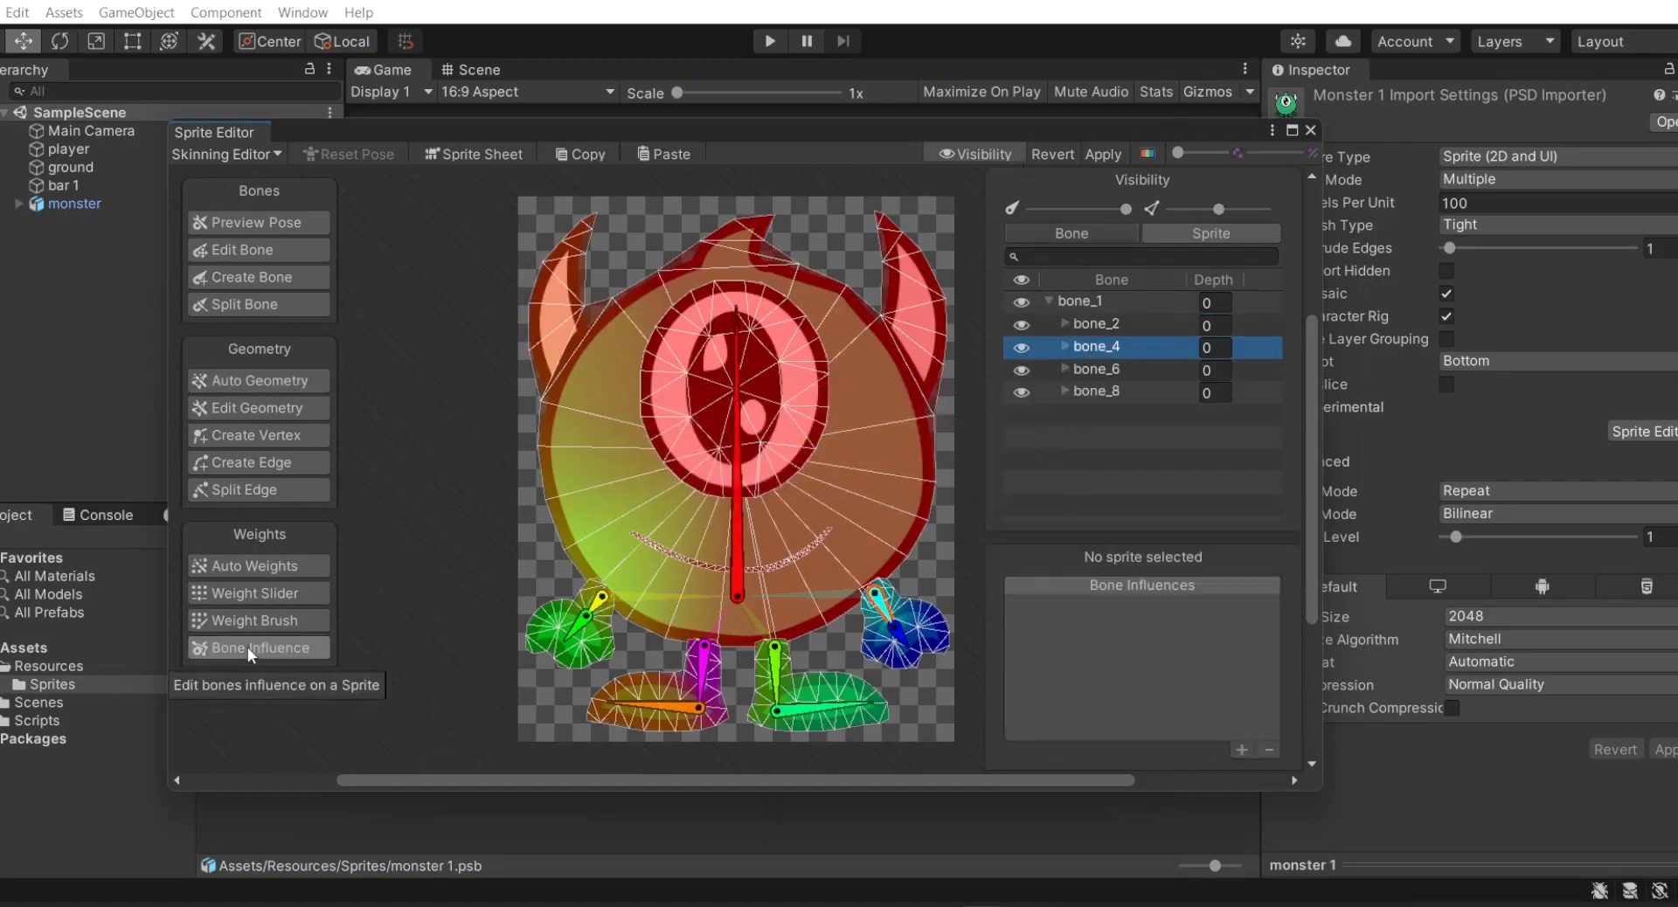
click(1169, 234)
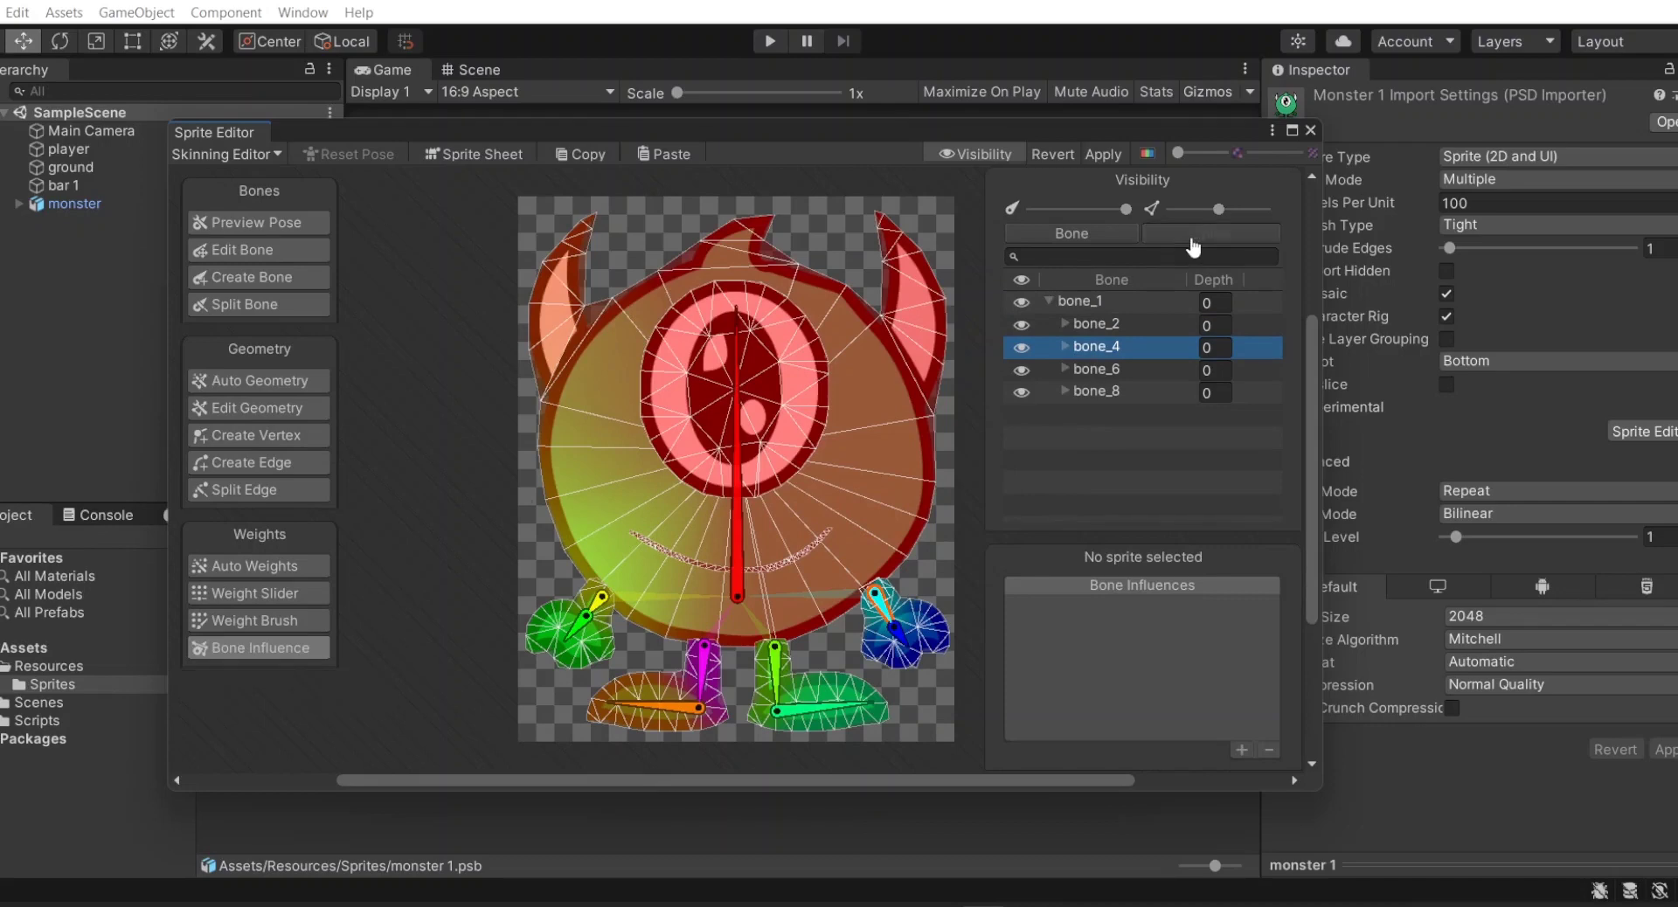
click(1049, 300)
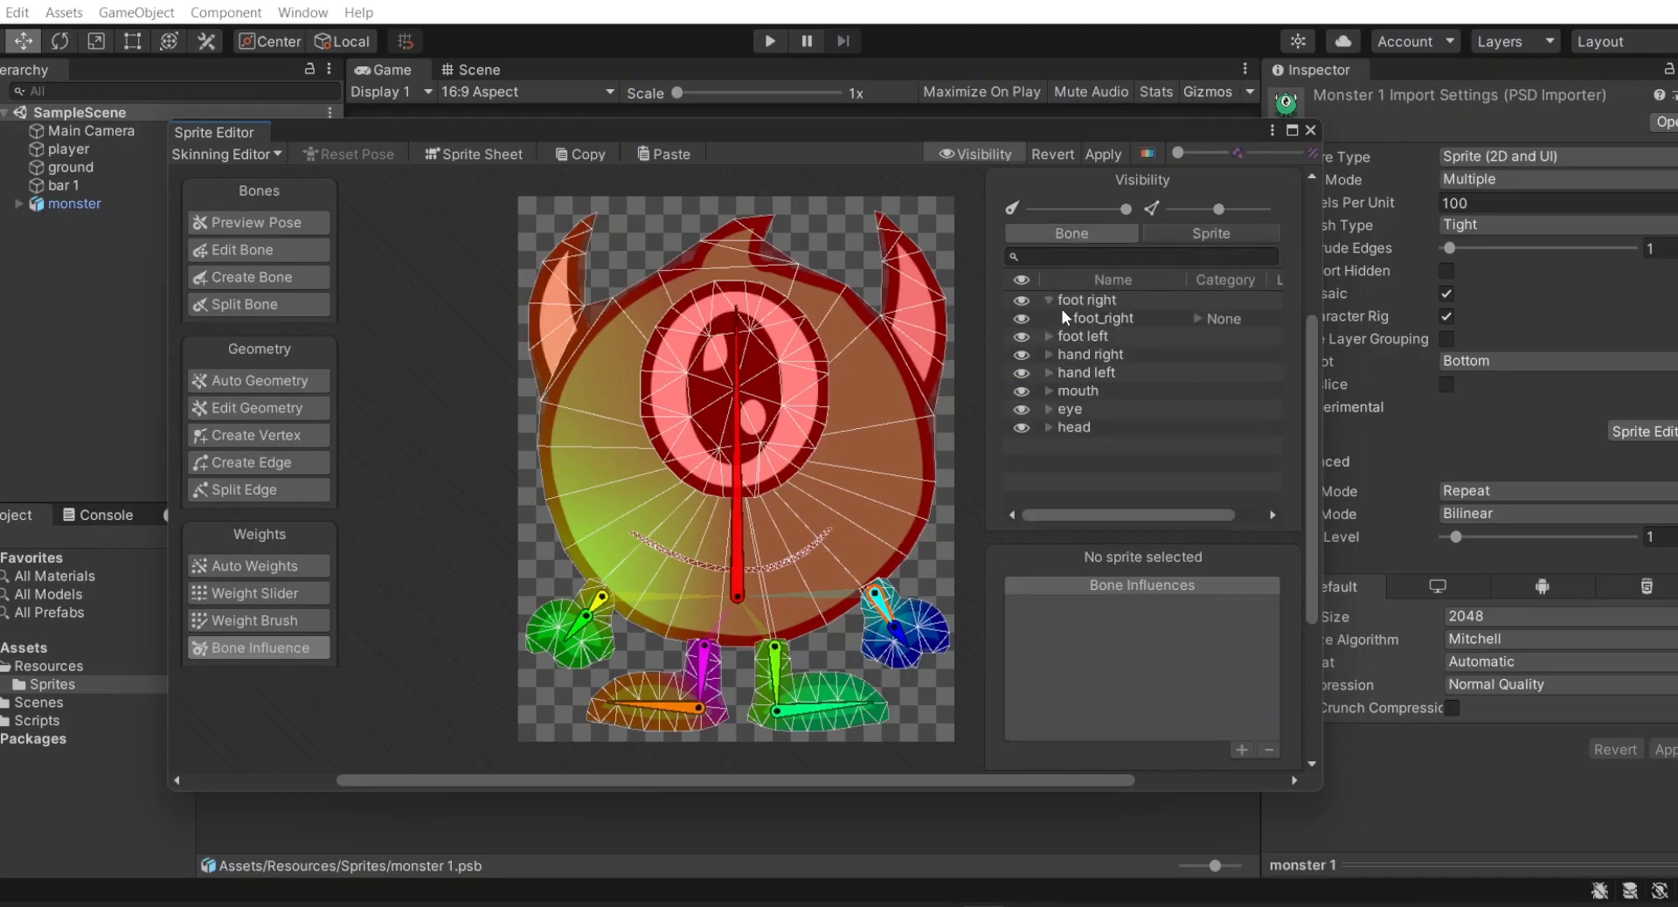
click(1084, 320)
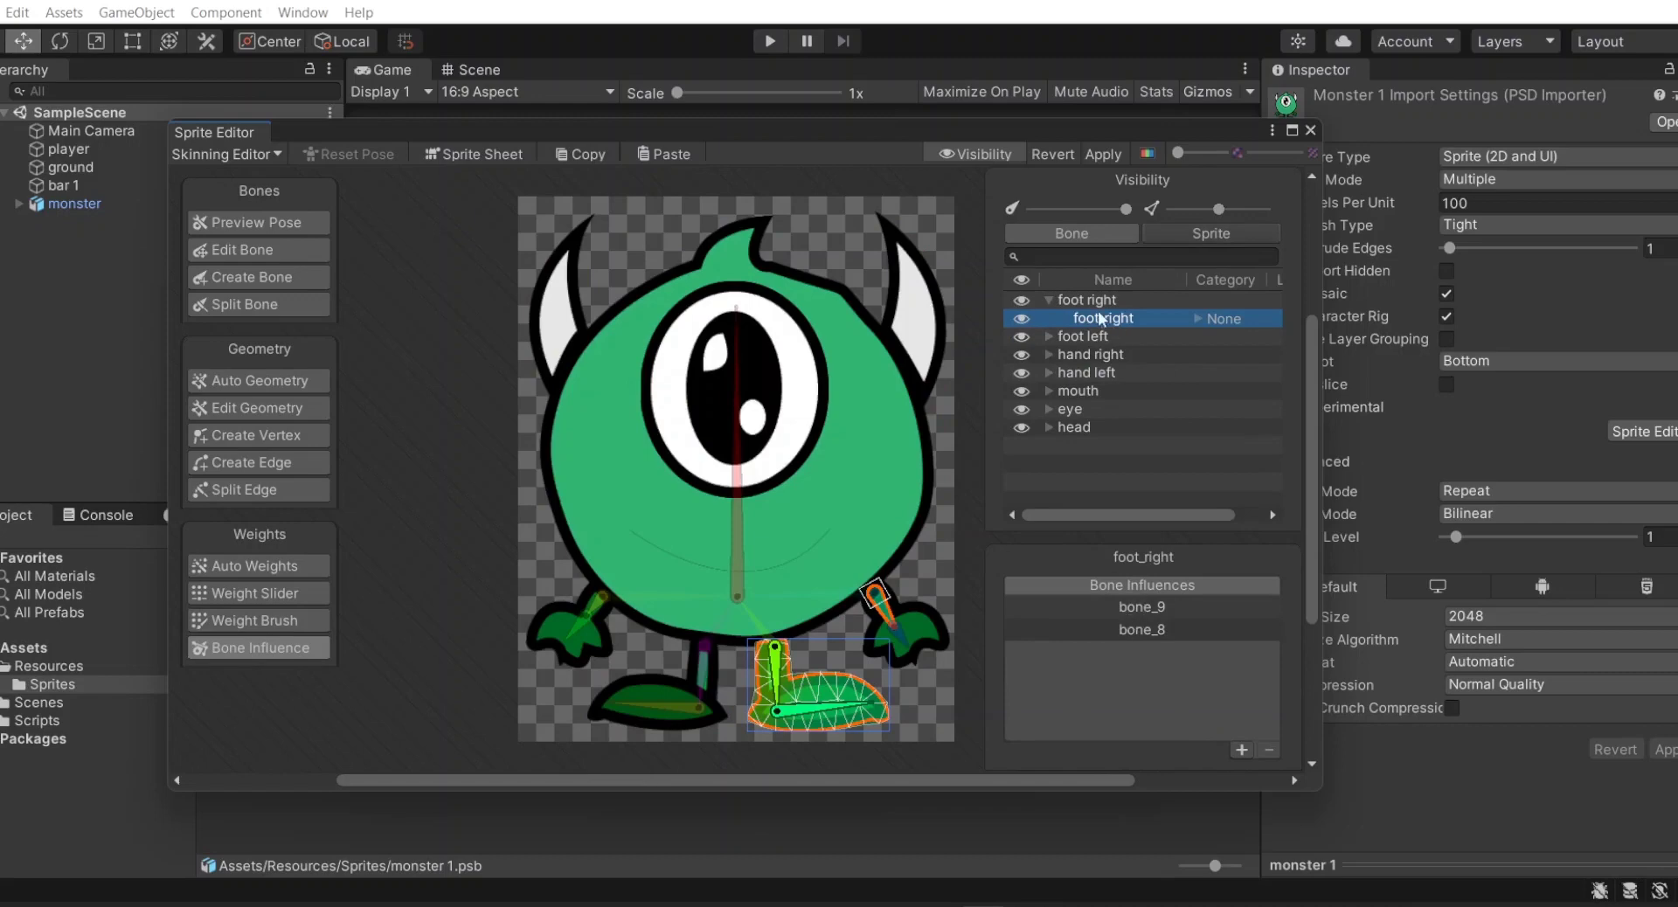
click(1058, 339)
click(1063, 323)
click(1052, 339)
click(1049, 336)
click(1092, 354)
- Examine which bones influence the hand_right and hand_left sprites
click(1048, 372)
click(1087, 390)
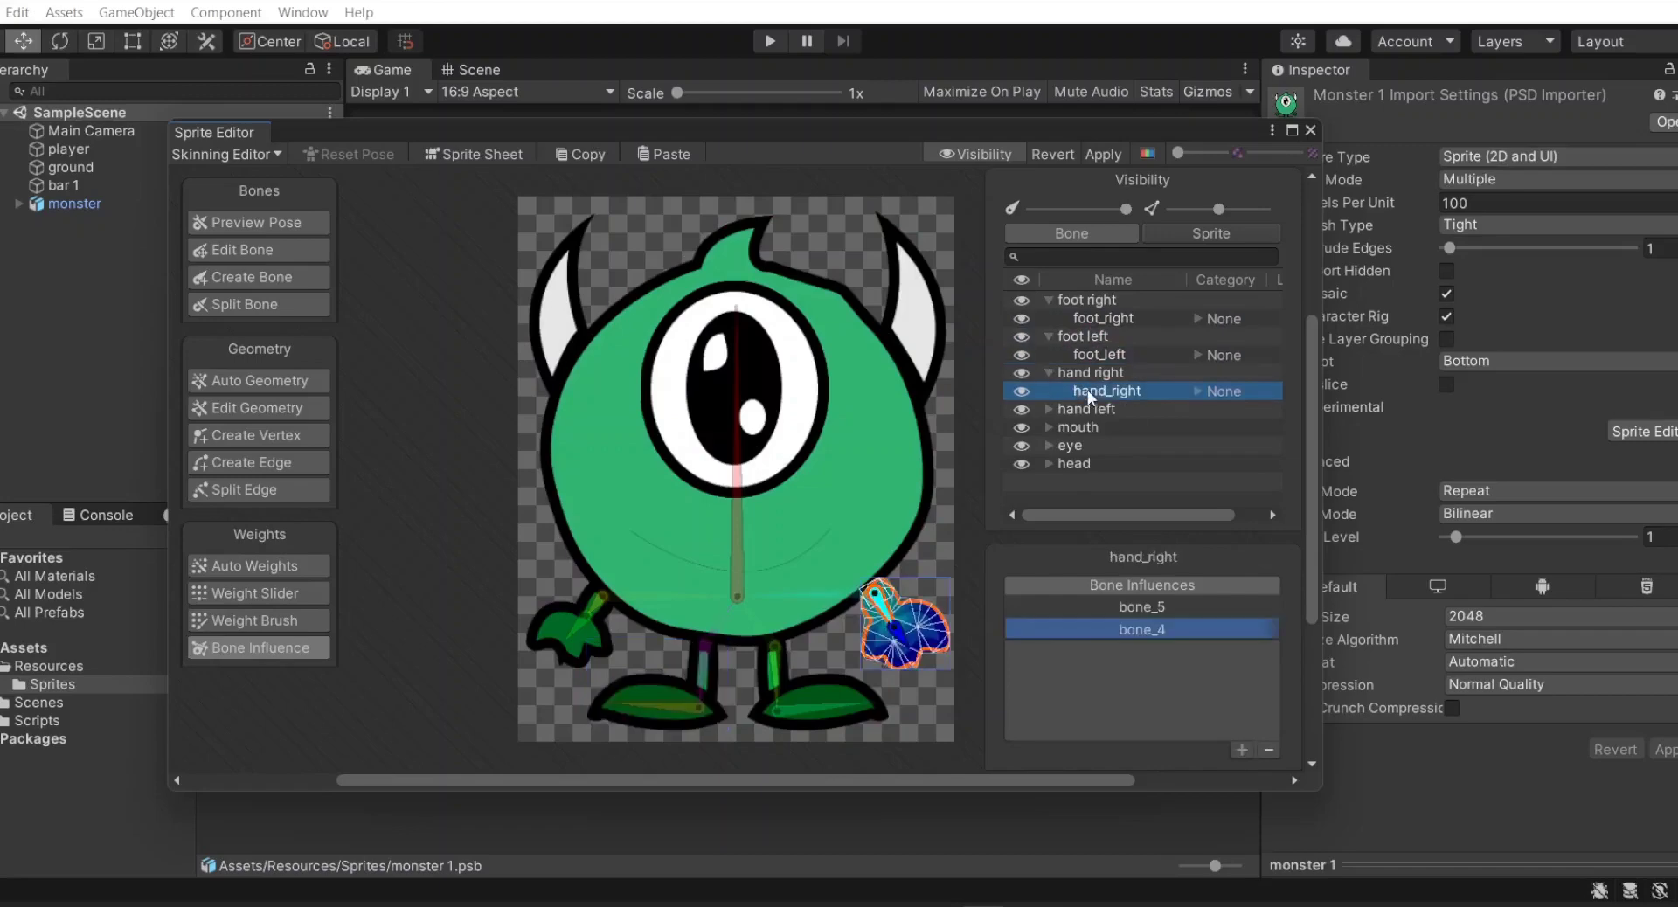
click(1049, 409)
click(1080, 427)
- Examine which bones influence the mouth, eye_open, eye_close and head sprites
click(1049, 446)
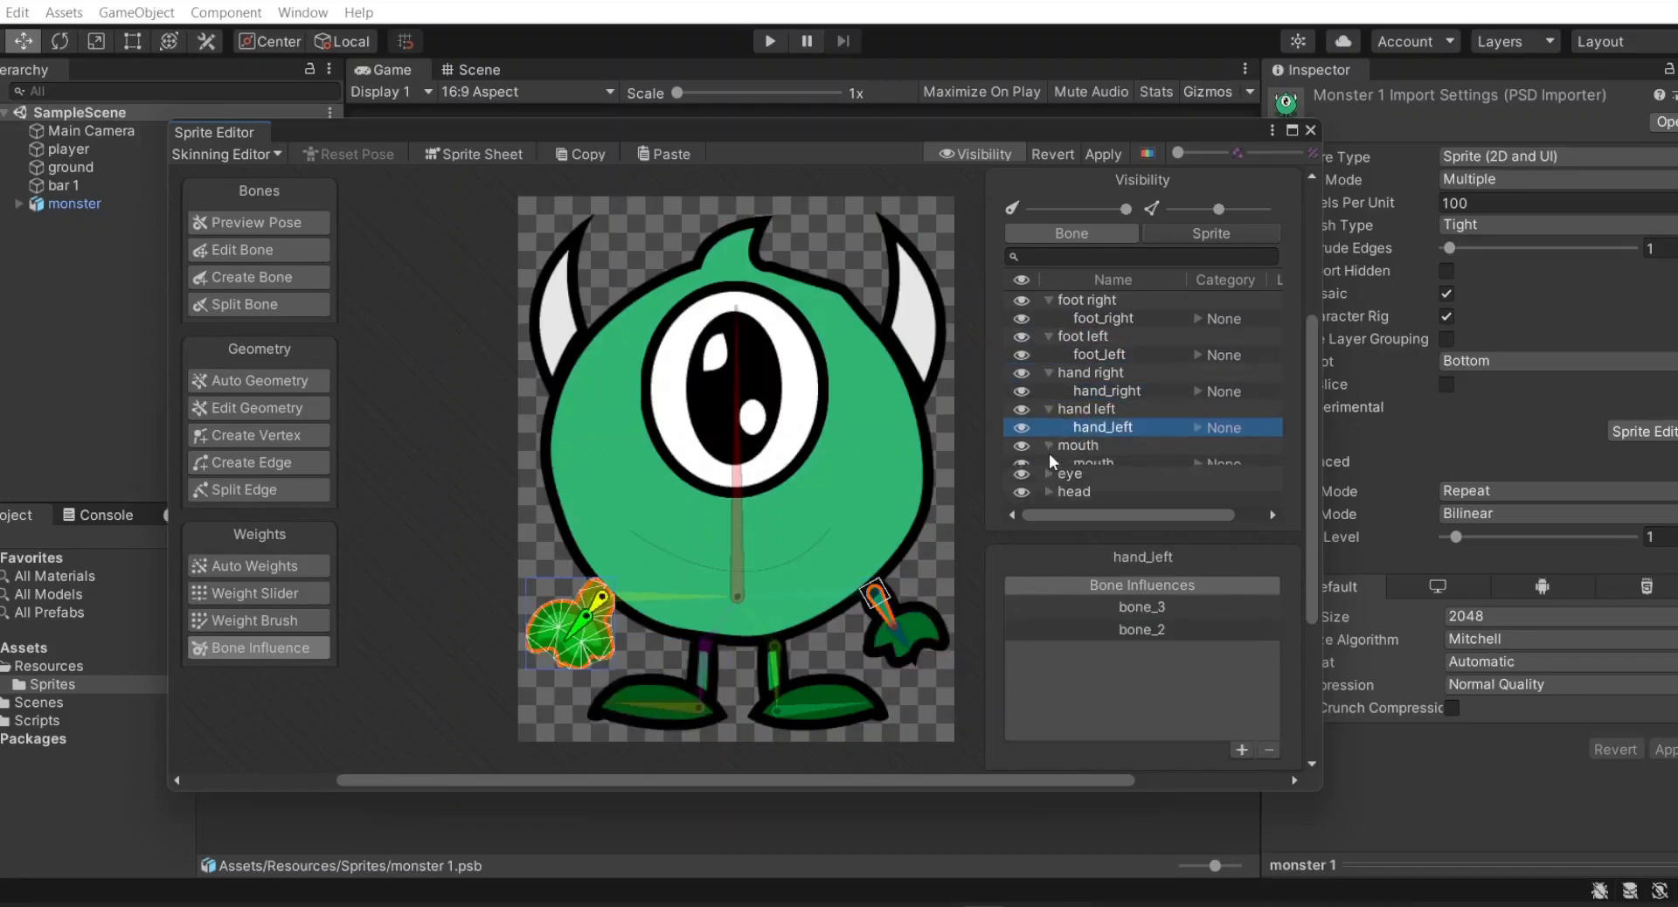
click(1080, 464)
click(1051, 481)
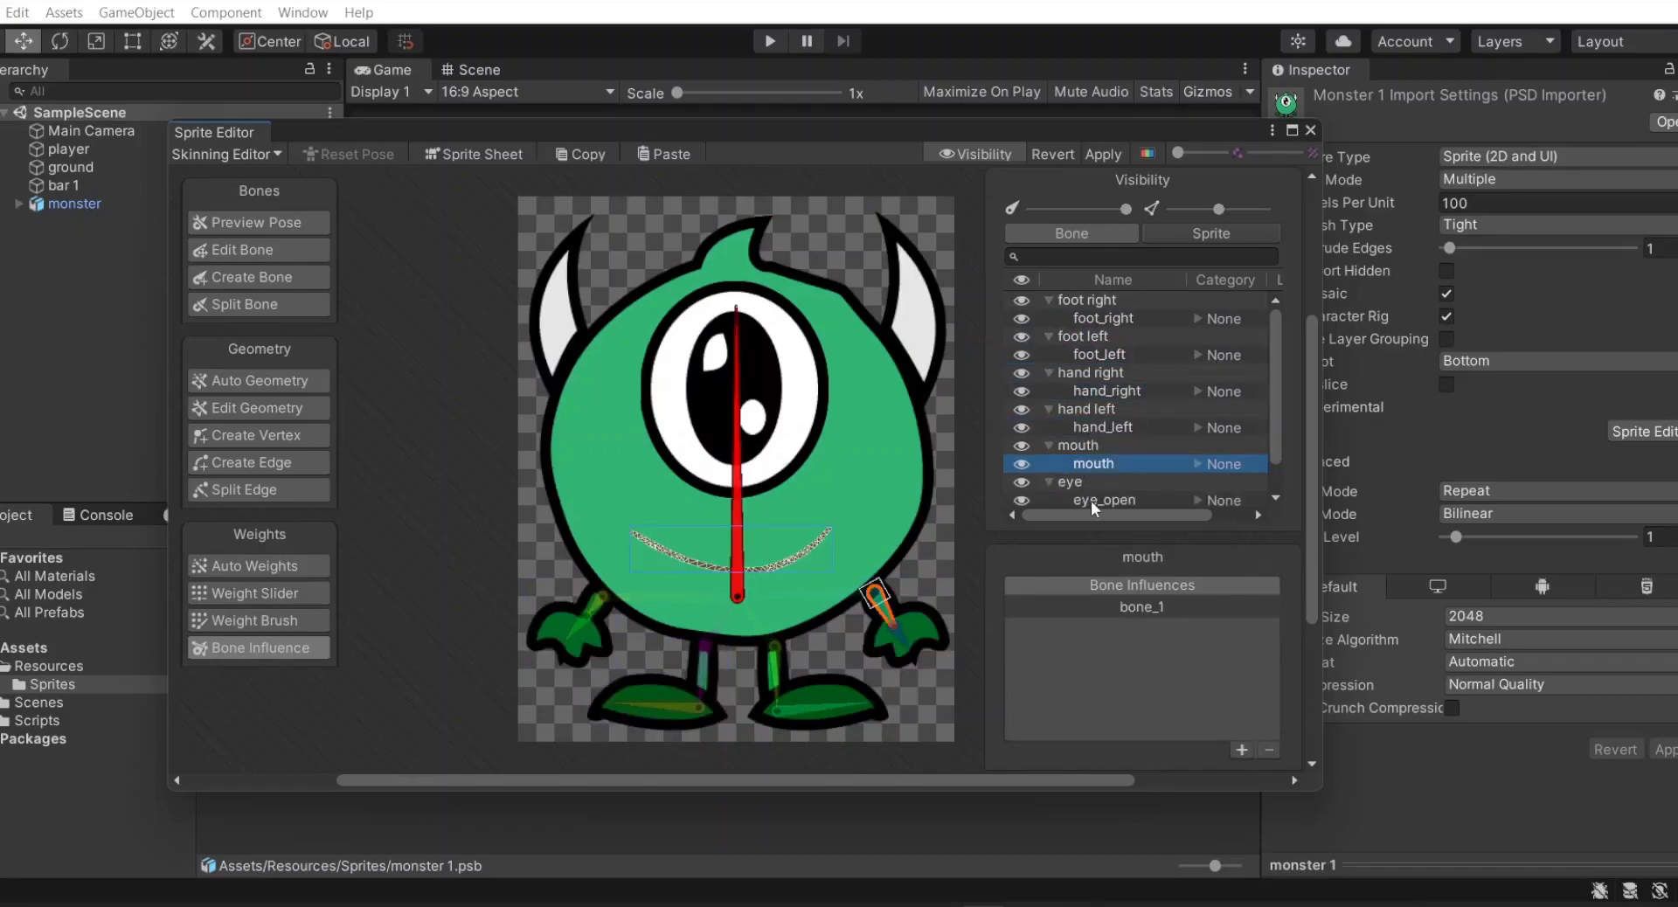
click(1091, 501)
click(1110, 482)
click(1047, 497)
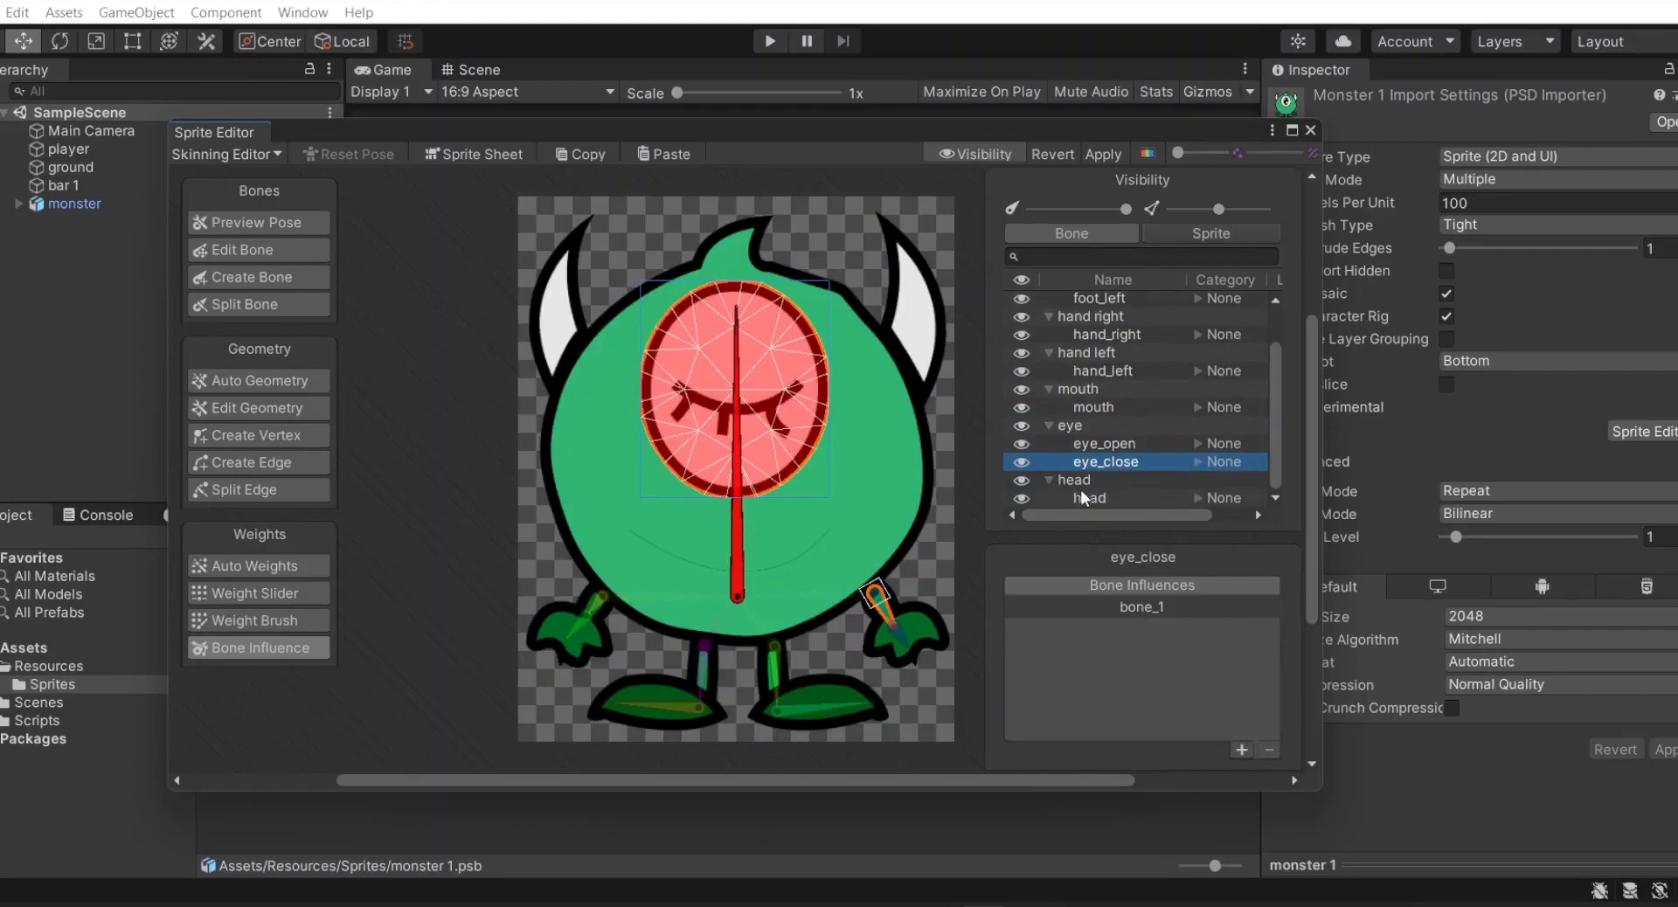
click(1081, 489)
- Set the depth of the arm bones bone_2, bone_3, bone_4 and bone_5 to 1
click(1072, 233)
click(1064, 324)
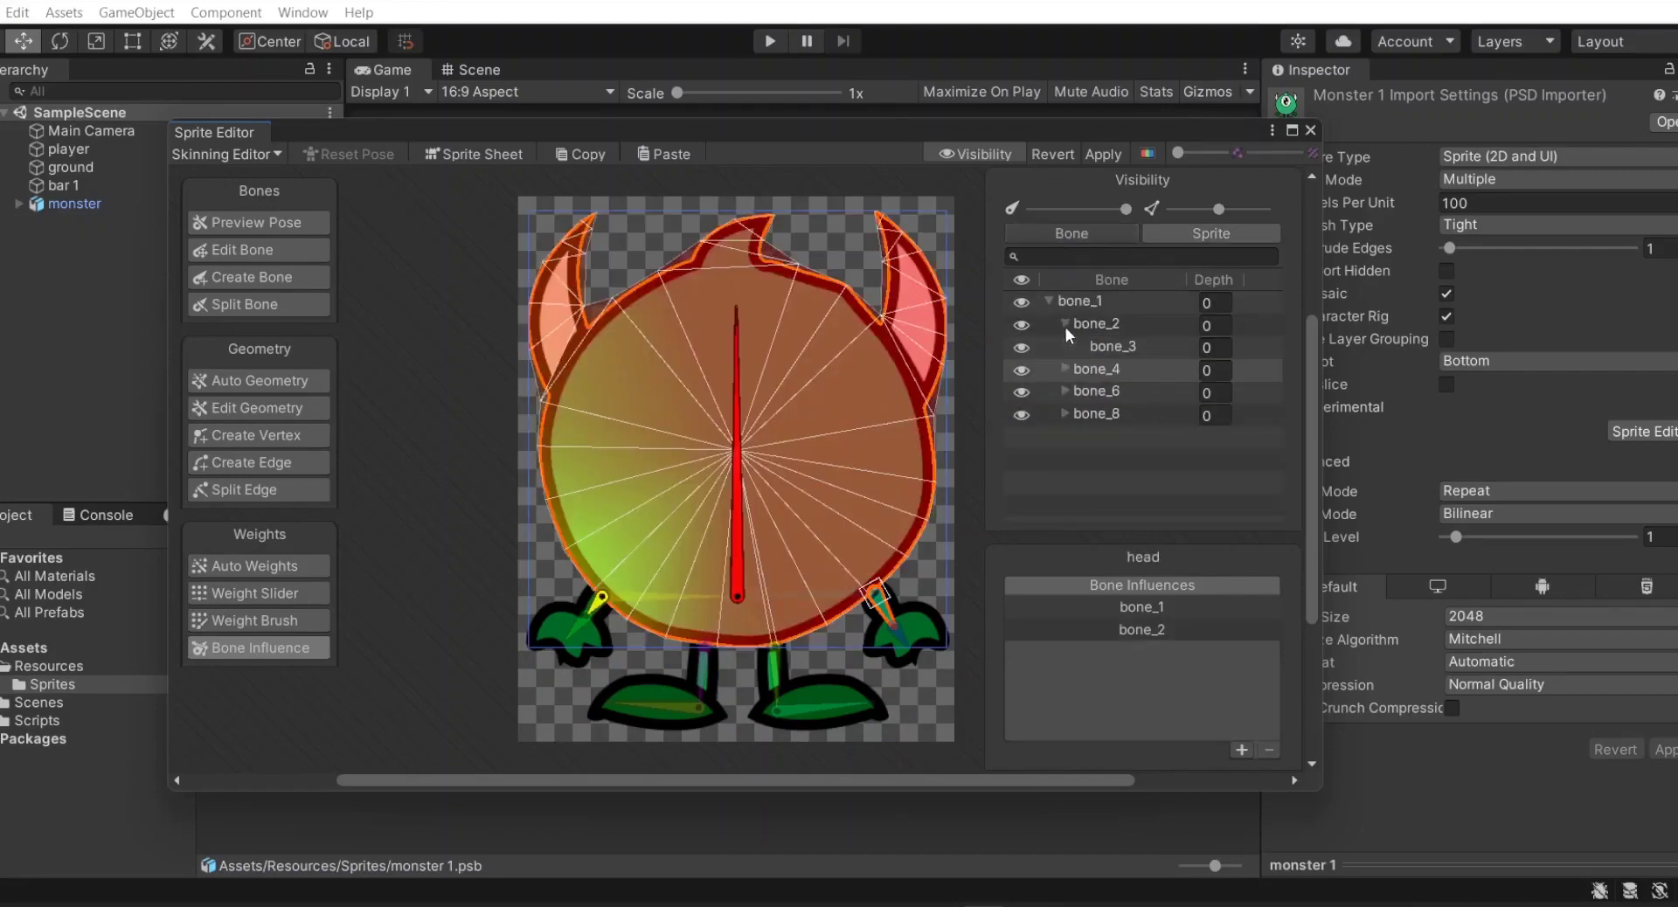
click(1064, 369)
click(1214, 327)
text(1)
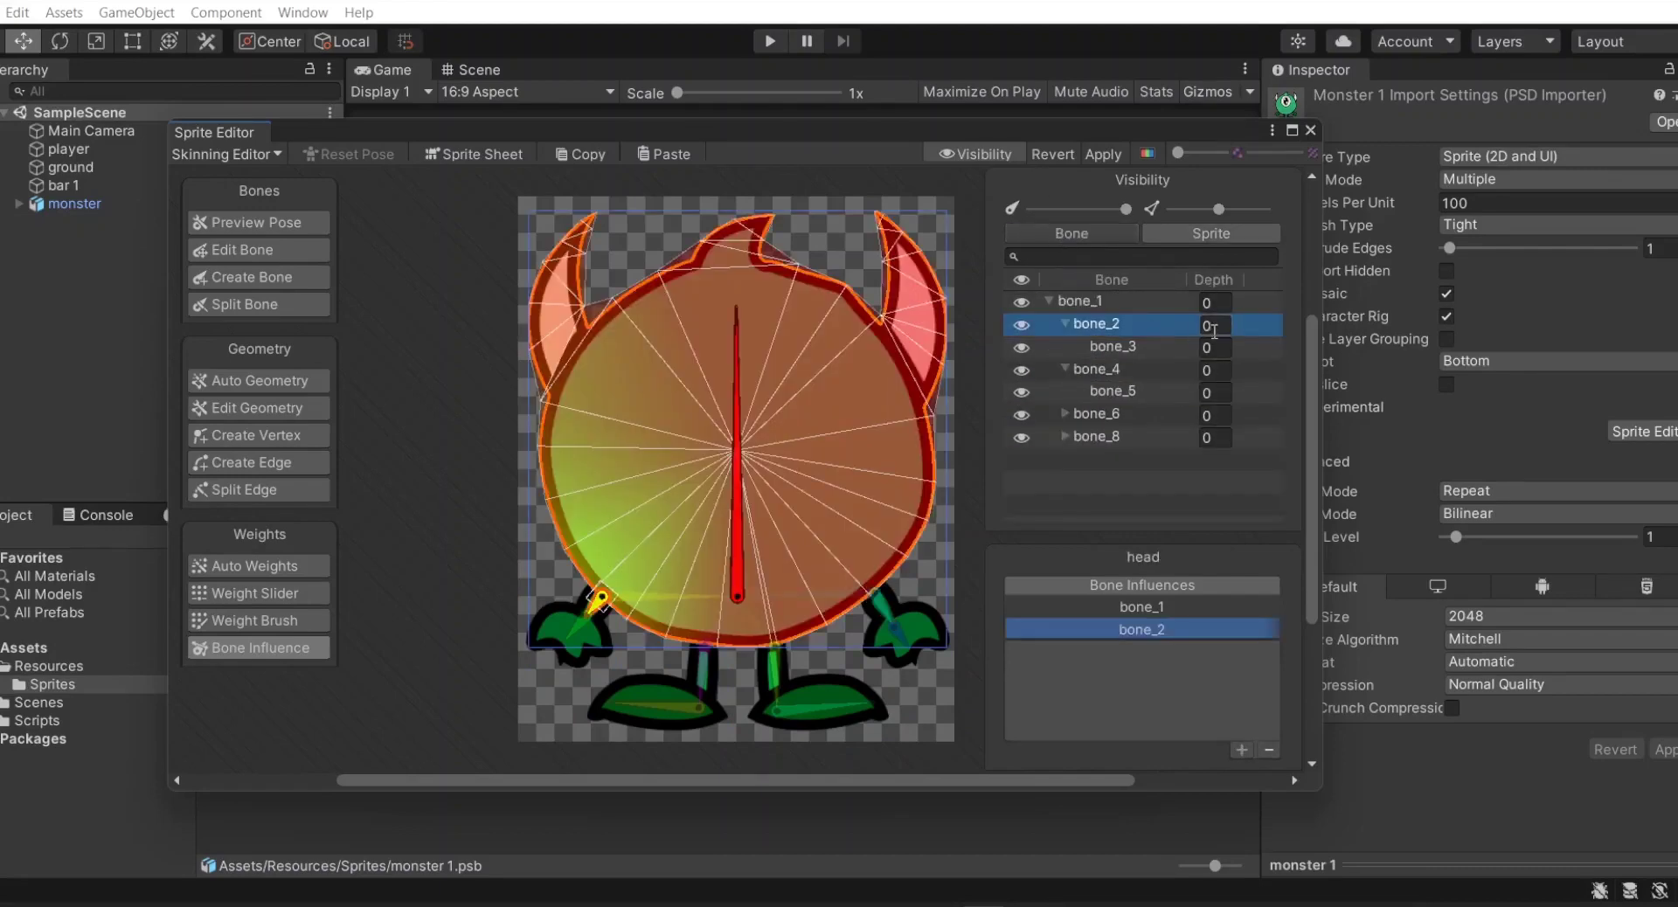
key(Tab)
text(1)
key(Tab)
text(1)
key(Tab)
text(1)
key(Tab)
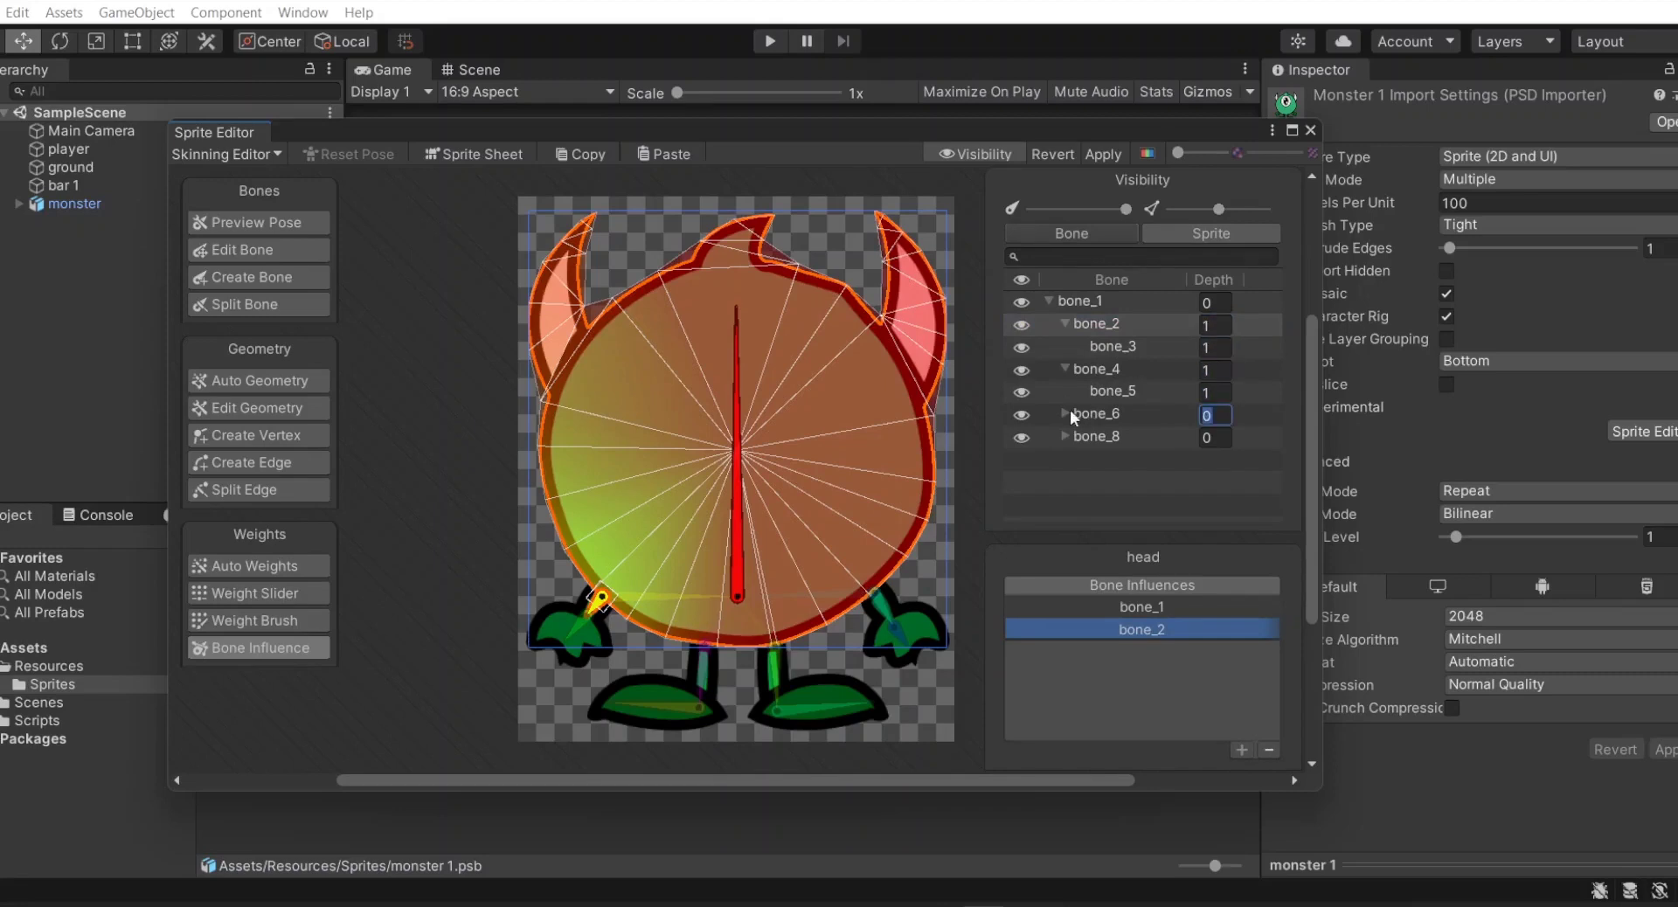
- Set the depth of the leg bones bone_6, bone_7, bone_8 and bone_9 to -1
click(1065, 413)
click(1064, 459)
text(-1)
key(Tab)
key(Tab)
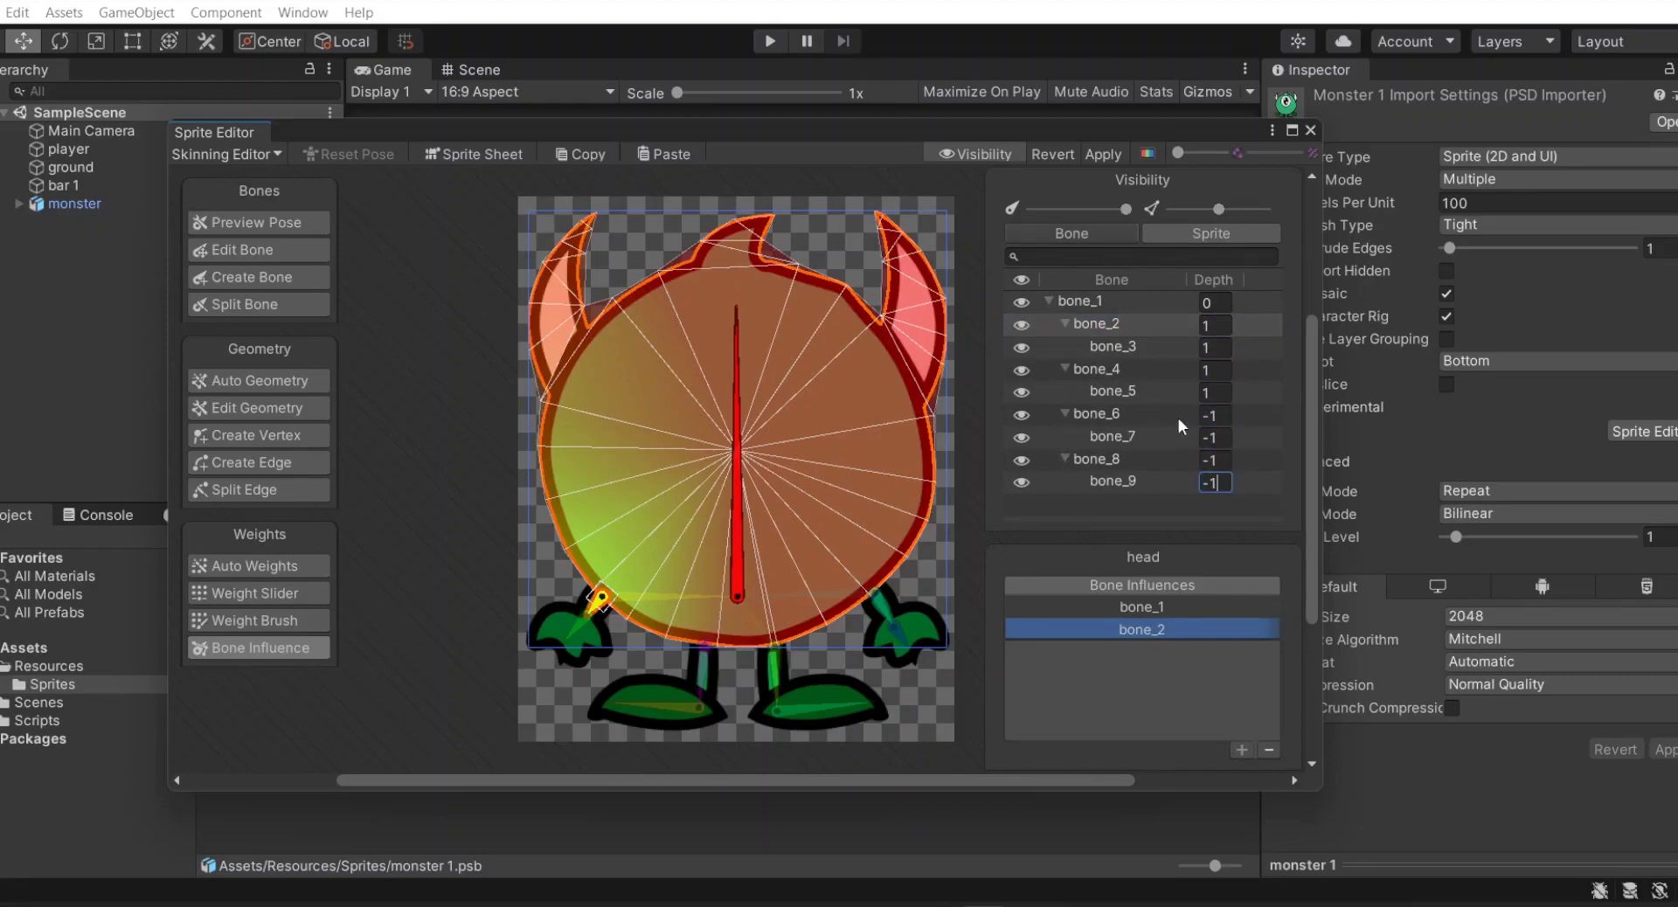
- Test-rotate bone_4 in the arm and bone_8 in the leg with Preview Pose, and apply the skinning changes
click(258, 222)
mouse_move(879, 618)
mouse_down()
mouse_move(898, 584)
mouse_move(891, 623)
mouse_move(874, 566)
mouse_move(897, 617)
mouse_up()
click(777, 673)
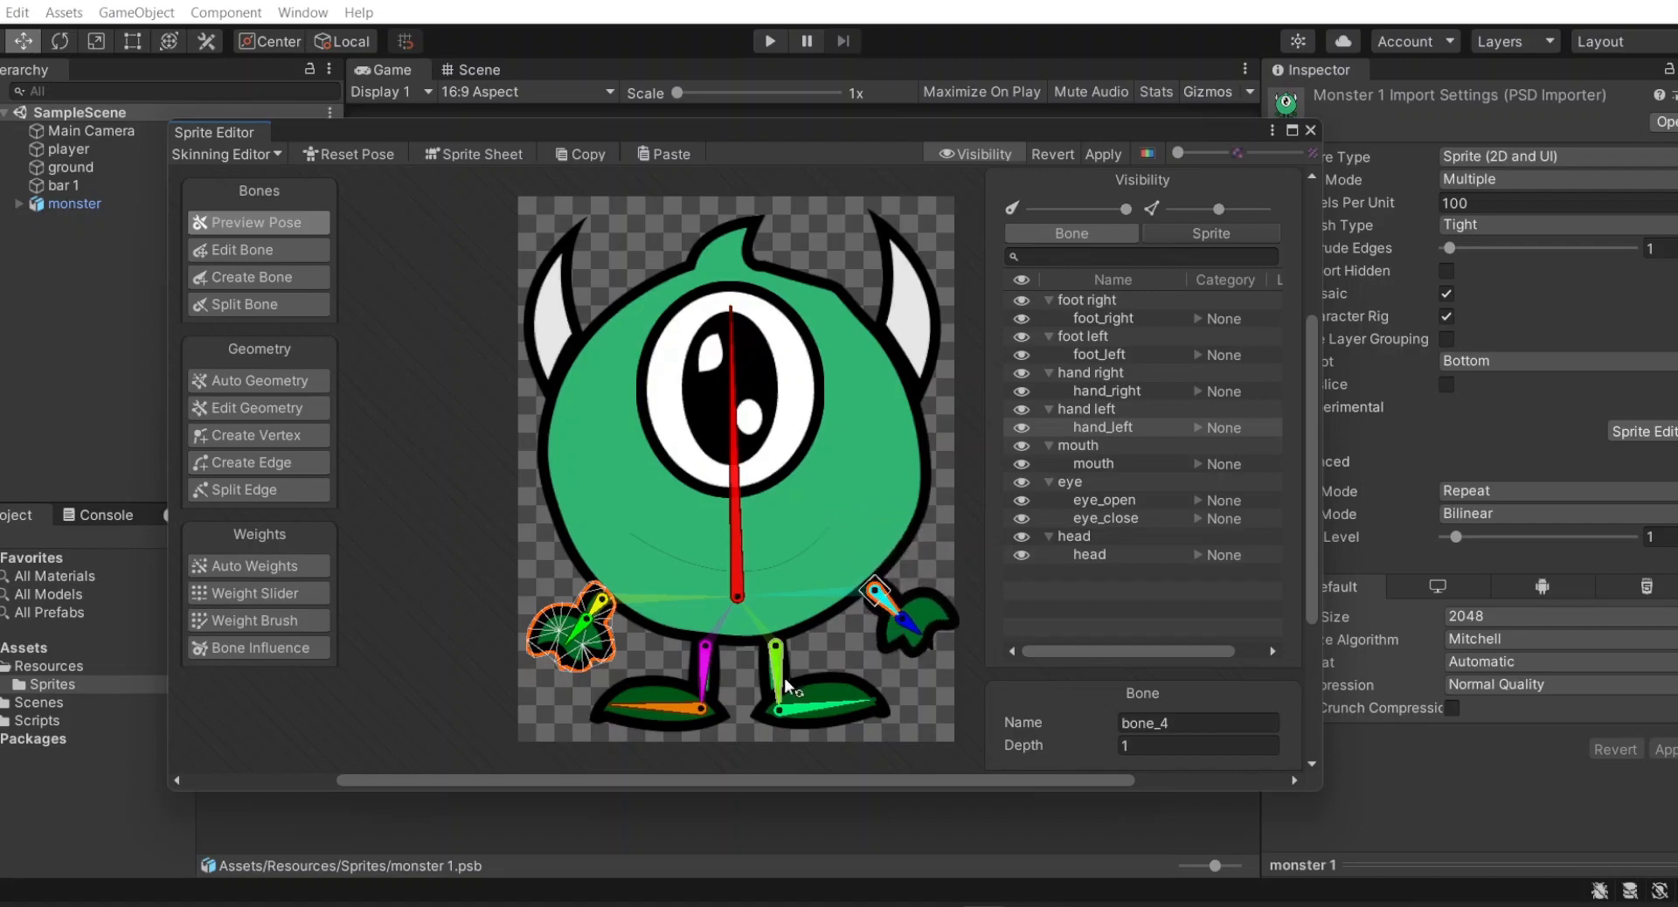
mouse_move(777, 673)
mouse_down()
mouse_move(795, 669)
mouse_move(776, 680)
mouse_up()
click(1103, 154)
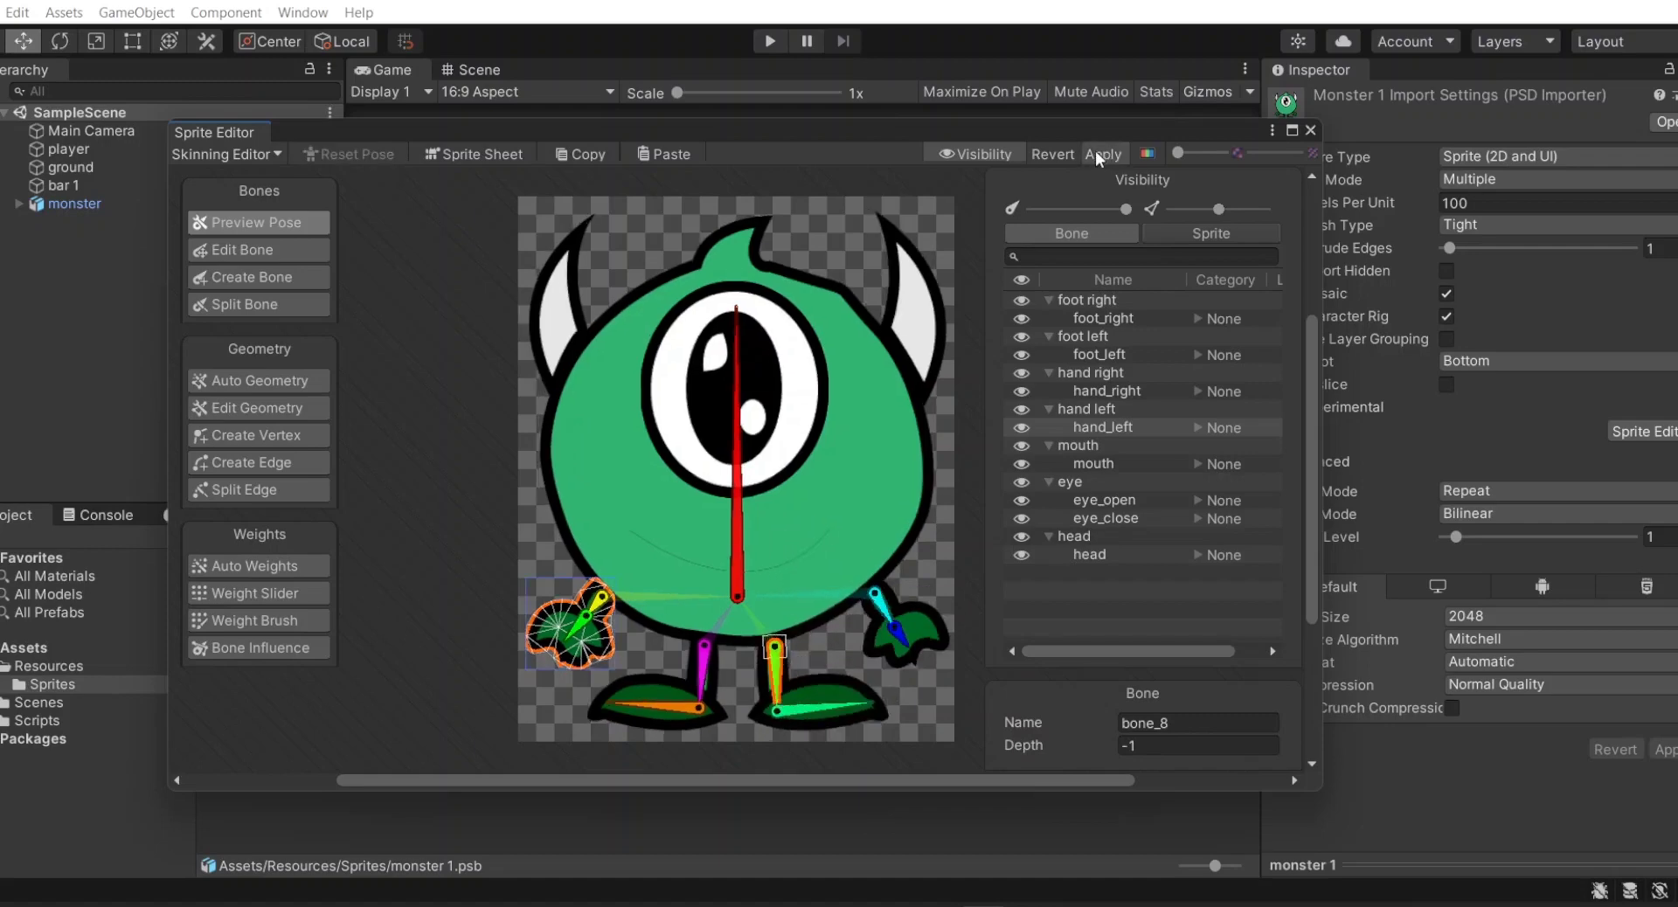
- Add the monster 1 asset to SampleScene and save, with the Scene view shown
drag(680, 621, 37, 229)
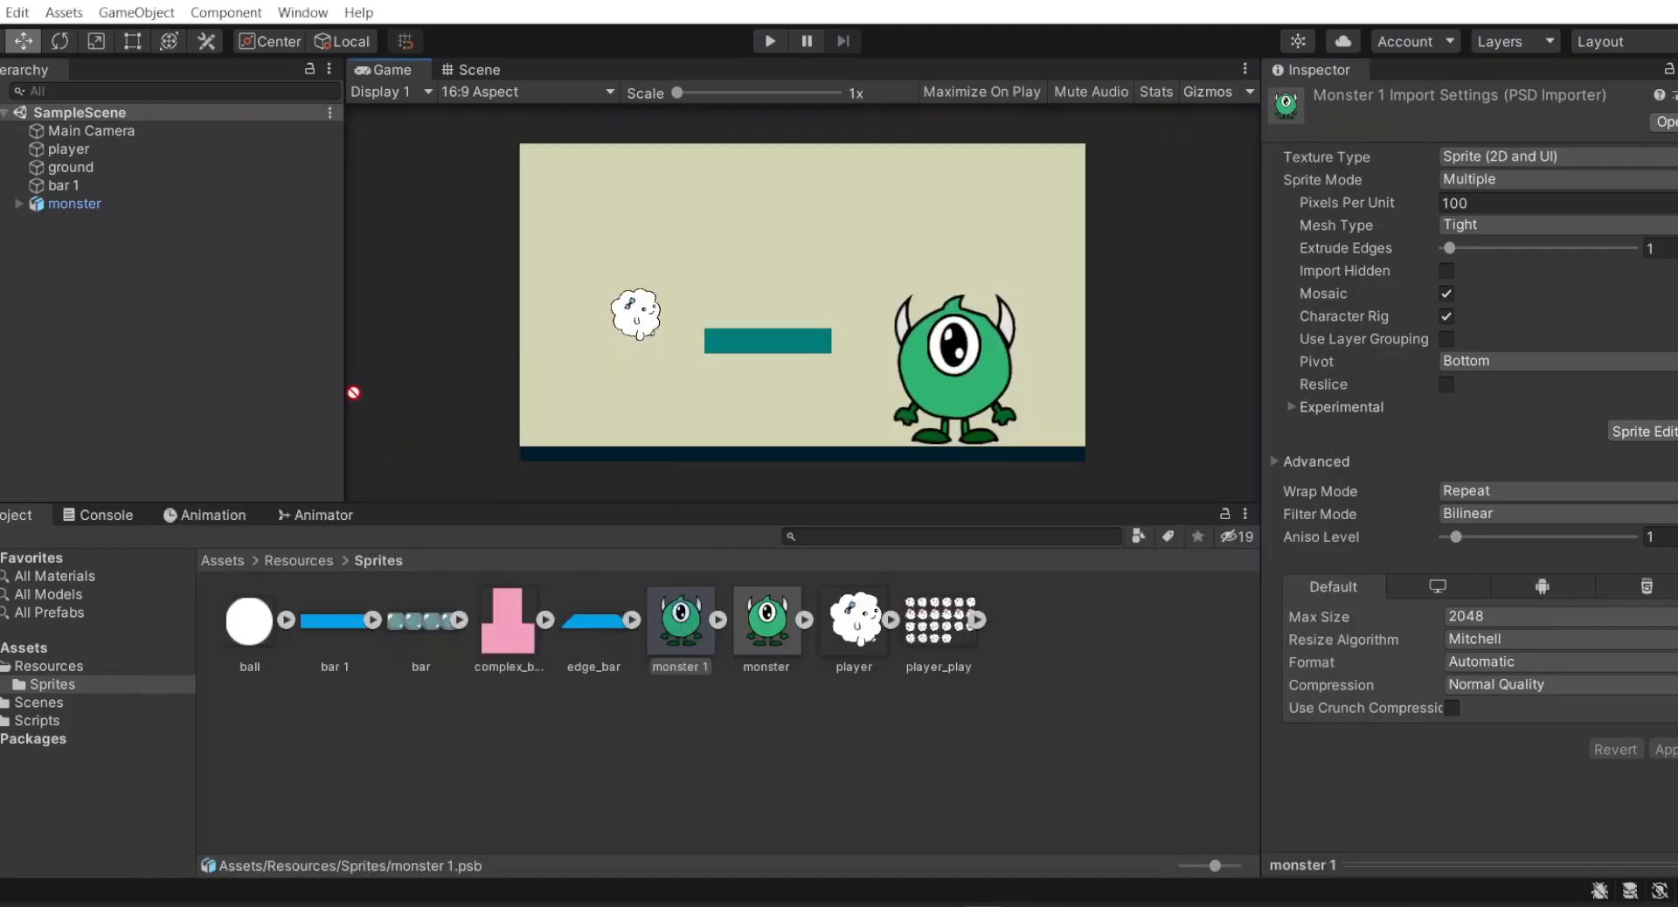
key(ctrl+s)
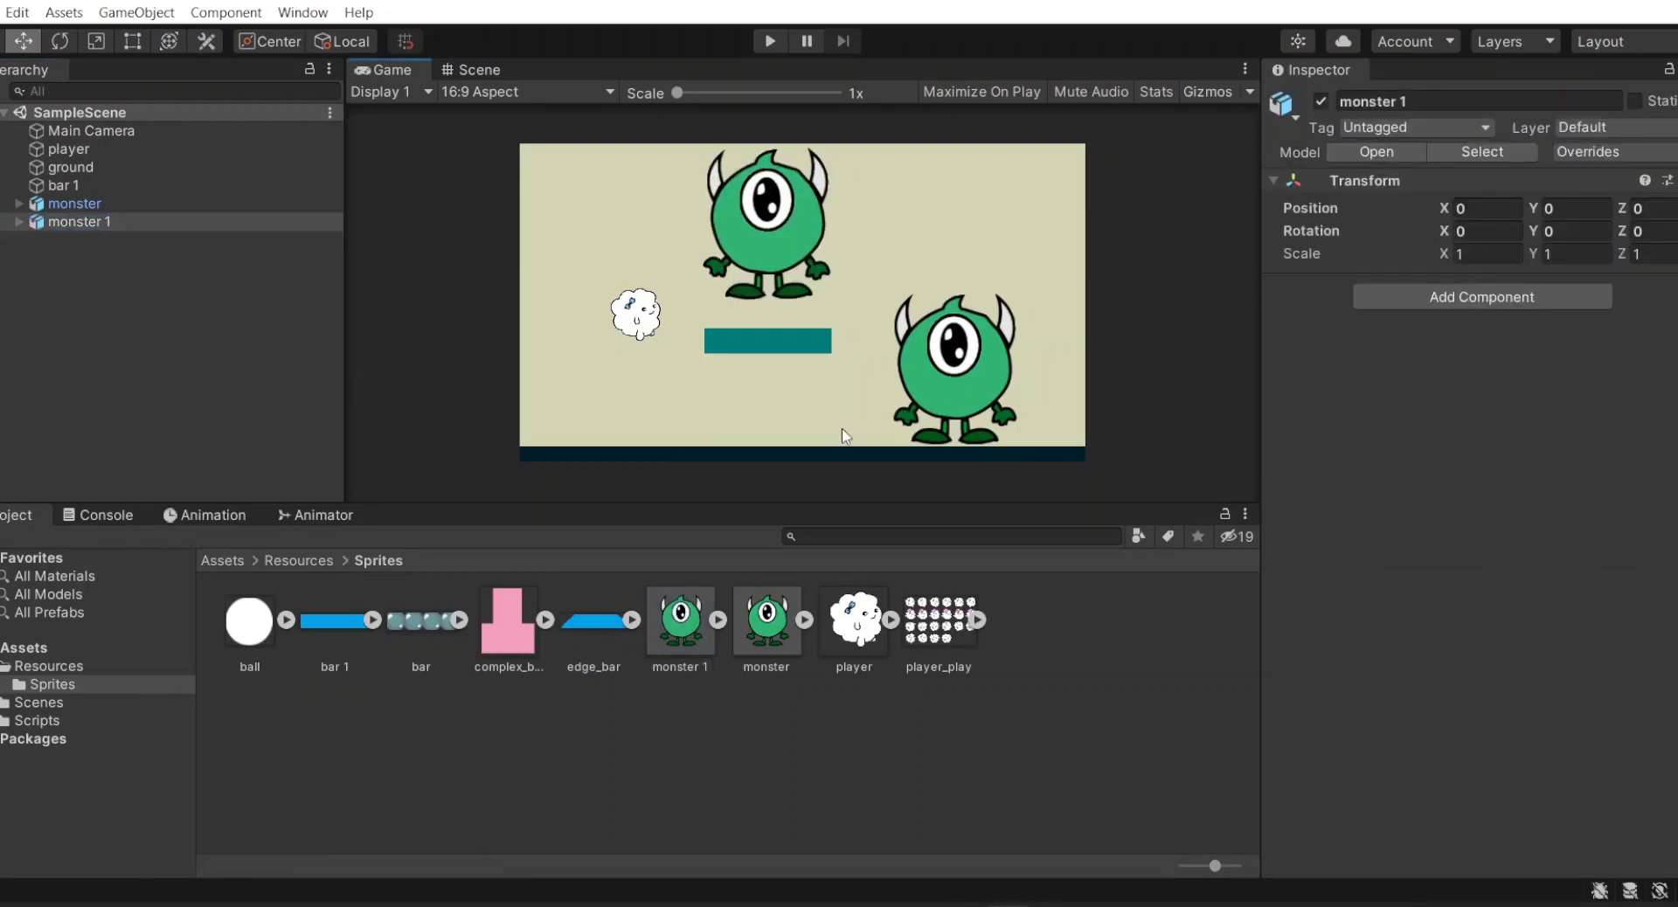
click(501, 64)
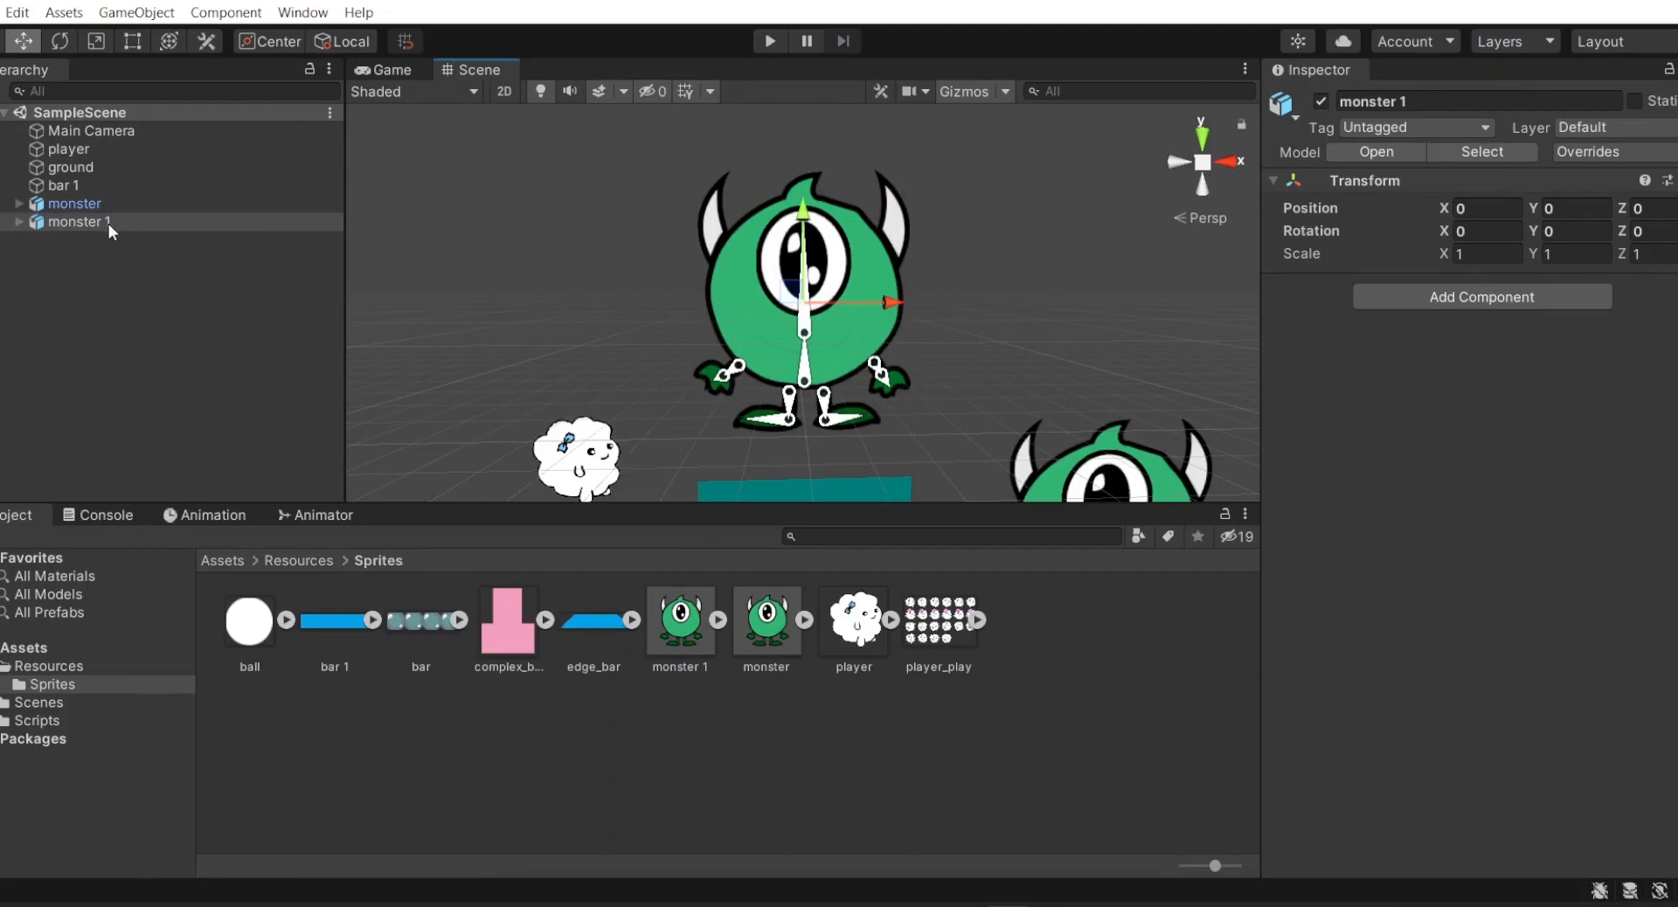
- Examine monster 1's bone hierarchy, checking which body part each child bone of bone_1 covers
click(19, 222)
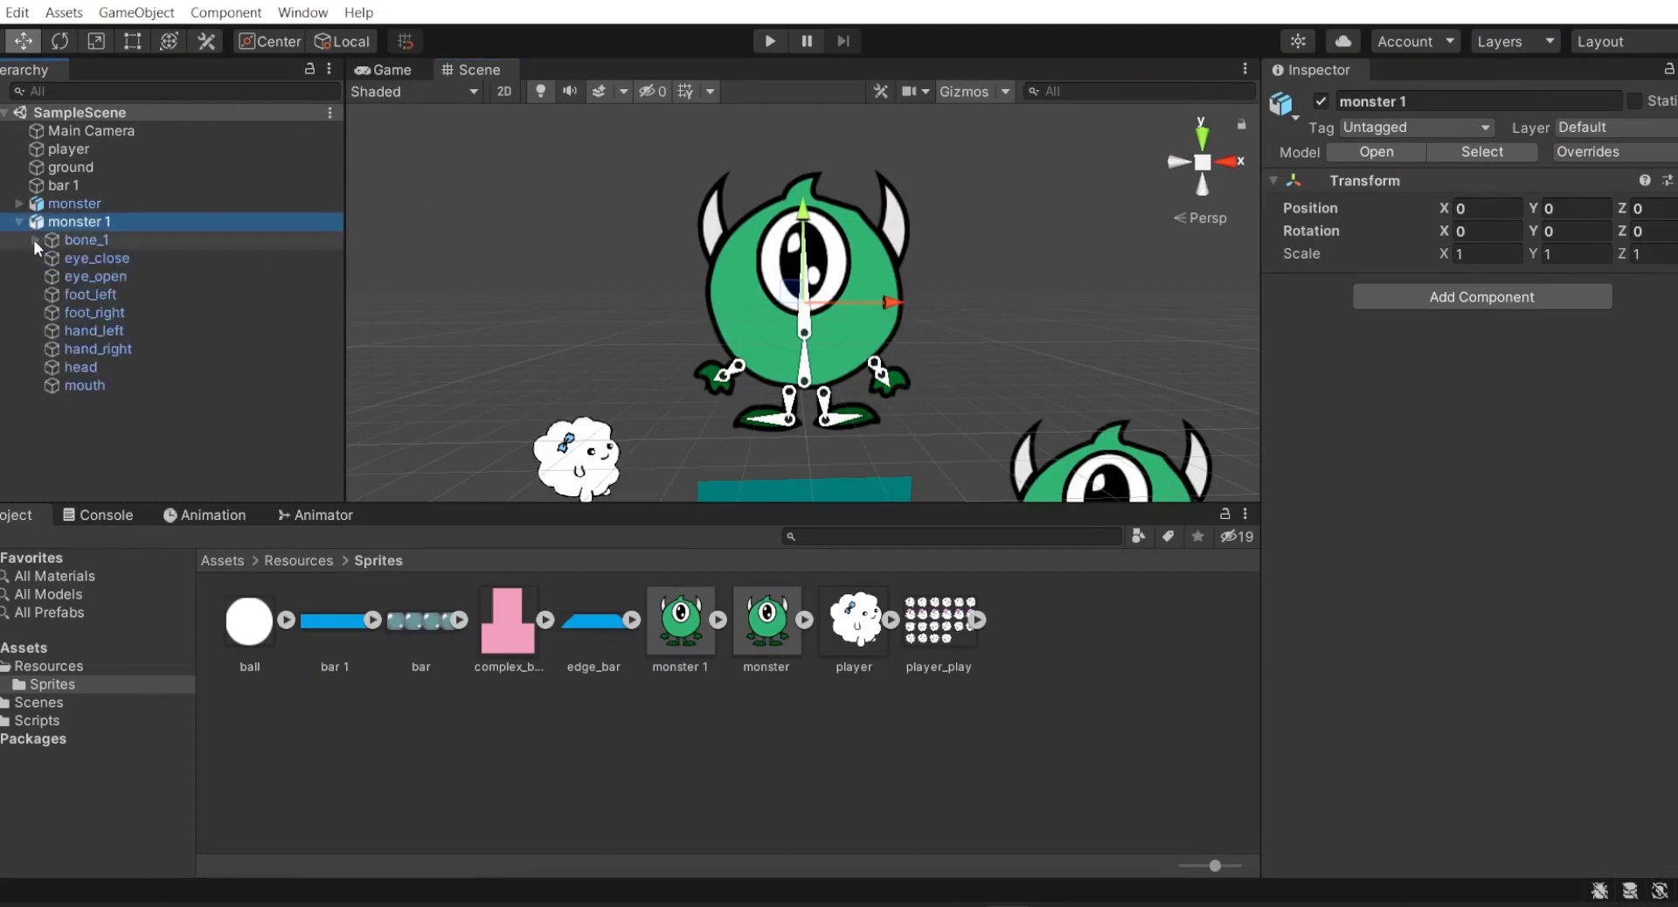
click(35, 240)
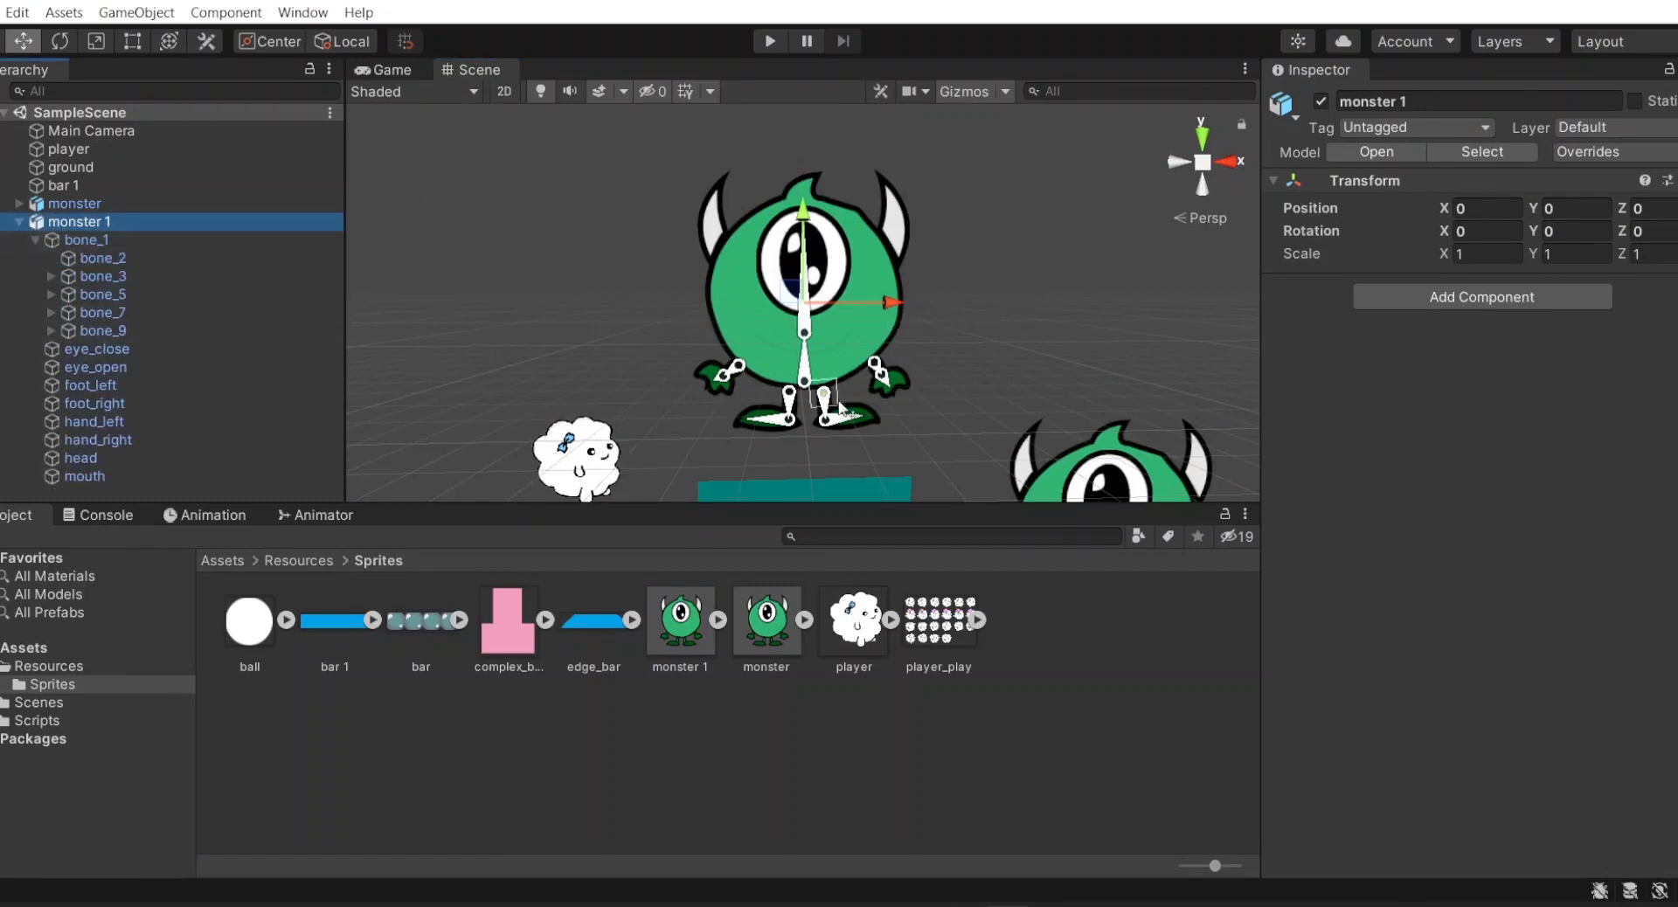
click(160, 260)
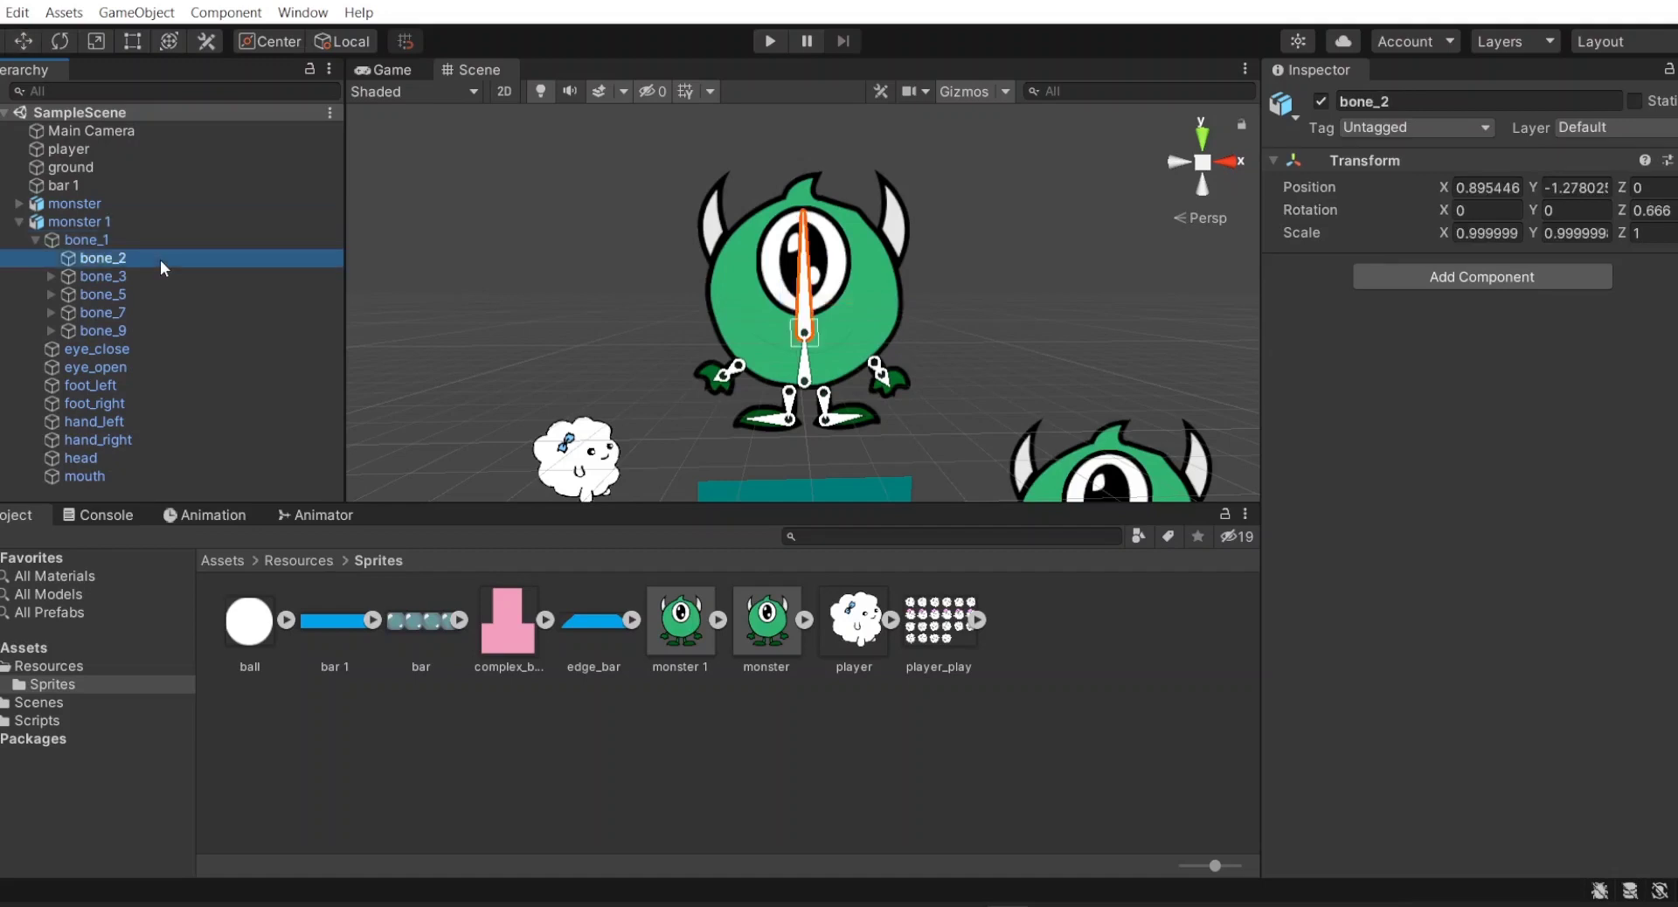
key(Down)
key(Down)
key(Down)
key(Down)
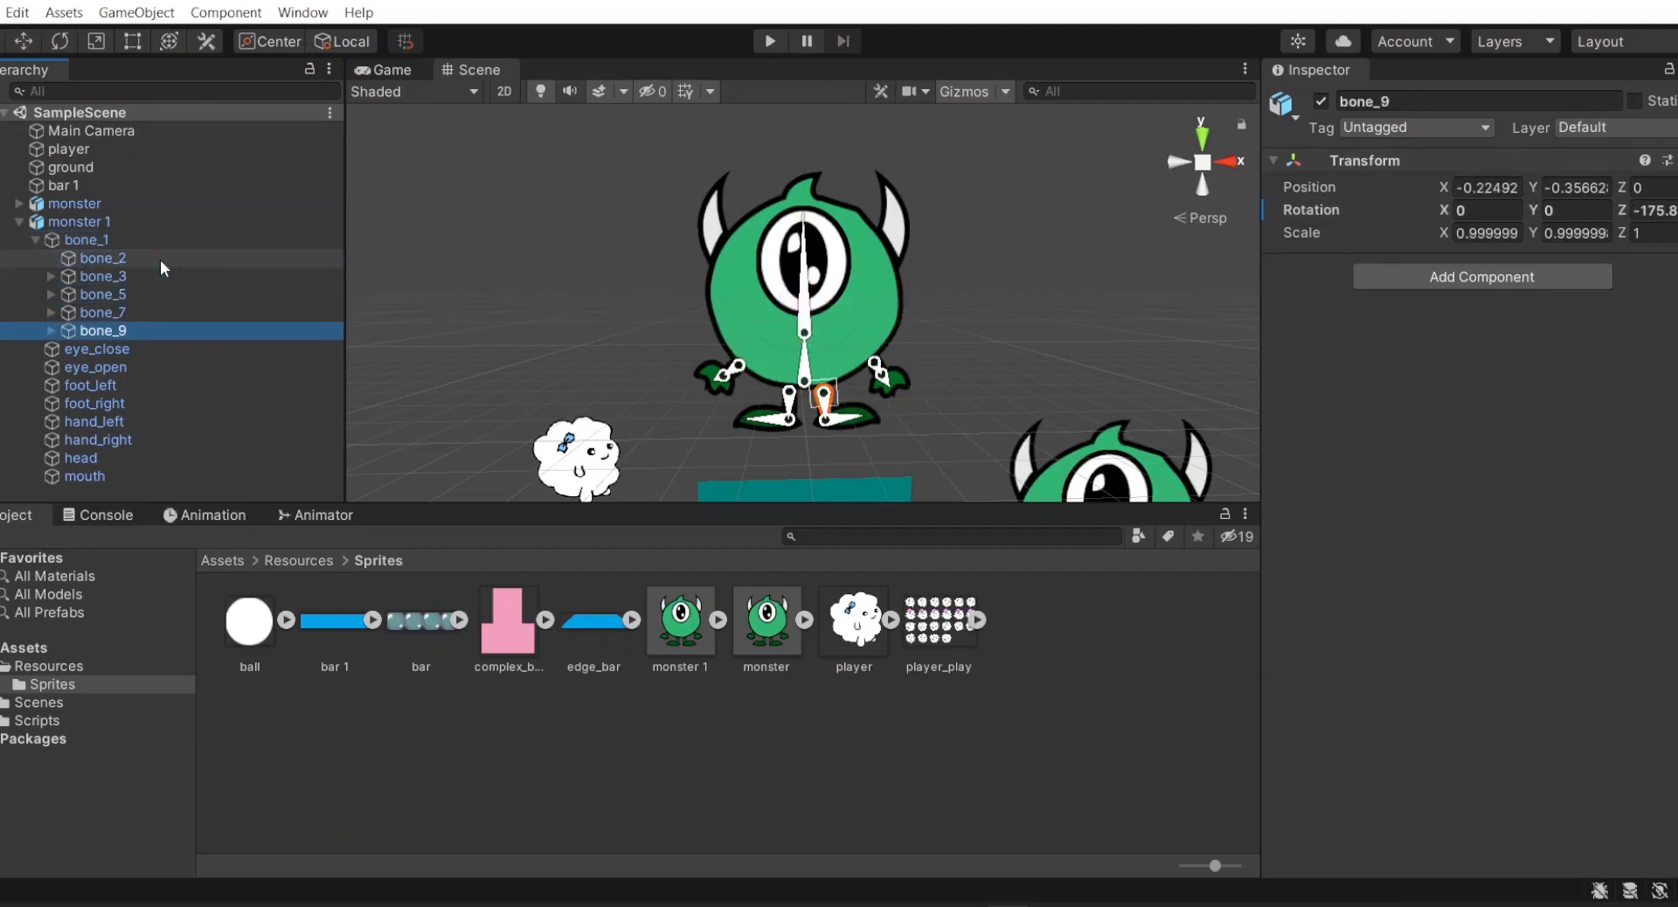
- Add an IK Manager 2D component to the monster 1 object
click(120, 222)
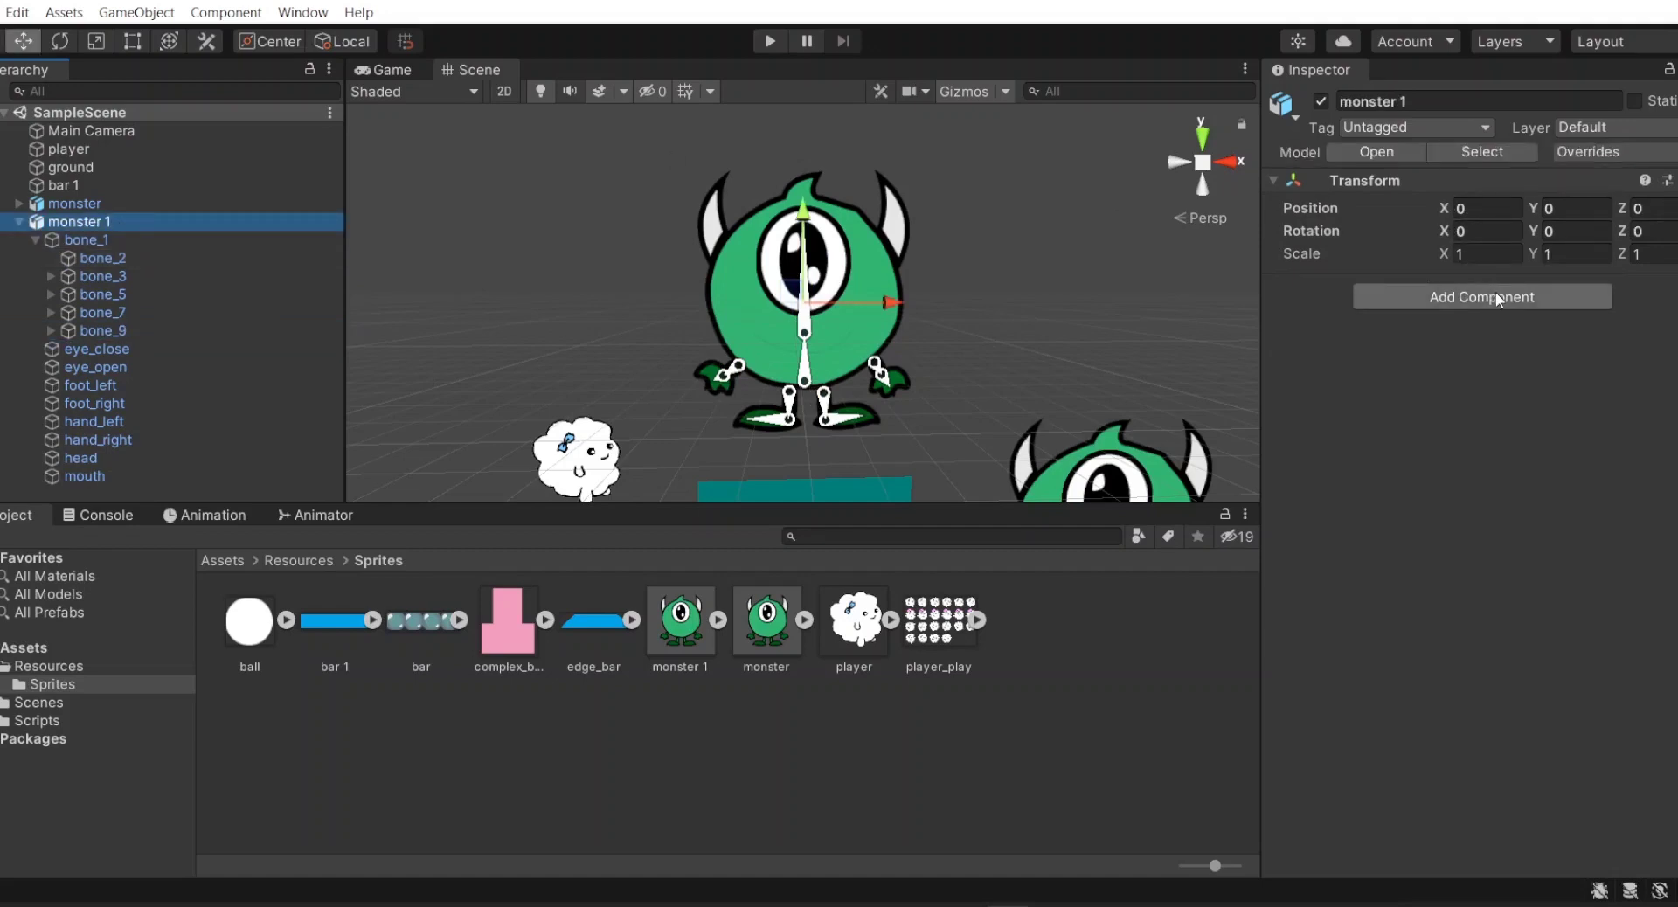
click(1550, 297)
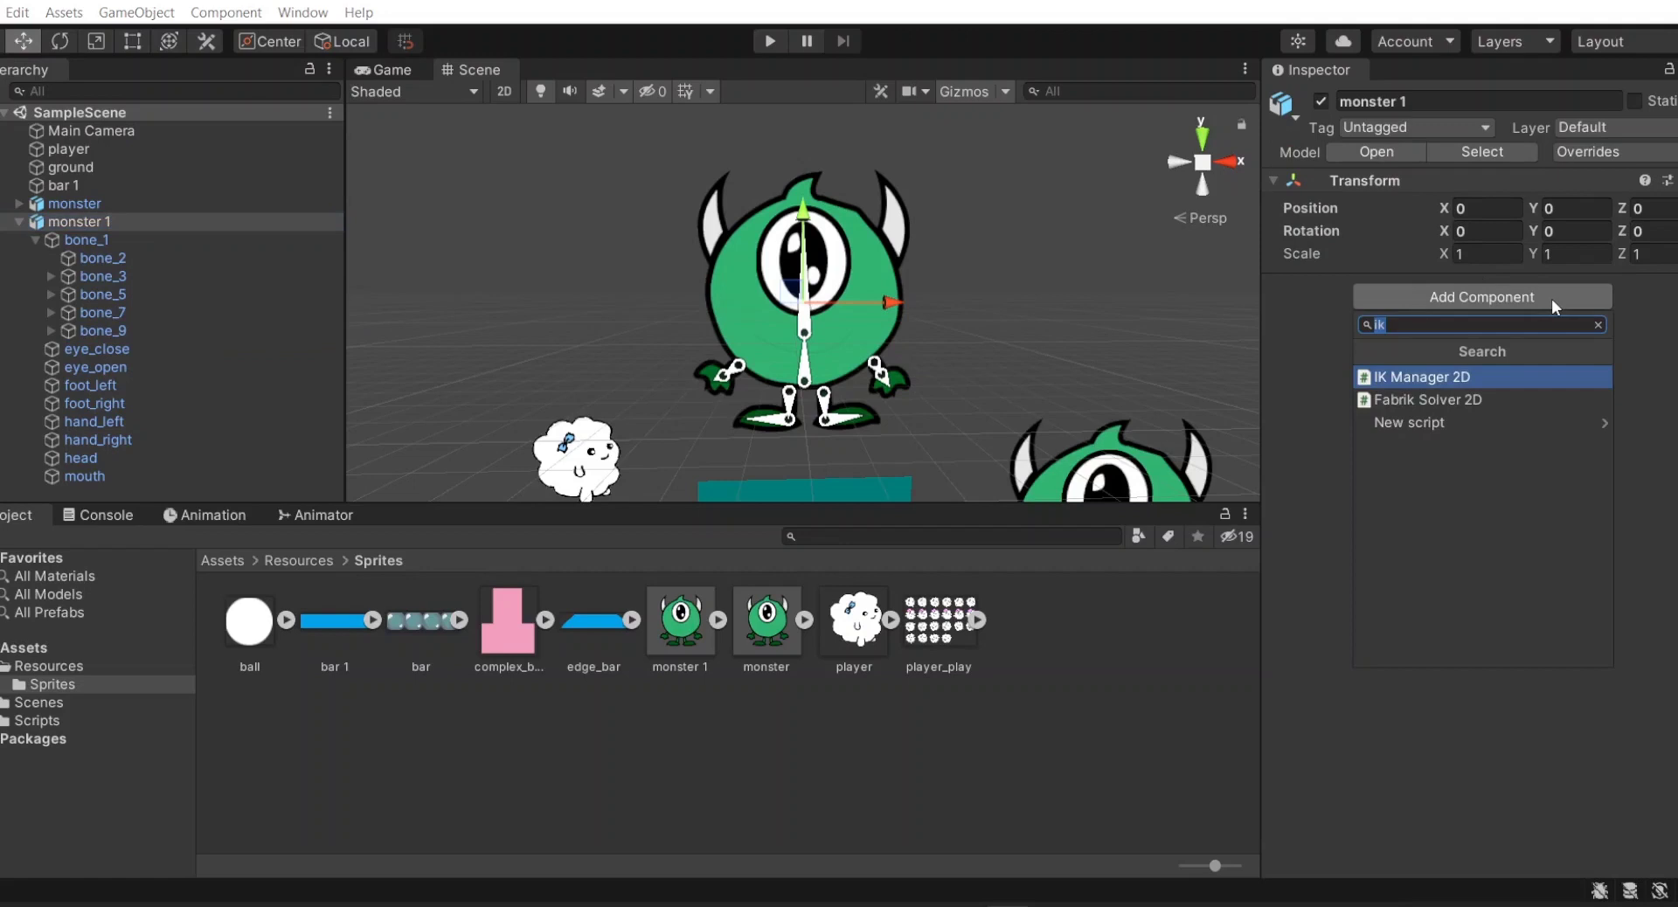
text(ik)
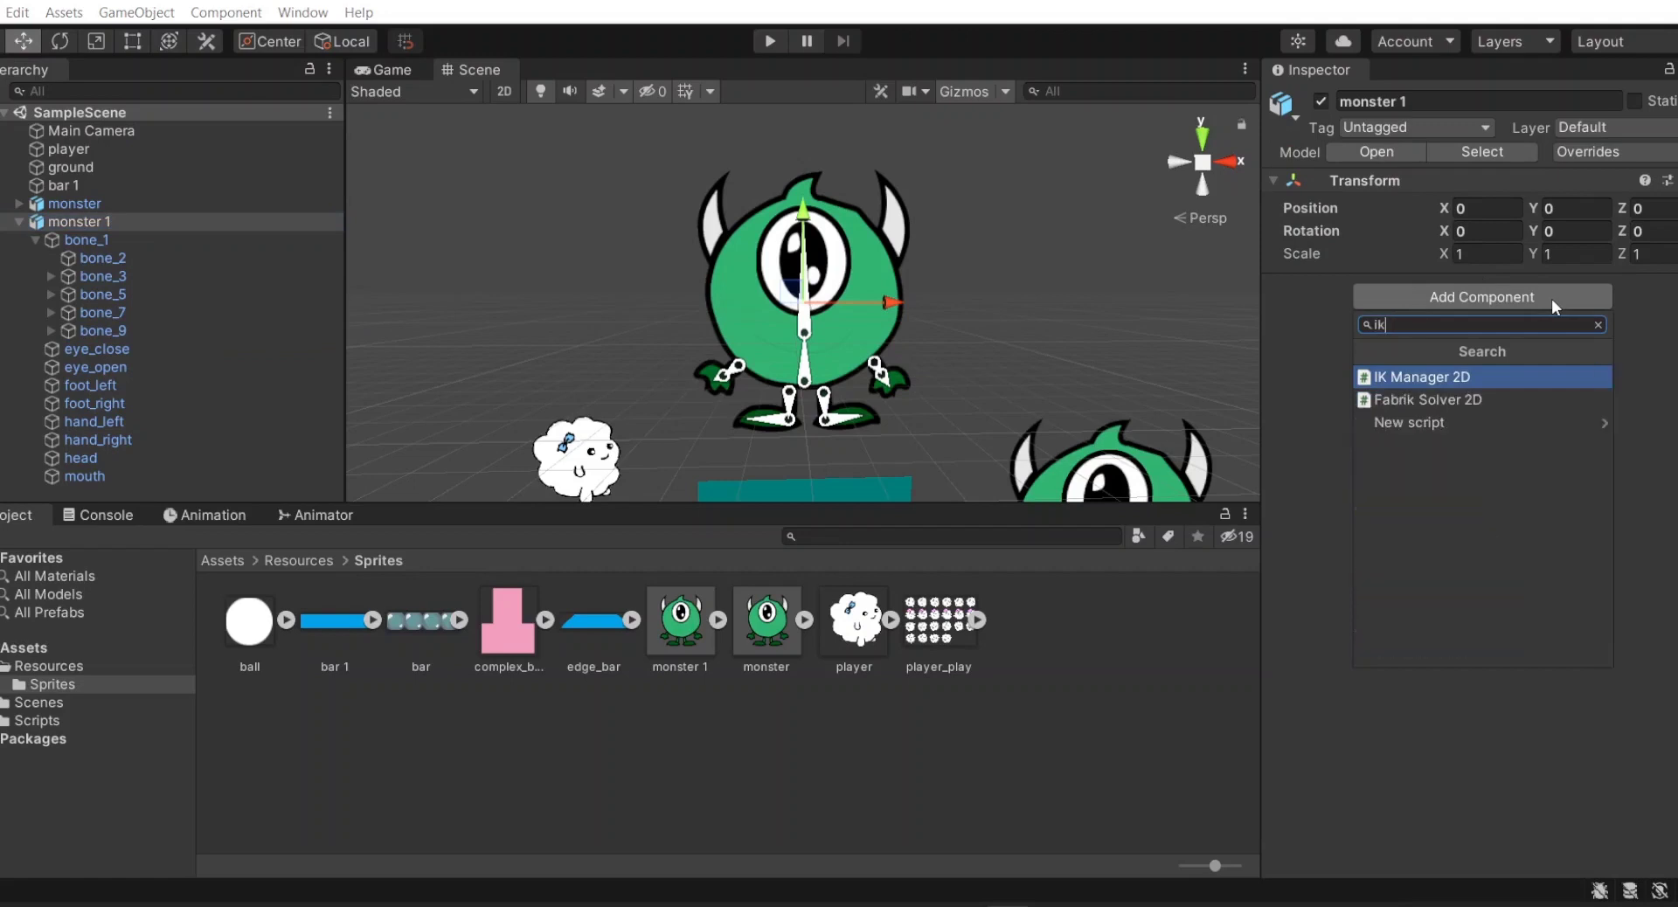
click(1473, 380)
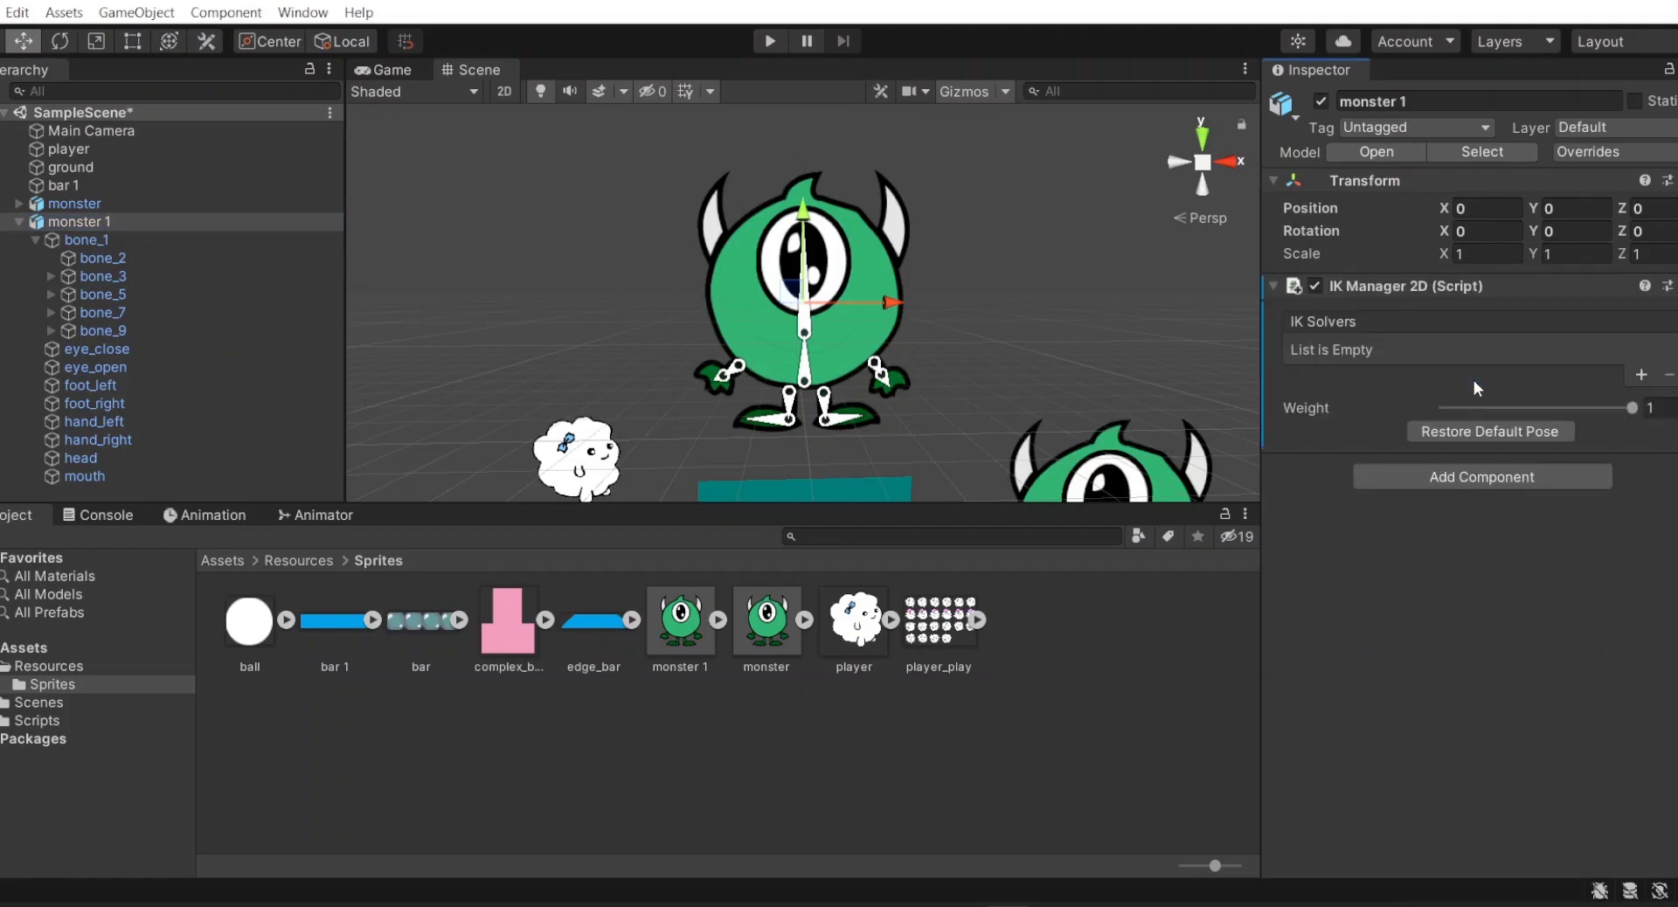
- Add a Limb solver to the IK Manager and name it R_Foot_IK
click(1641, 374)
click(1623, 435)
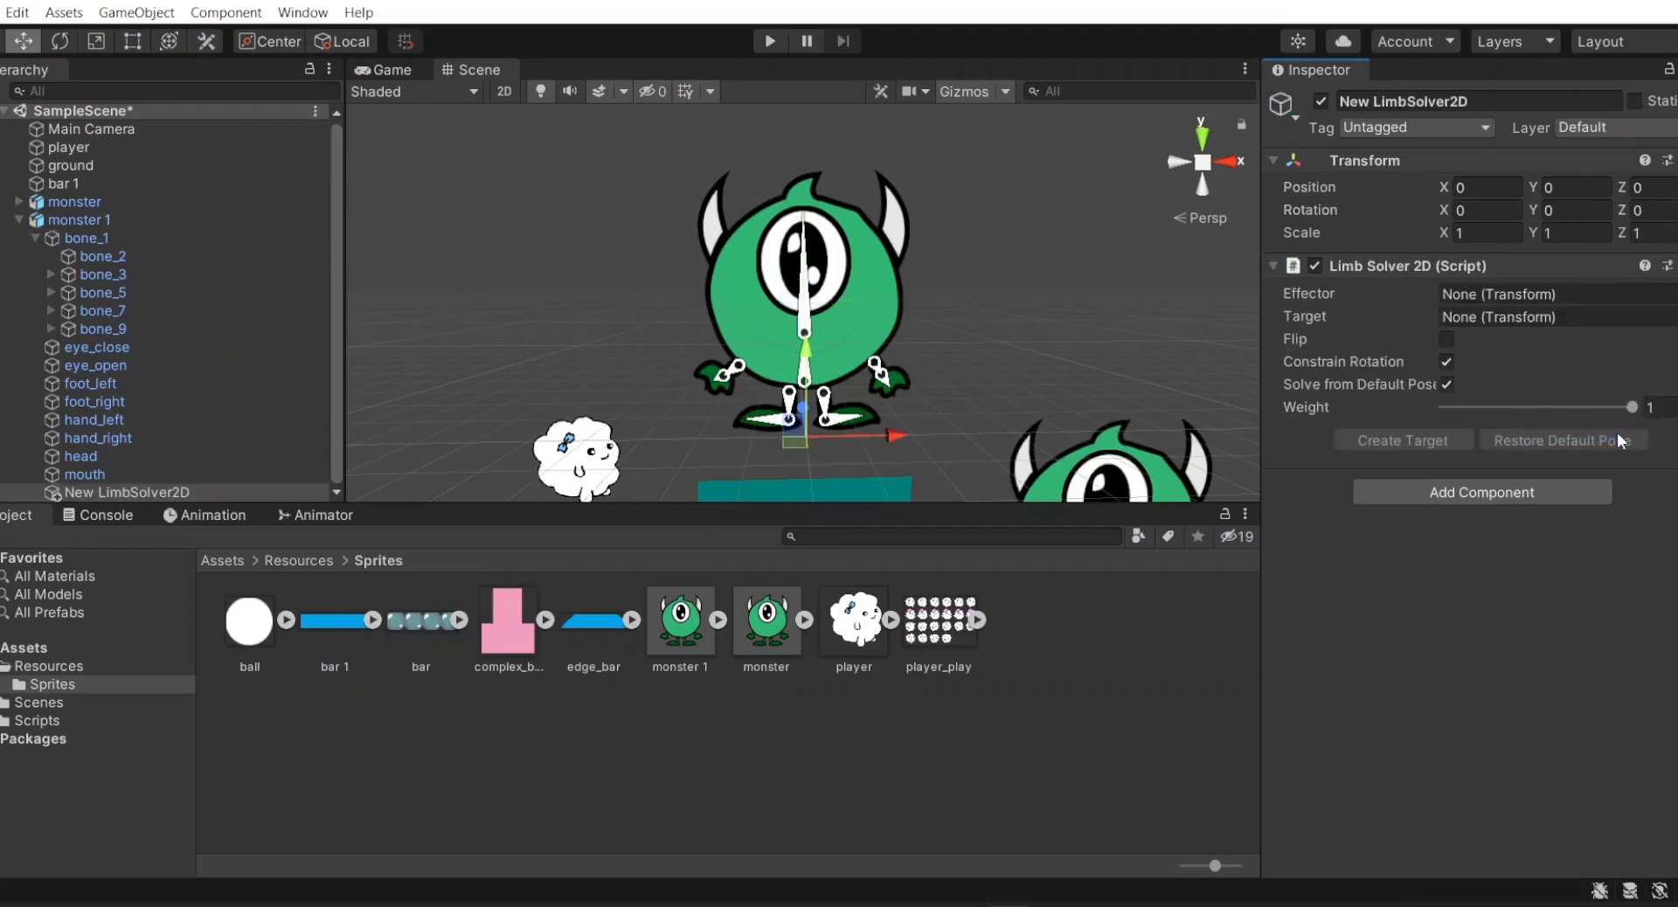
click(1442, 97)
text(R_)
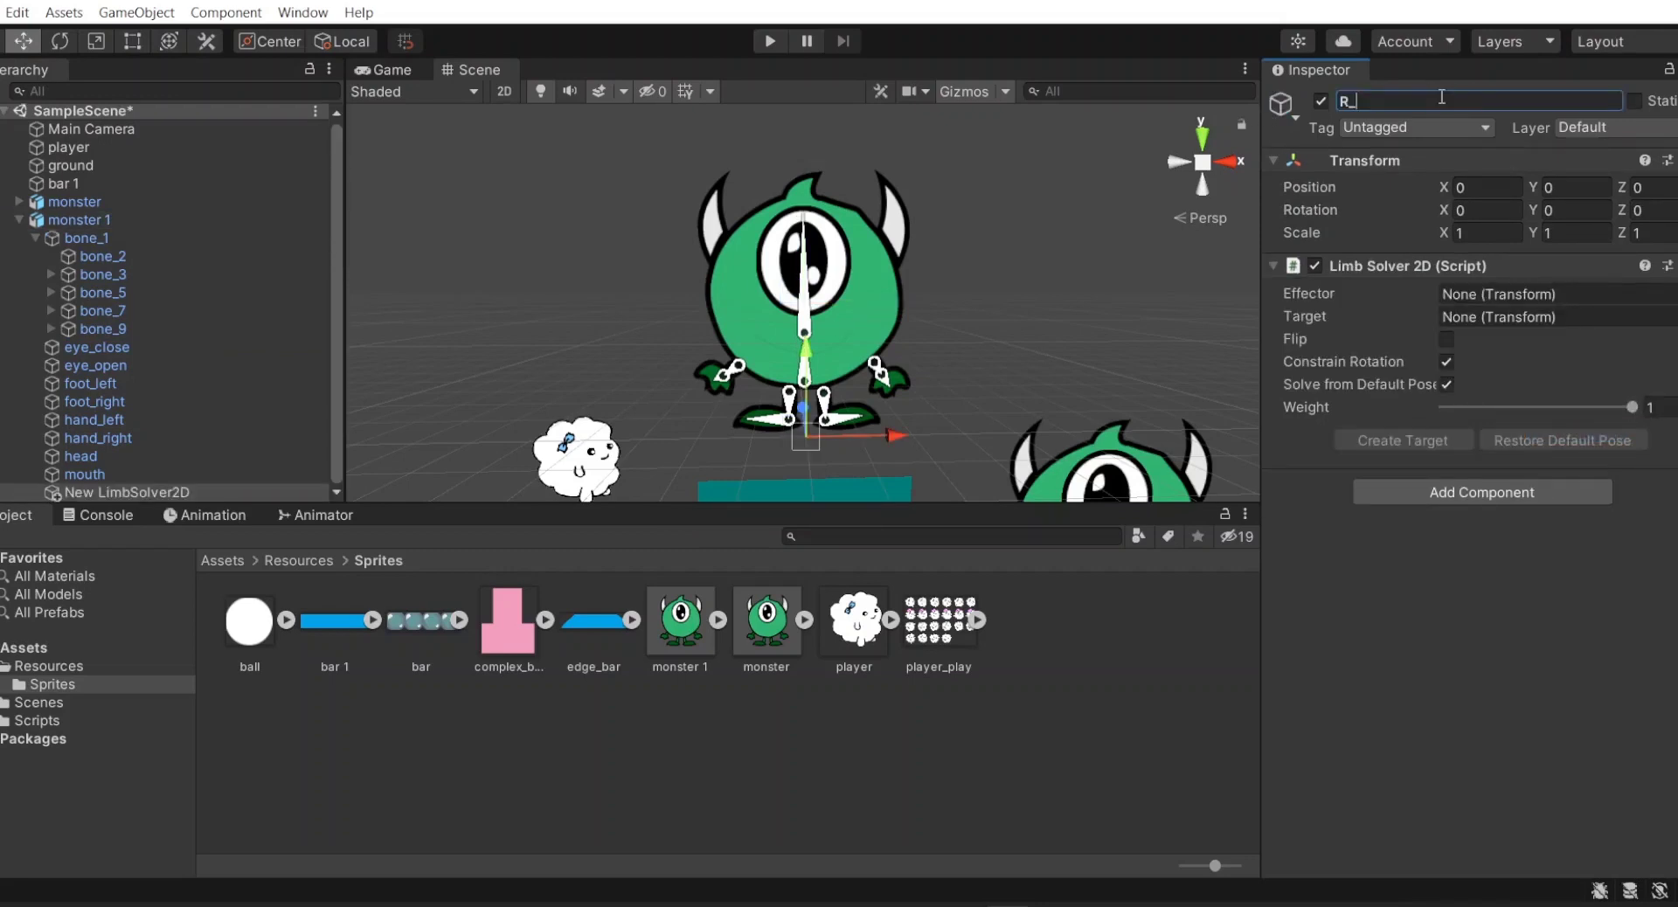
text(Foot_IK)
key(Return)
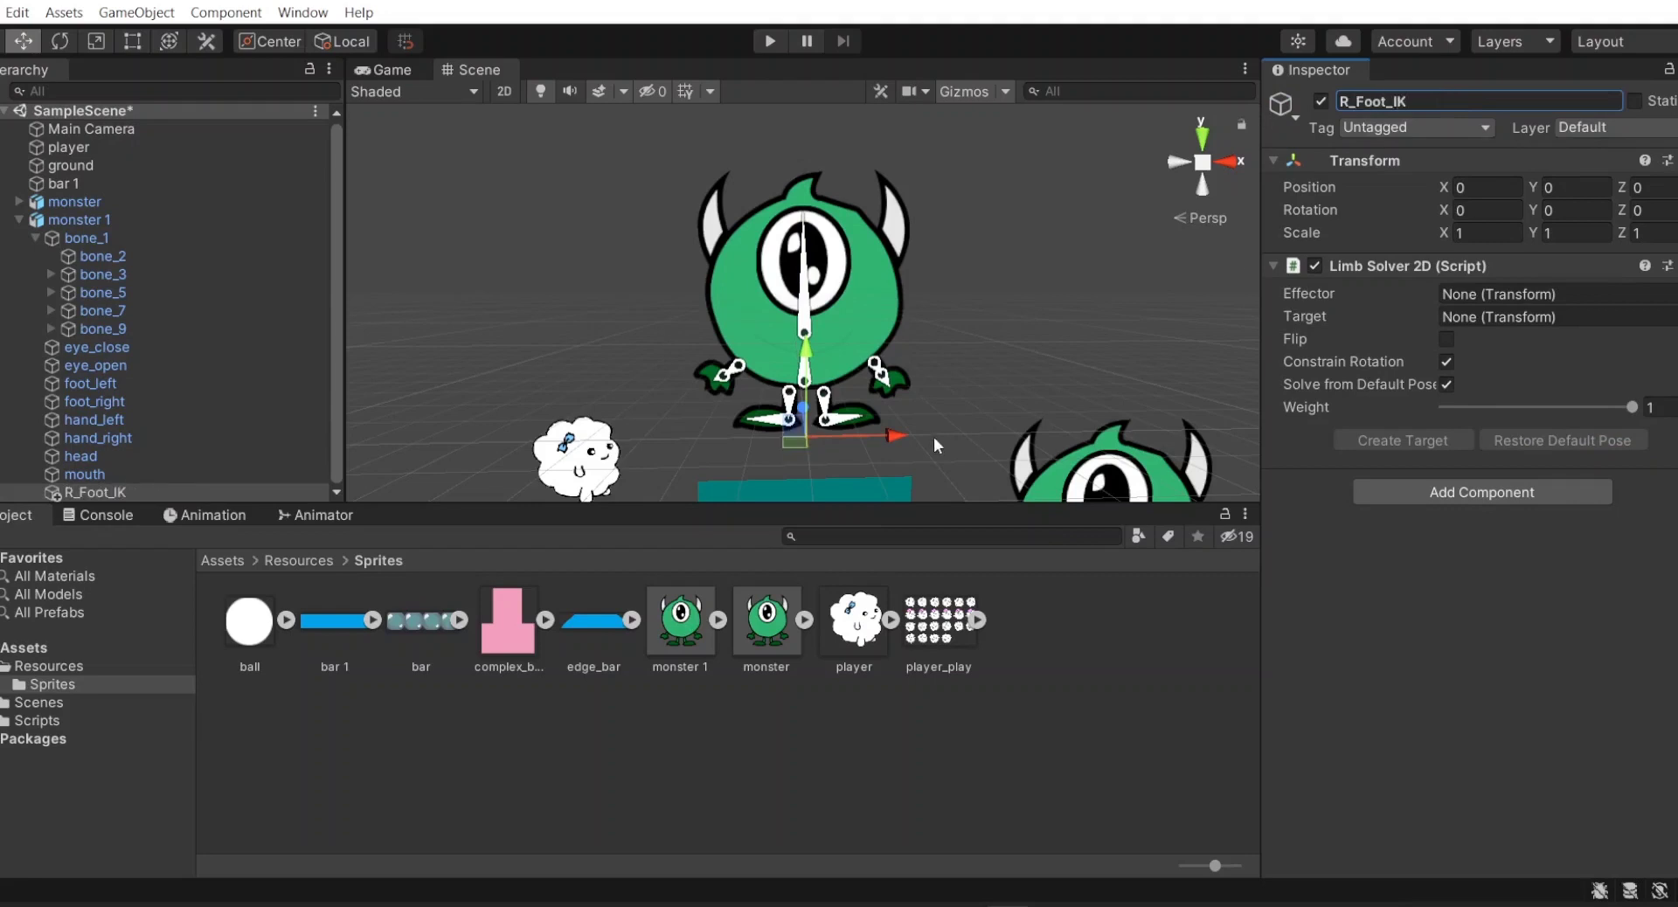
- Move R_Foot_IK beneath the foot to about X 1.11, Y -0.23 and give it the gray label icon
drag(867, 437, 926, 431)
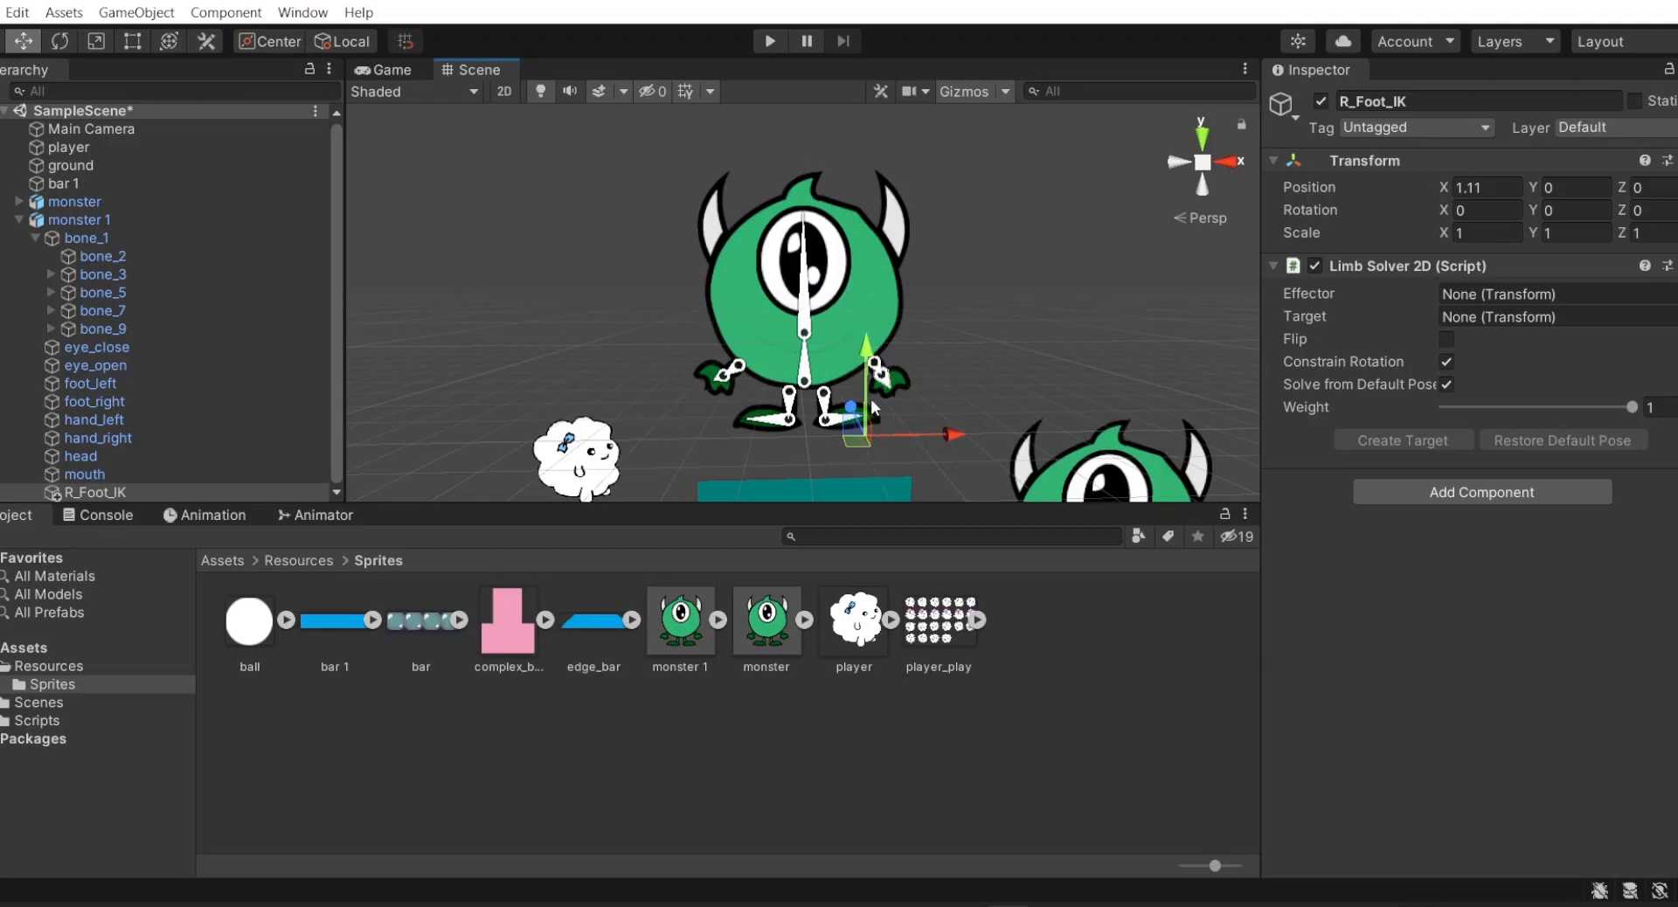
drag(866, 395, 875, 414)
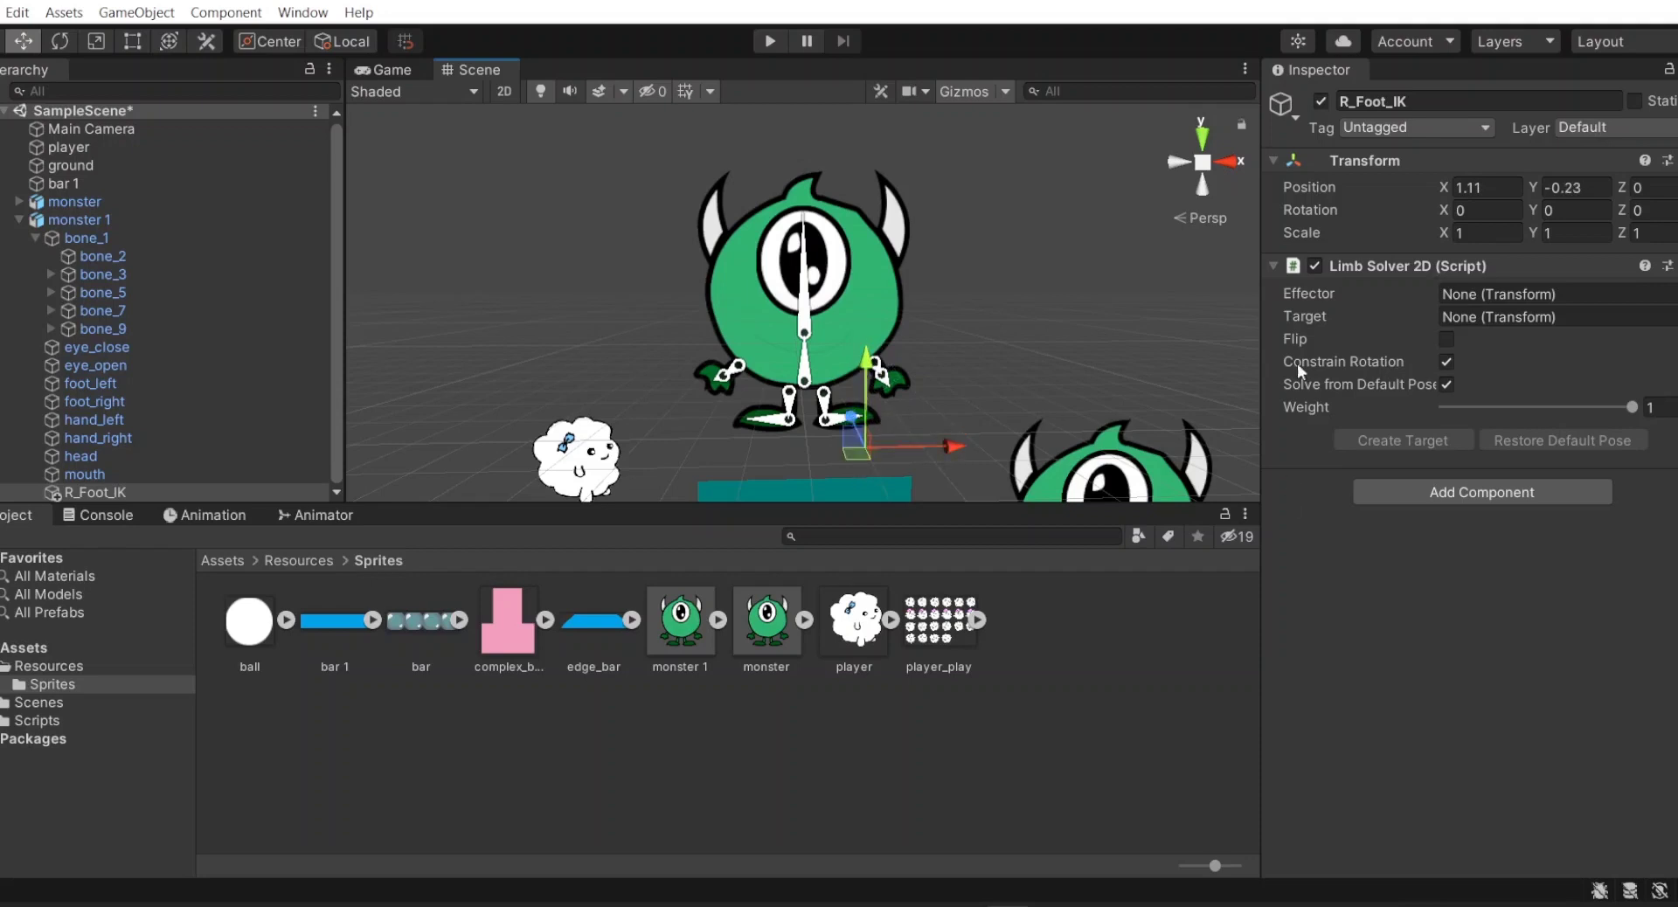
click(1281, 105)
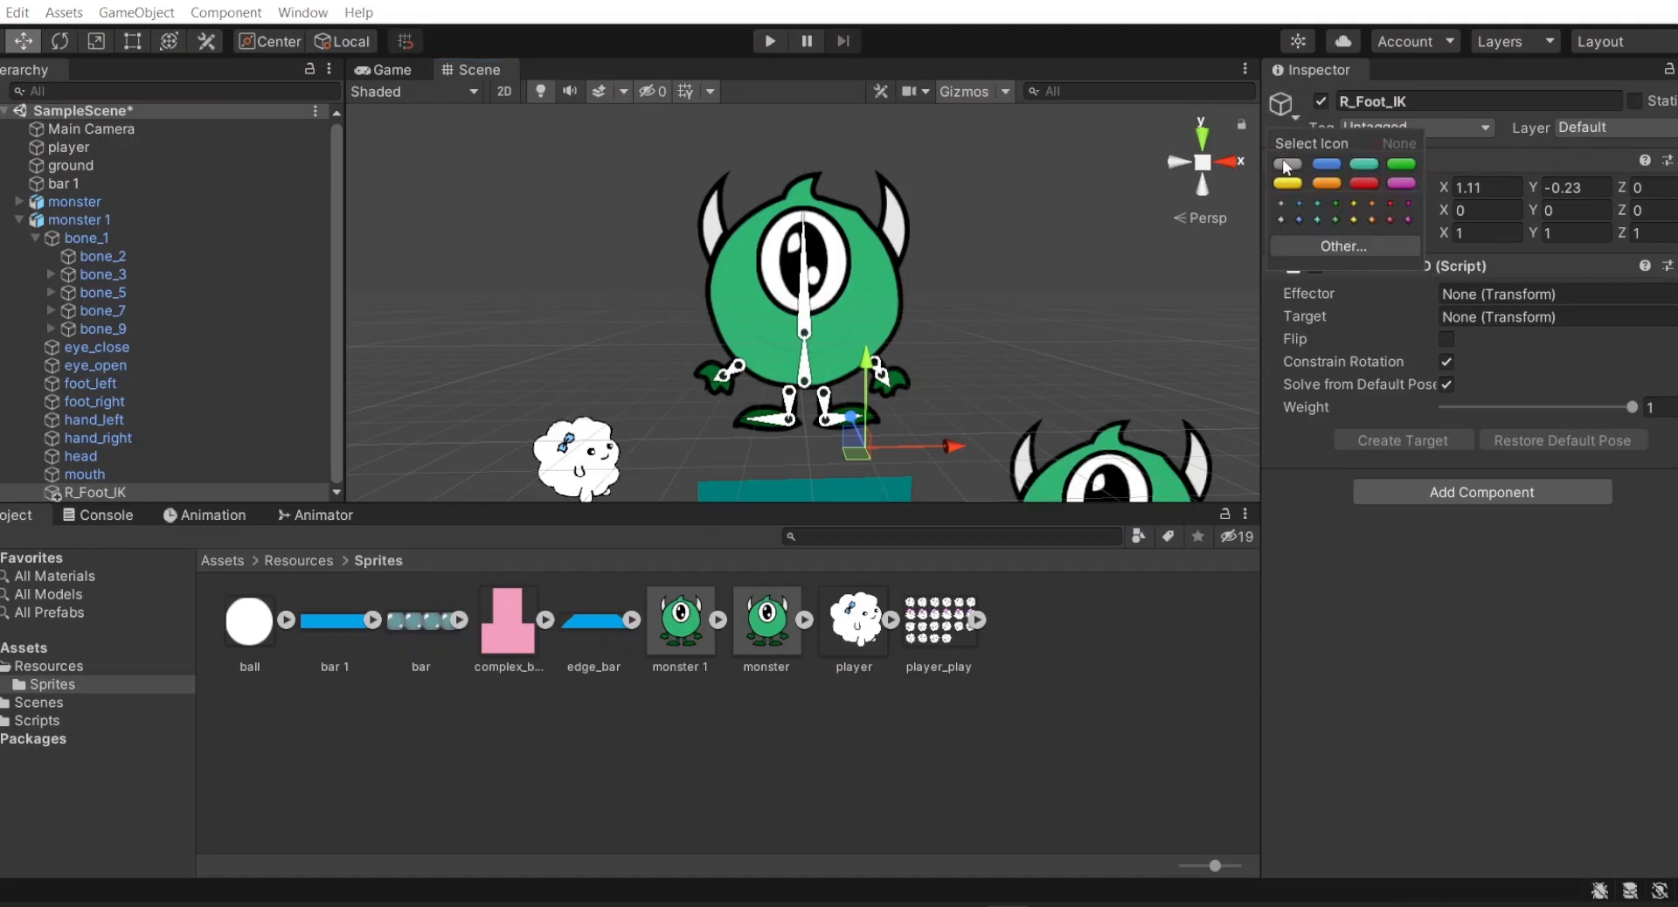
click(1286, 165)
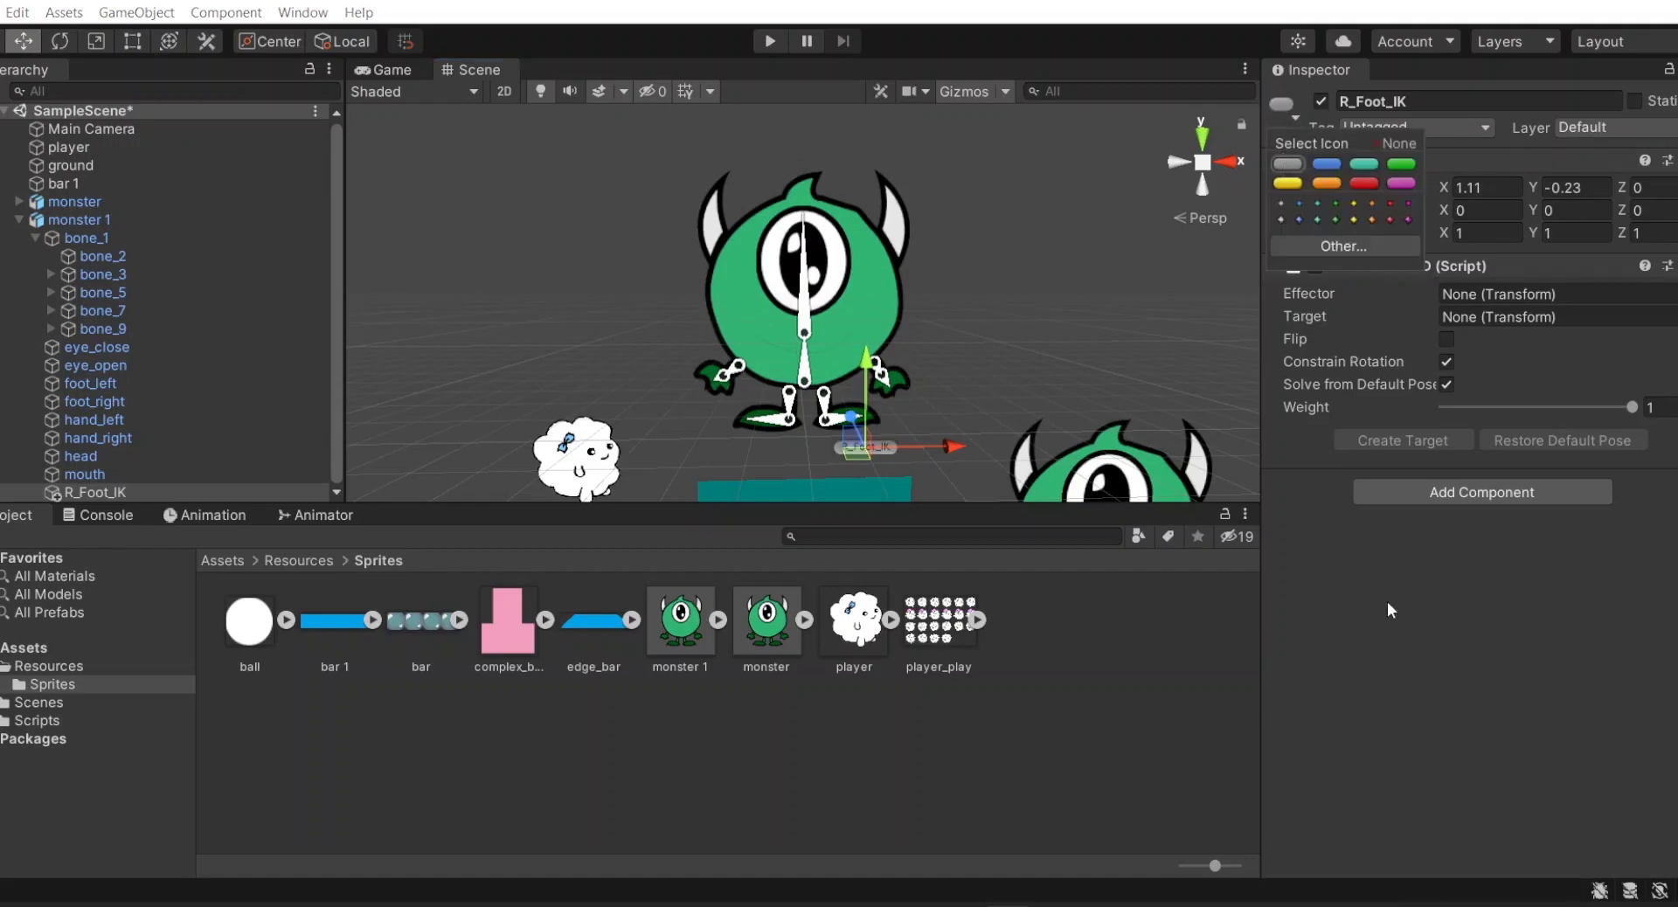
click(1419, 362)
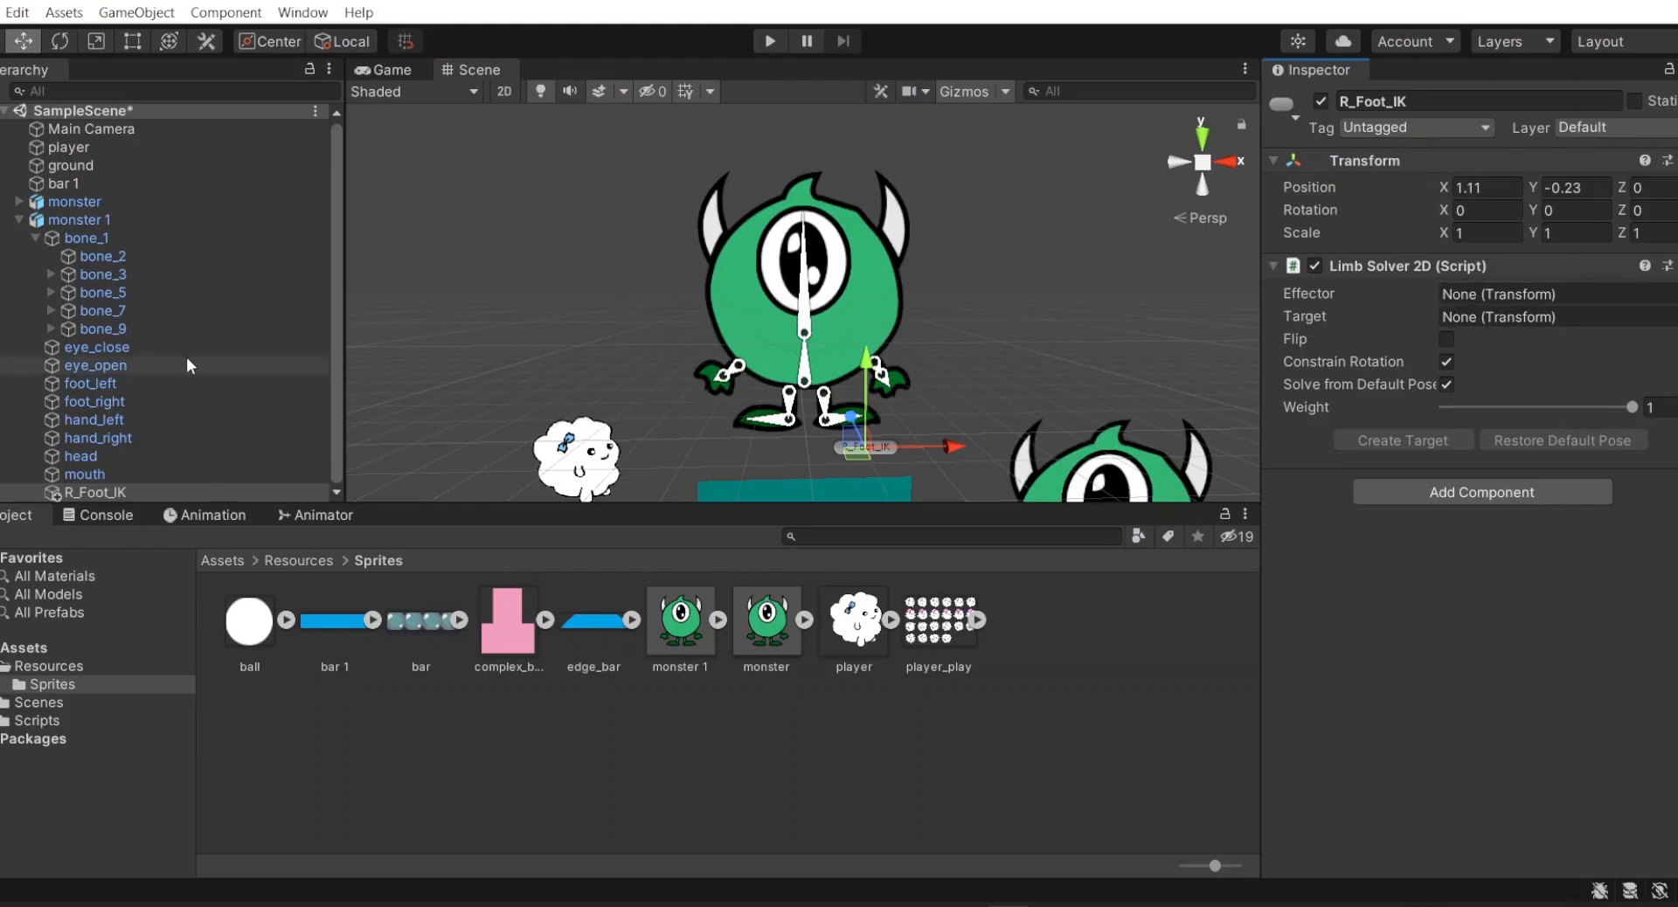
- Create an empty child object named R_Foot under bone_10 and move it to the right foot at about X 0.57, Y -0.16
click(46, 329)
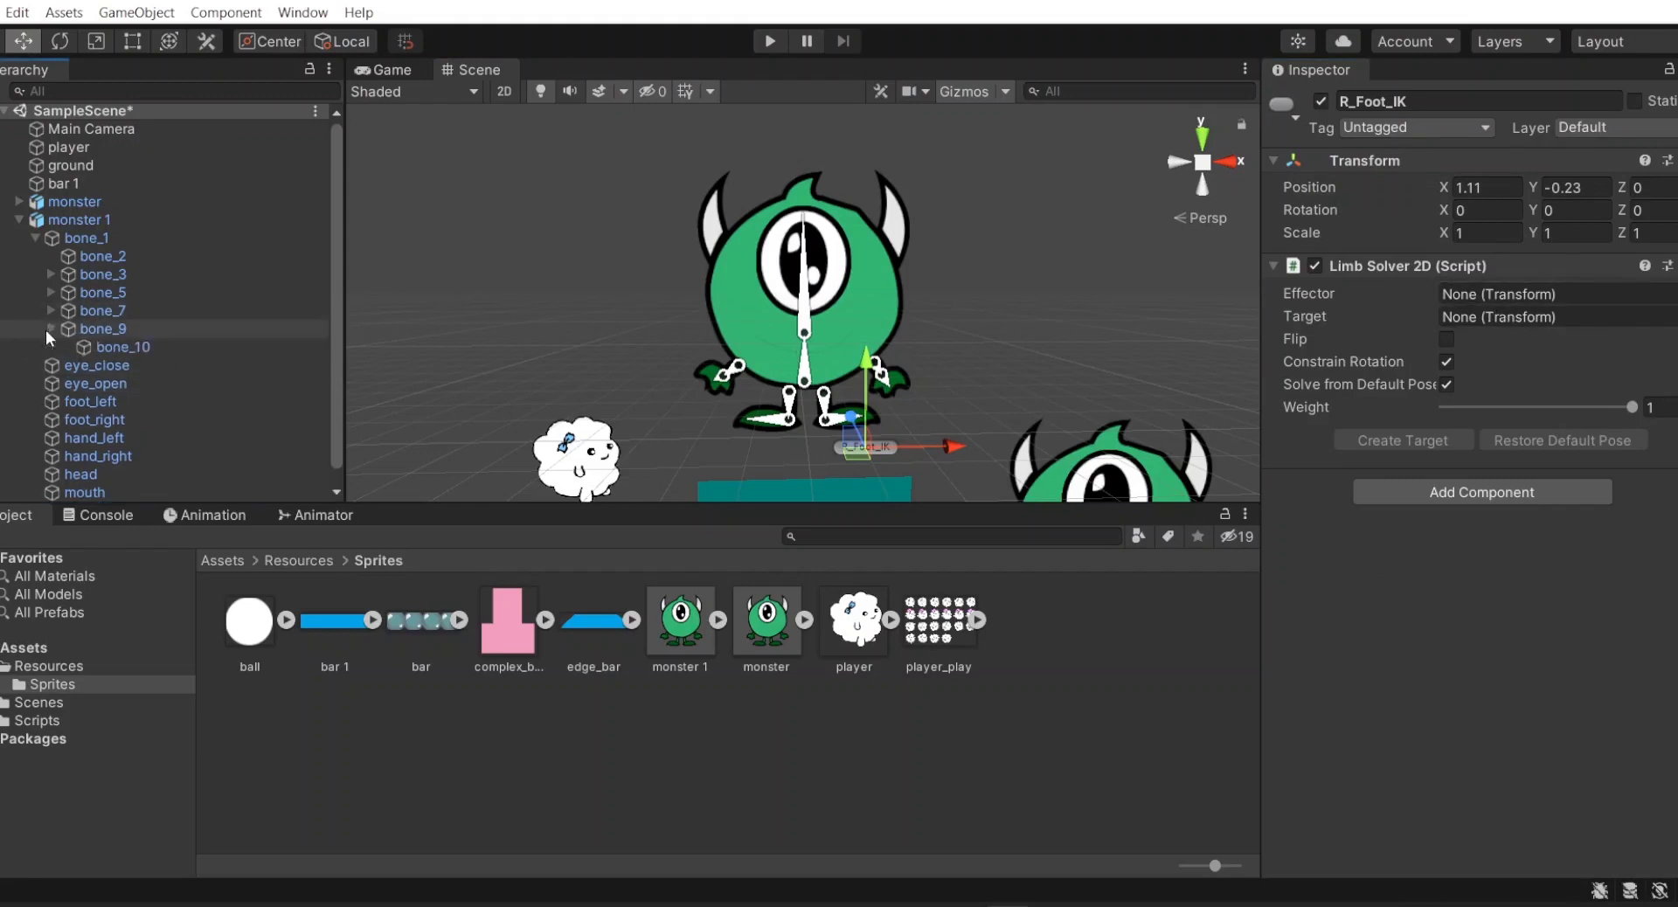
click(89, 341)
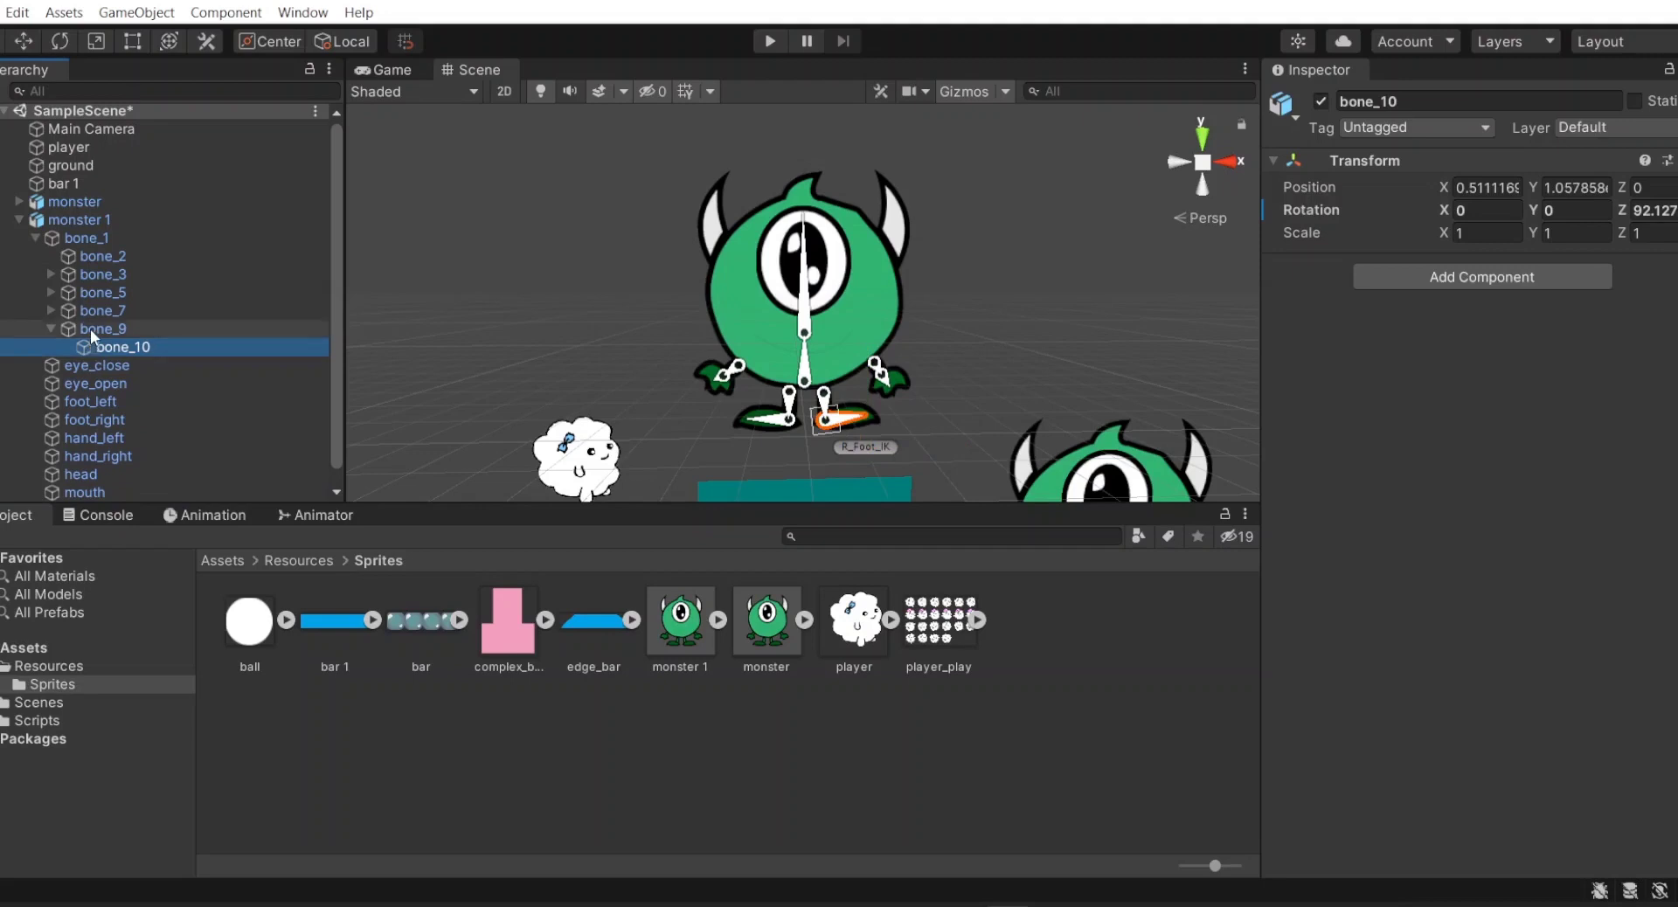
click(91, 329)
click(106, 347)
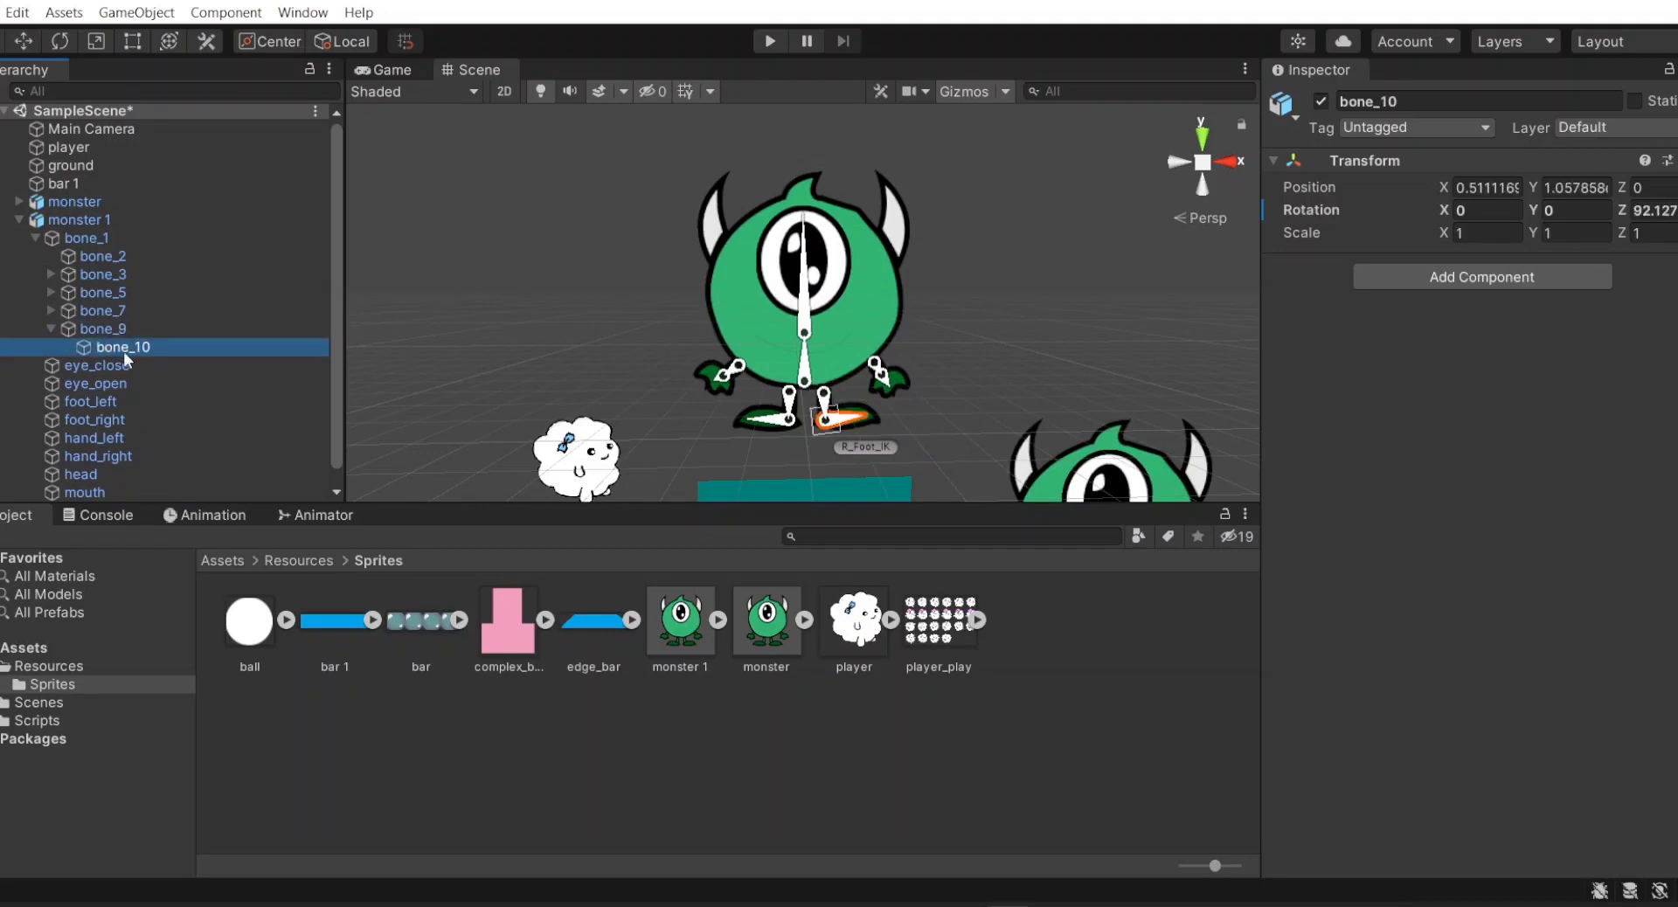
right_click(126, 352)
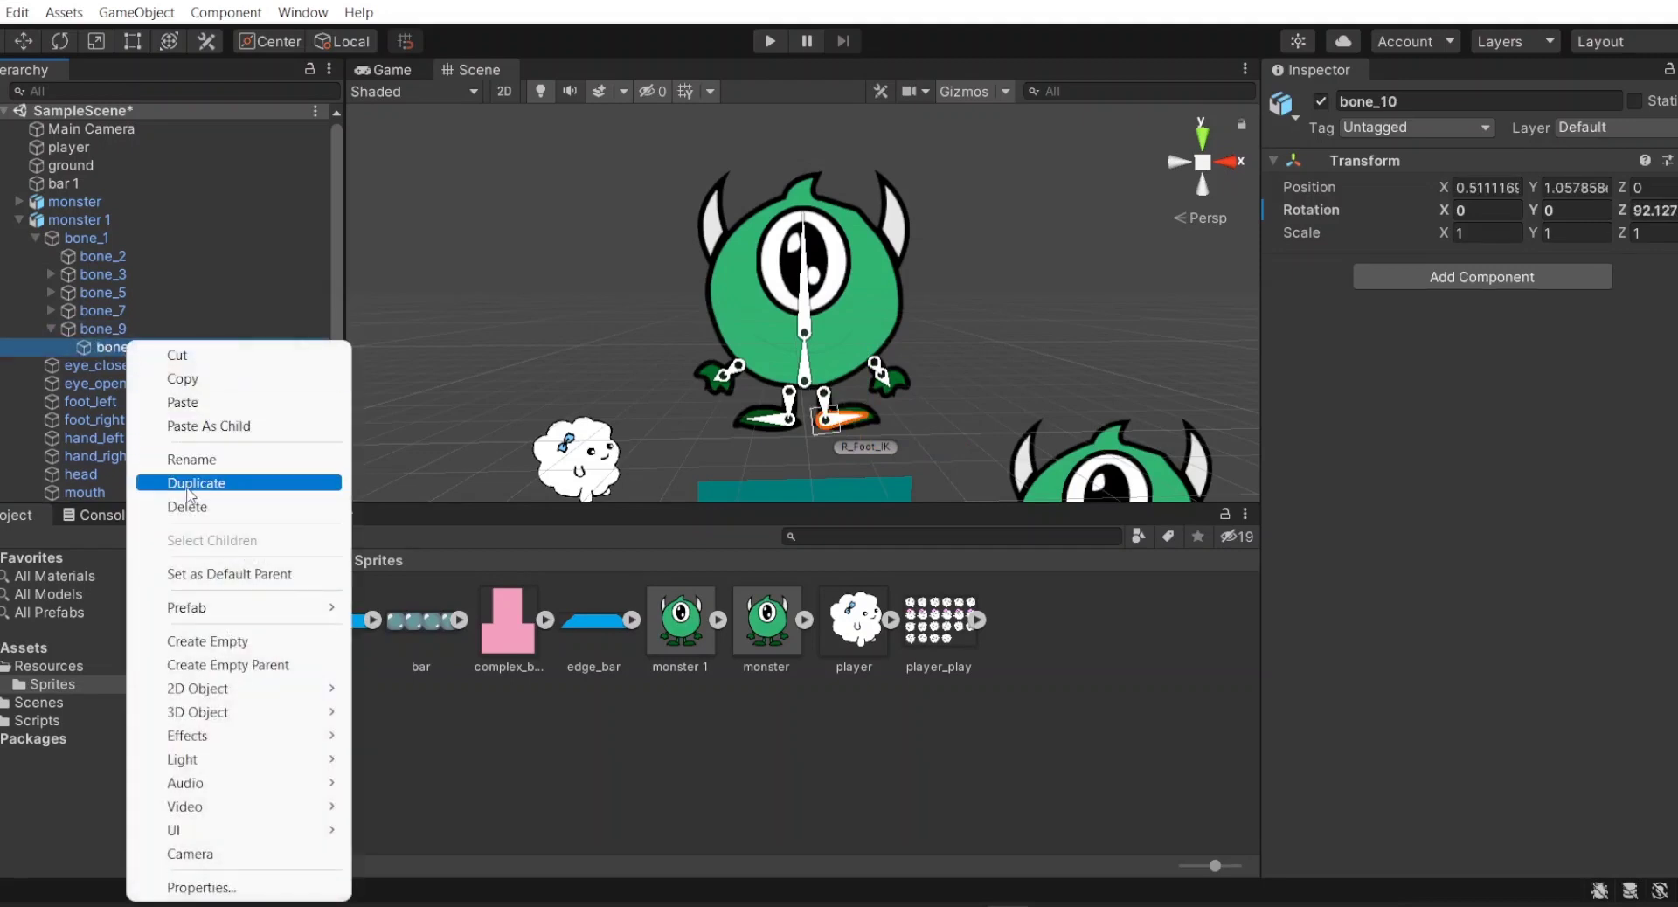
click(252, 645)
click(1462, 101)
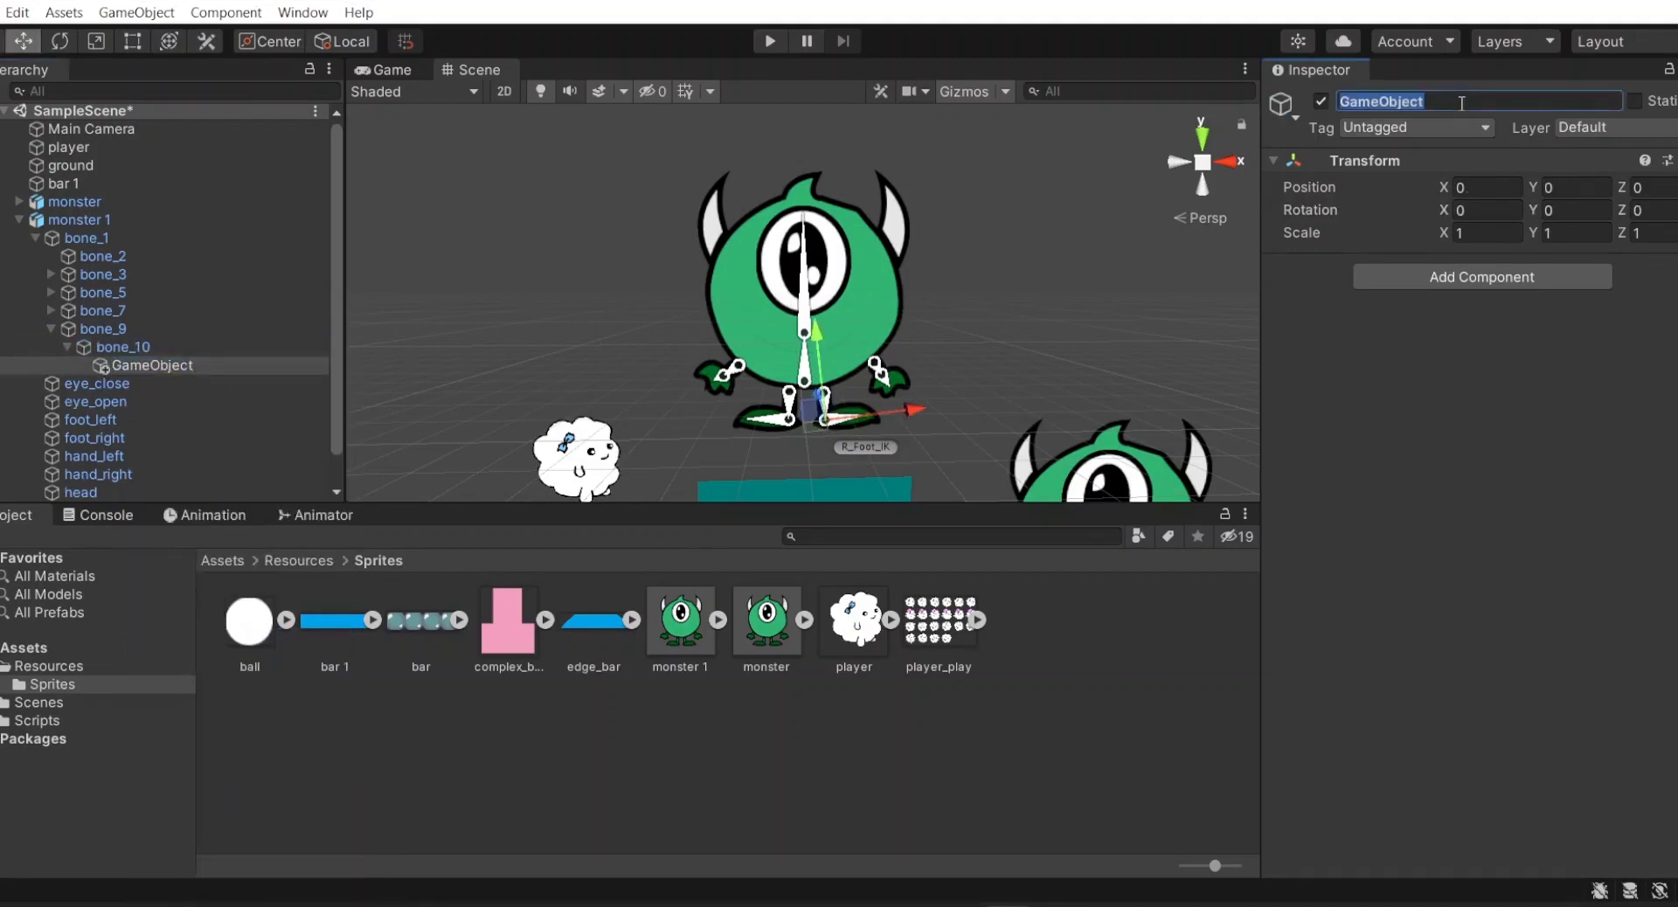
text(R_Foot)
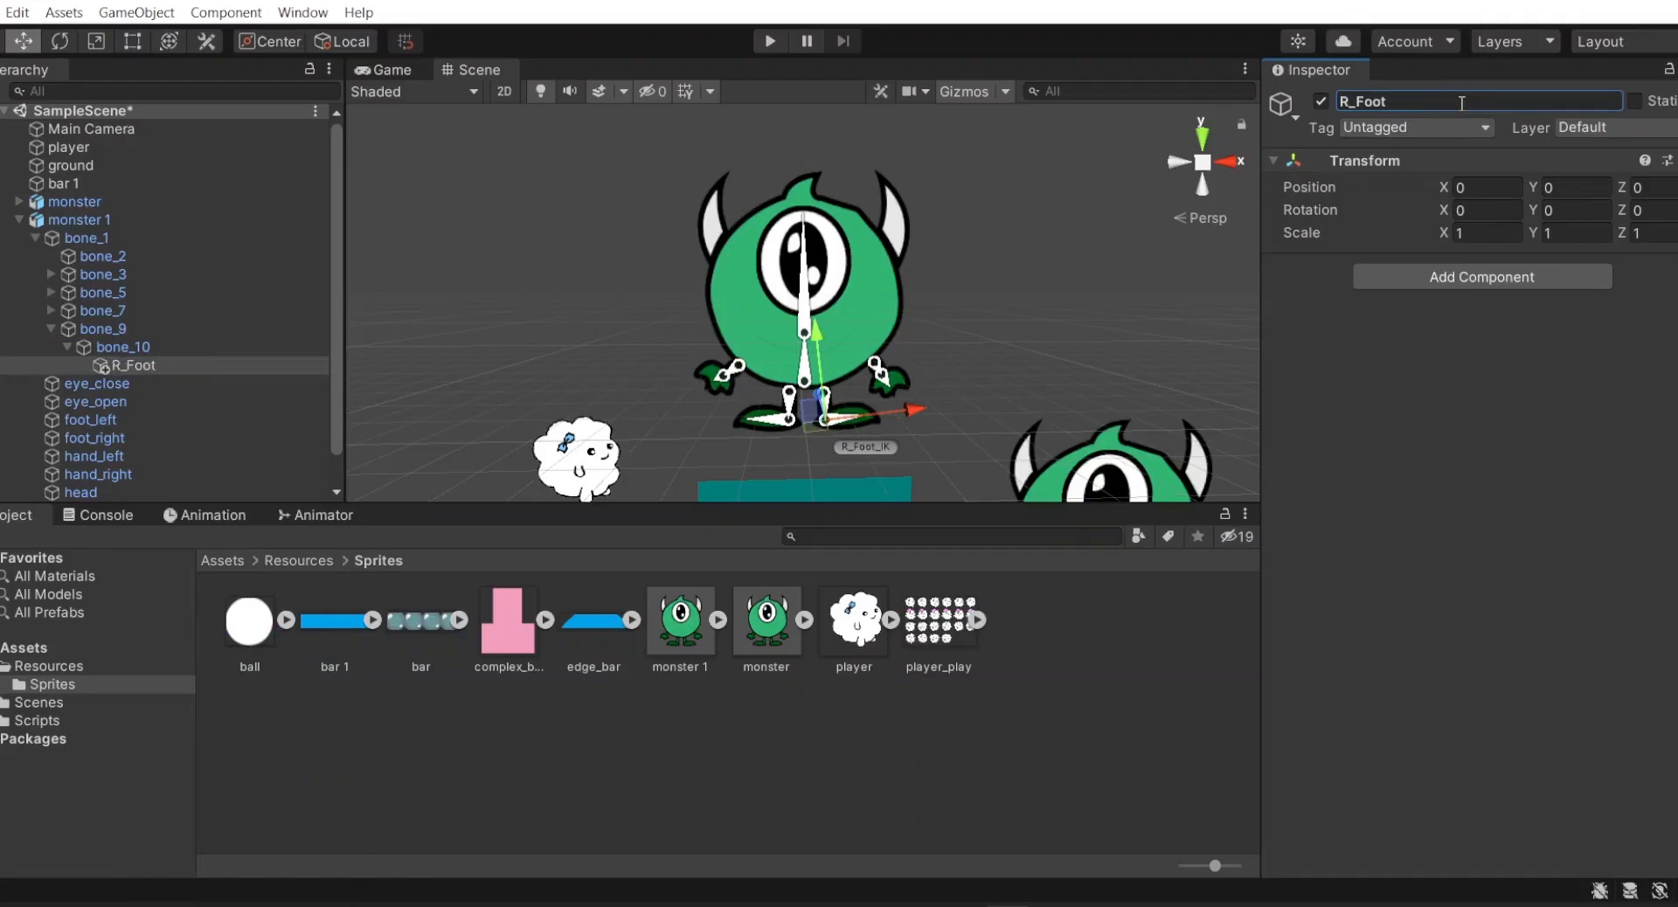
drag(876, 411, 905, 390)
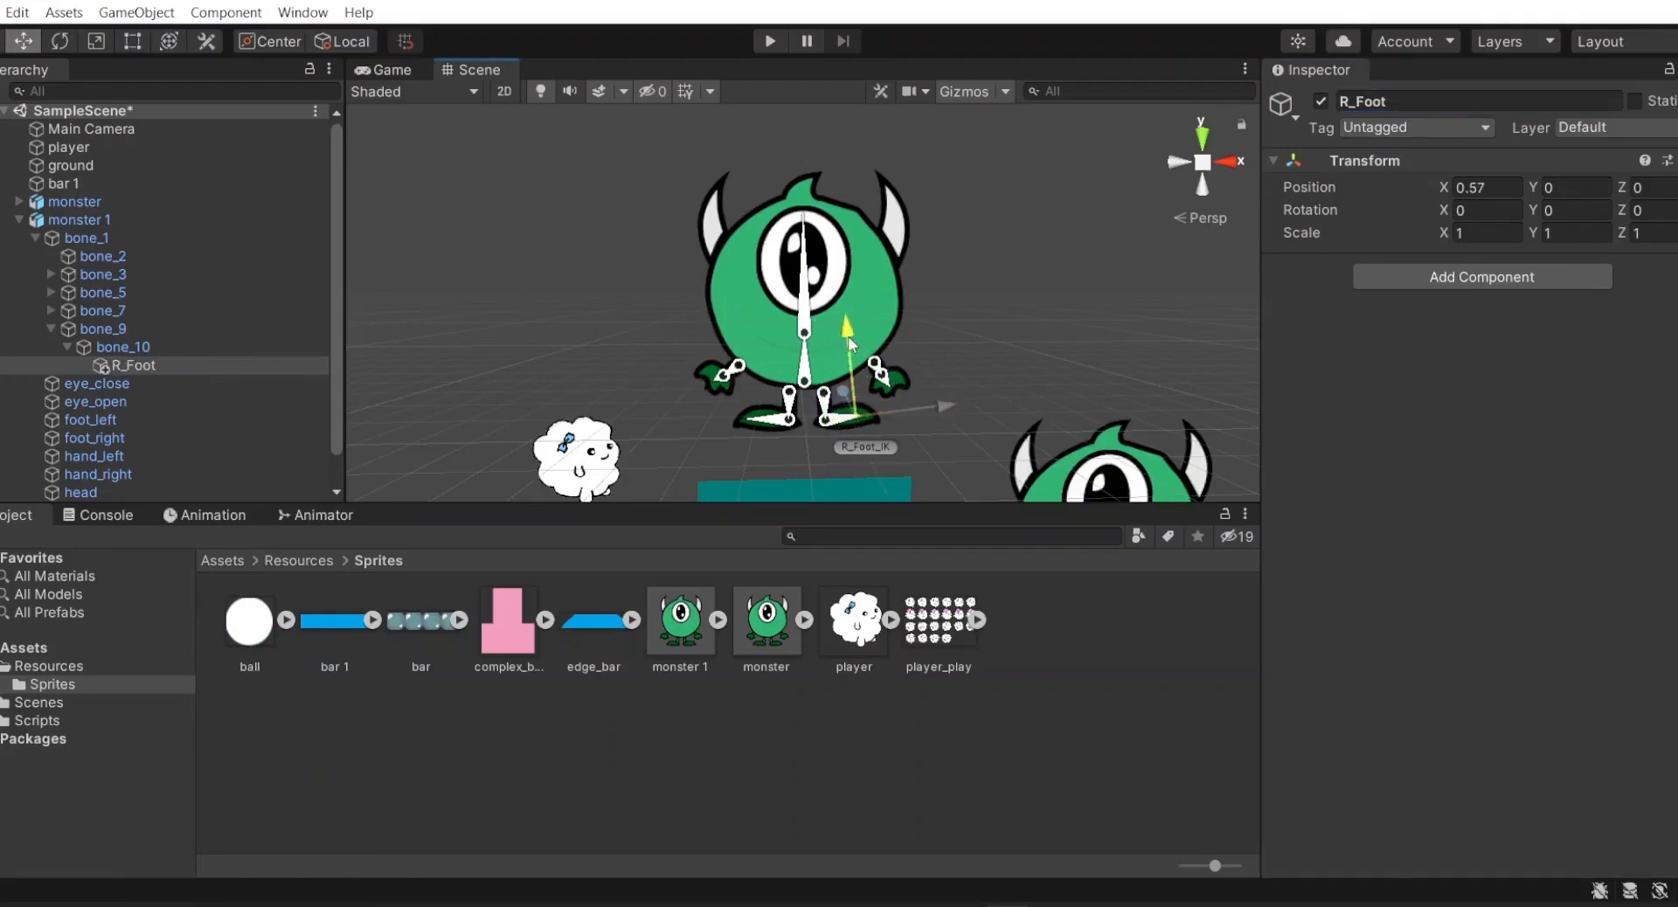
drag(850, 341, 860, 355)
- Assign R_Foot as the effector of the R_Foot_IK limb solver and create its target
scroll(89, 472, down, 1)
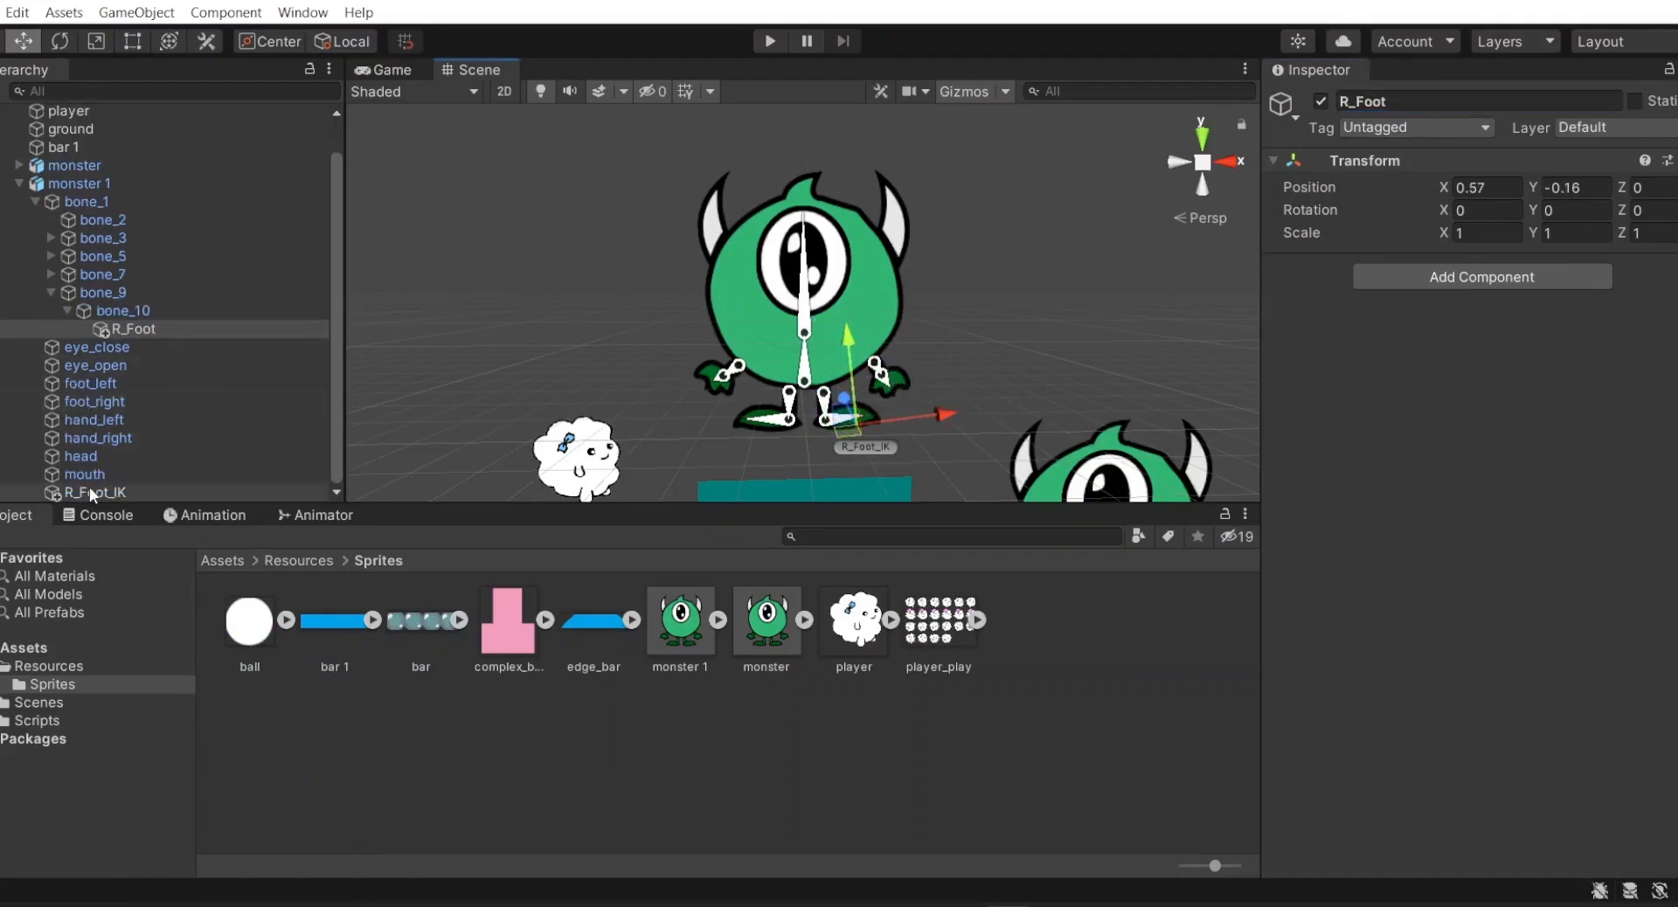
click(89, 492)
drag(136, 328, 1477, 294)
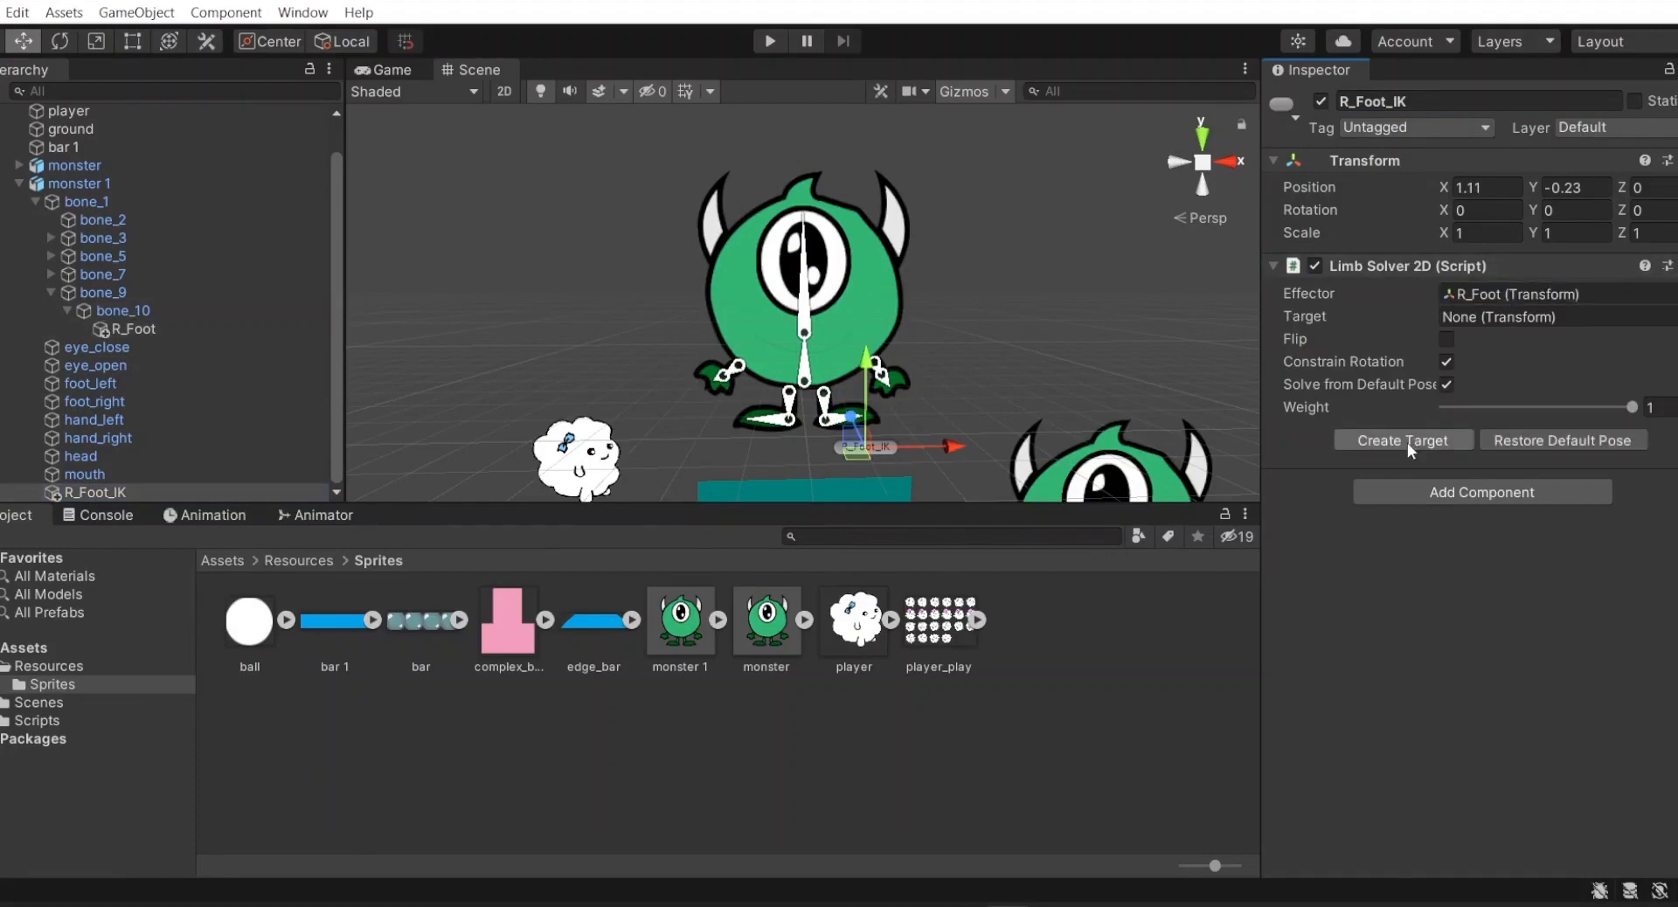
click(1408, 443)
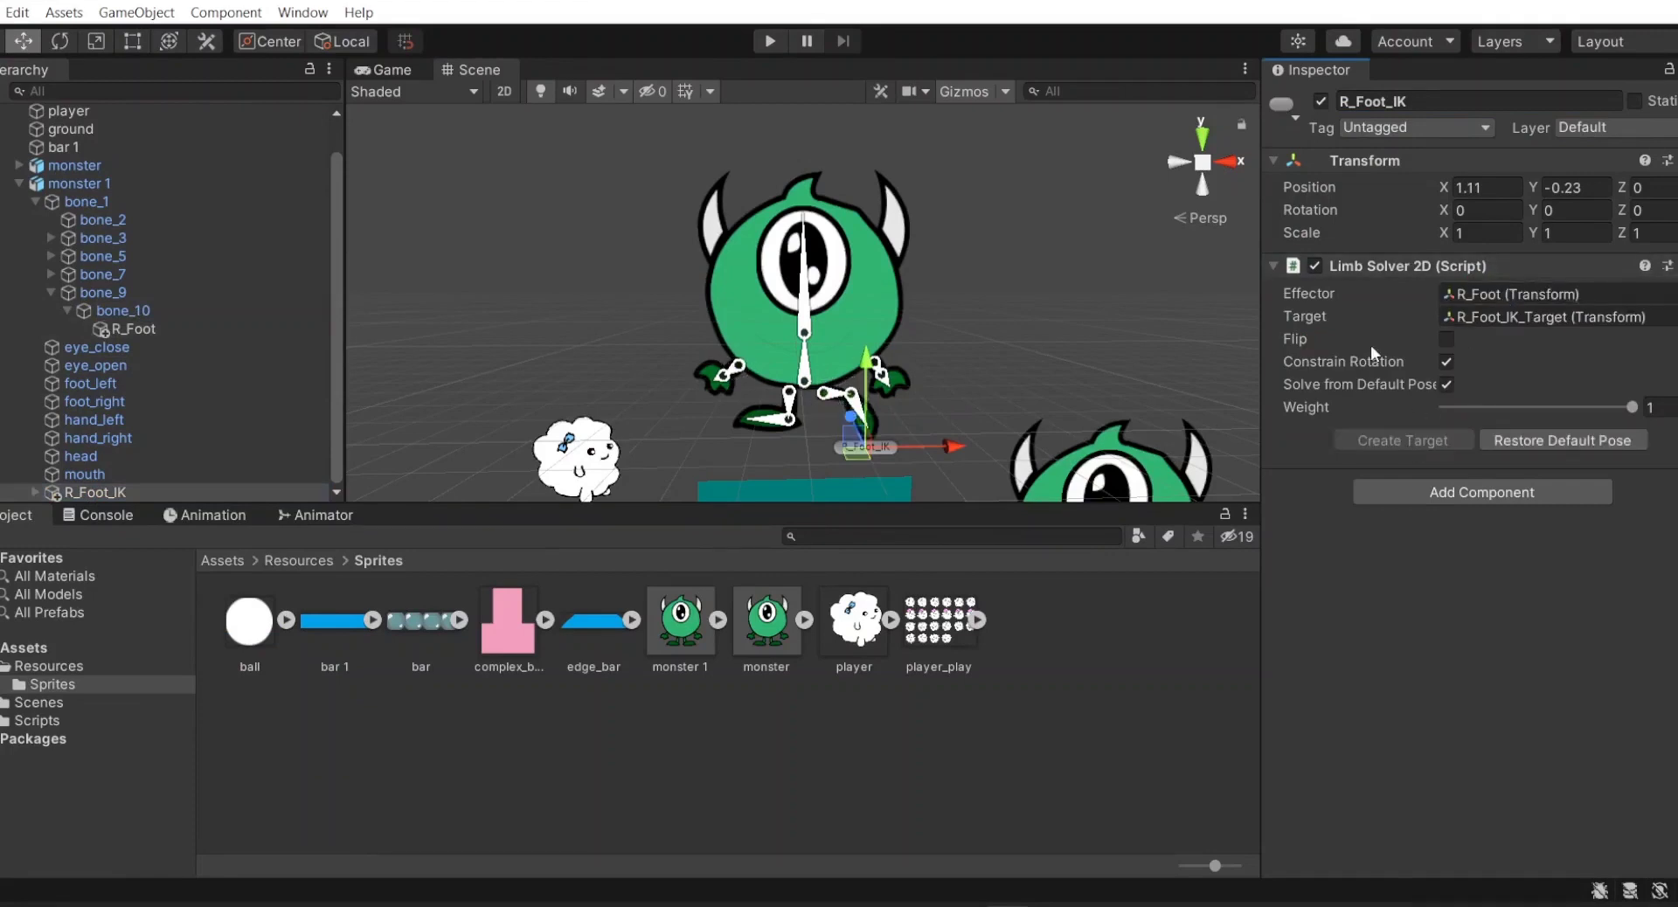
- Enable Flip on the R_Foot_IK solver and move R_Foot_IK slightly to test how the leg bends
click(1446, 340)
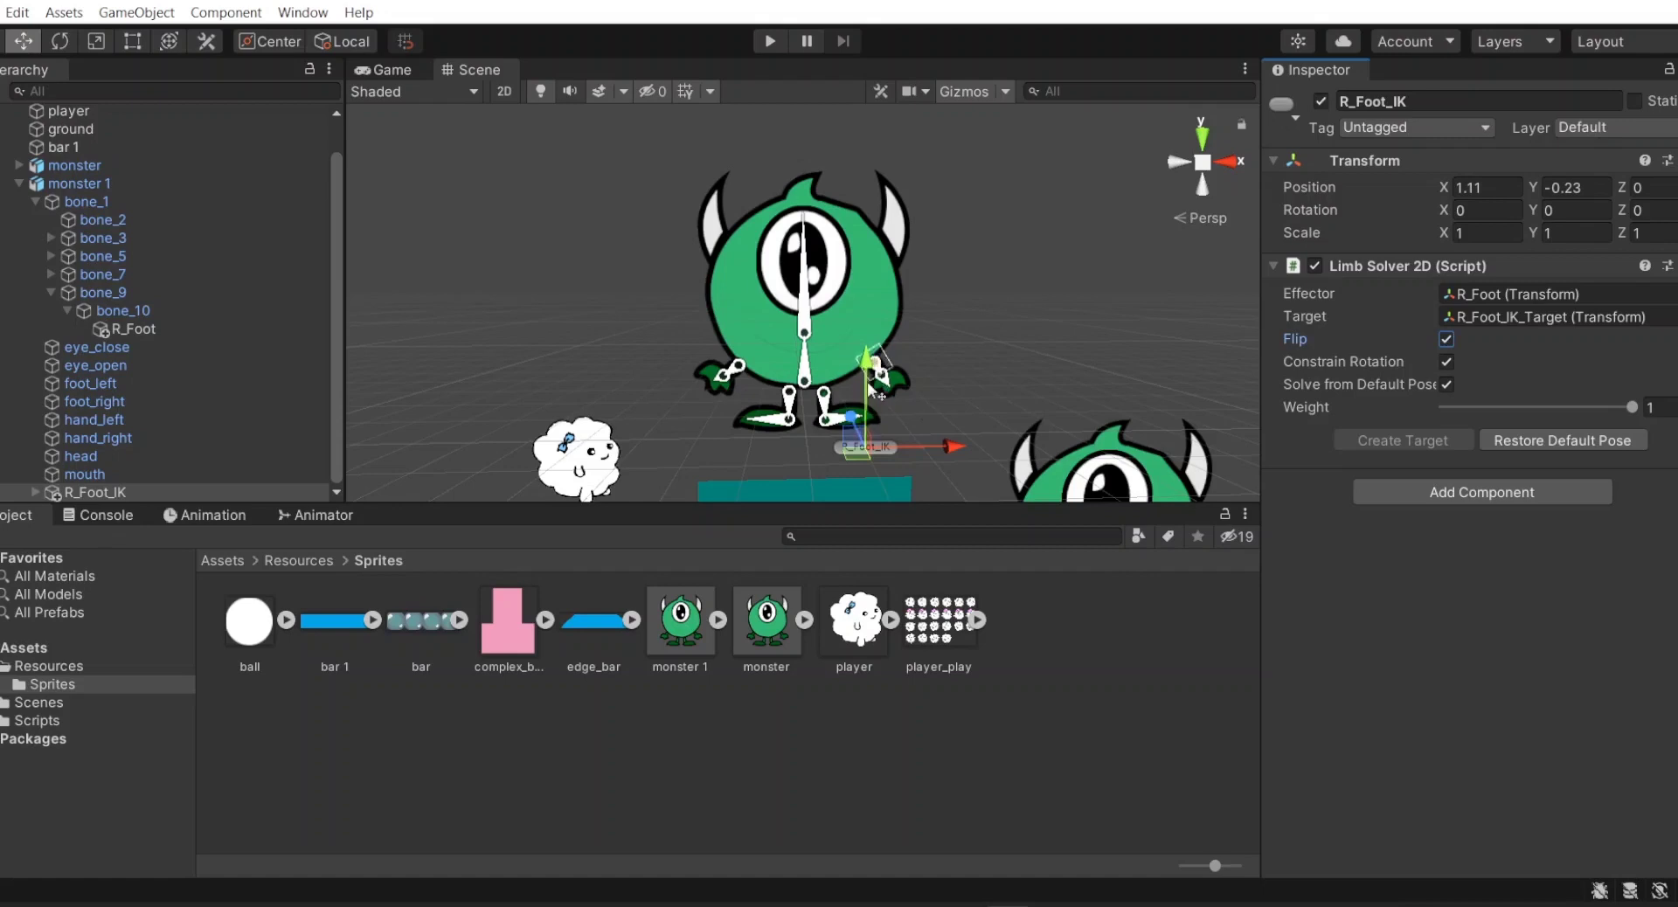
drag(868, 410, 921, 411)
drag(935, 449, 915, 411)
- Add a second Limb solver to monster 1's IK Manager and name it L_Foot_IK
click(79, 183)
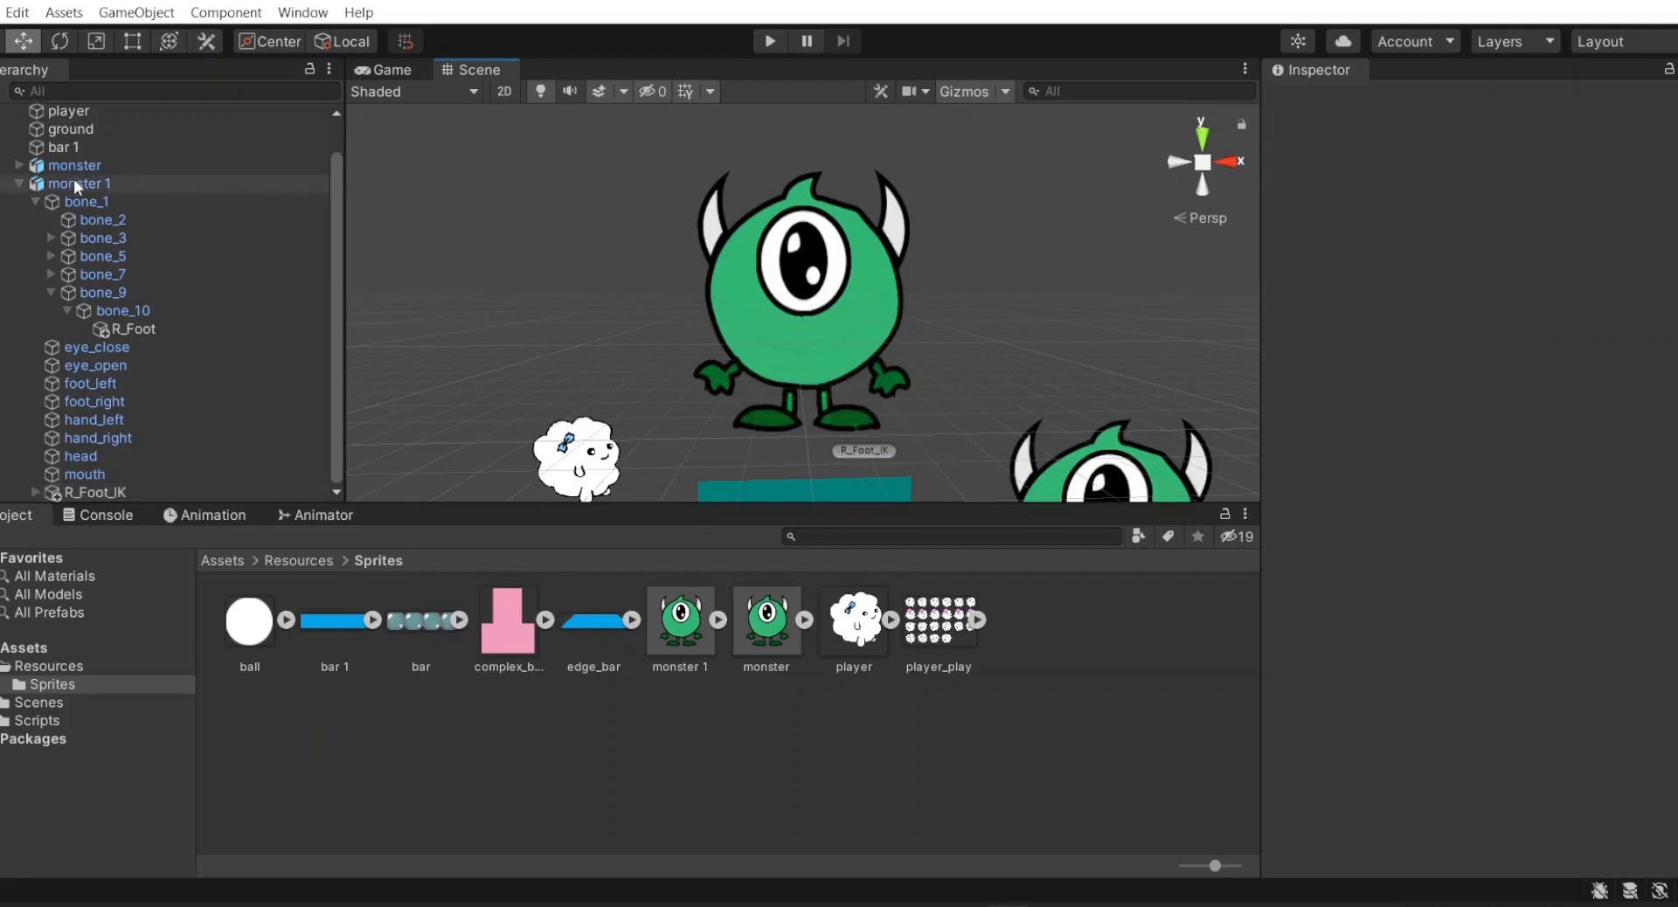
click(1641, 379)
click(1548, 442)
click(1525, 103)
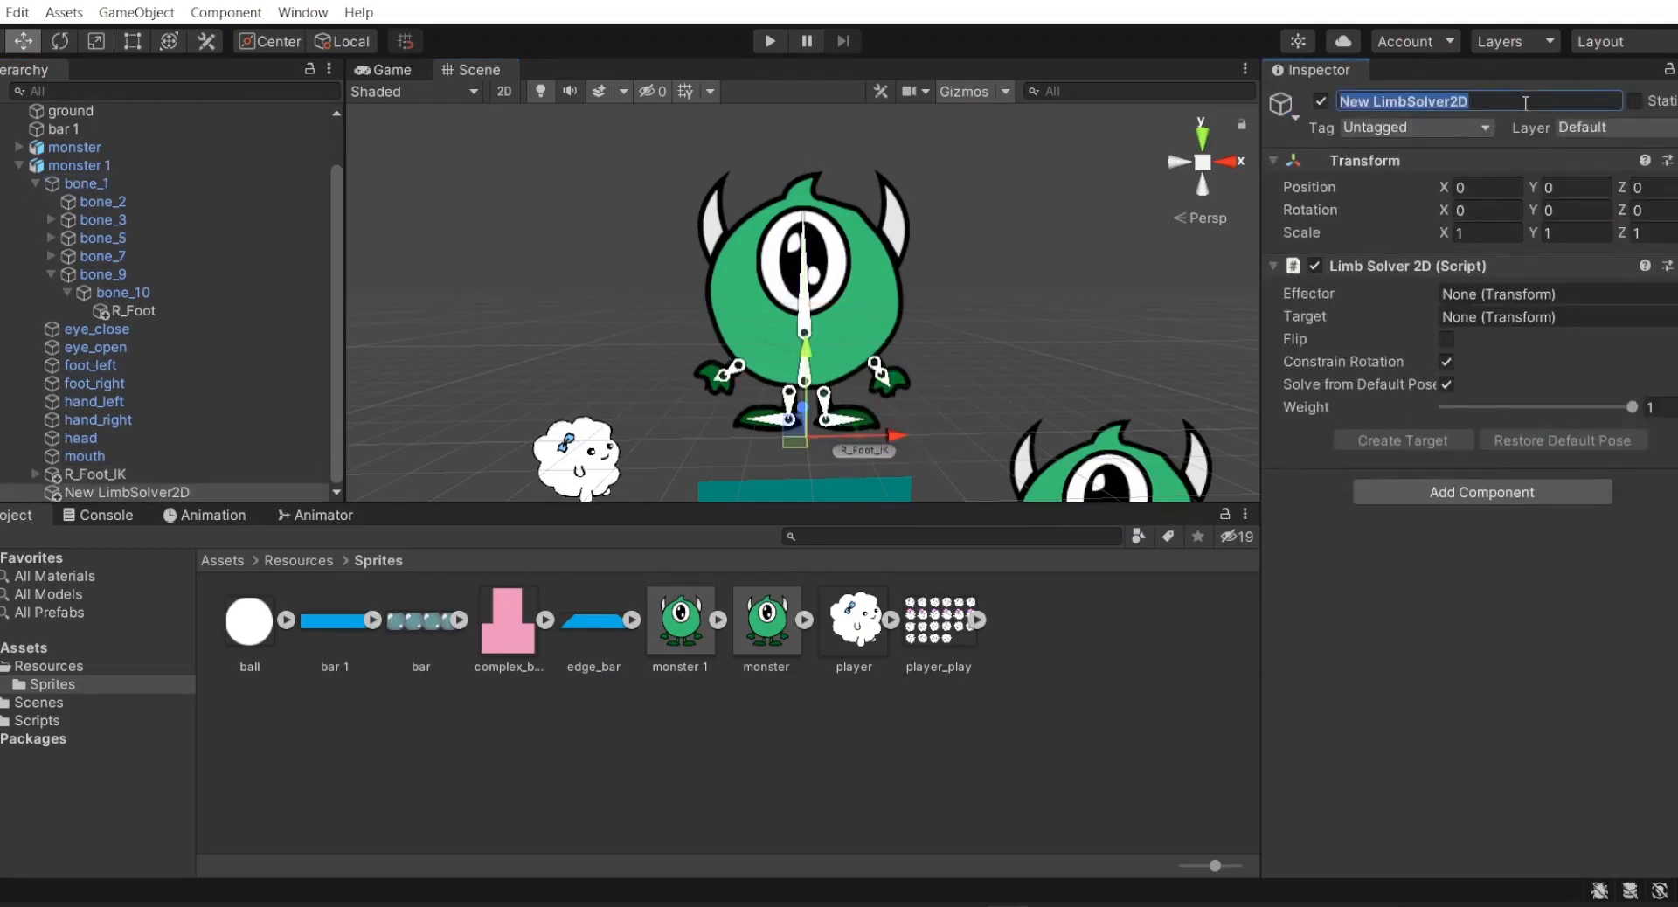
text(L_Foot_IK)
key(Return)
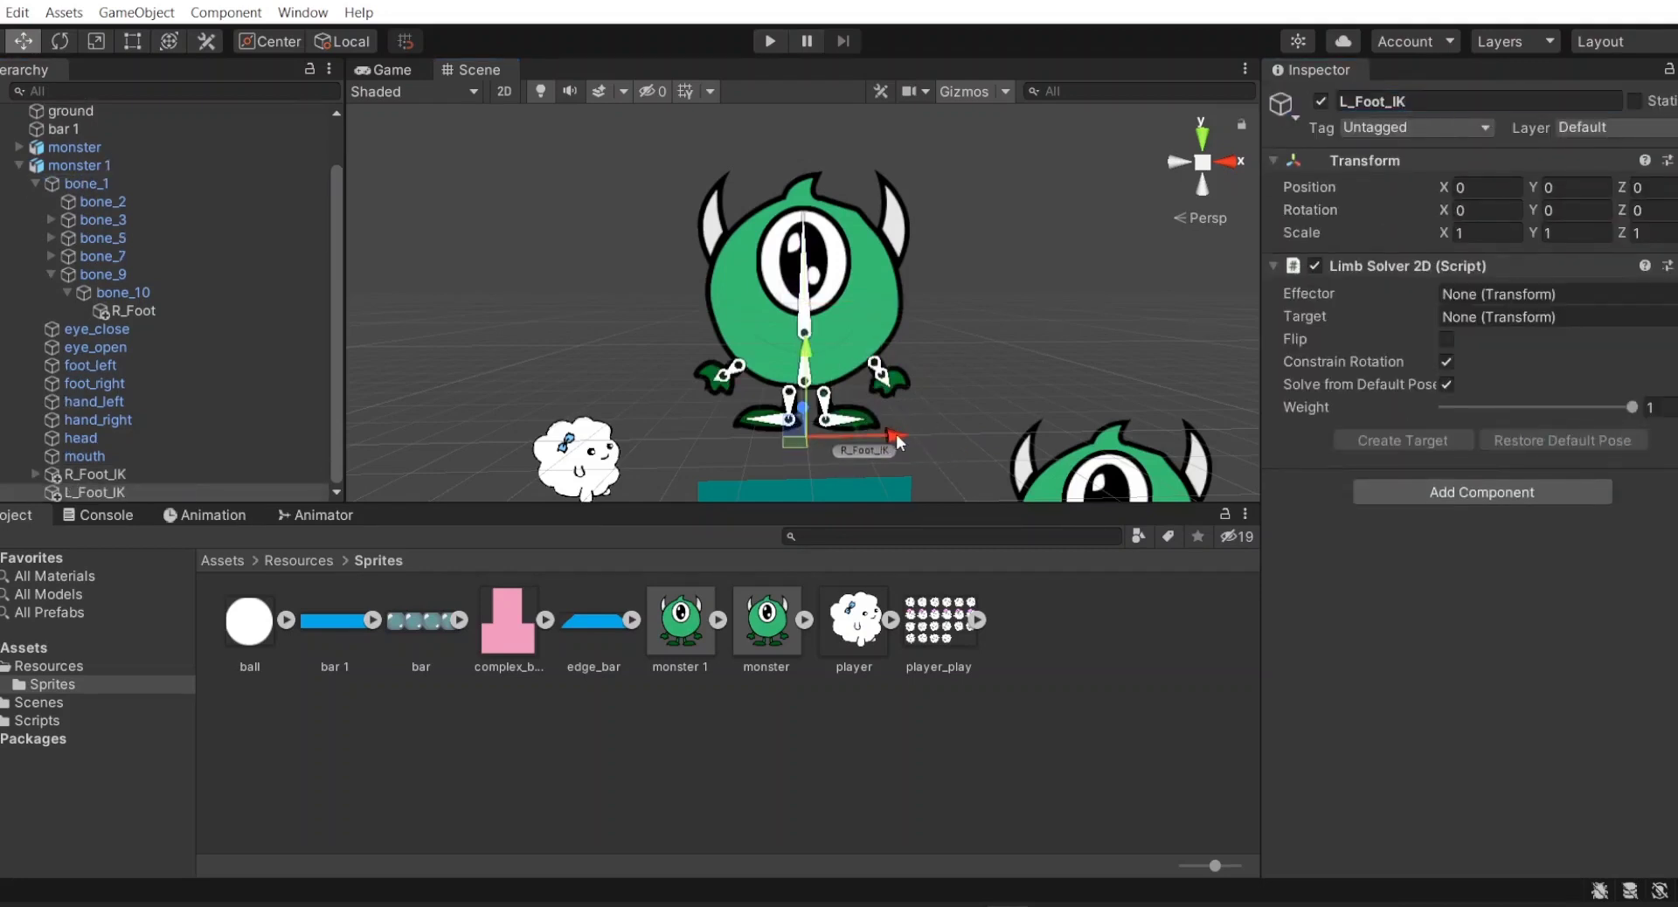
- Move L_Foot_IK beneath the left foot to about X -0.93, Y -0.36 and give it the gray label icon
drag(806, 436, 759, 456)
click(1282, 103)
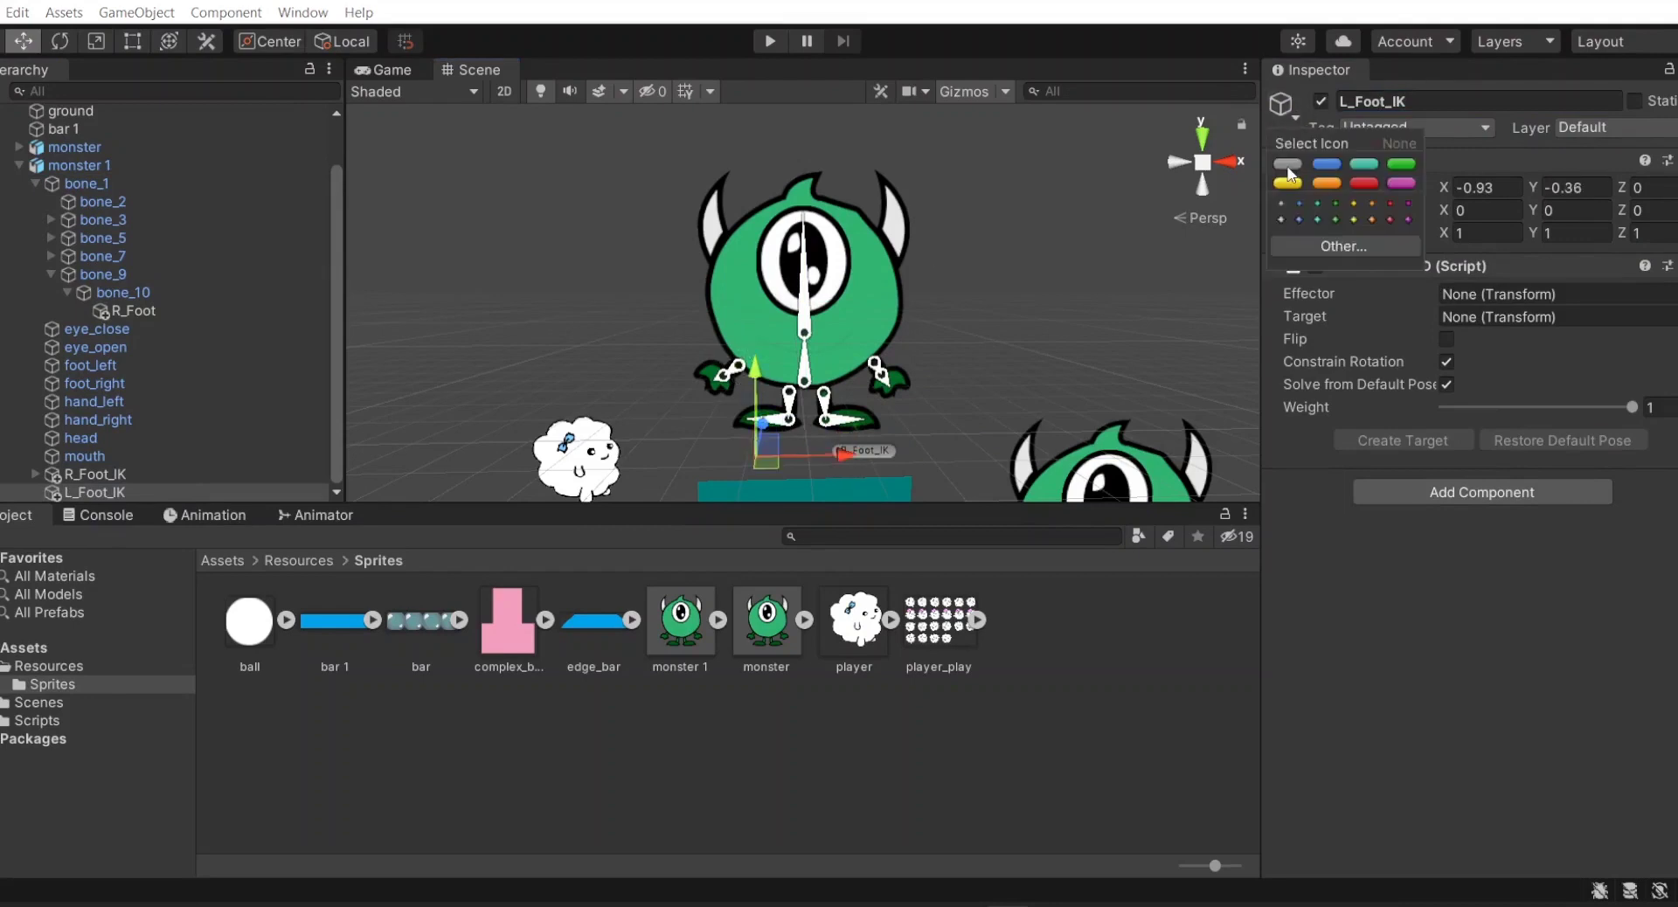
- Create an empty child object named L_Foot under bone_8 and move it to about X 0.63, Y 0.37
click(51, 256)
right_click(96, 274)
click(171, 577)
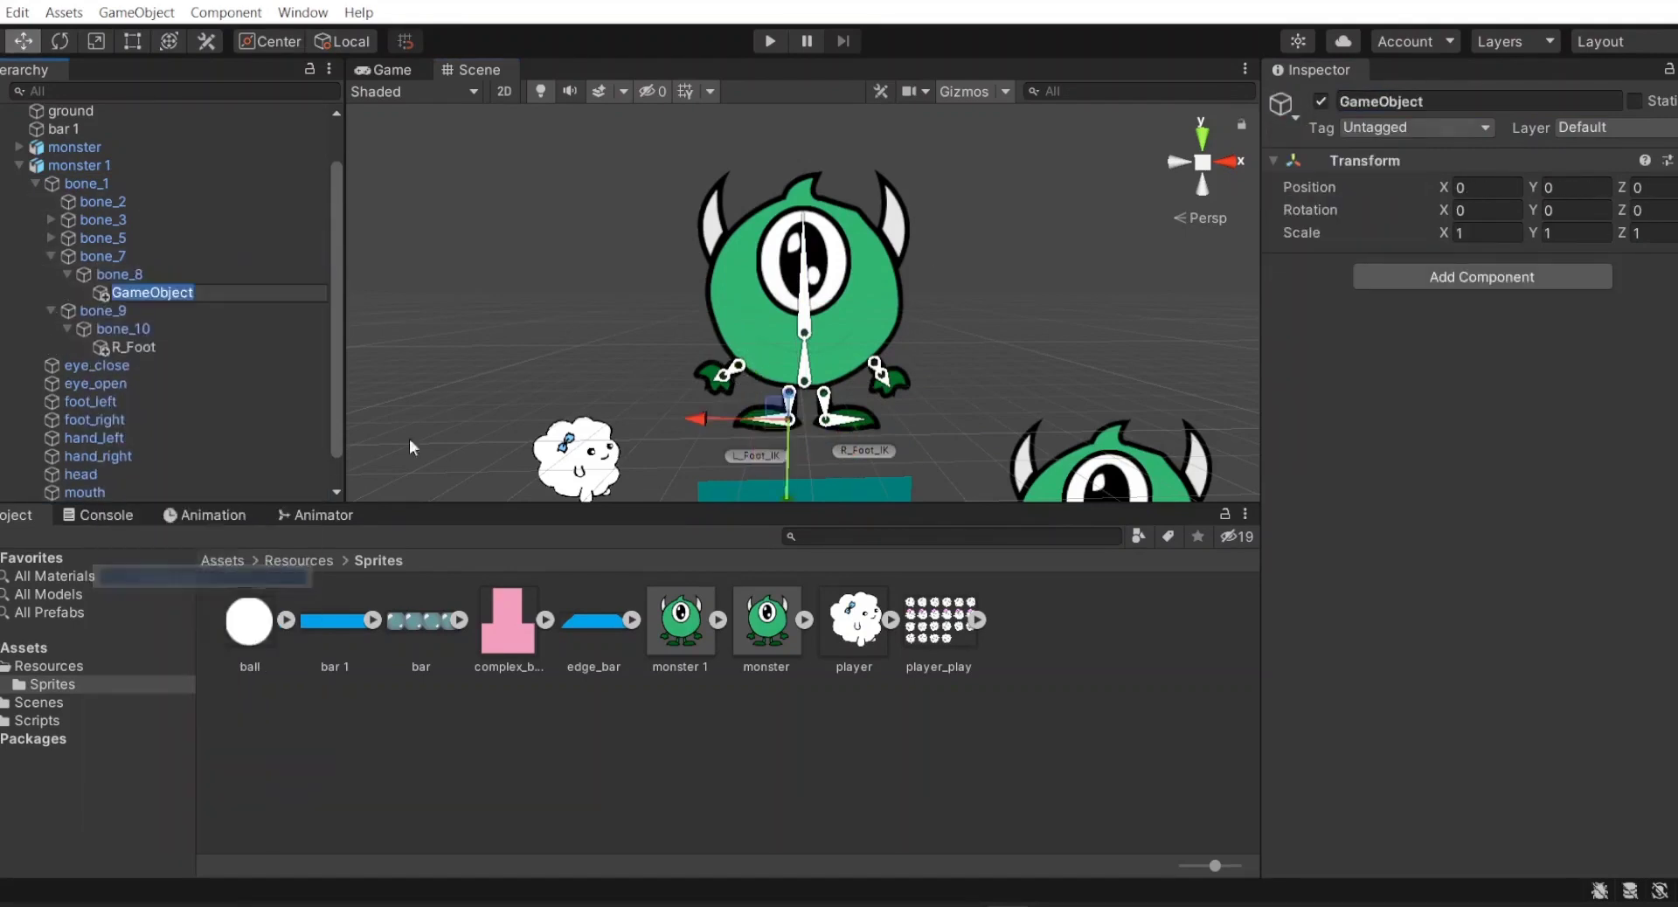
click(1441, 102)
text(L_Foot)
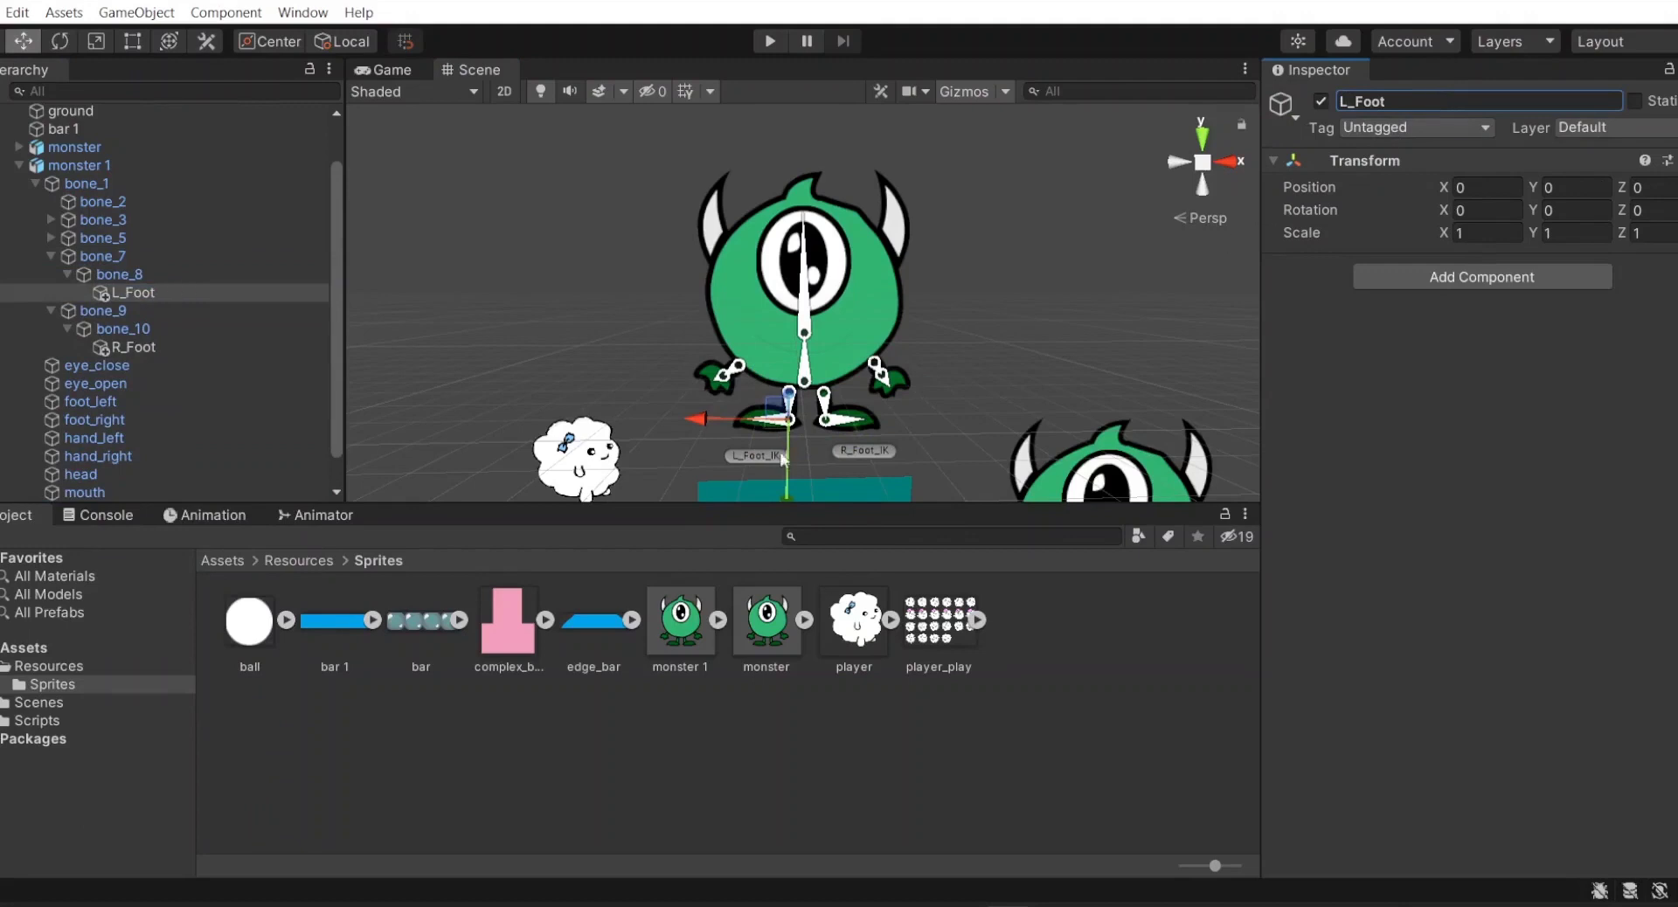
drag(783, 460, 687, 443)
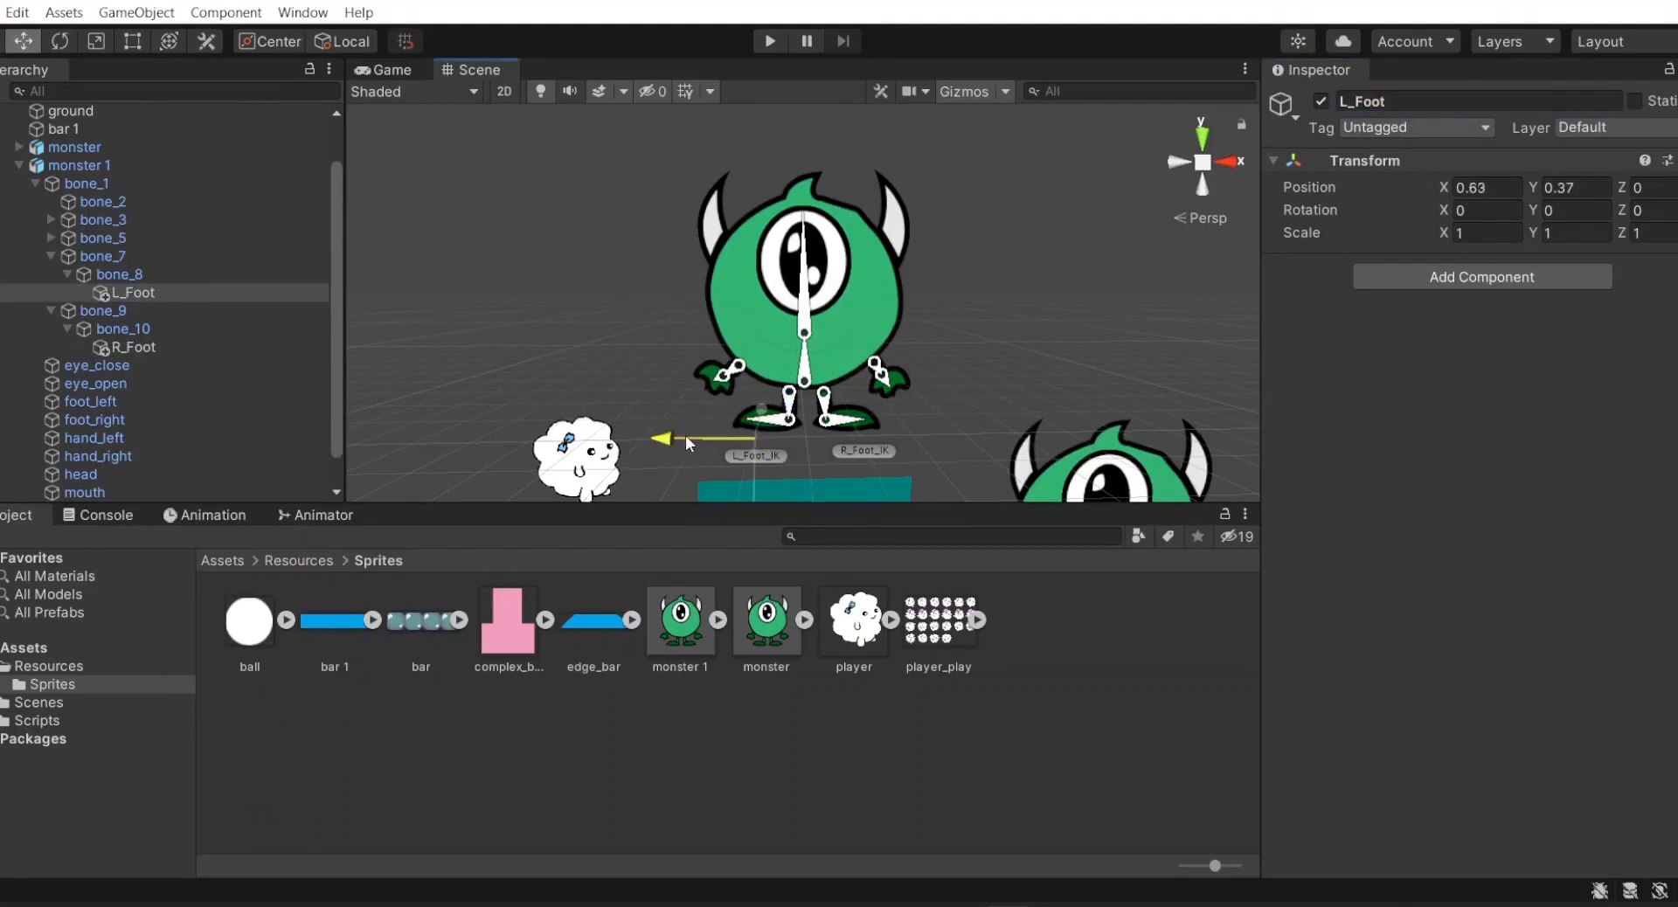
- Assign L_Foot as the effector of the L_Foot_IK limb solver and create its target
scroll(116, 486, down, 1)
click(103, 492)
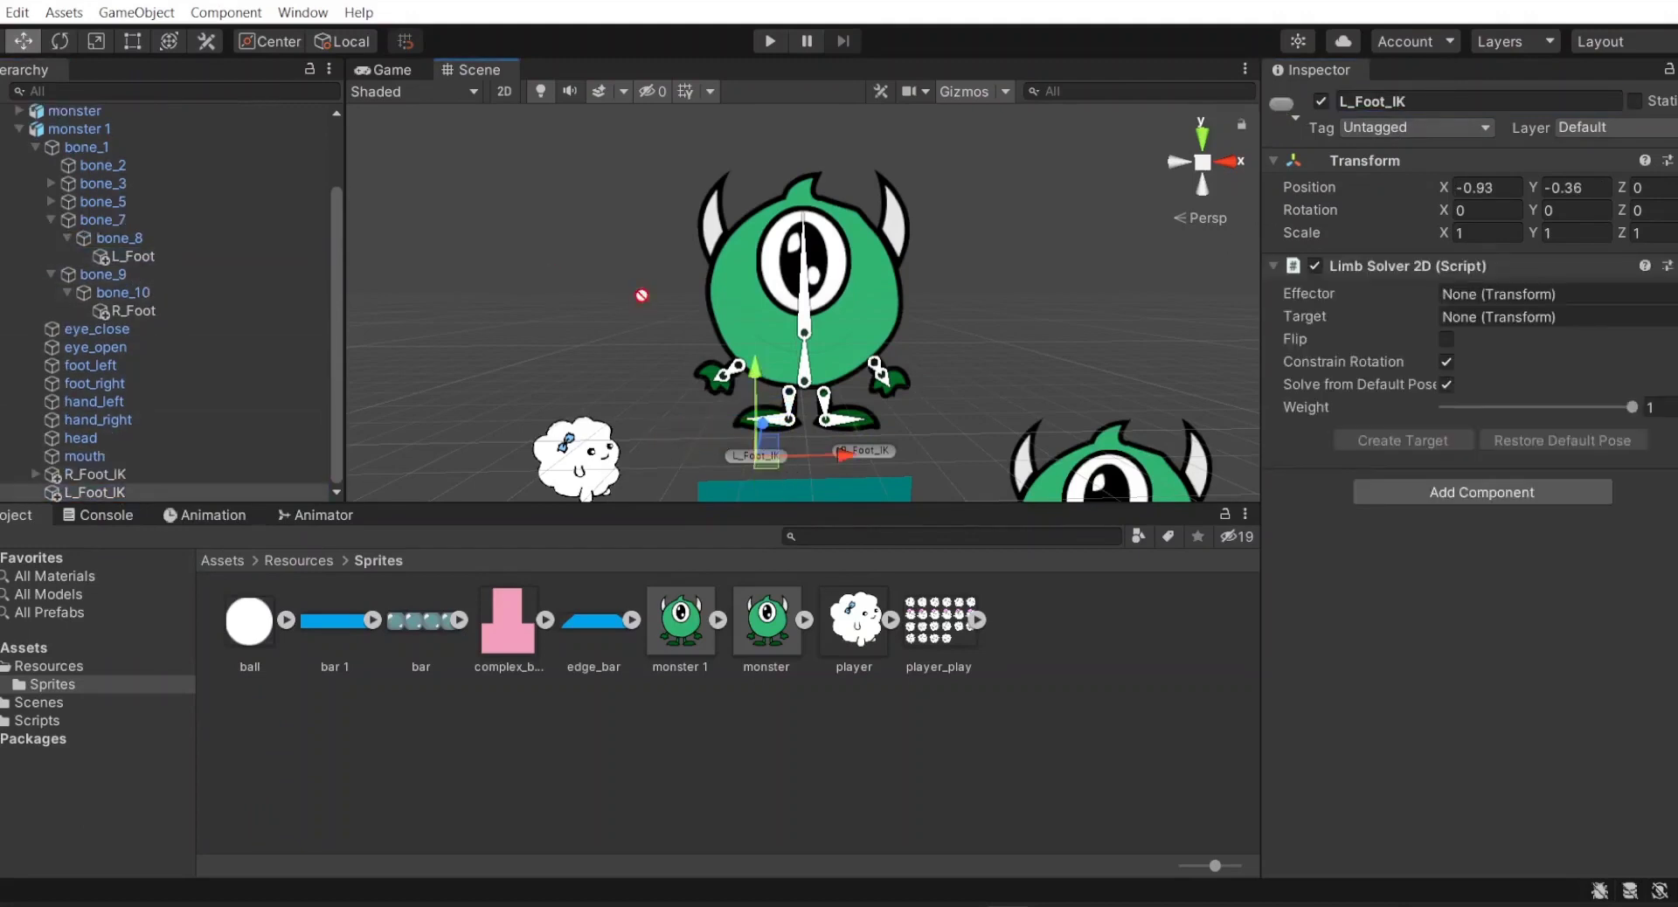
drag(642, 295, 1539, 293)
click(1403, 440)
- Add a Limb solver to monster 1's IK Manager and name it R_Arm_IK
click(81, 129)
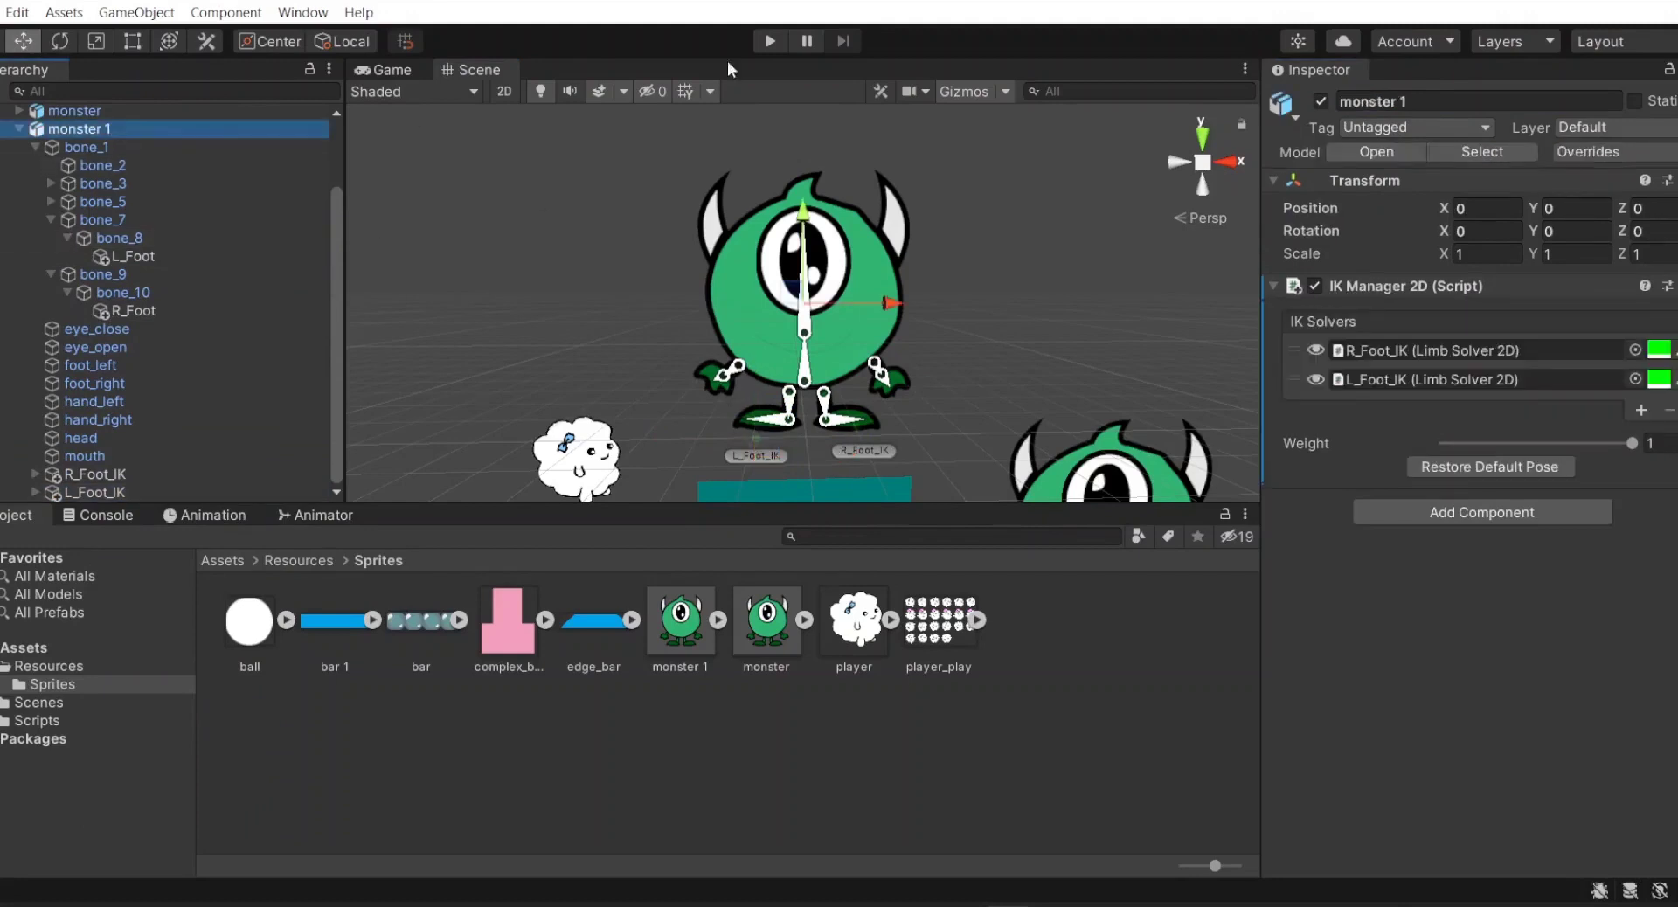
click(1641, 410)
click(1530, 476)
click(1451, 100)
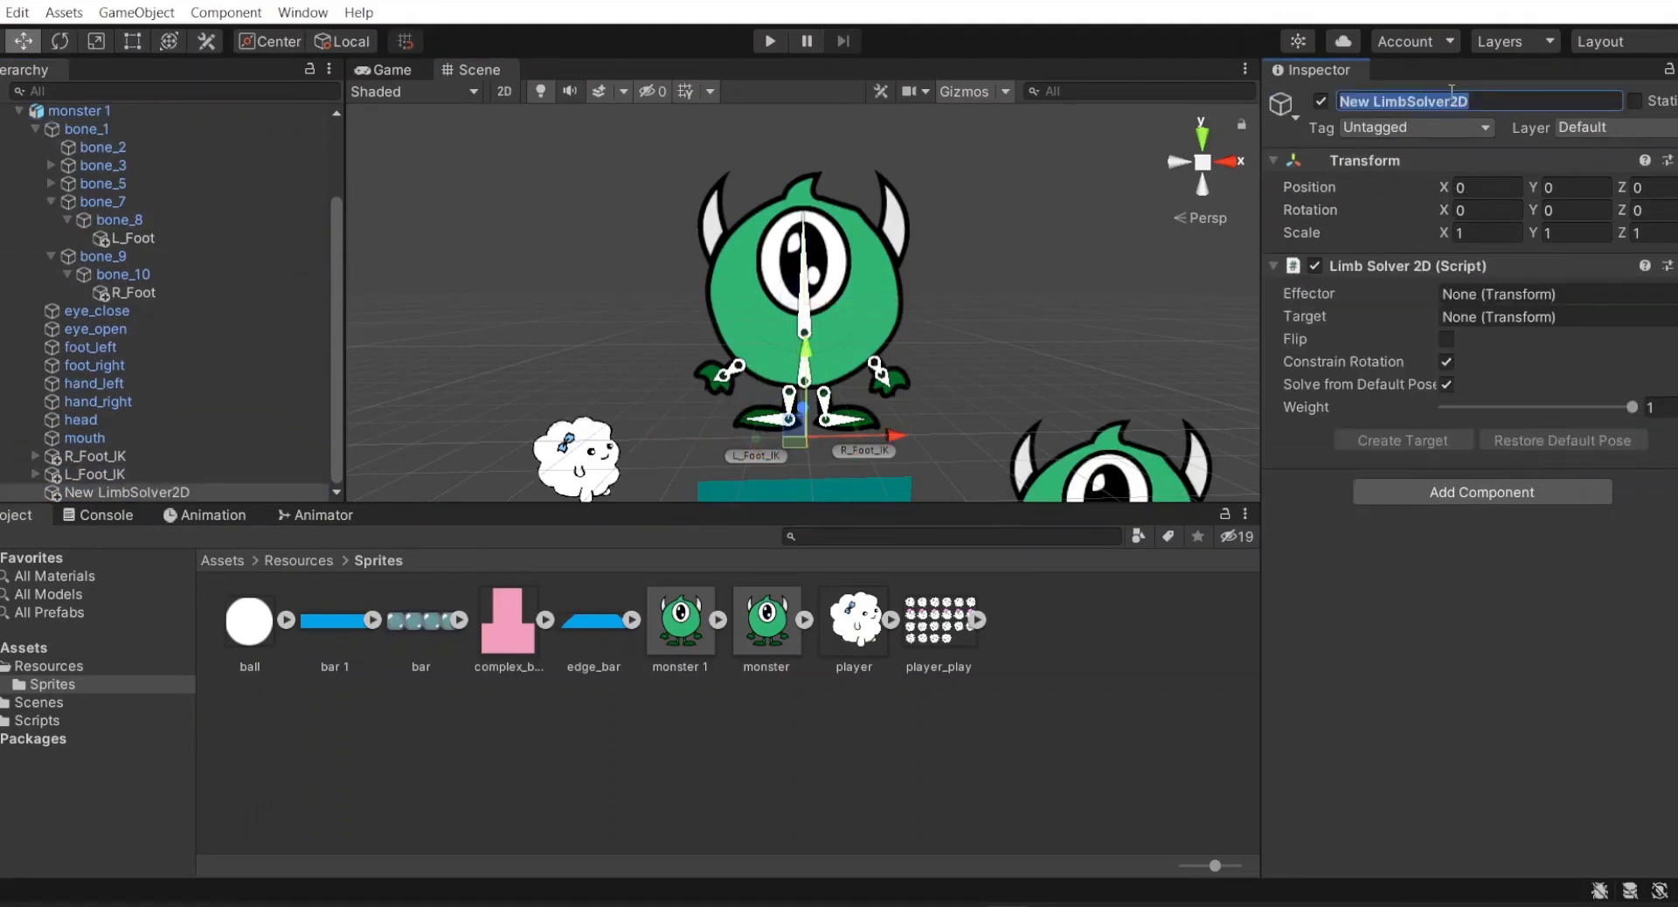
text(R_Arm_IK)
key(Return)
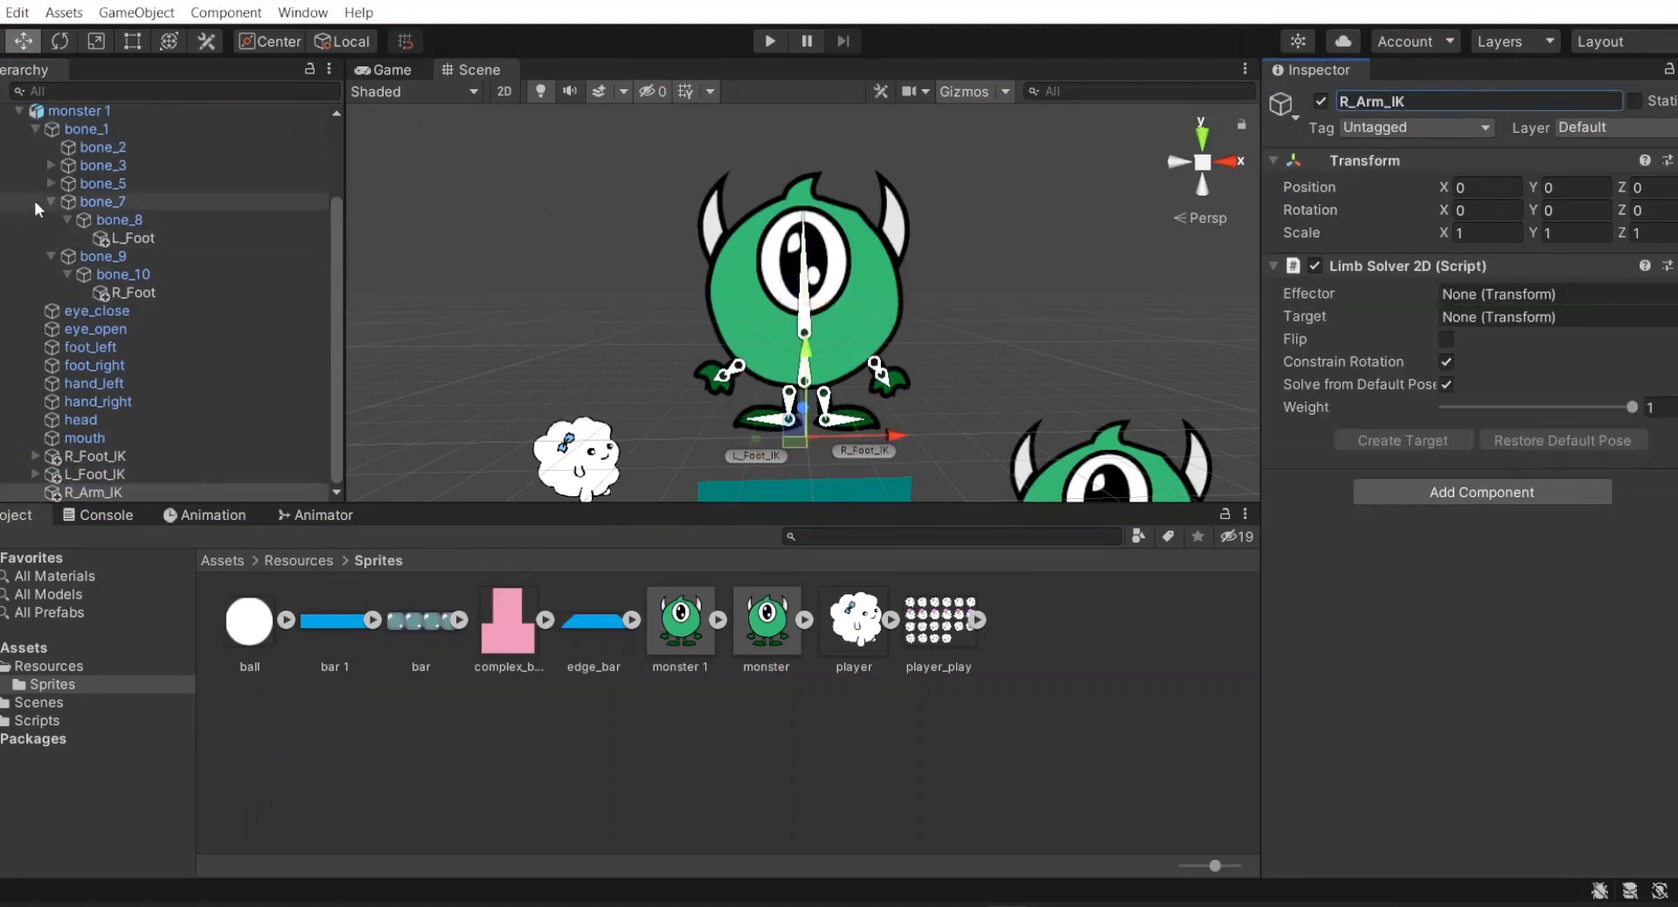
- Move R_Arm_IK below the right hand to about X 2.14, Y 0.3 and give it the gray label icon
click(103, 182)
click(51, 182)
click(96, 202)
right_click(96, 205)
click(61, 492)
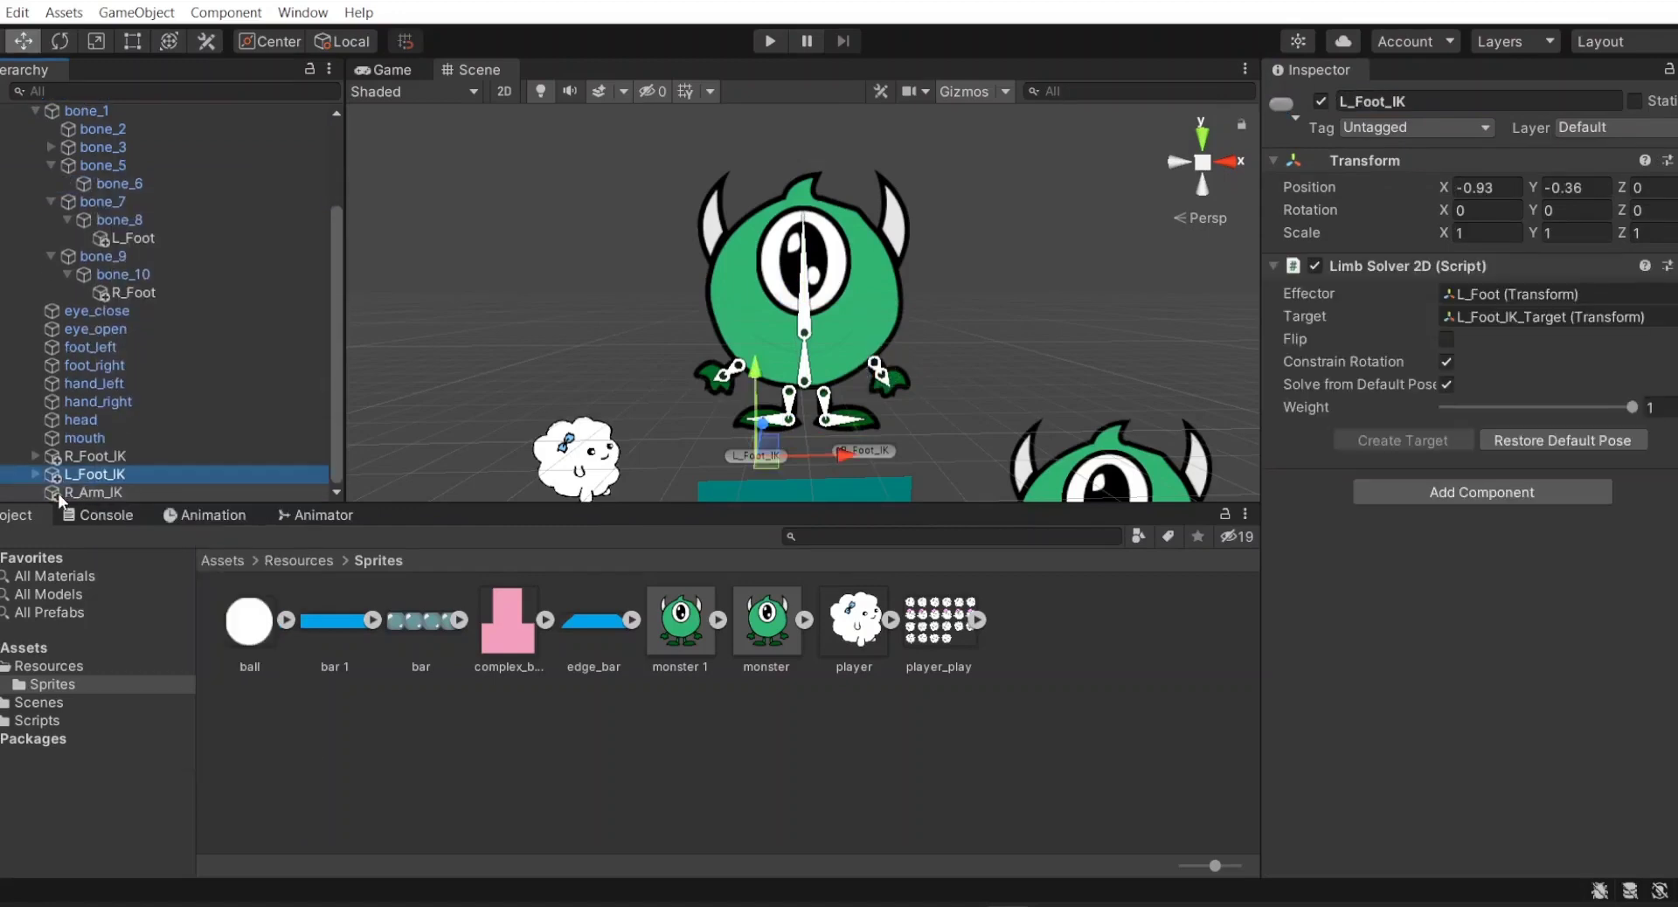
key(Down)
drag(977, 426, 1001, 409)
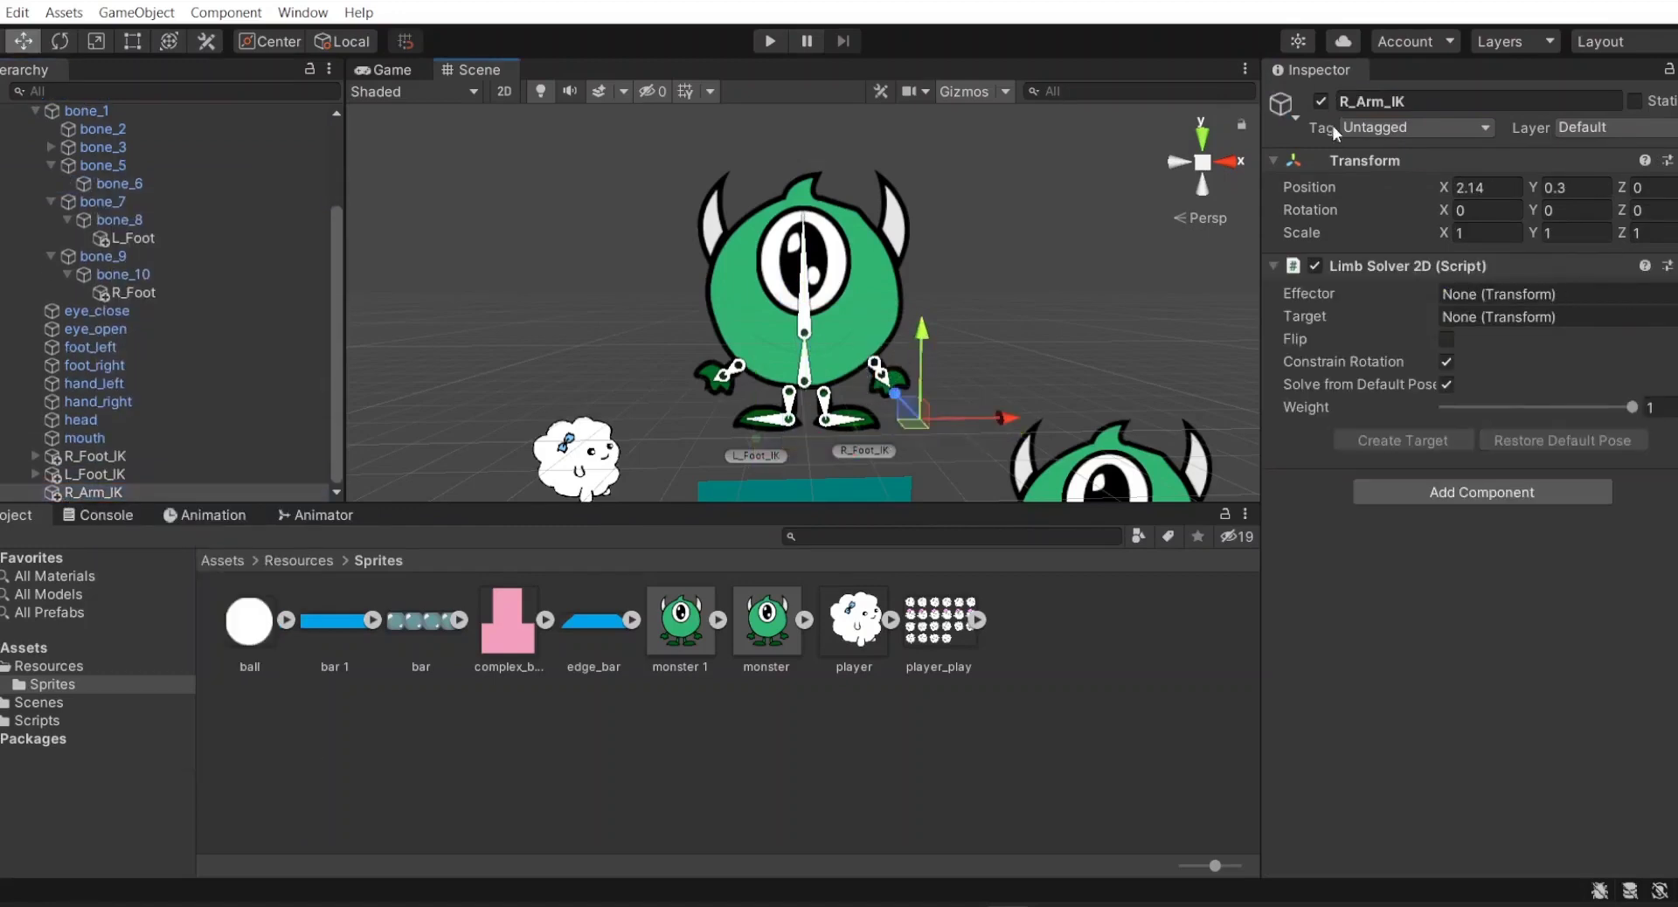
click(1281, 103)
- Create an empty child object named R_Arm under bone_6 and move it to the hand at about X 0.53
click(103, 184)
right_click(95, 184)
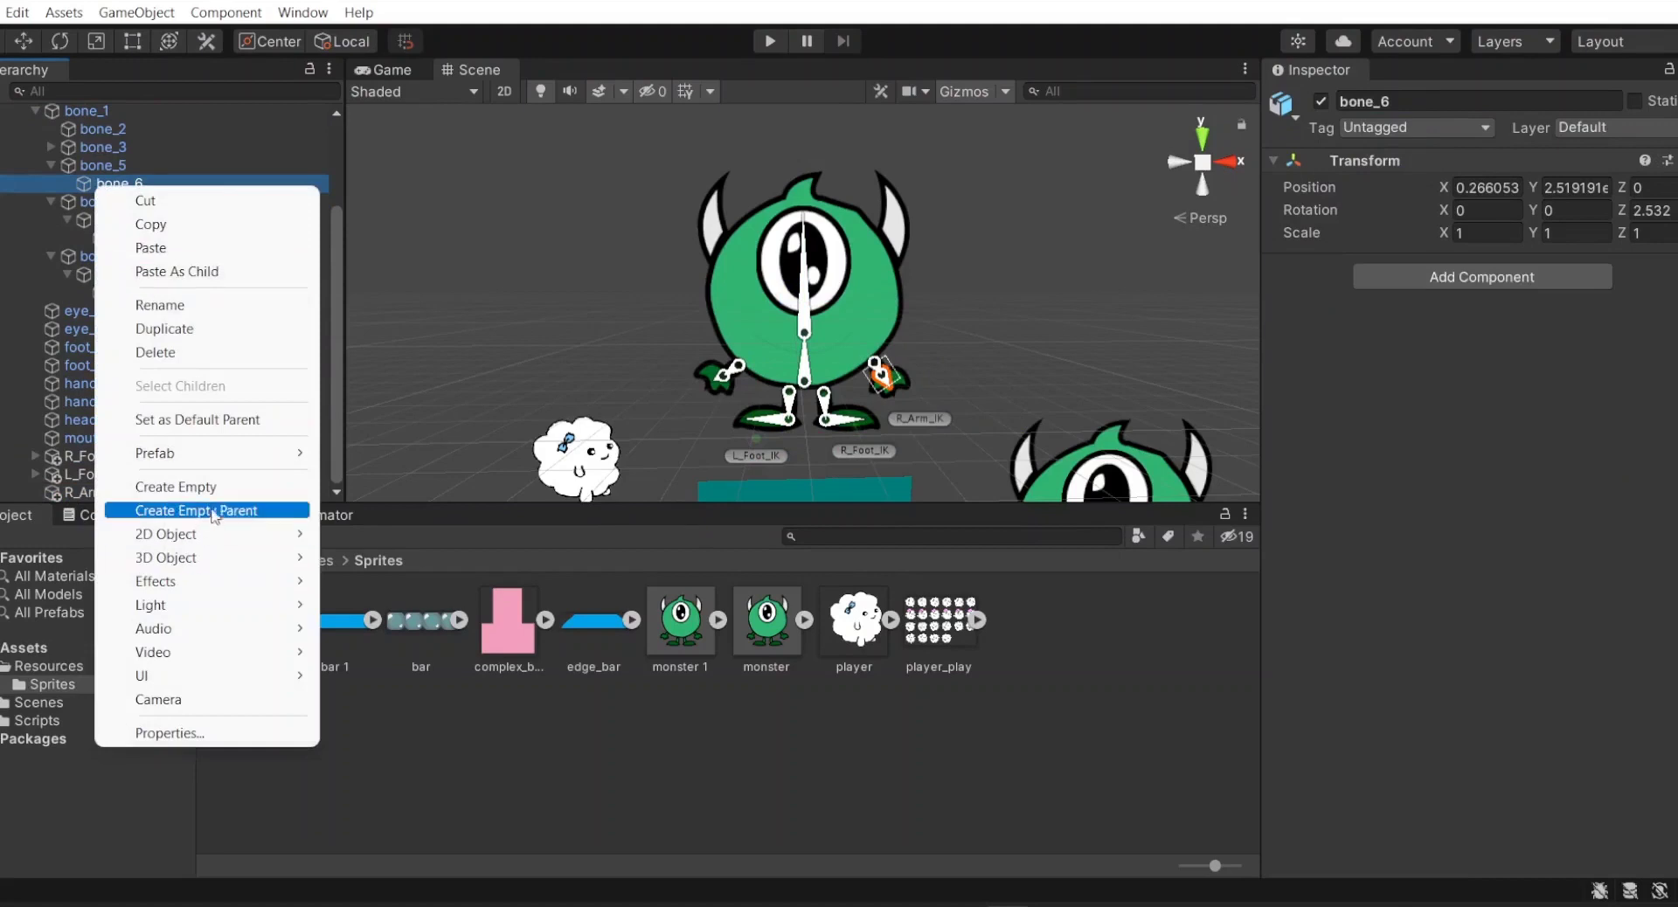
click(131, 483)
click(1388, 101)
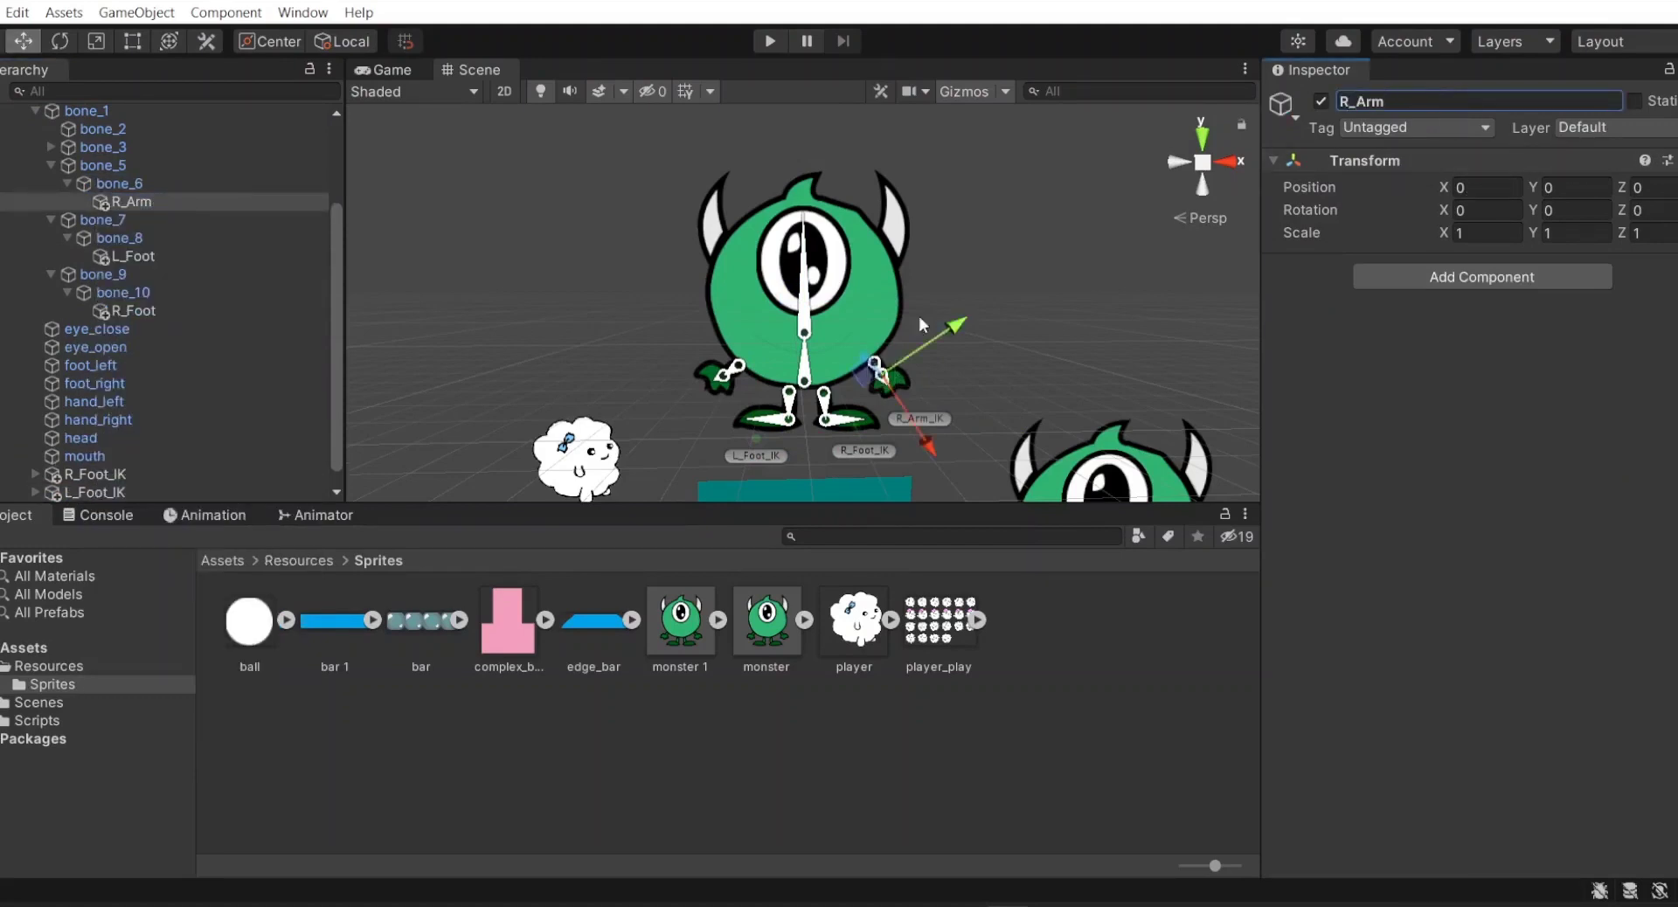
drag(909, 421, 924, 435)
- Assign R_Arm as the effector of the R_Arm_IK limb solver and create its target
scroll(131, 402, down, 1)
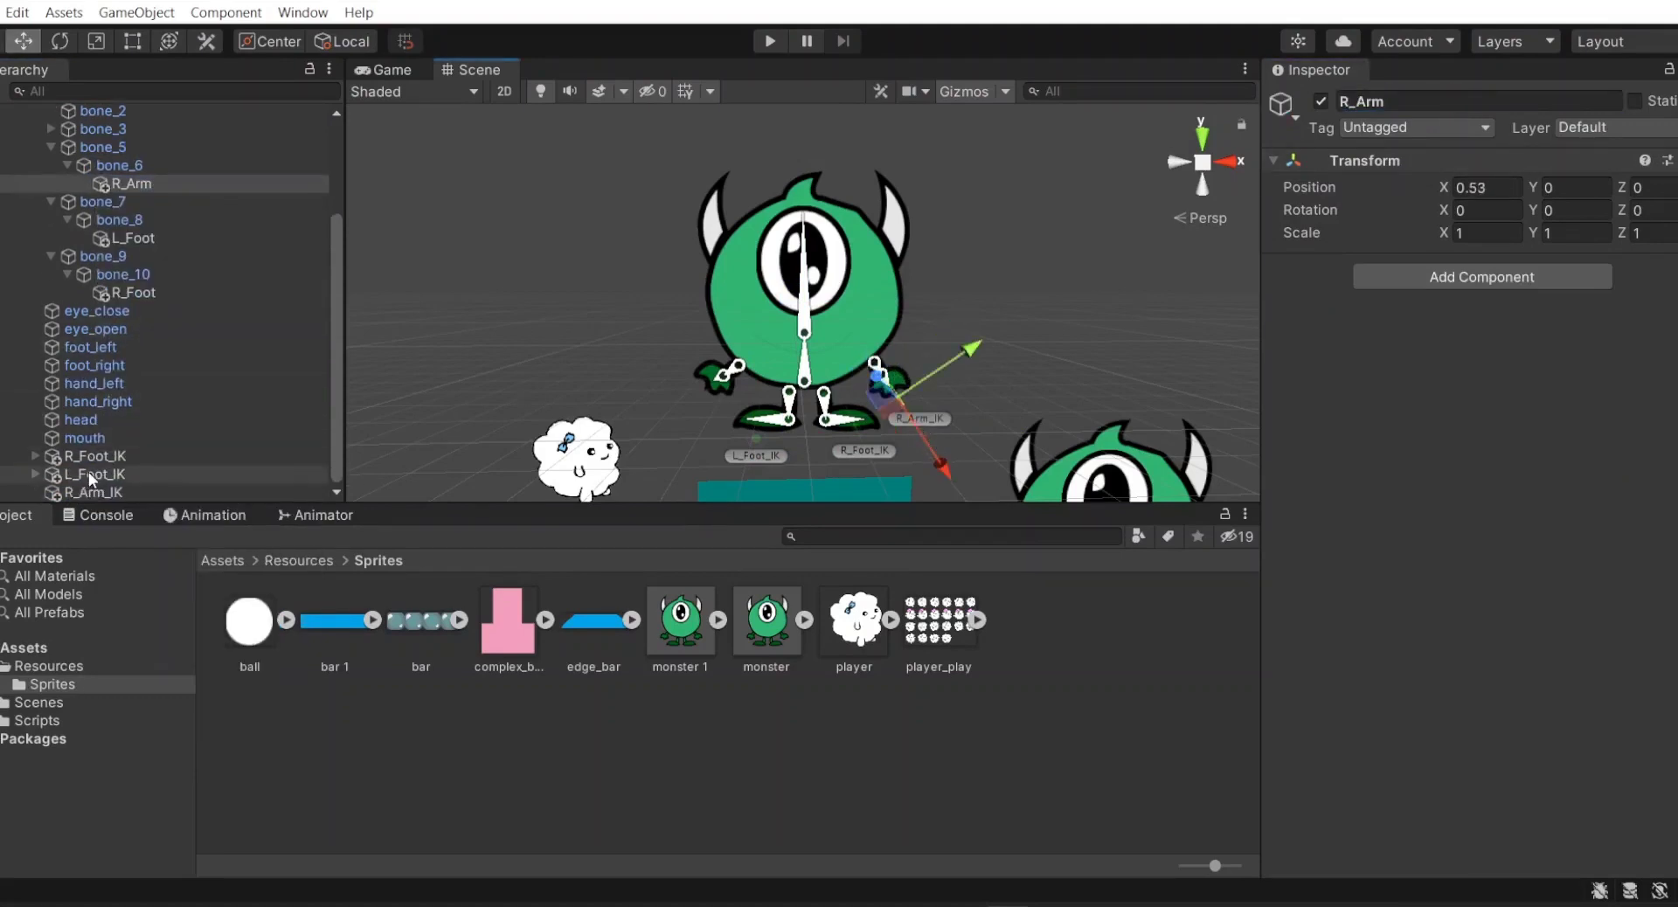
click(92, 492)
click(1416, 444)
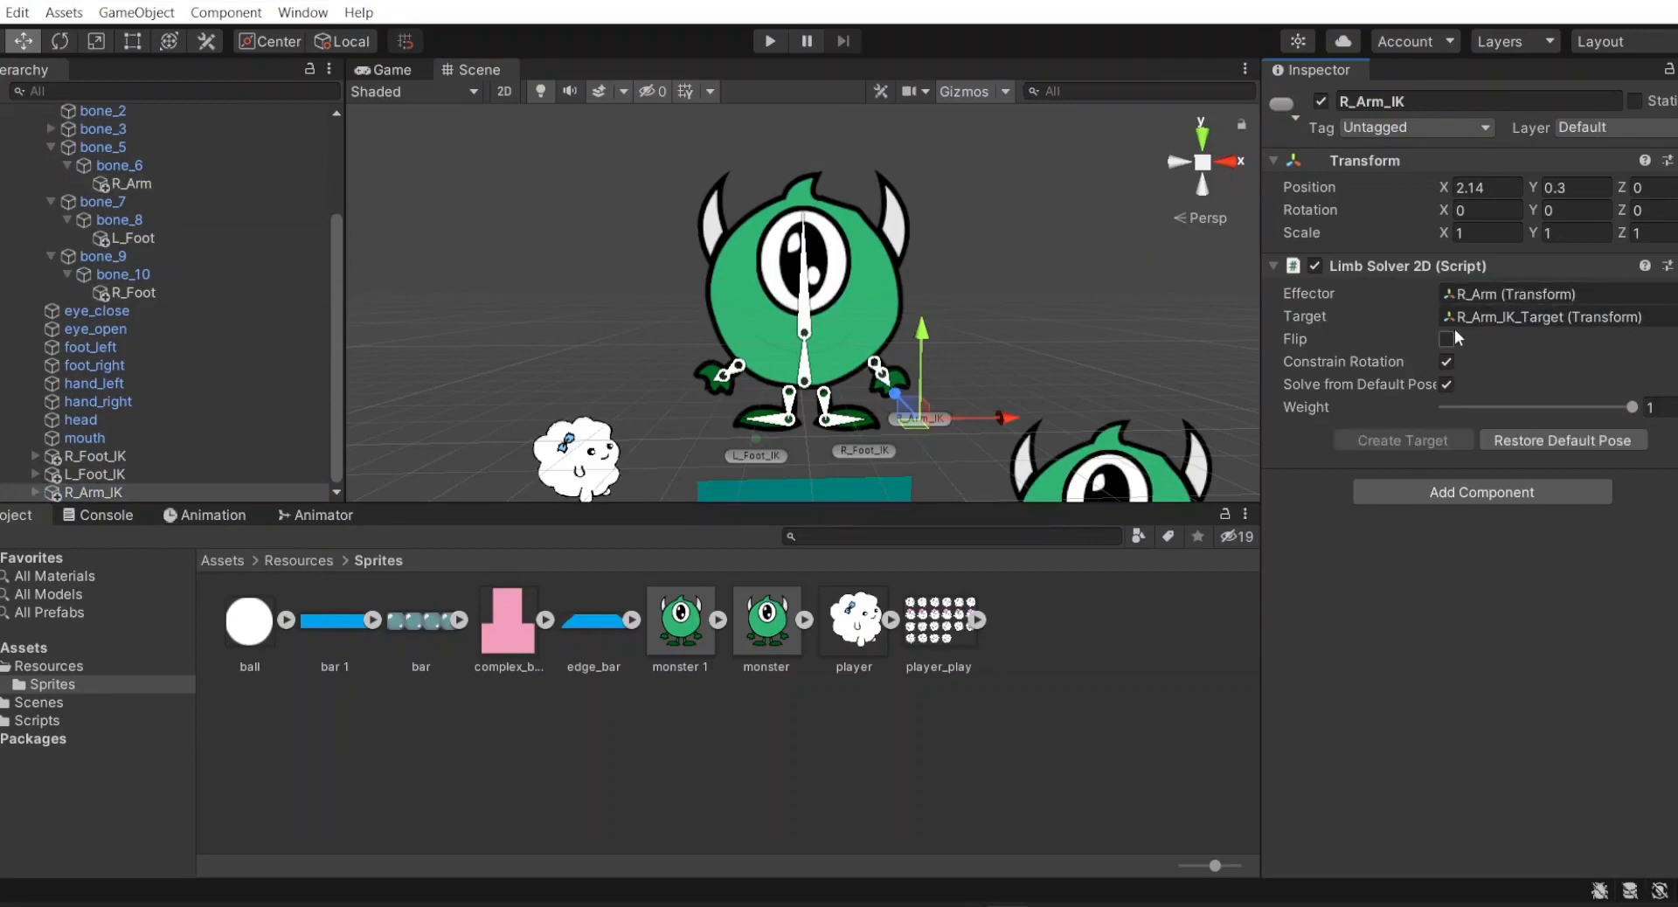
- Add a fourth Limb solver to monster 1's IK Manager and name it L_Arm_IK
scroll(132, 262, up, 2)
right_click(82, 148)
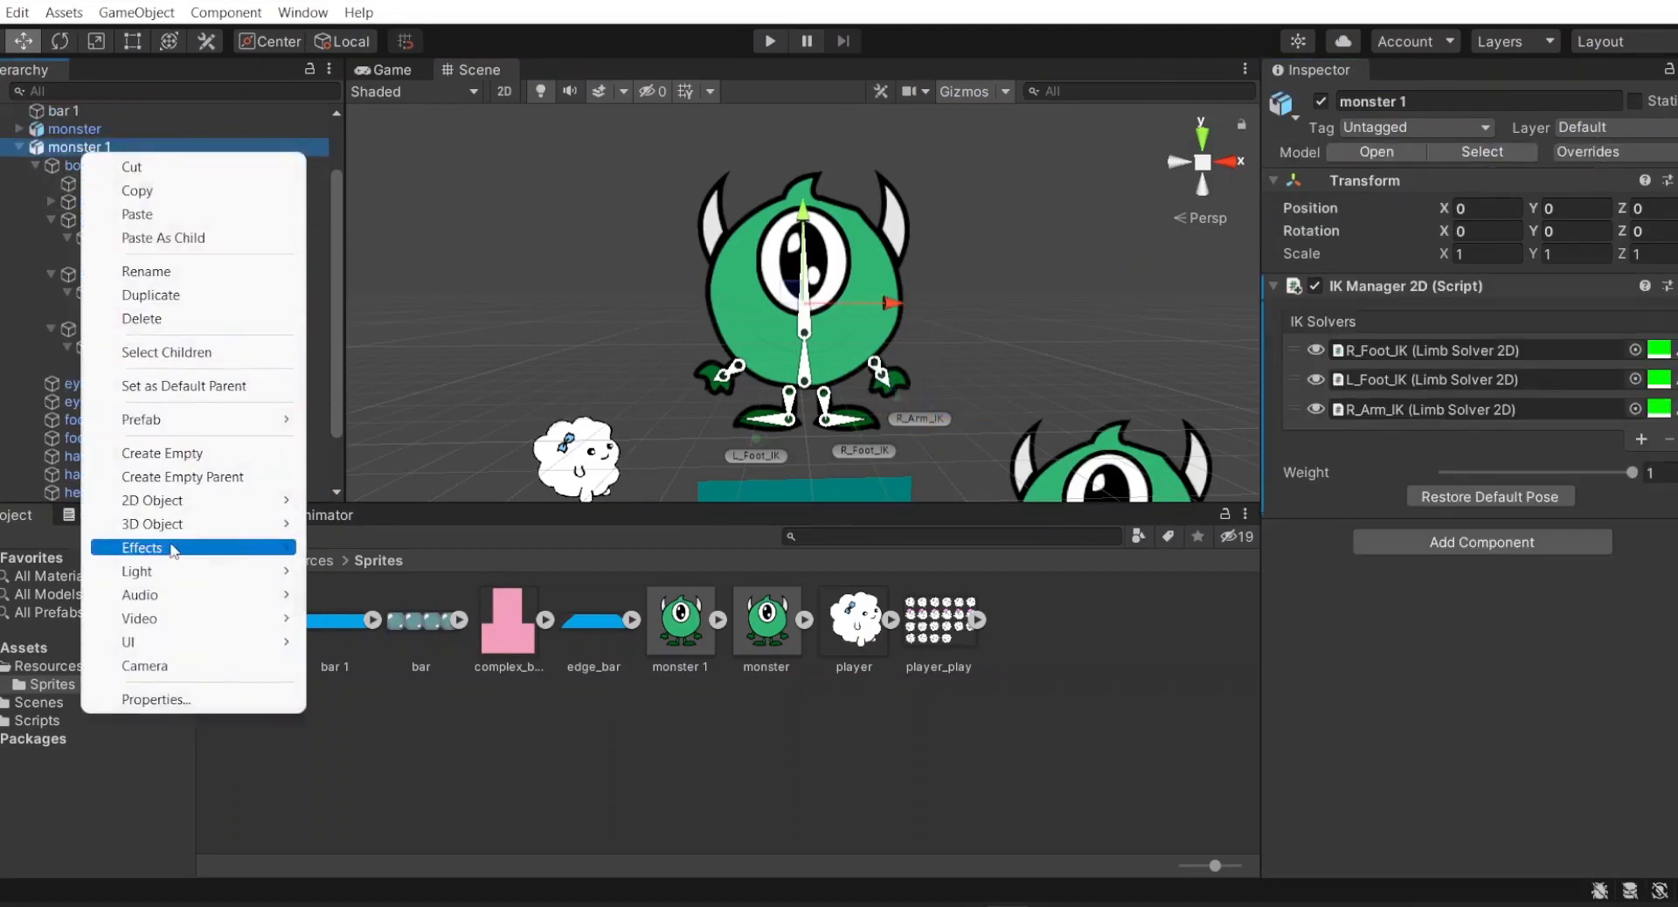
click(1642, 439)
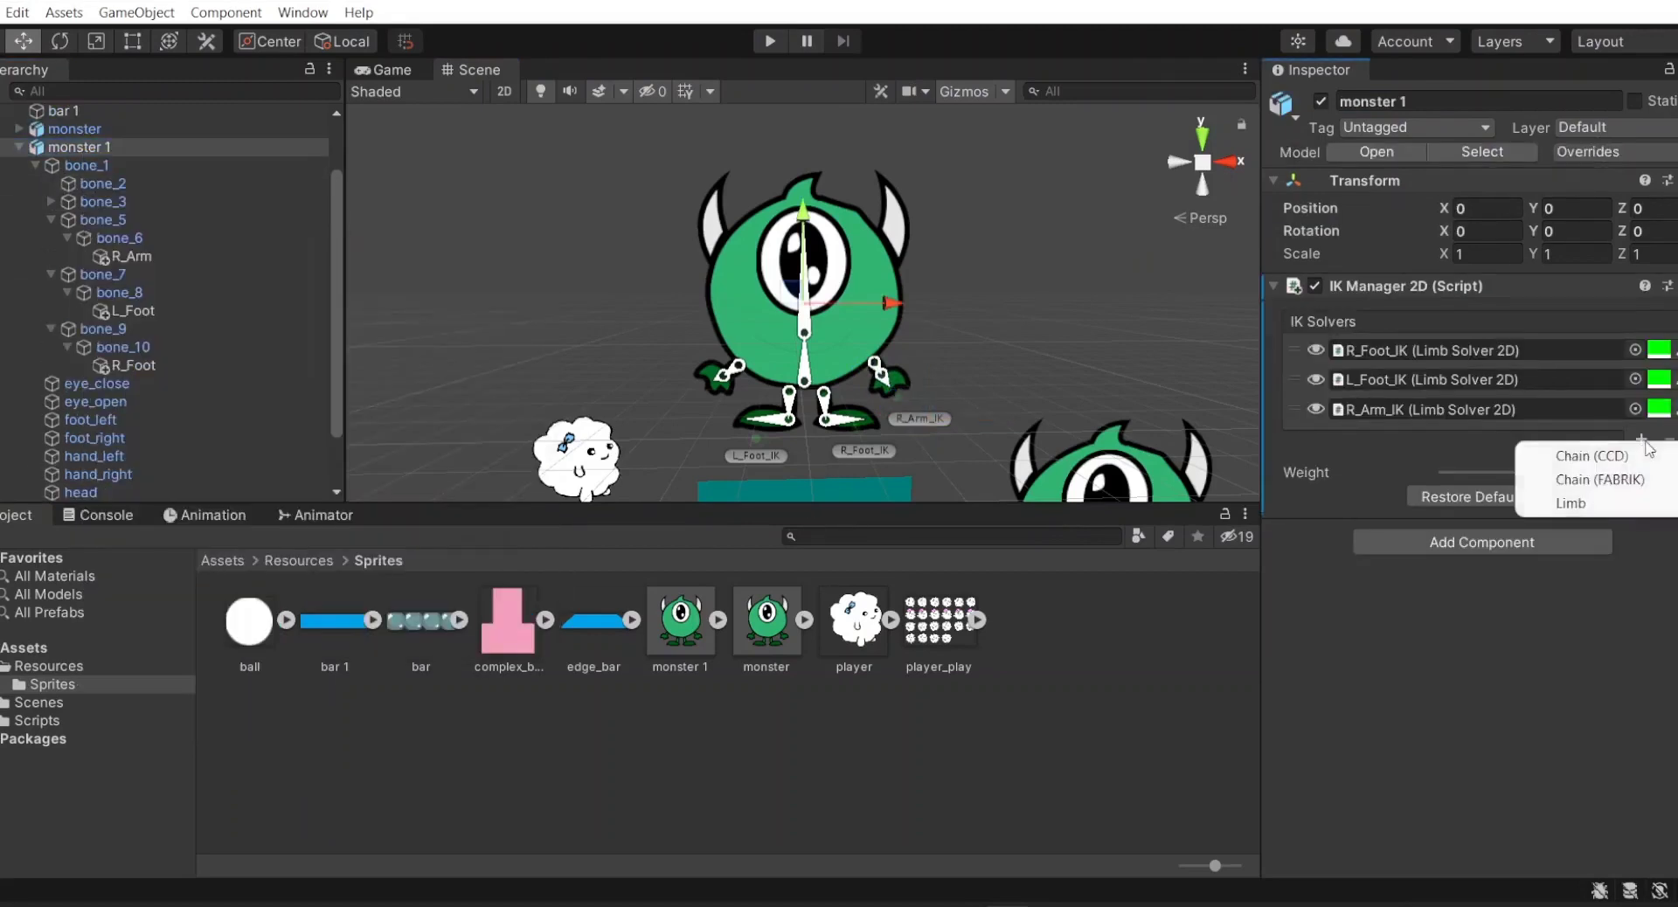
click(1605, 504)
click(1435, 101)
text(L_Arm_IK)
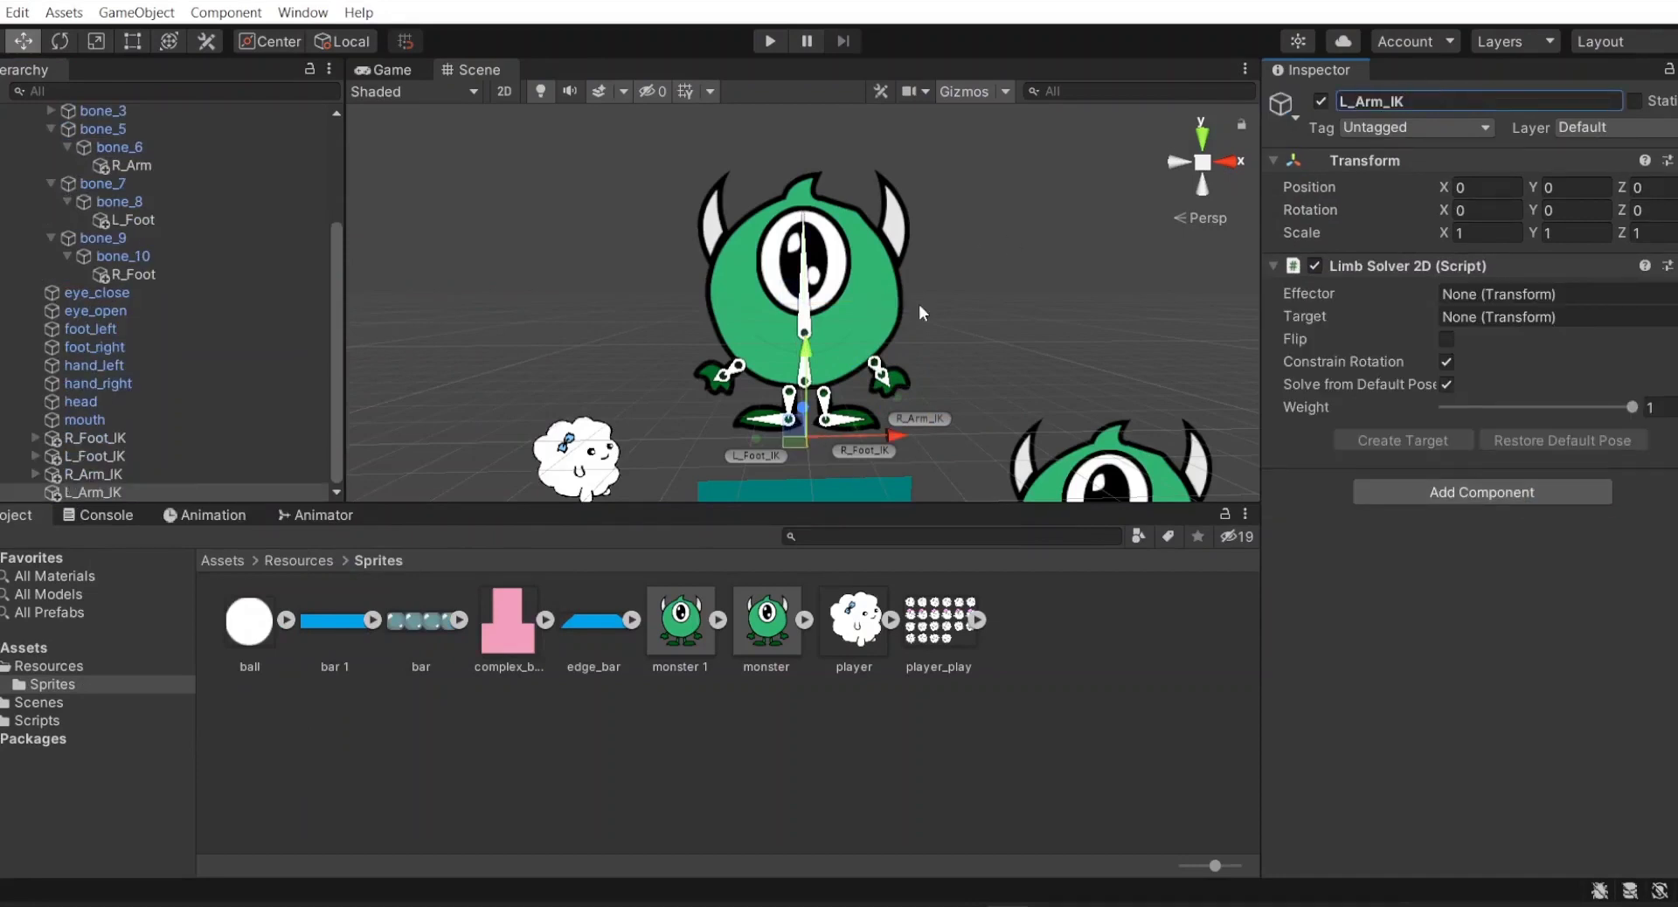
- Move L_Arm_IK below the left hand to about X -2.33, Y 0.37 and give it the gray label icon
drag(889, 448, 769, 432)
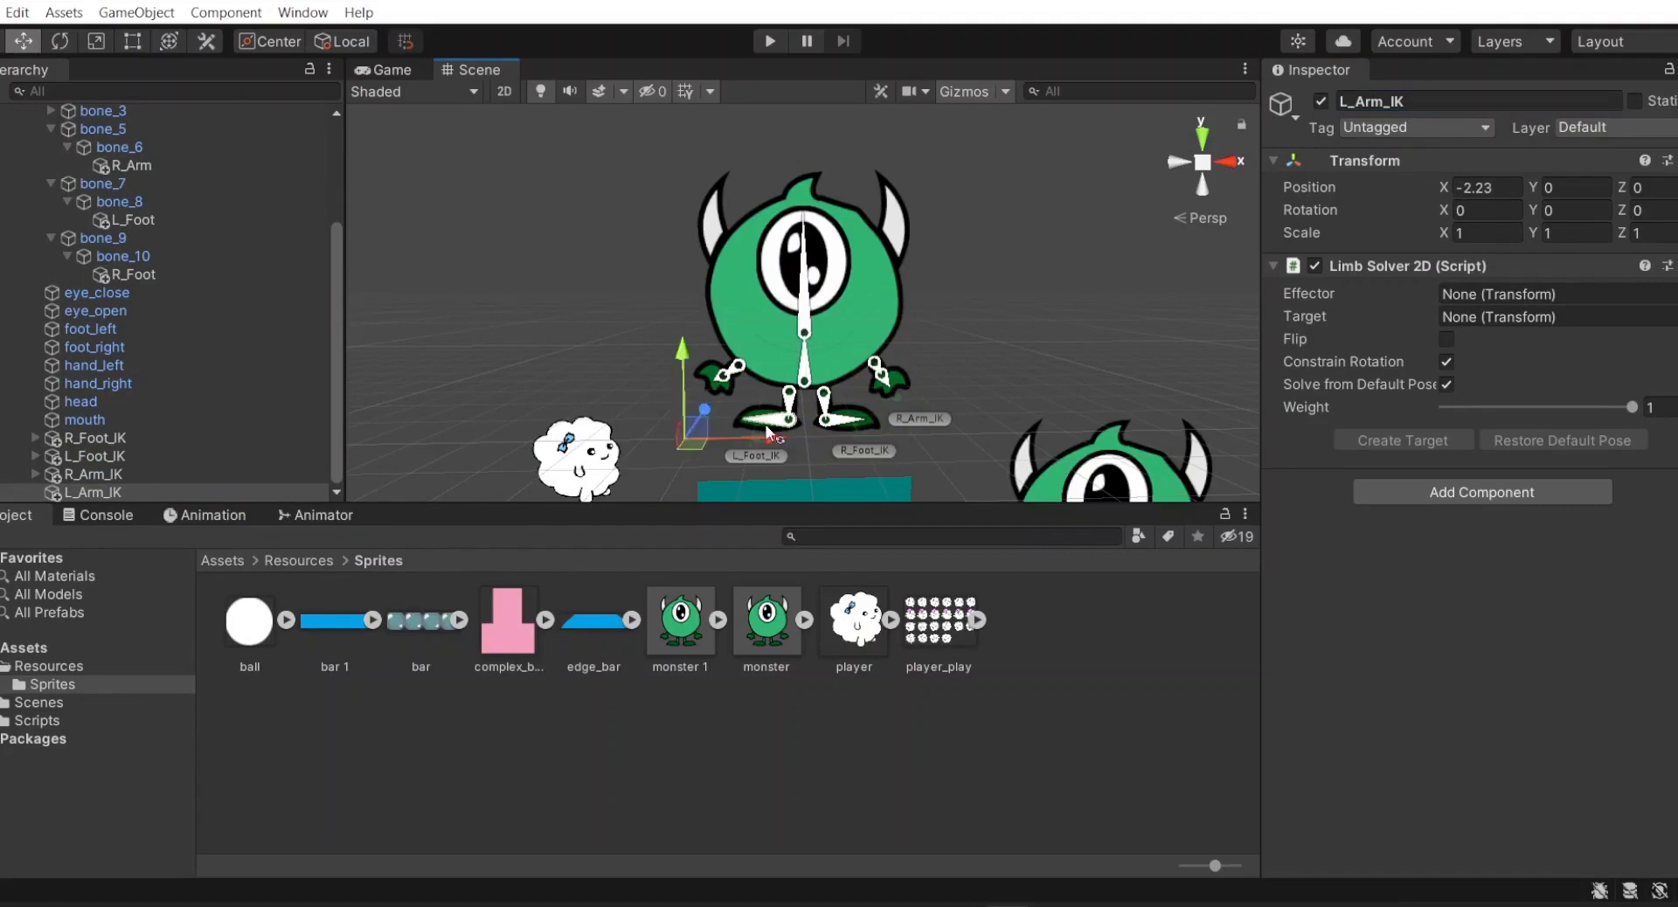
drag(683, 374, 687, 362)
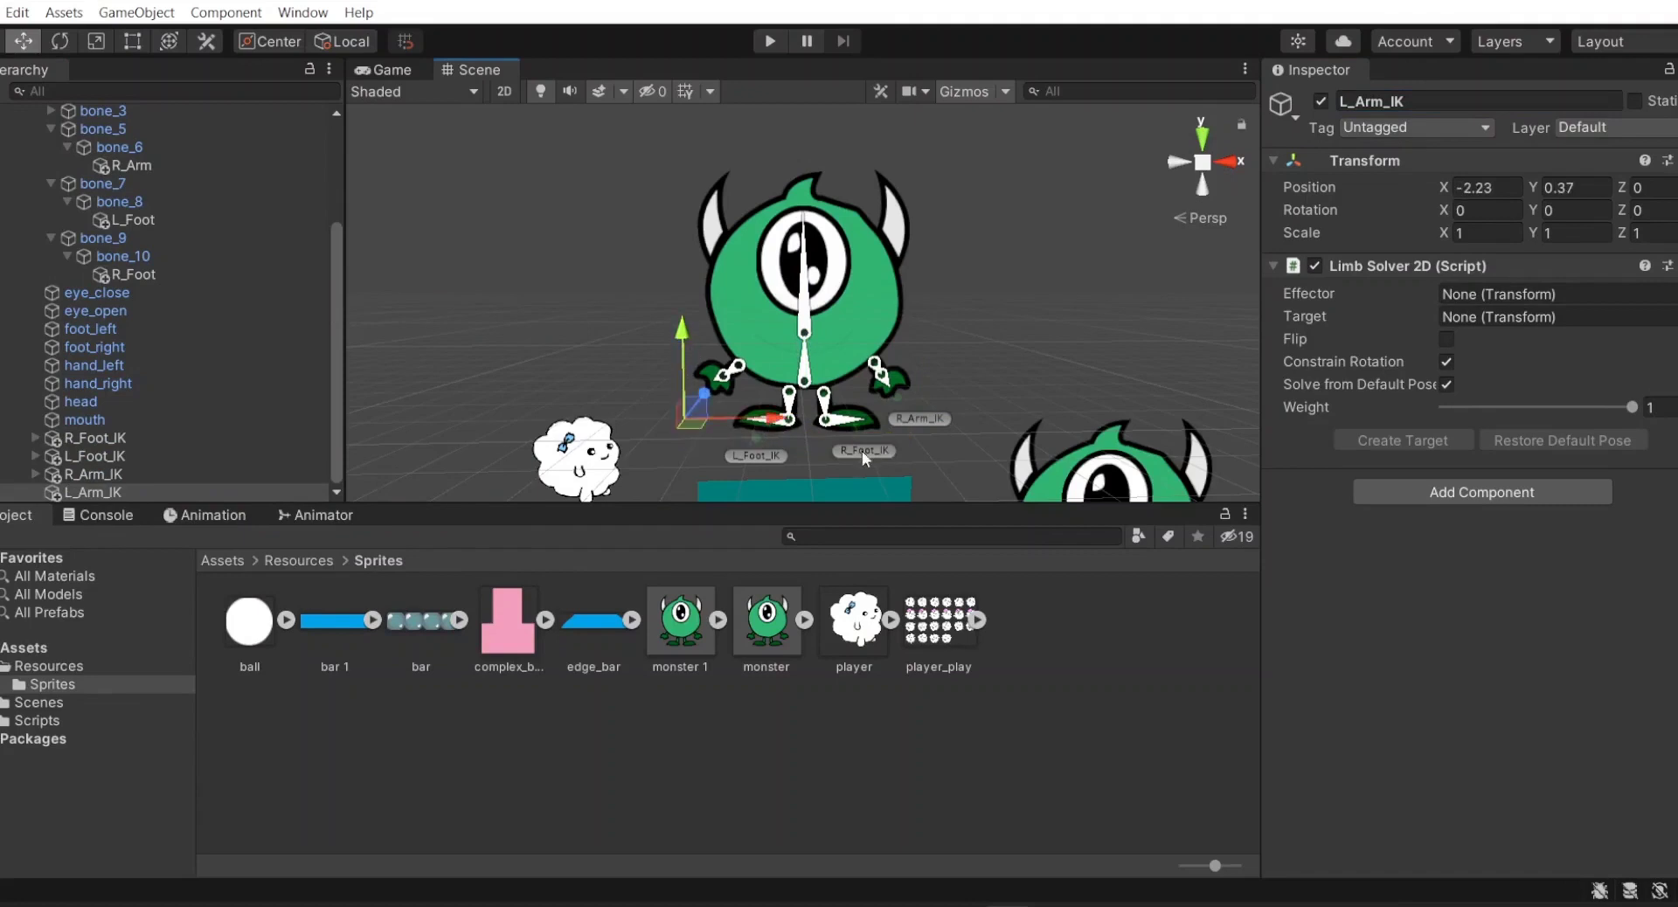
drag(774, 420, 768, 420)
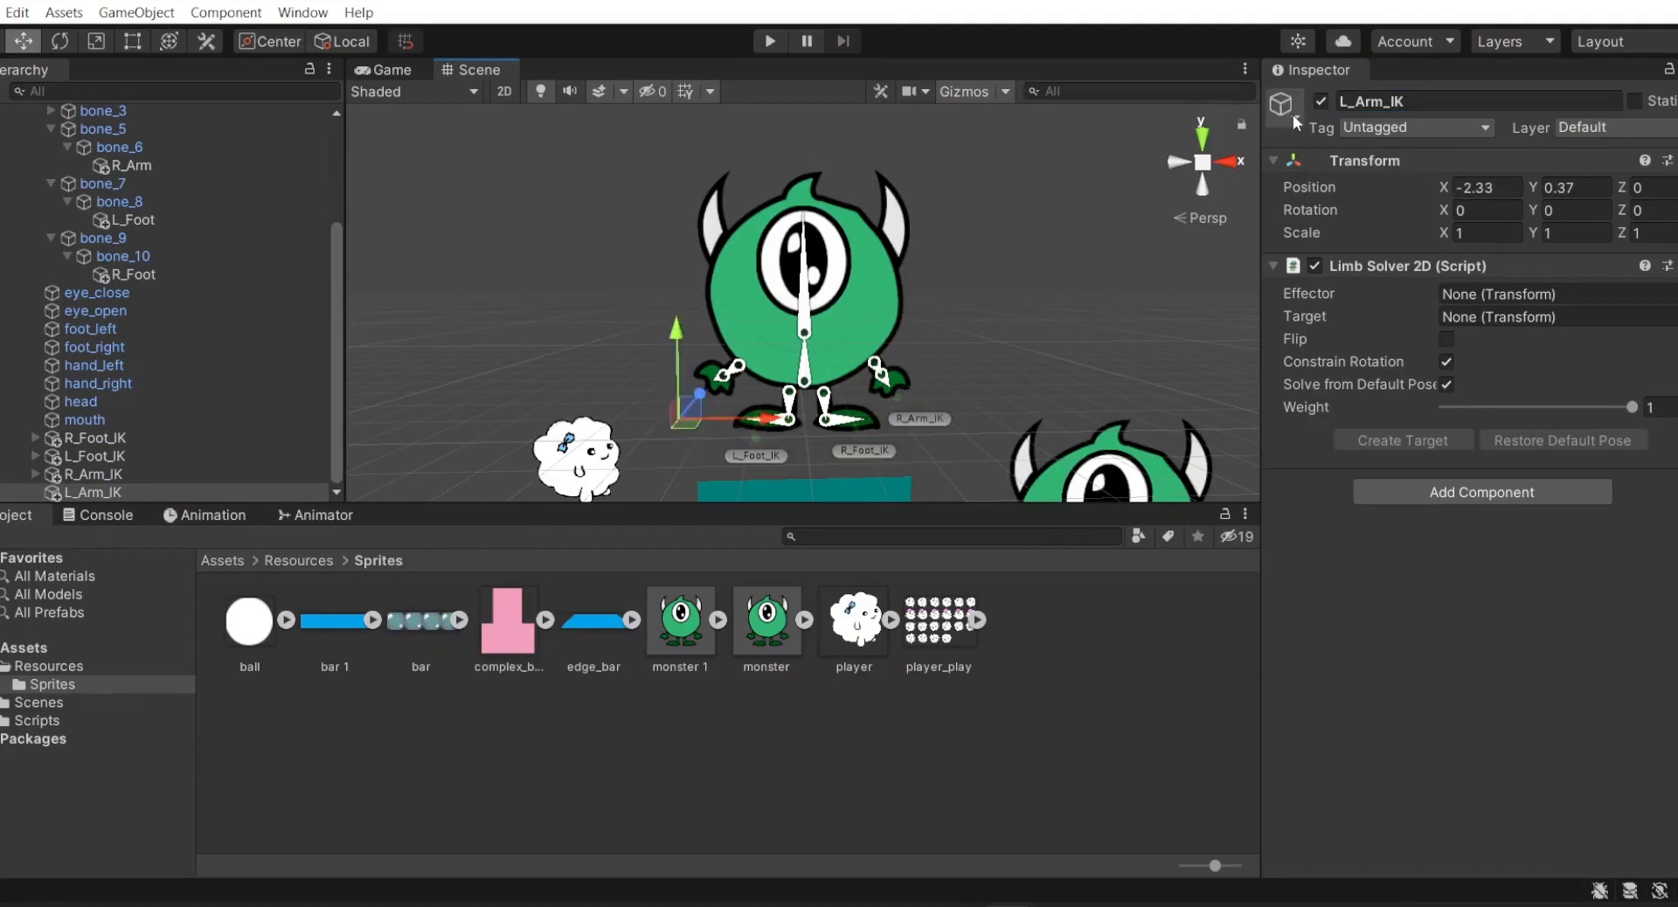
click(1281, 103)
click(1290, 166)
- Rename the Left_arm_target object under bone_4 of monster 1 to Left_Arm
click(50, 112)
click(50, 111)
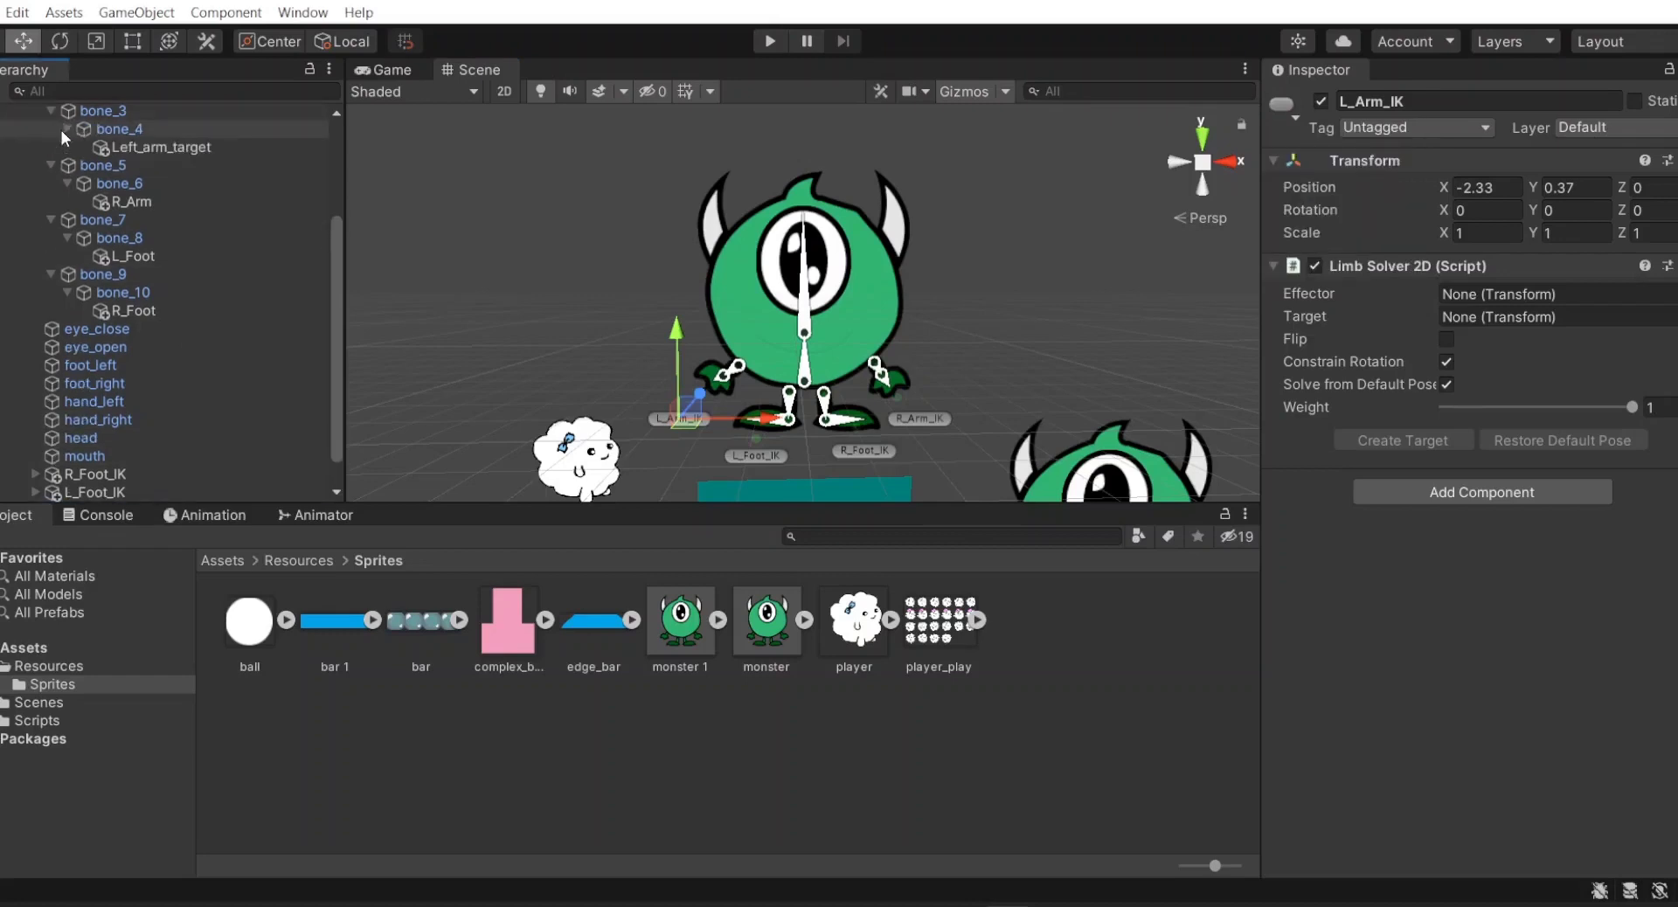
scroll(61, 129, up, 3)
click(71, 256)
click(77, 276)
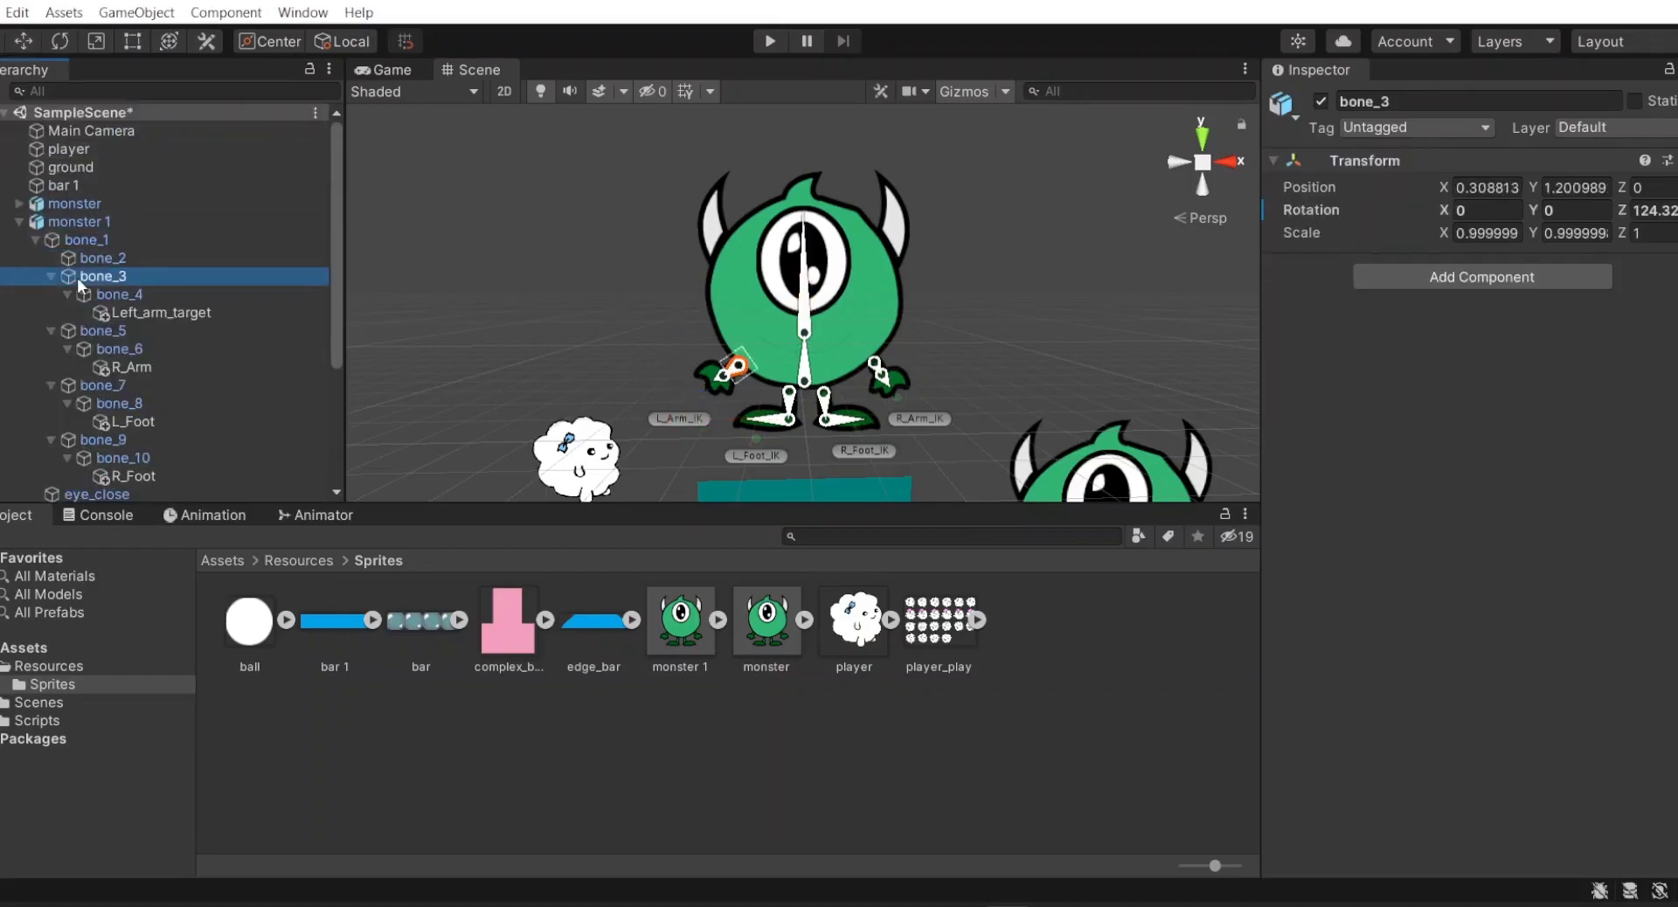
click(87, 292)
click(102, 309)
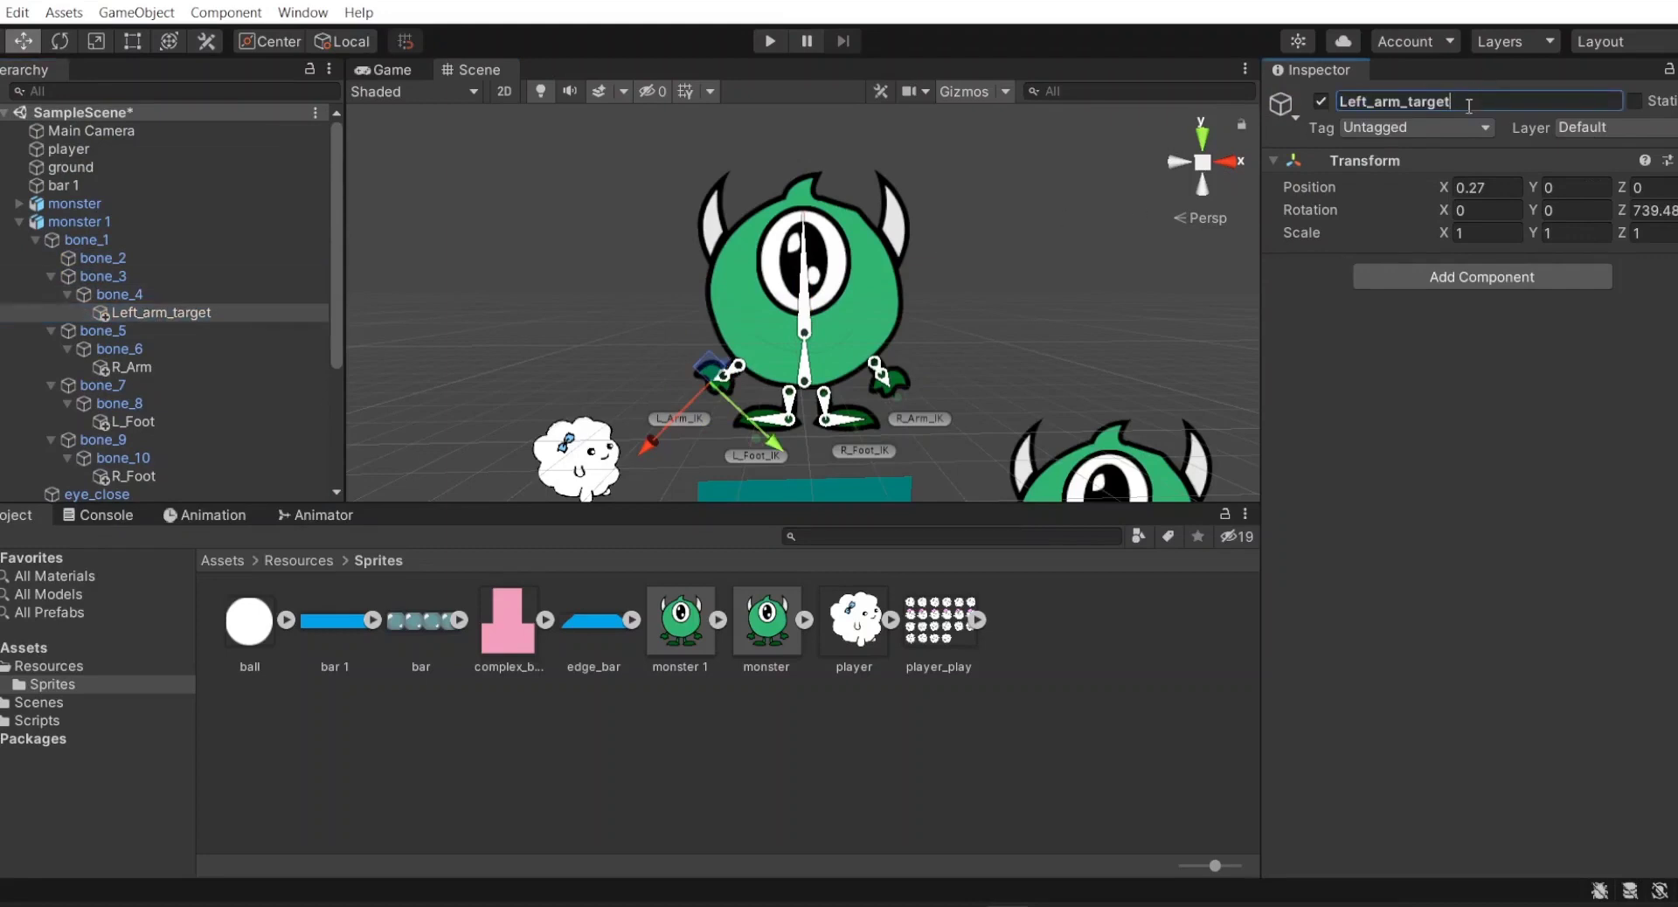
key(BackSpace)
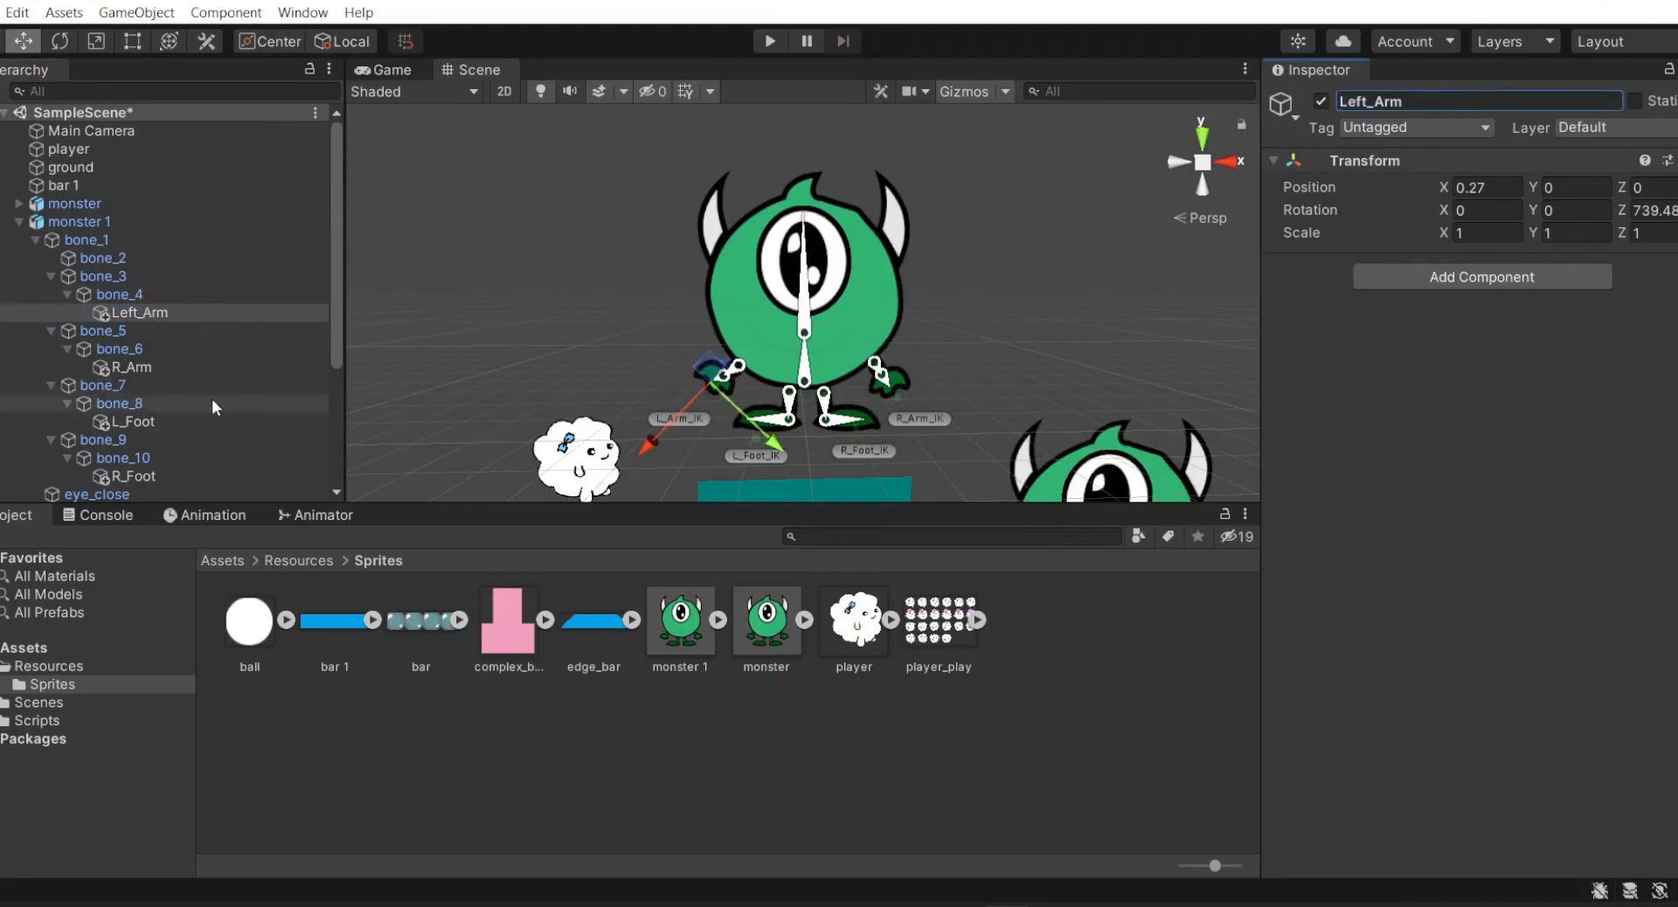
- Assign Left_Arm as the effector of the L_Arm_IK limb solver and create its target
scroll(175, 402, down, 4)
click(92, 492)
drag(140, 111, 1481, 295)
click(1403, 441)
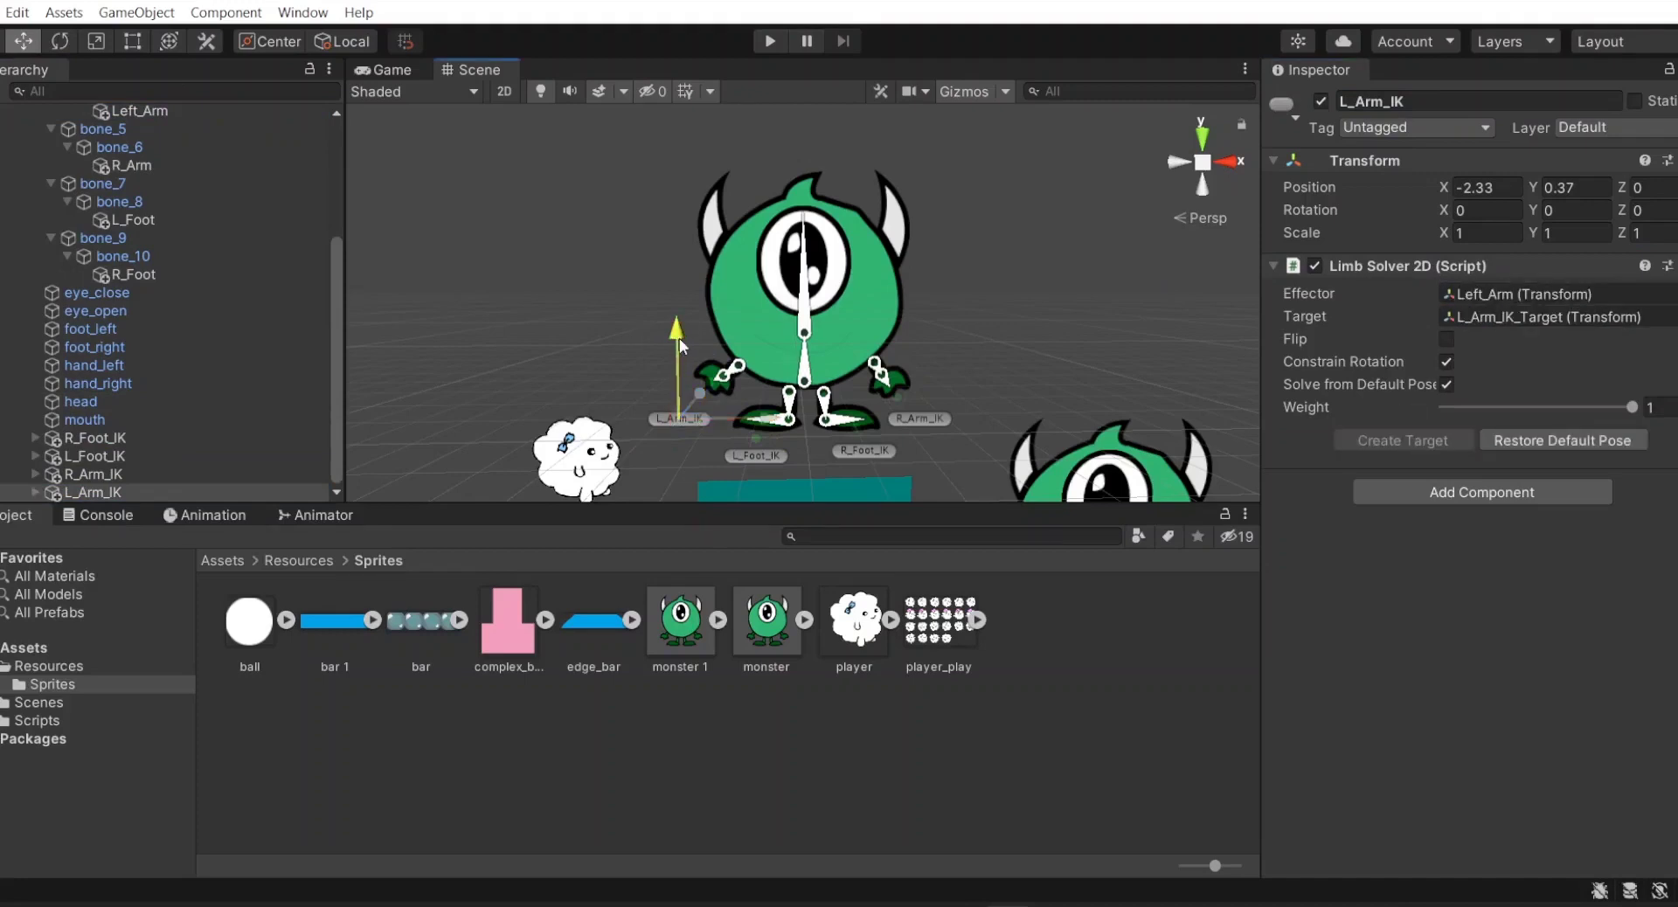
- Lower L_Arm_IK to about Y -0.01 and move R_Arm_IK to about X 2.33, Y 0.09
drag(679, 340, 670, 362)
click(91, 474)
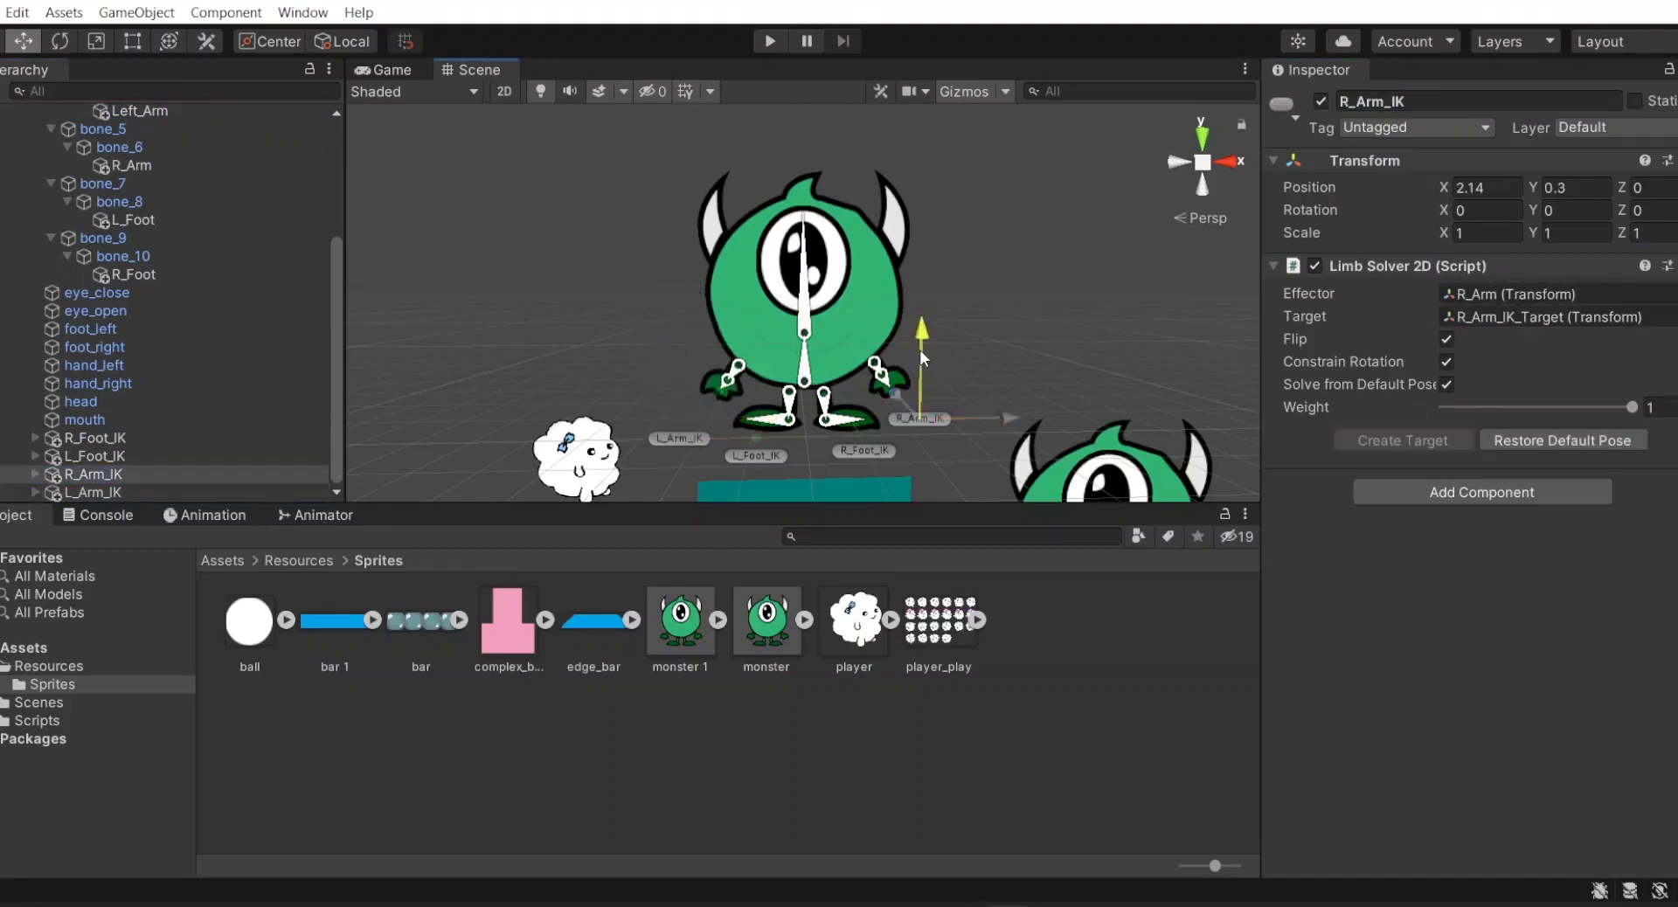
mouse_move(988, 417)
mouse_down()
mouse_move(996, 363)
mouse_move(1004, 428)
mouse_up()
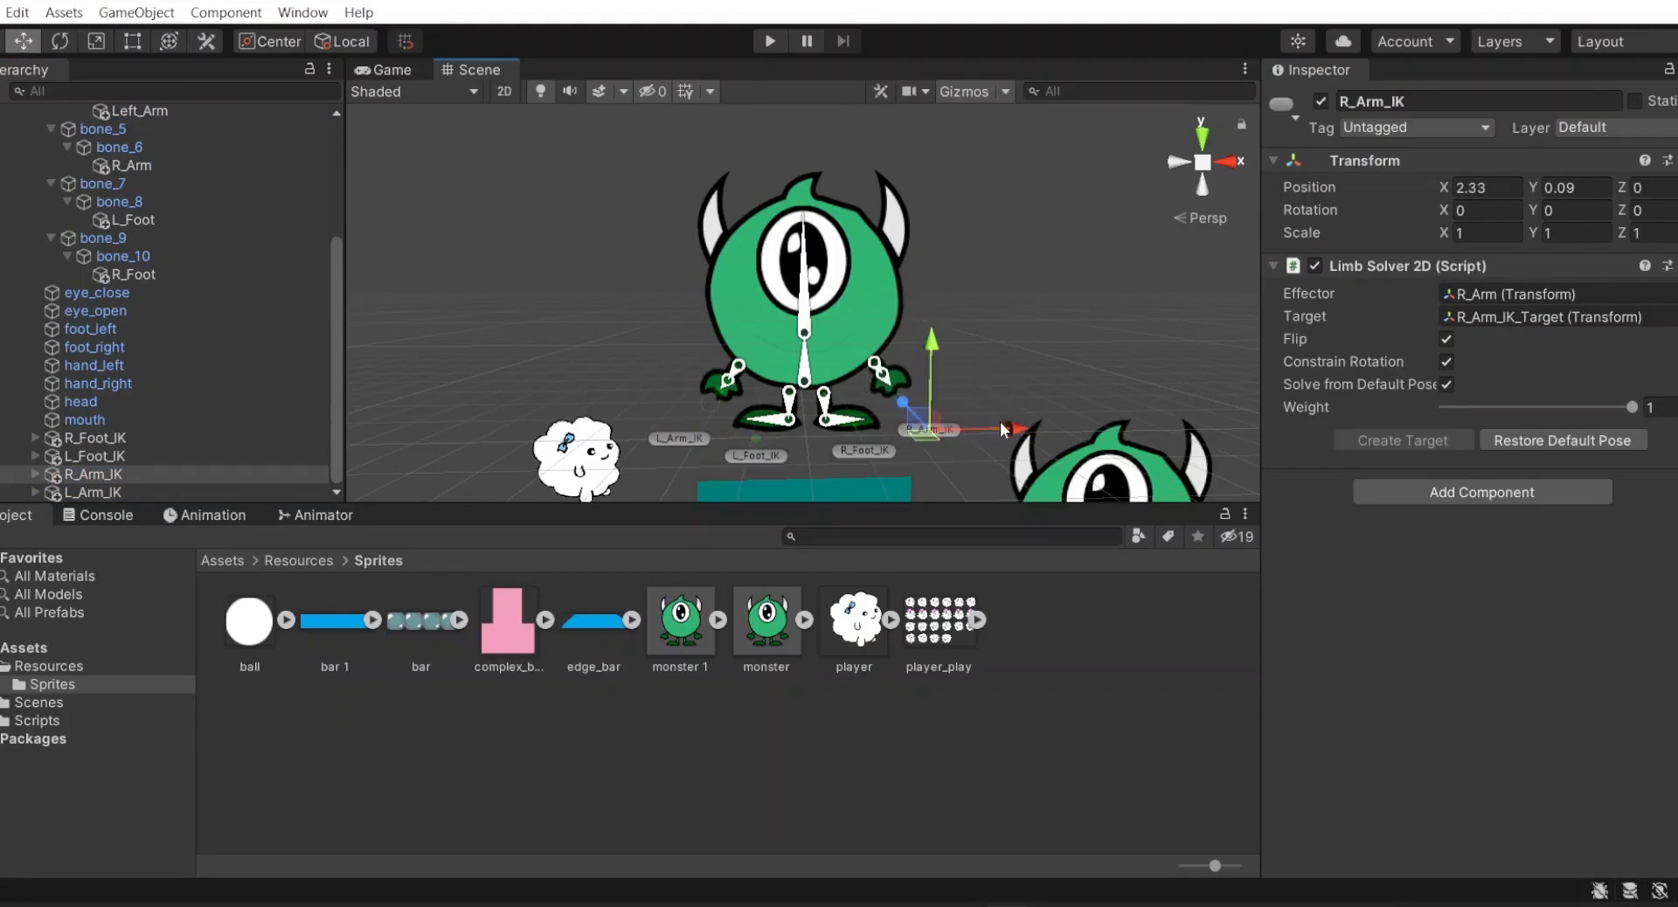
click(499, 260)
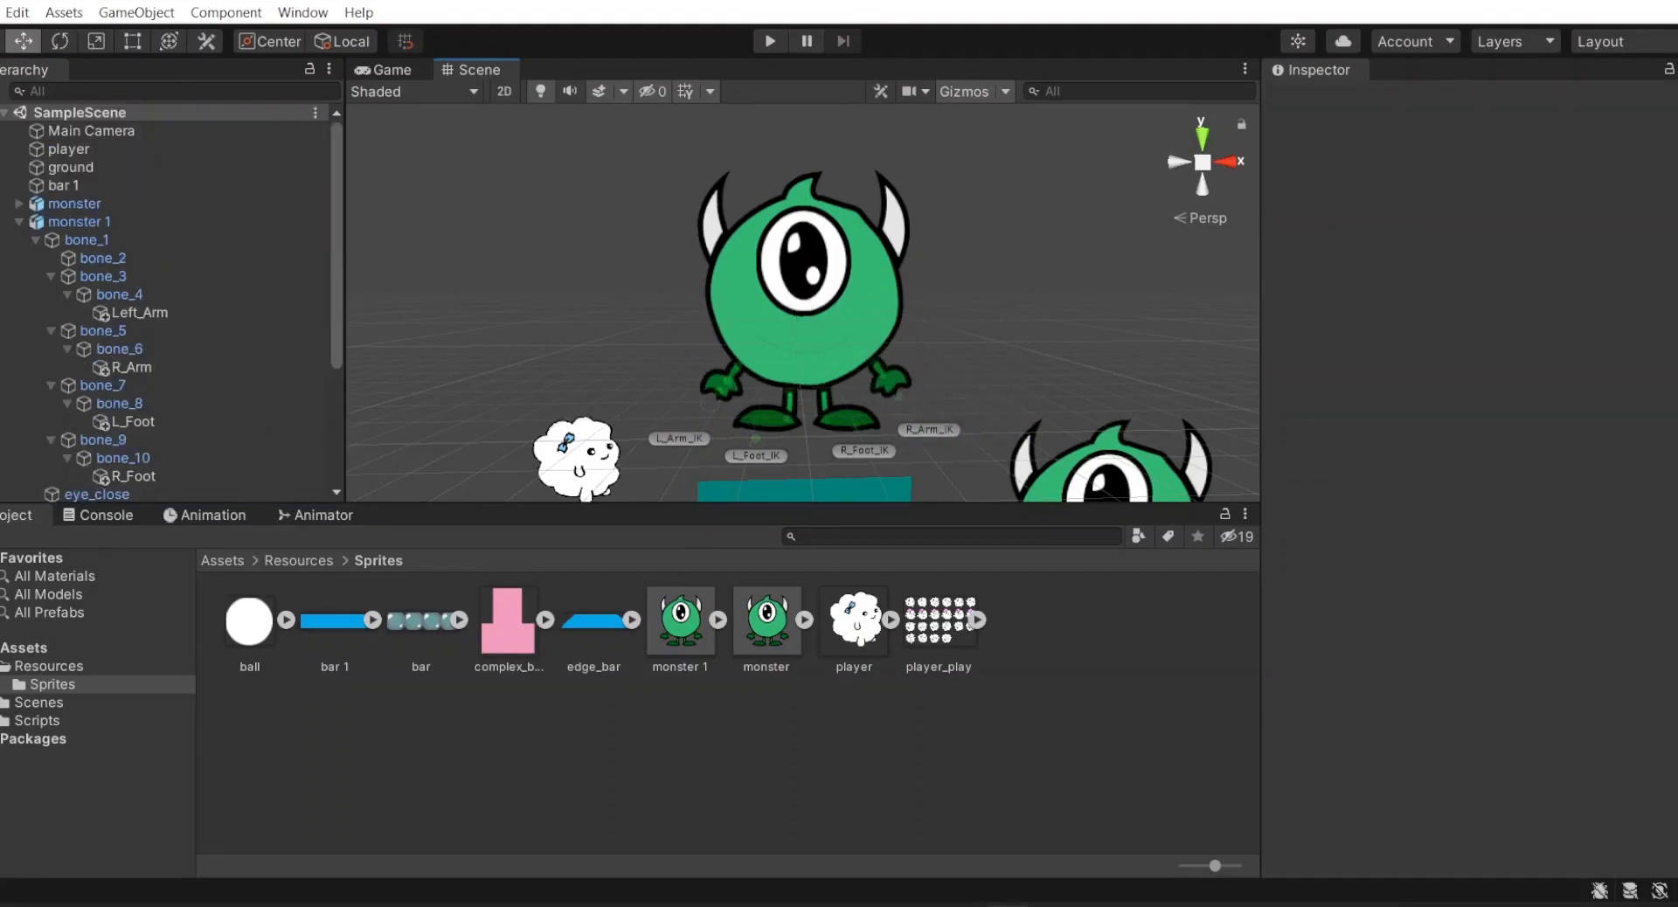
- Create an animation clip for monster 1 named Monster_1_move in the Assets/Resources folder
click(303, 12)
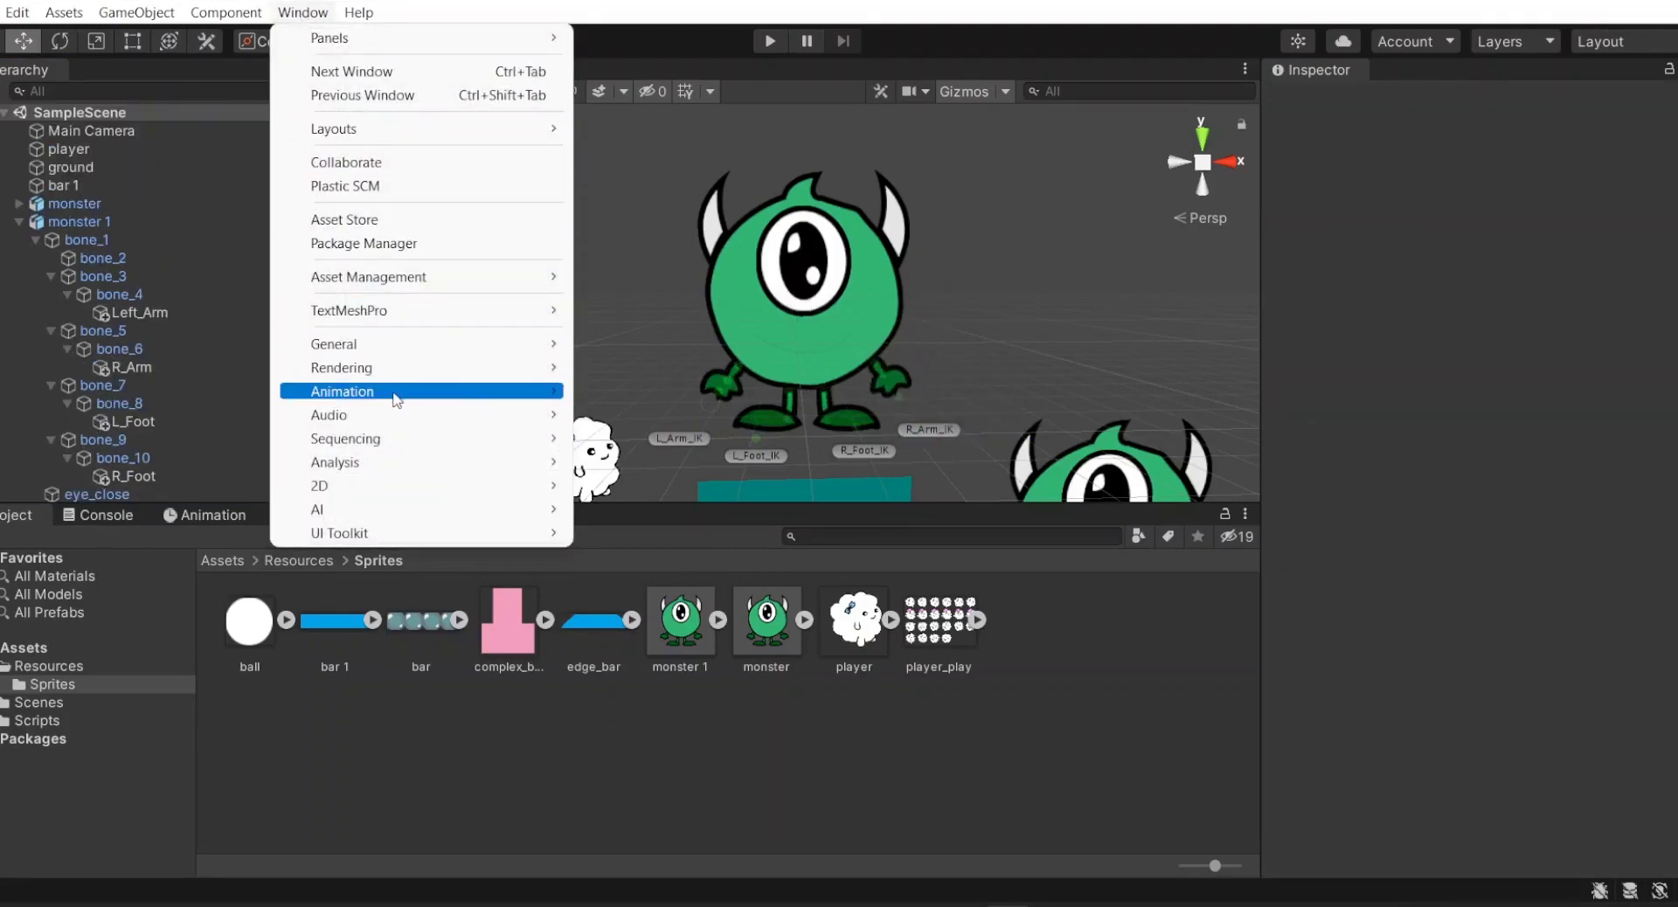
mouse_move(395, 395)
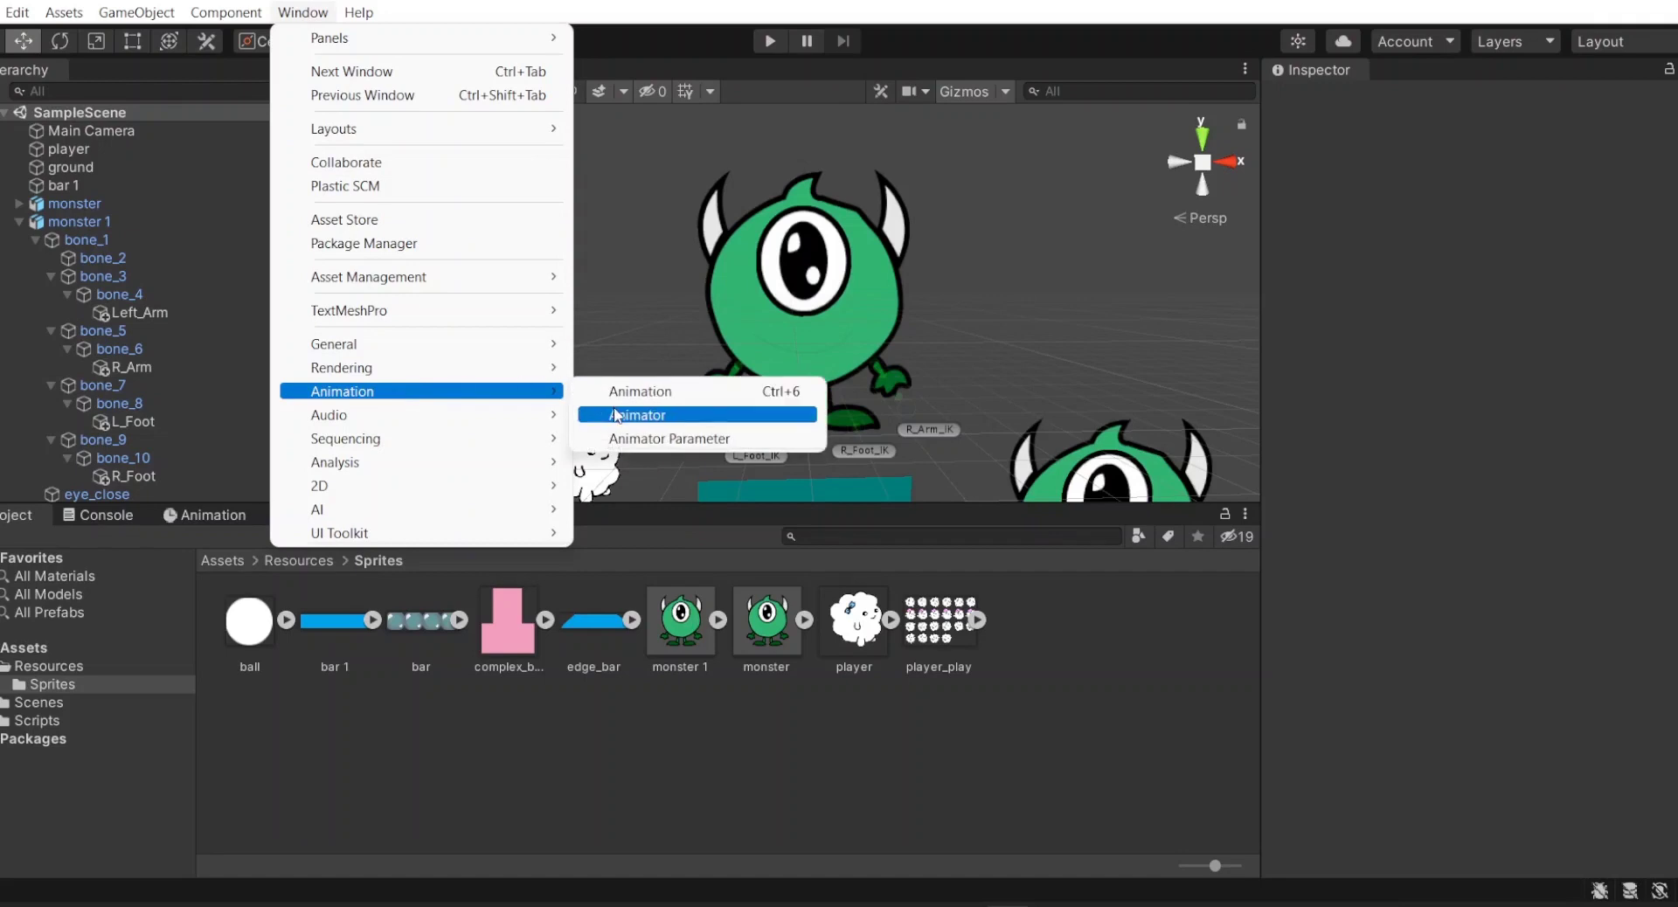
click(213, 515)
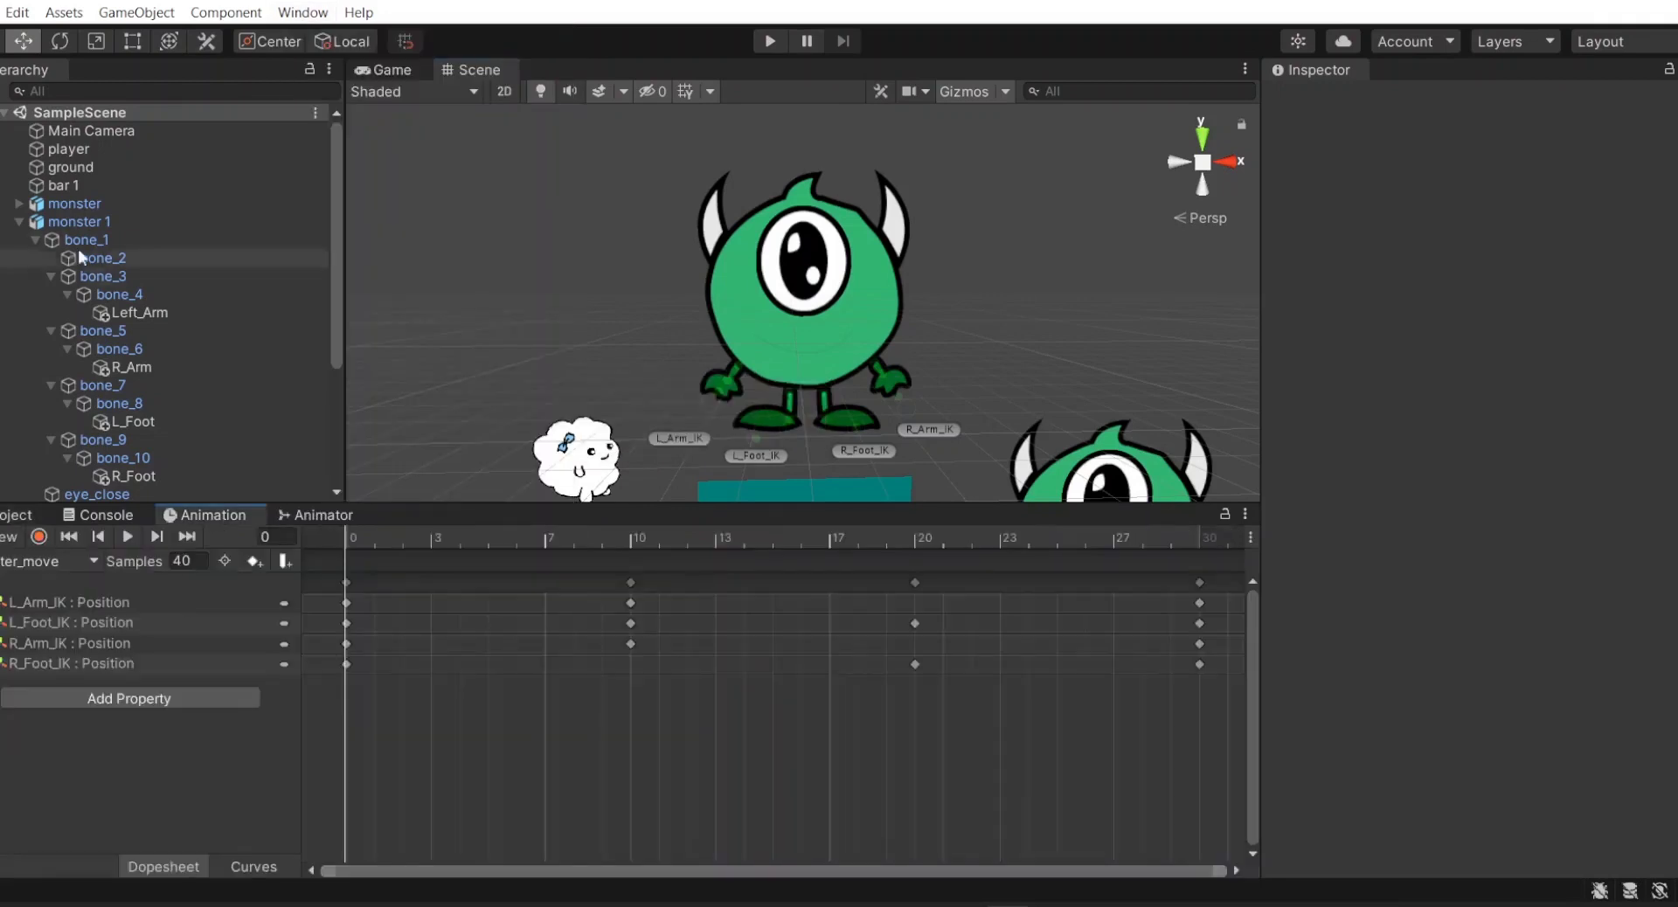
click(96, 222)
click(79, 202)
click(87, 222)
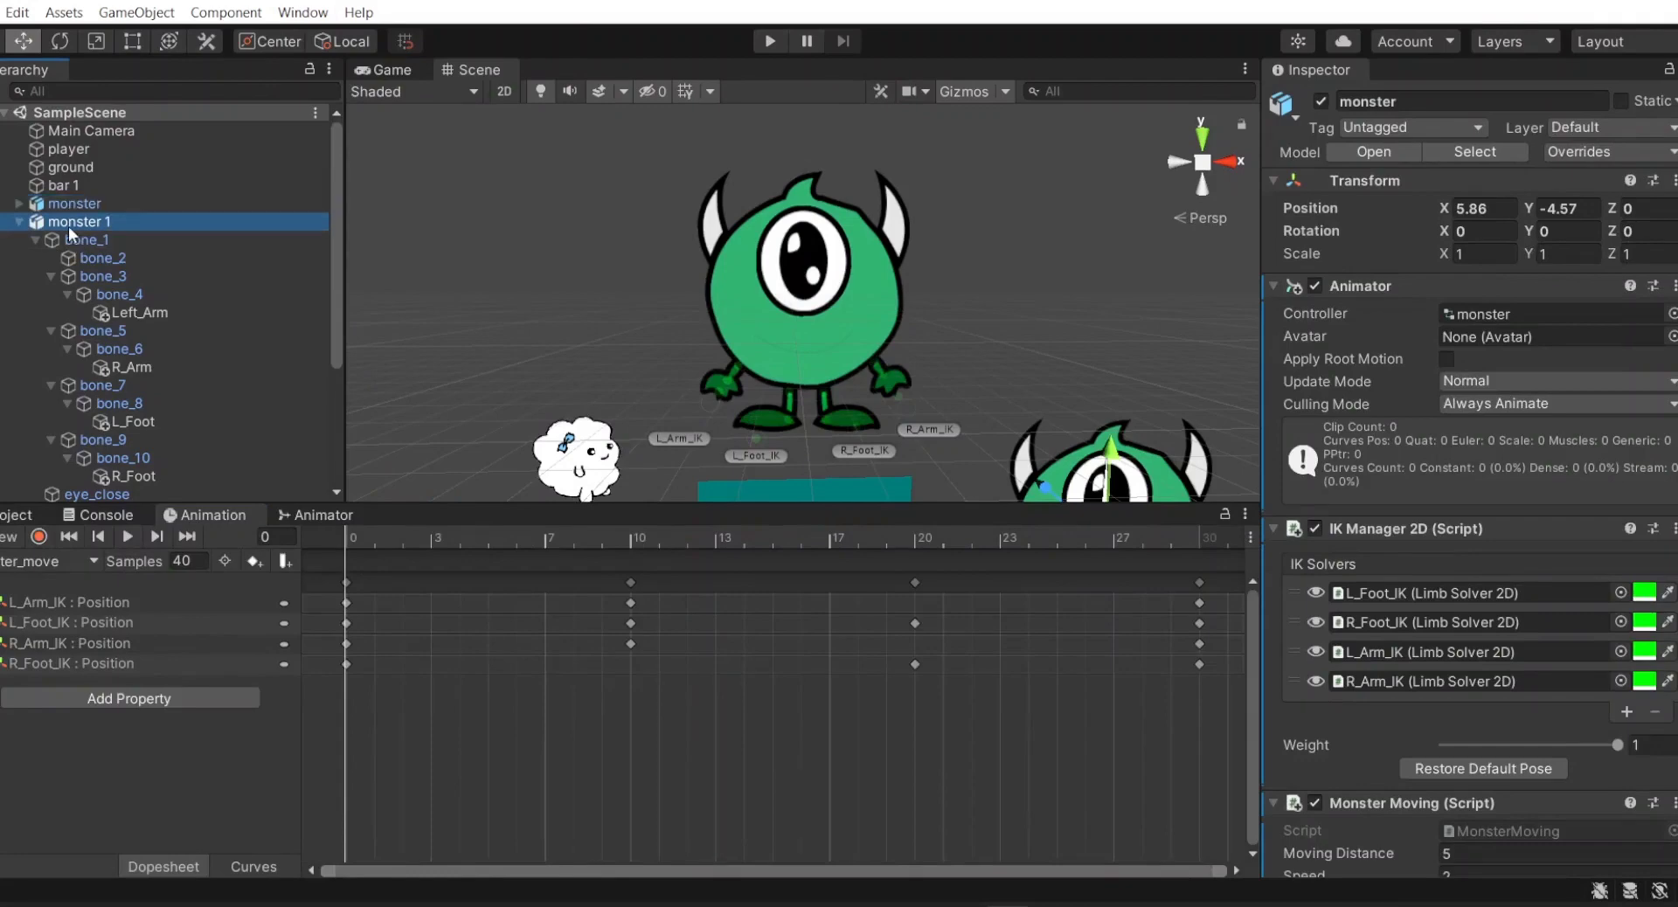
click(772, 742)
click(336, 86)
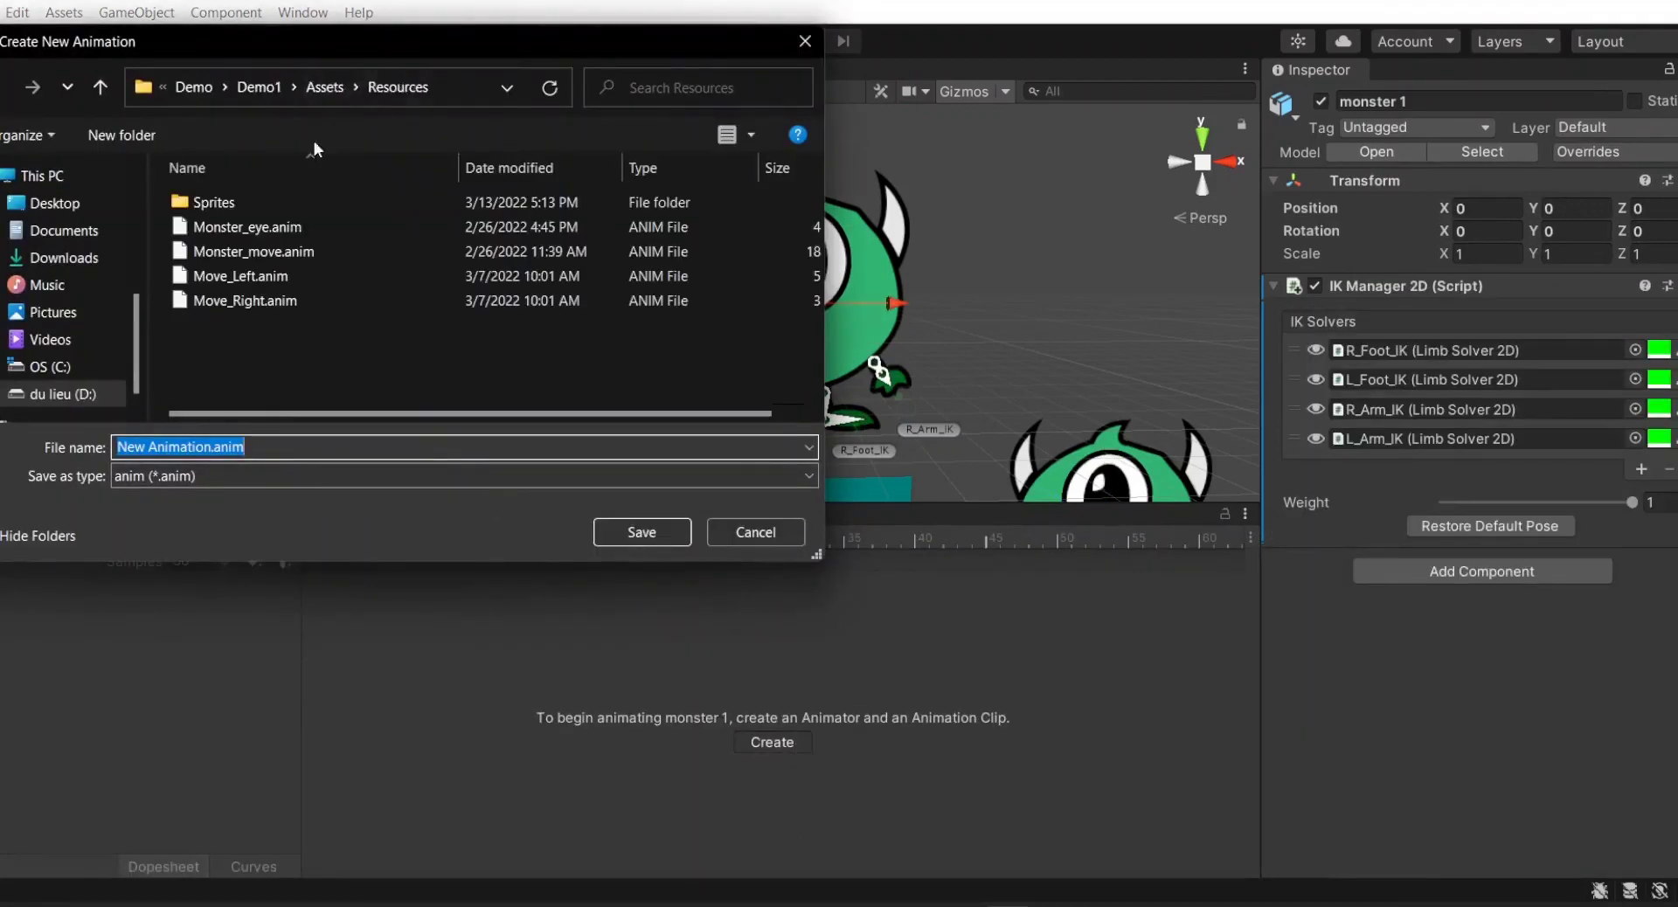
text(Monster_1_move)
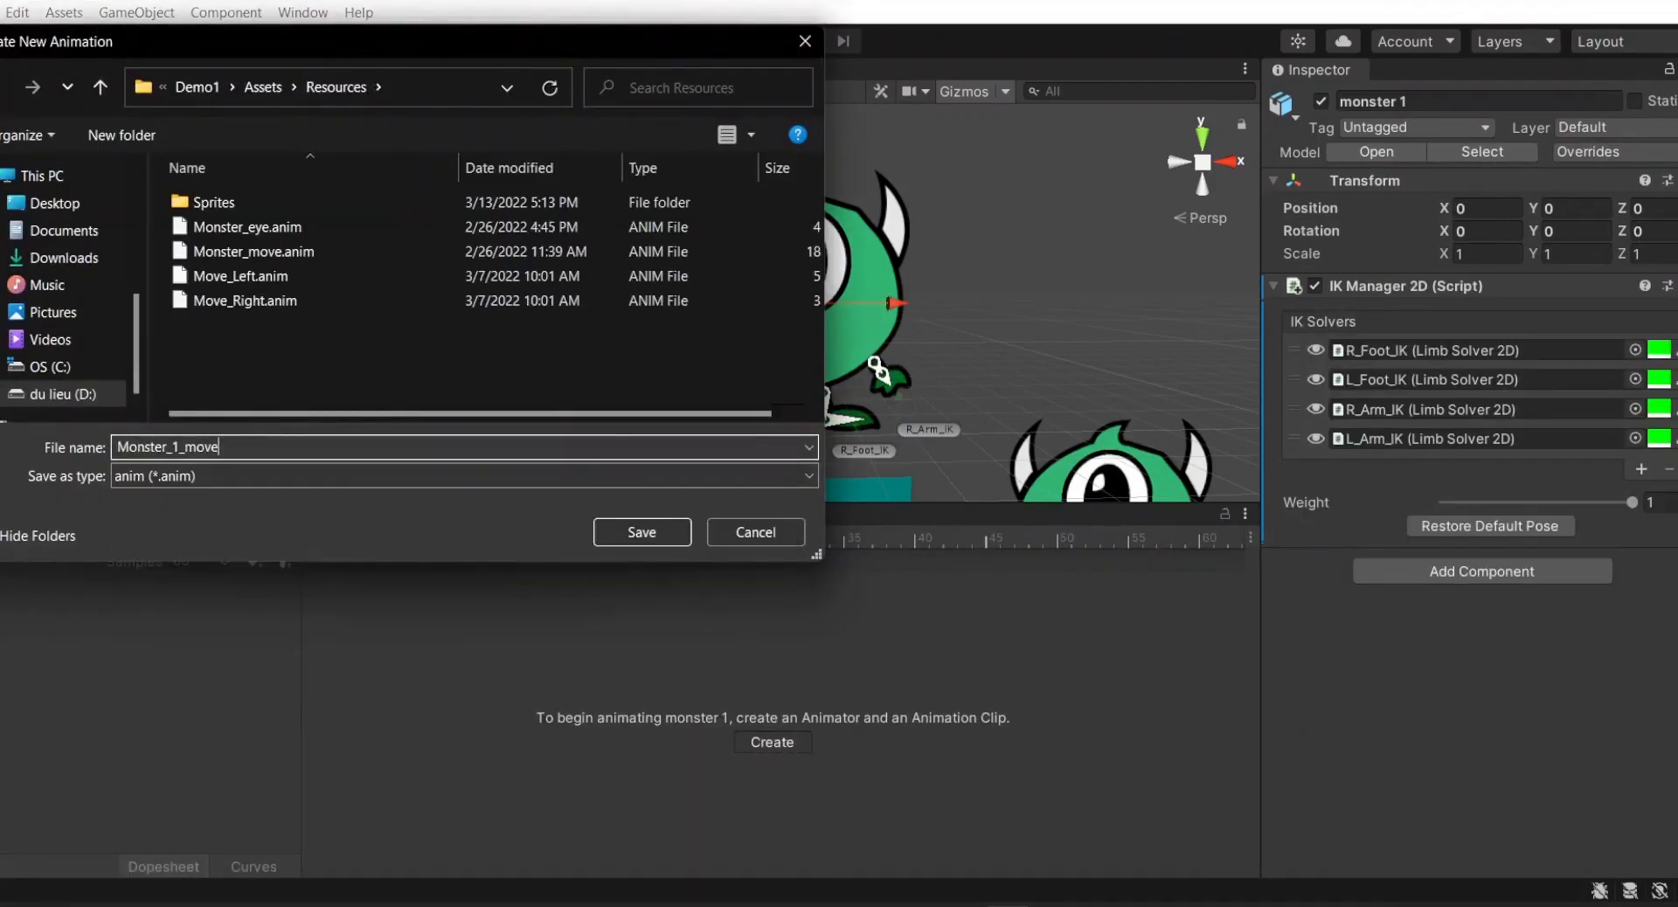
key(Return)
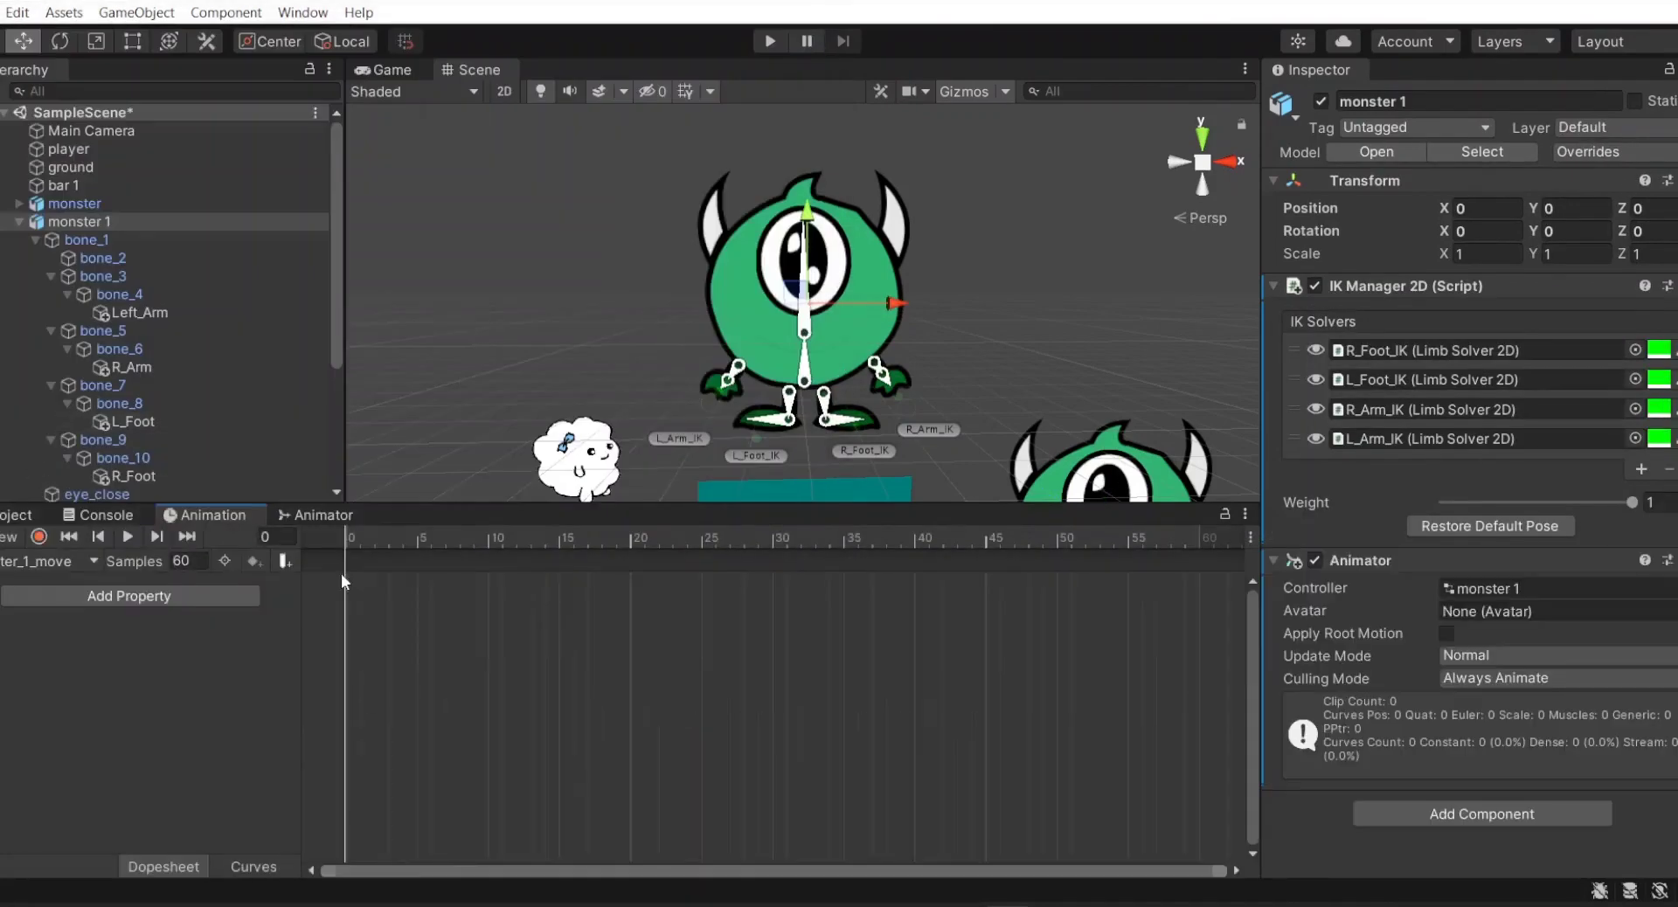
- Start keyframe recording and move L_Arm_IK to about X -2.95, Y 0.54 at frame 10
click(39, 536)
click(104, 276)
scroll(91, 416, down, 5)
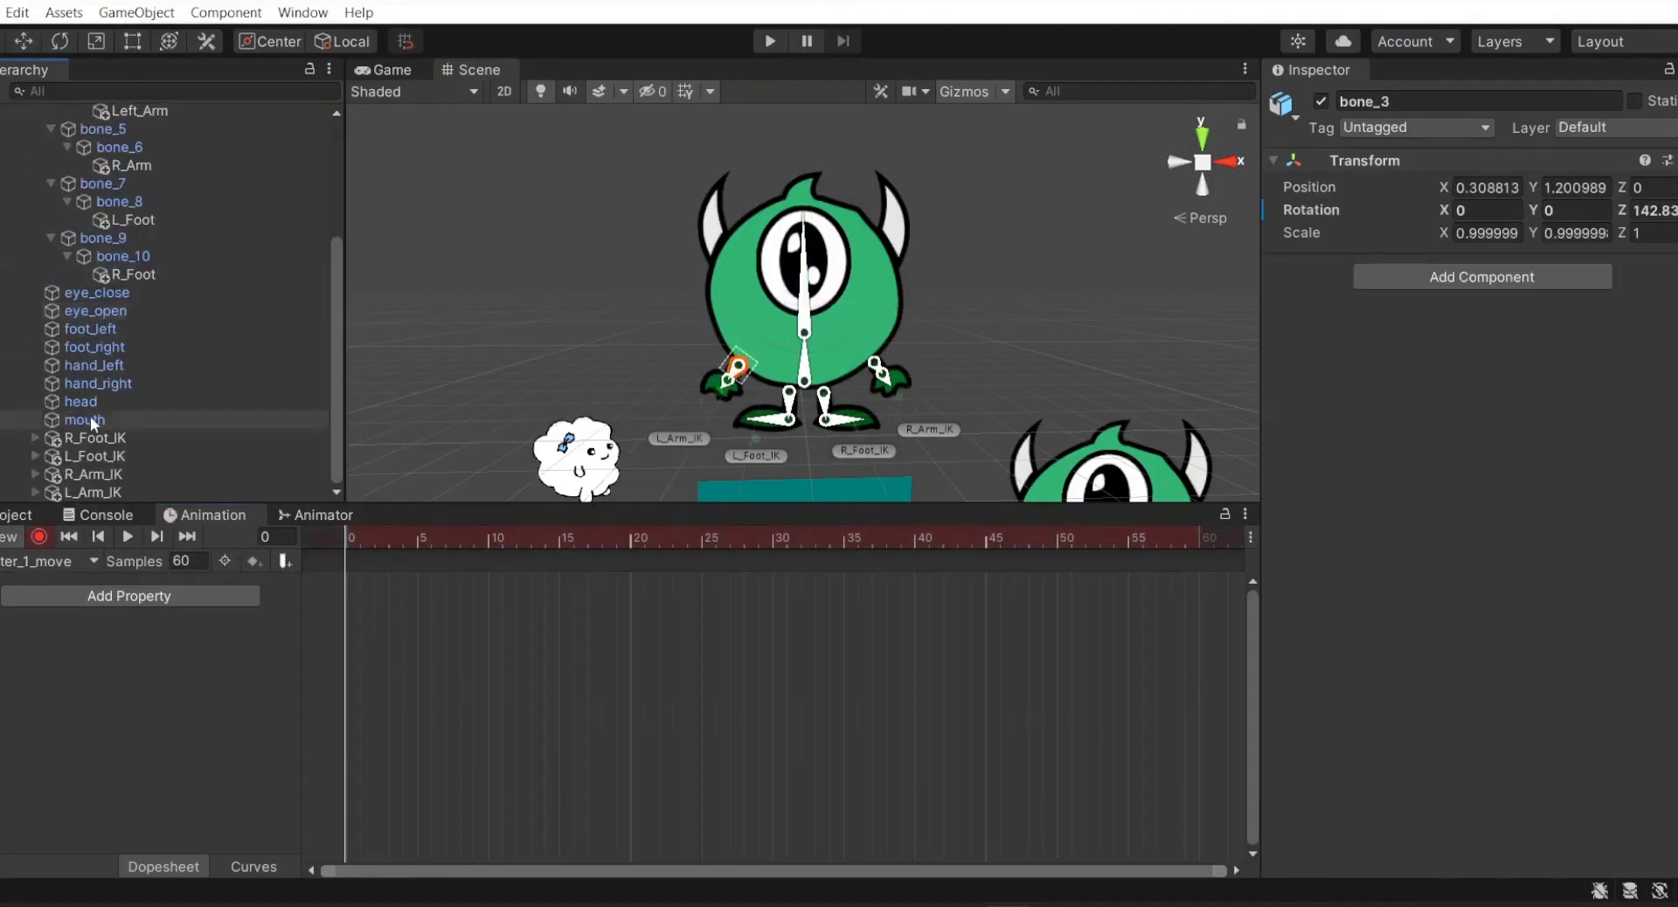
click(107, 492)
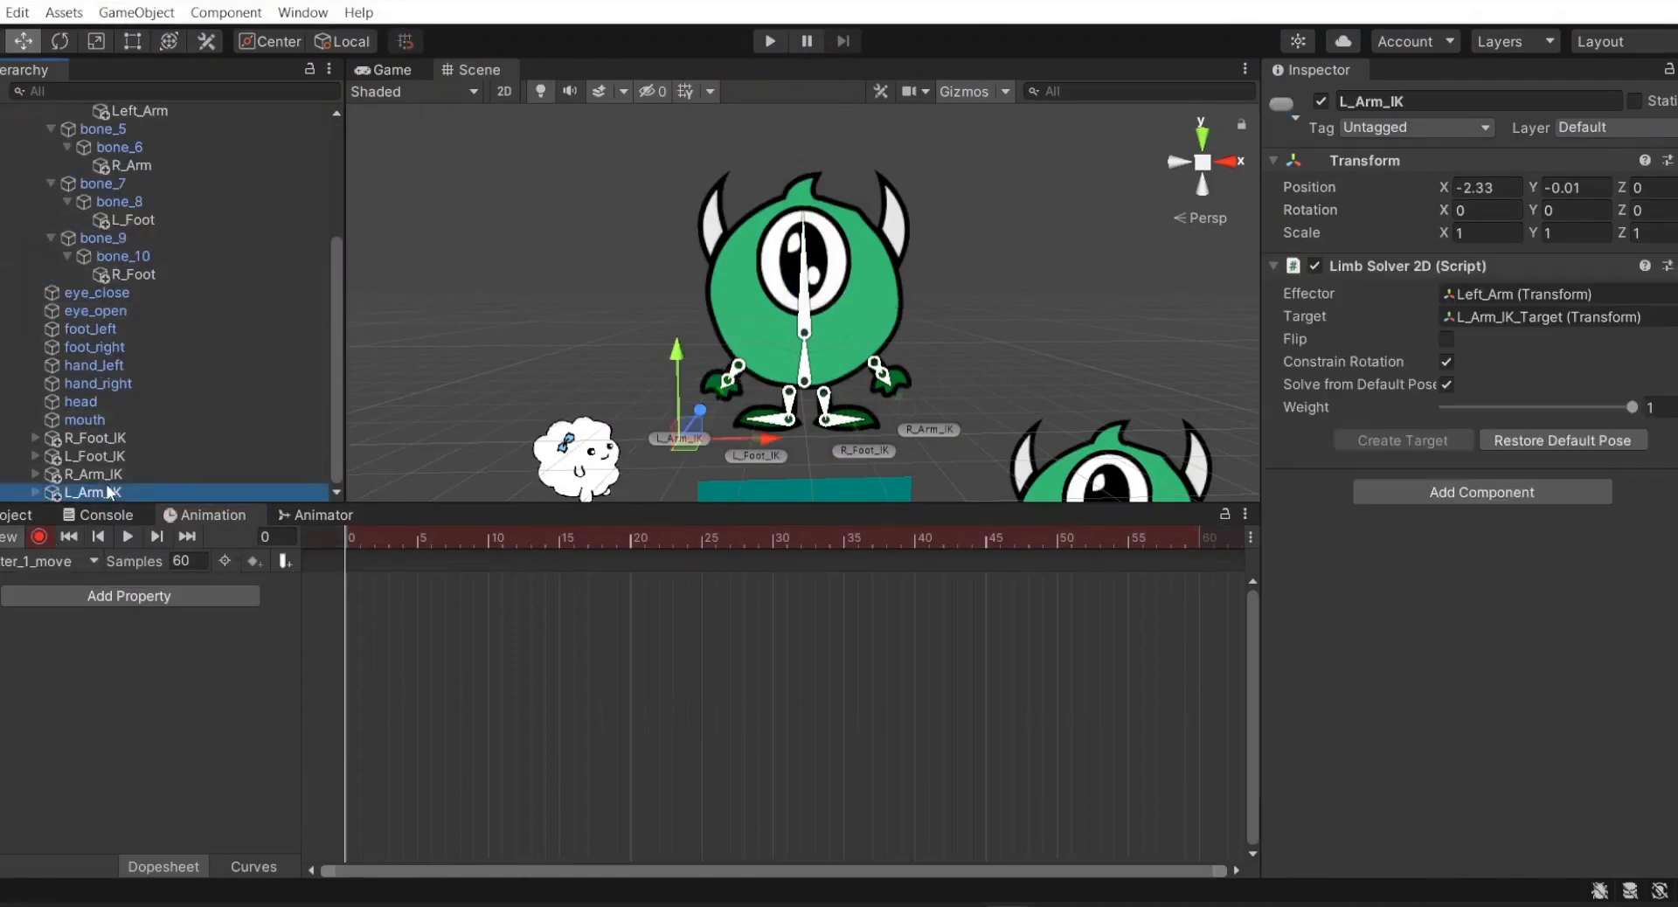
click(487, 539)
drag(676, 385, 677, 354)
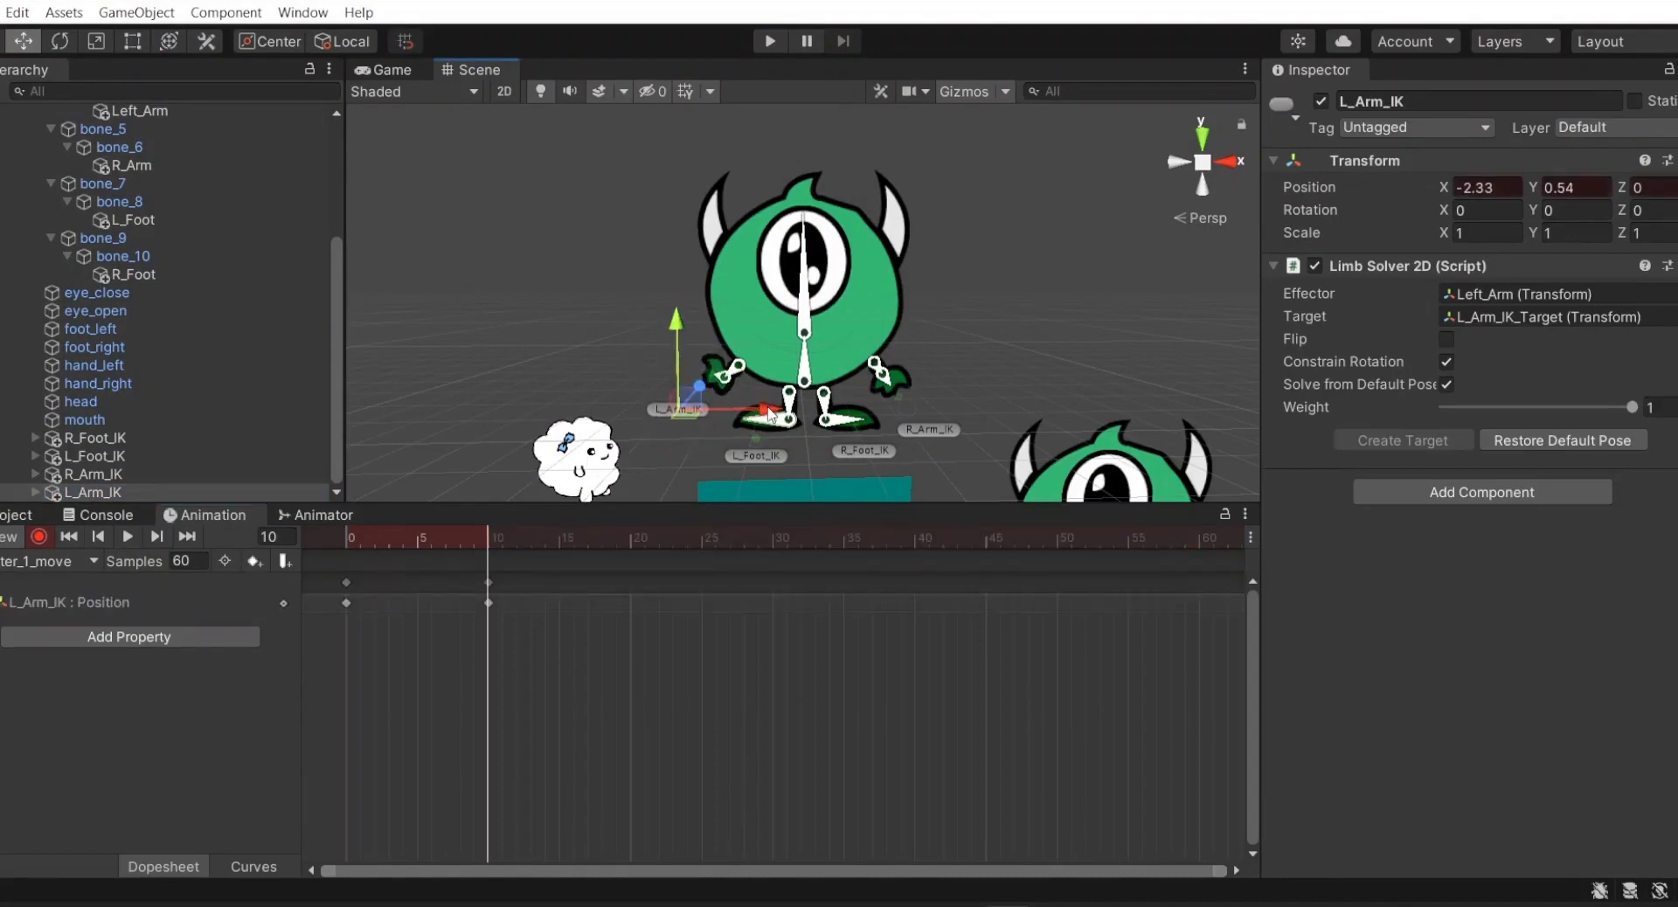
drag(769, 414, 736, 413)
- Move R_Foot_IK up and outward to about X 1.29, Y -0.1 at frame 10
click(101, 476)
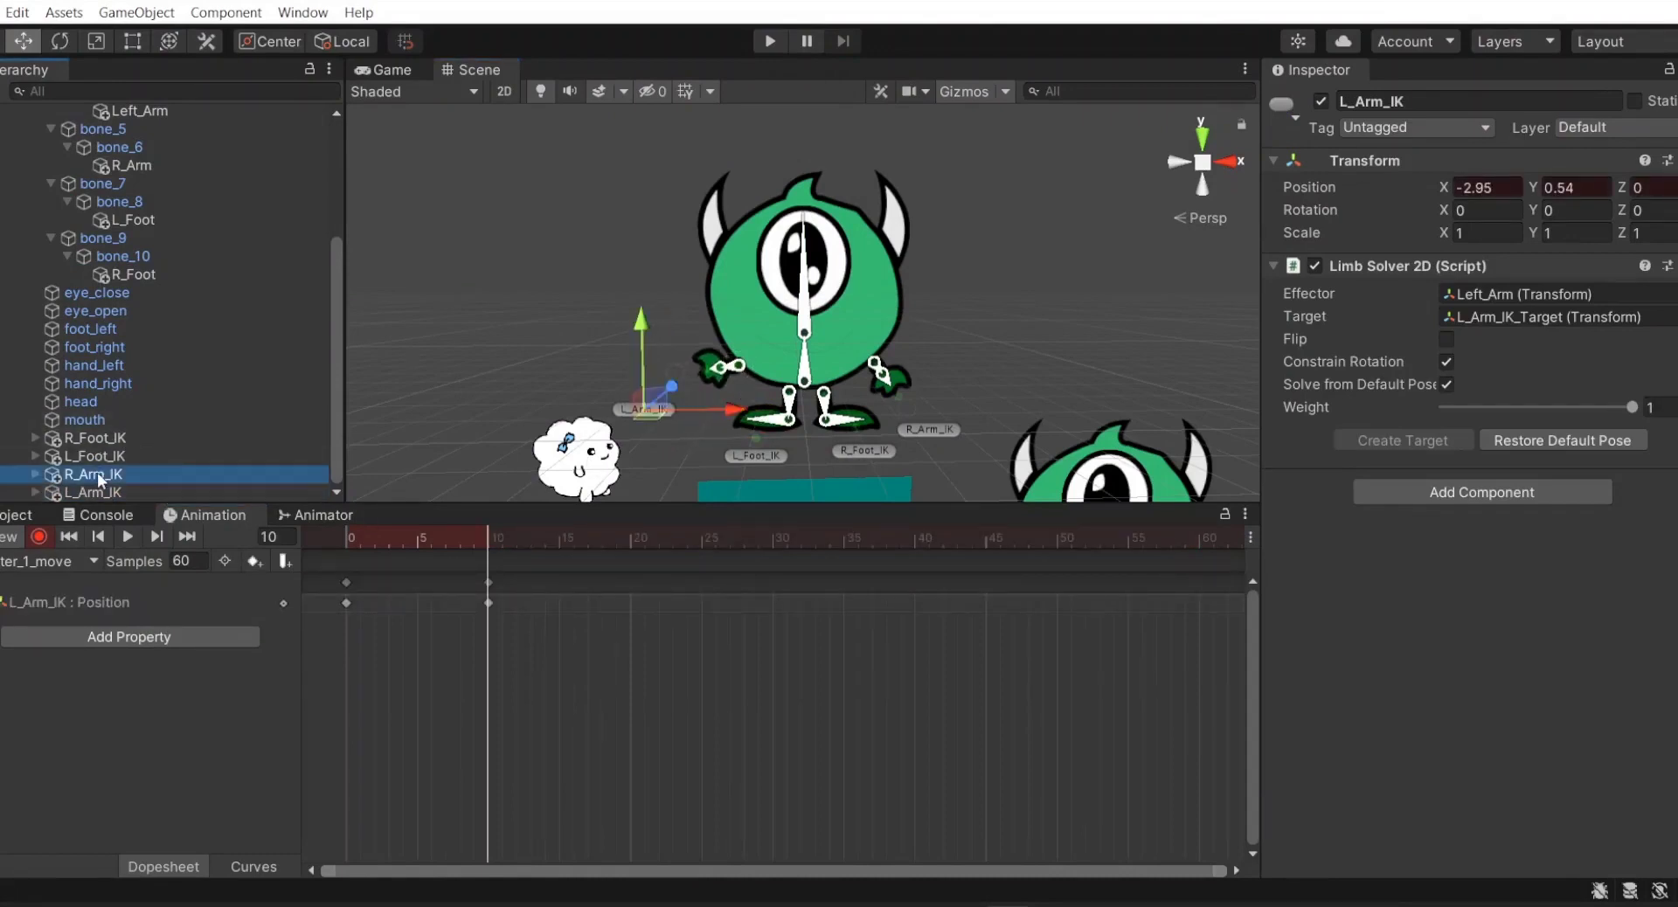
click(96, 438)
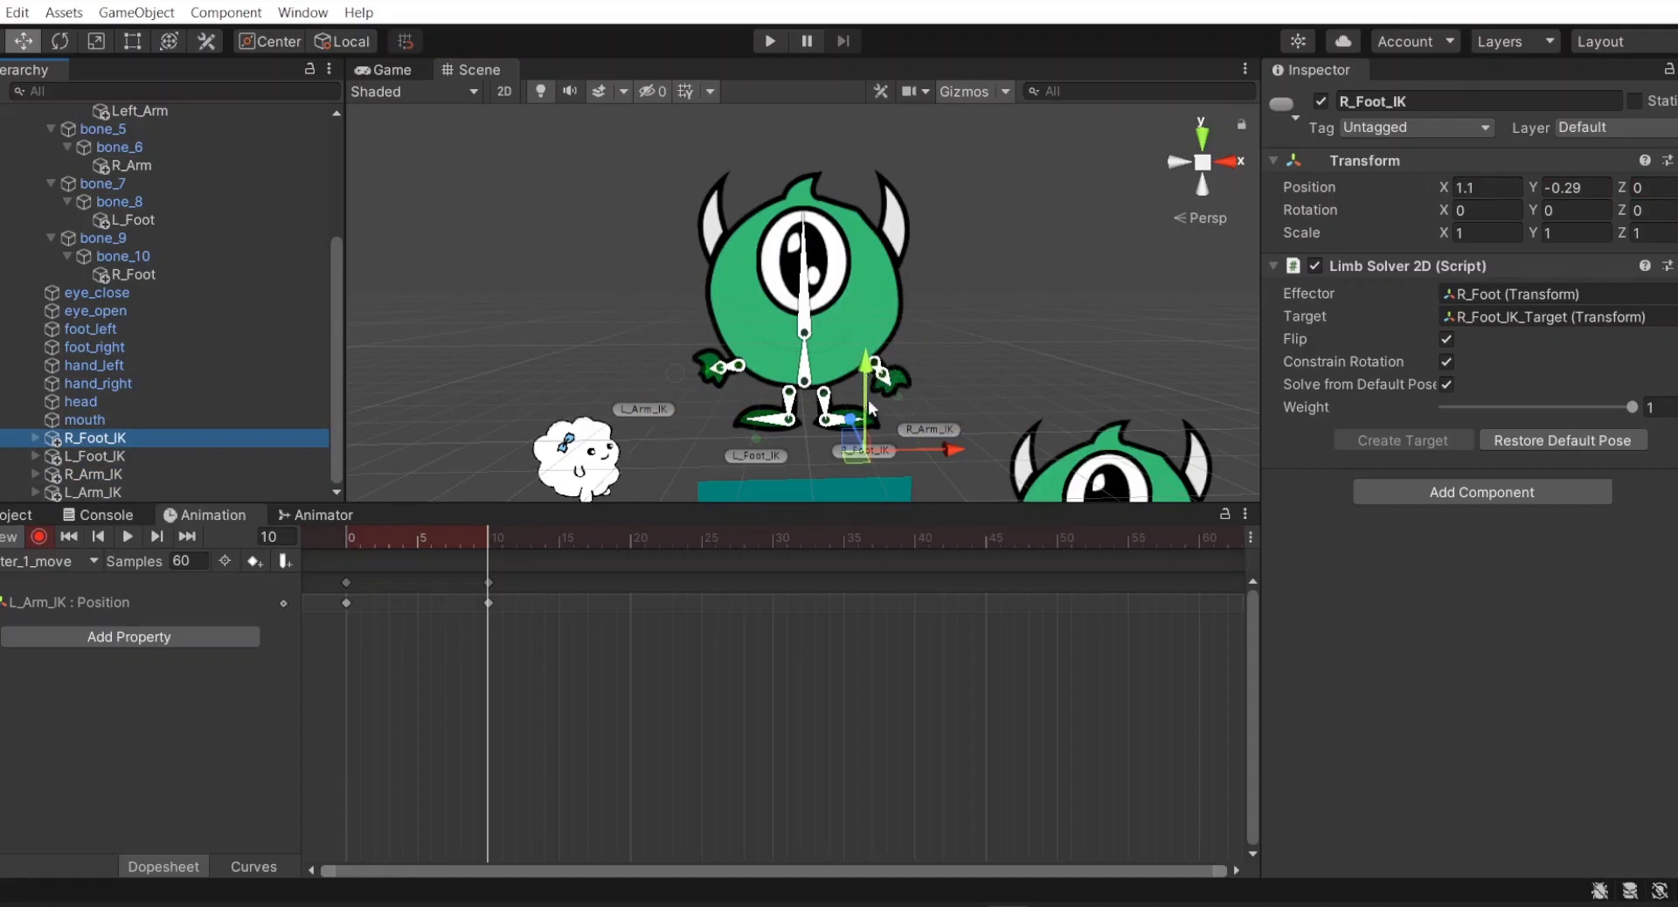
drag(872, 407, 881, 401)
drag(952, 451, 960, 444)
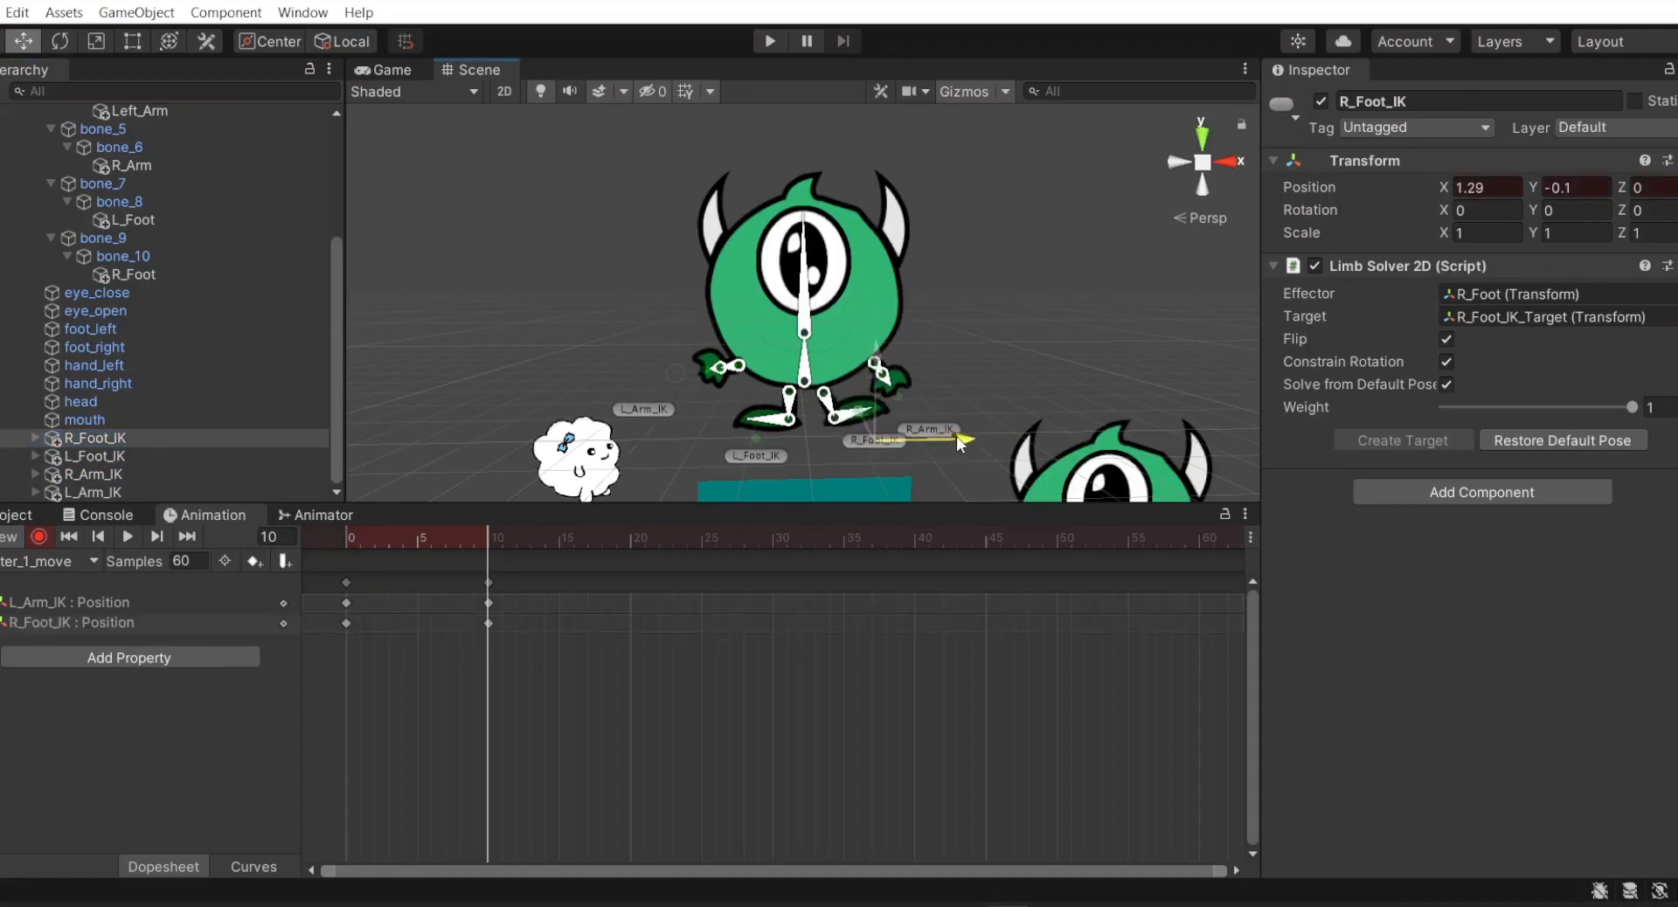
- Key the frame 20 pose with R_Foot_IK at about X 1.47, L_Arm_IK raised slightly and R_Arm_IK lowered to about Y -0.67
click(630, 542)
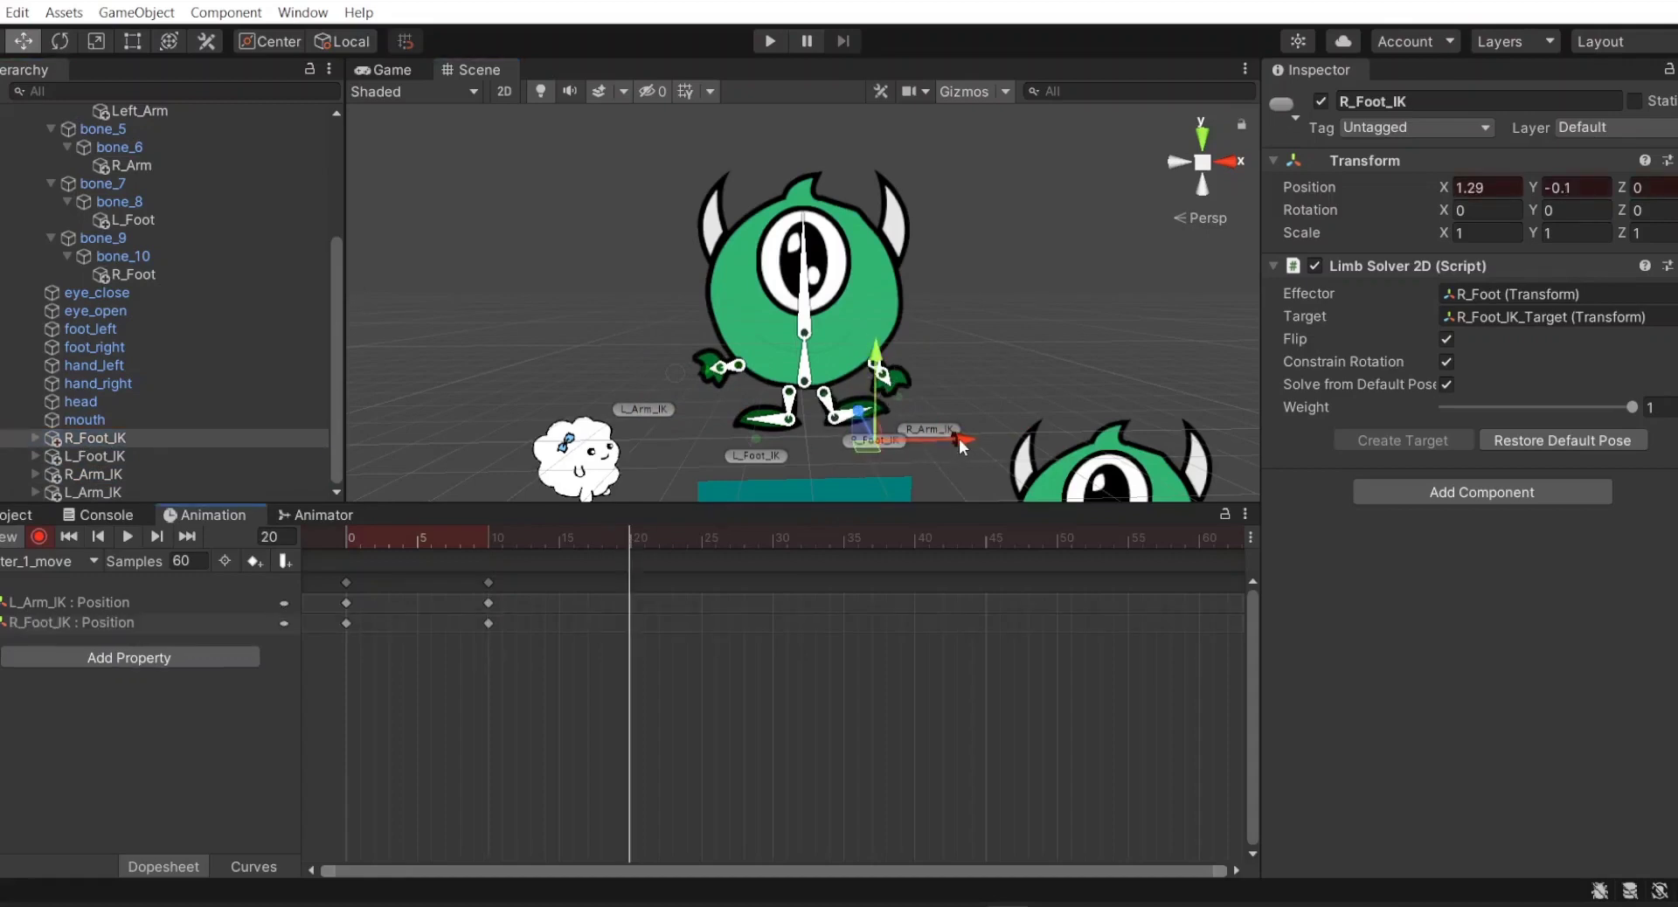
drag(962, 446, 964, 411)
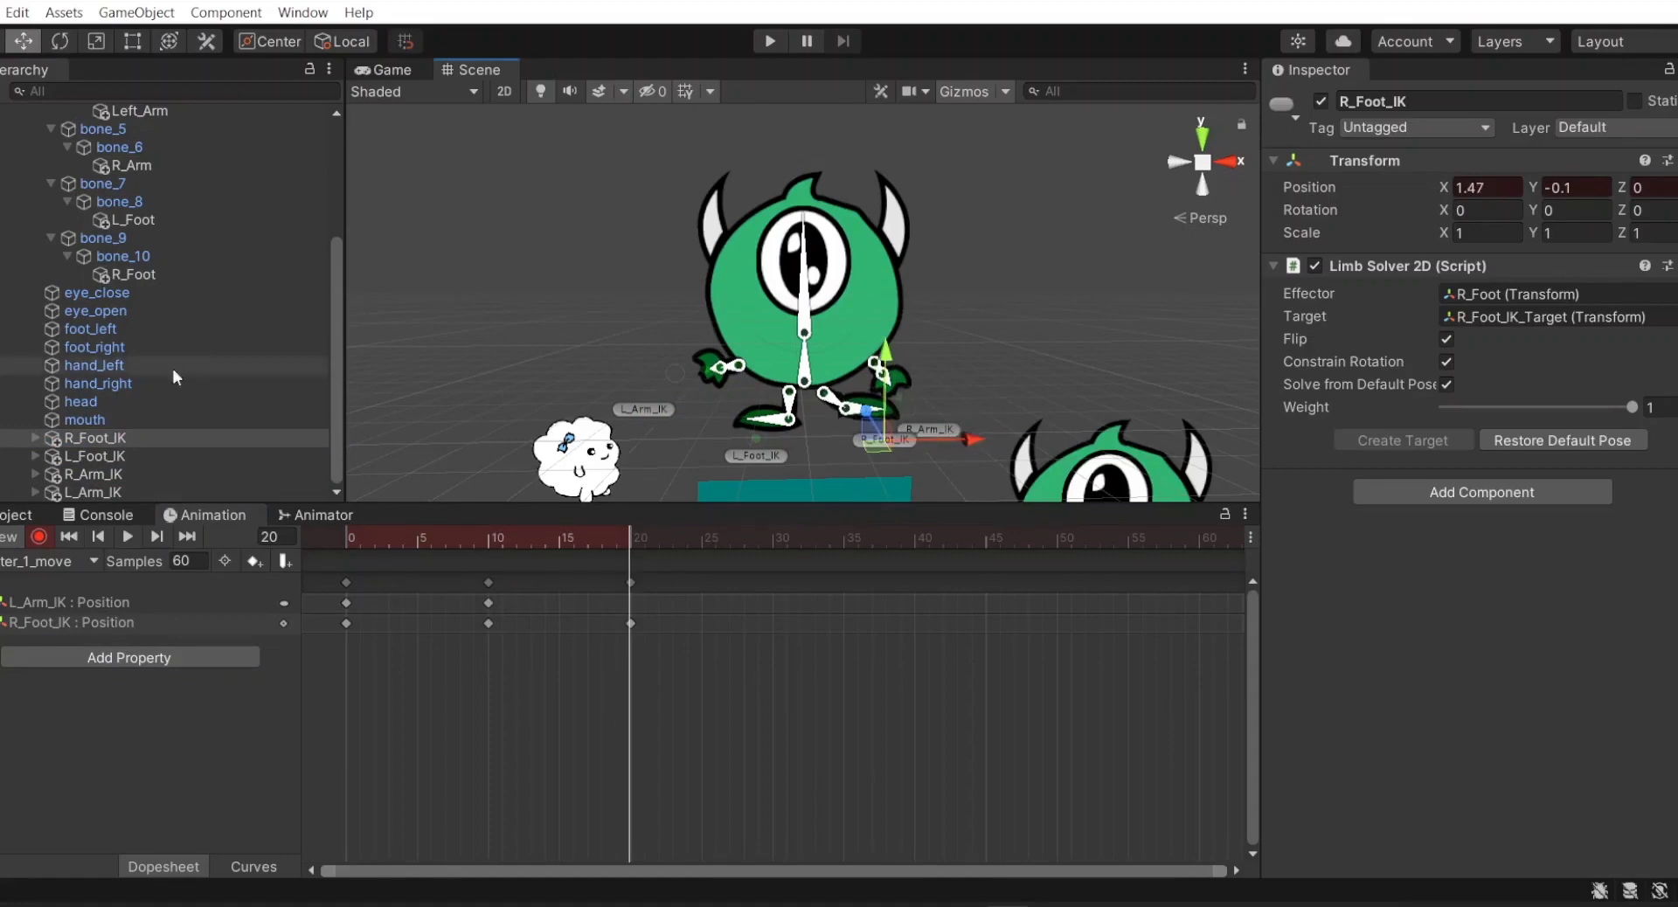
click(88, 494)
drag(644, 341, 644, 324)
click(182, 473)
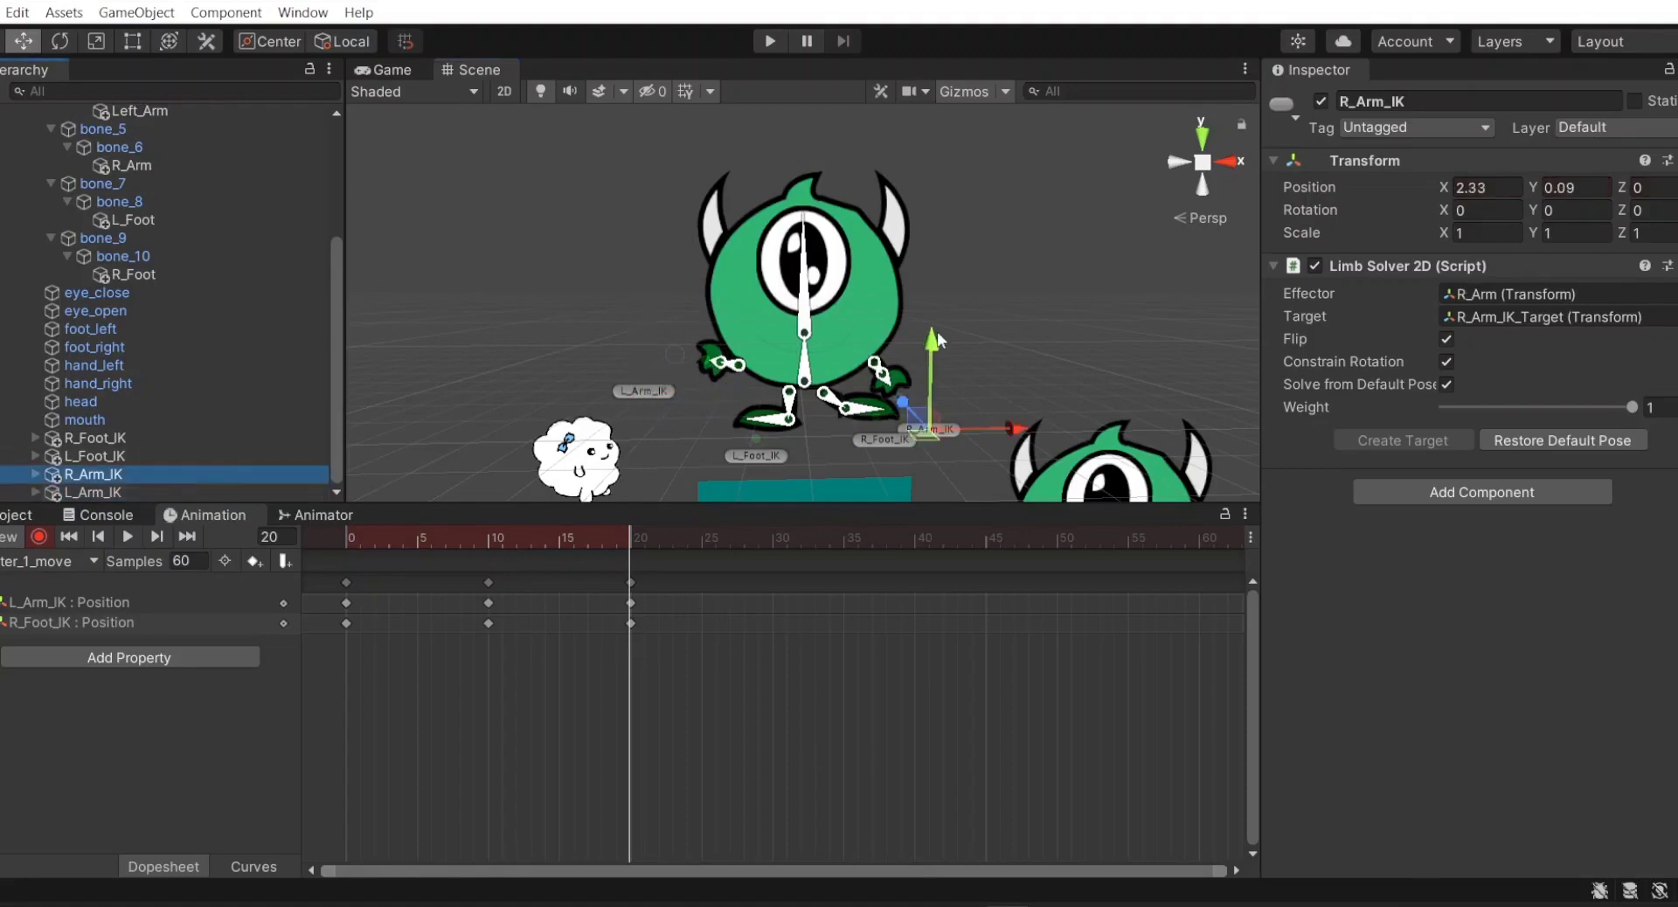
drag(931, 348, 924, 384)
- At frame 30, move R_Foot_IK down and inward and lift L_Foot_IK up and outward
click(772, 539)
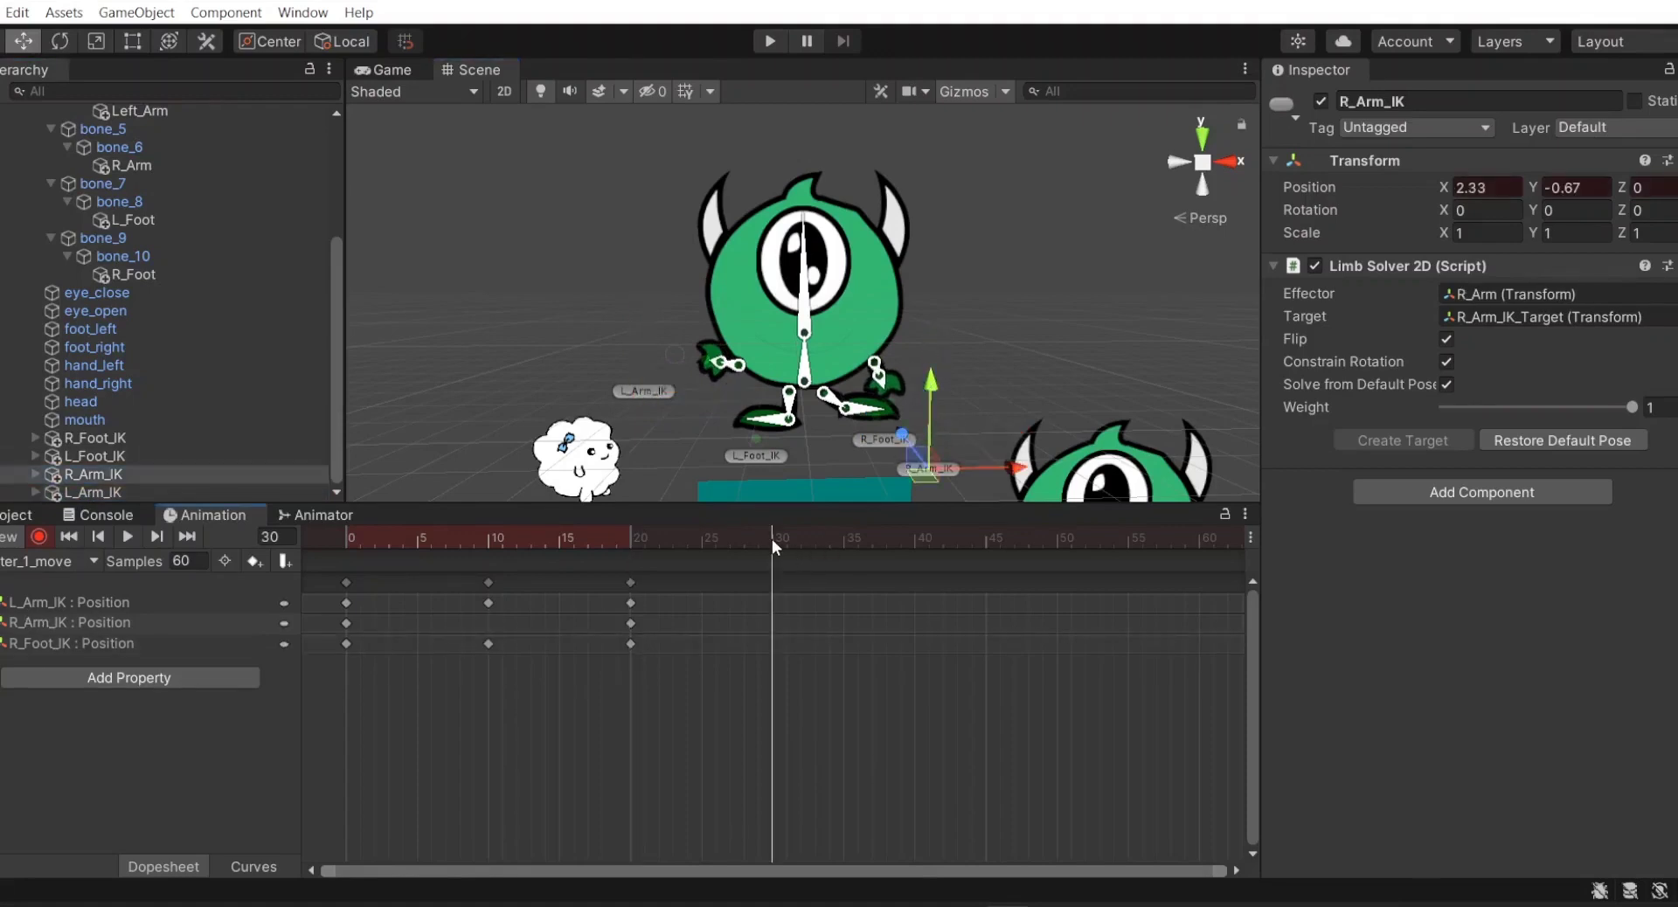
click(96, 440)
drag(888, 365, 887, 379)
drag(965, 453, 941, 453)
click(96, 456)
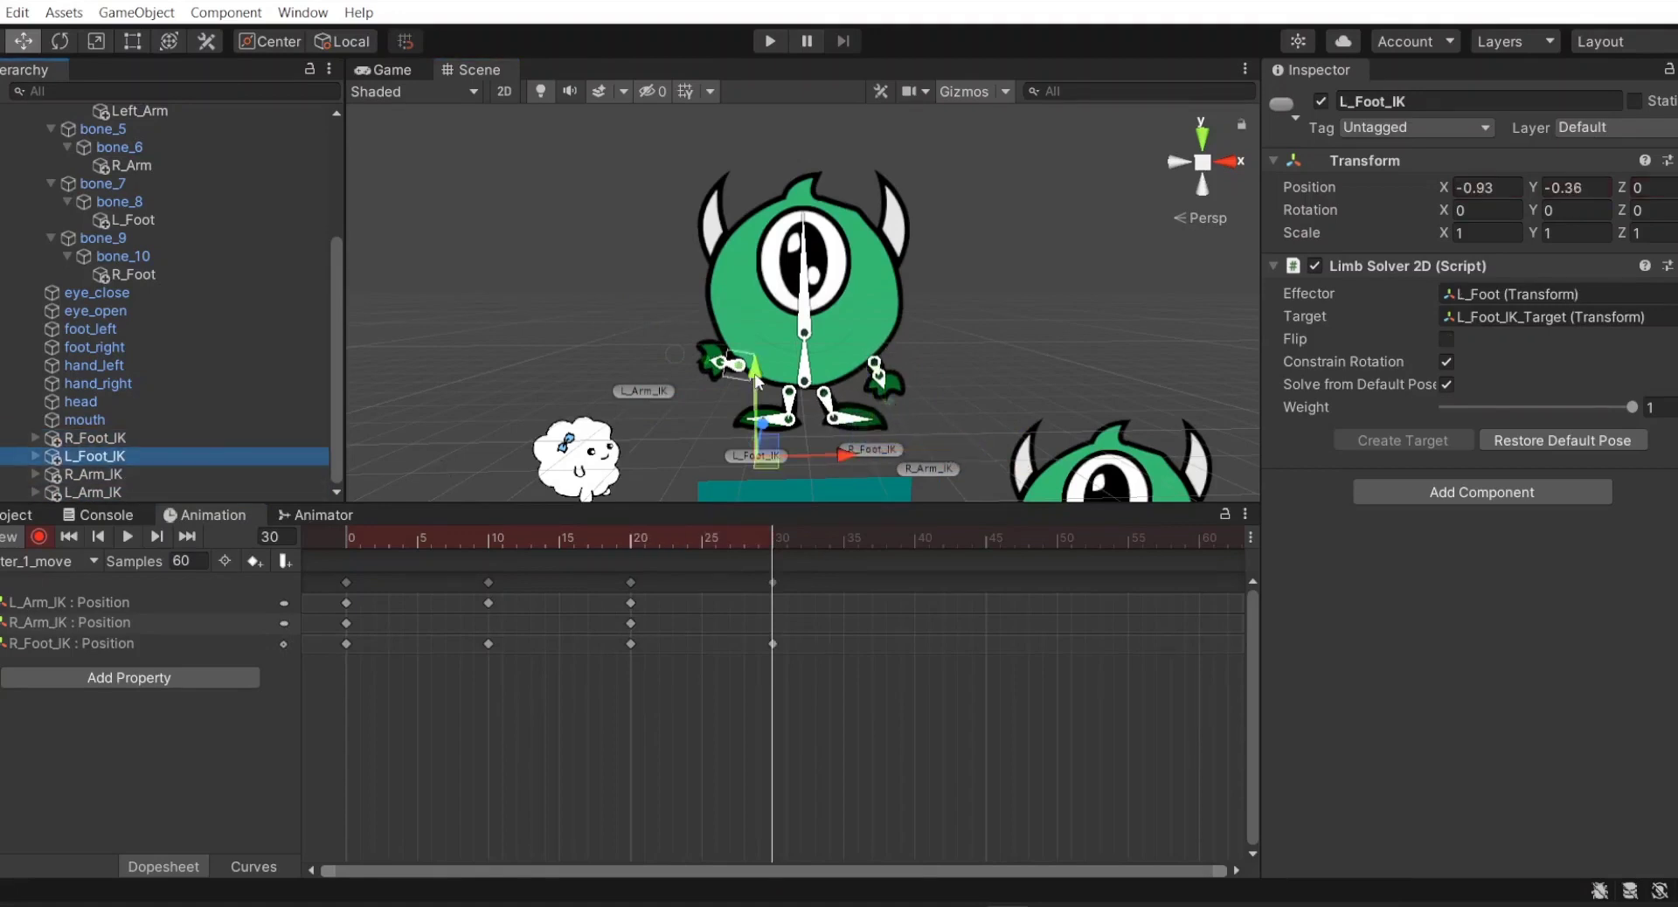
drag(757, 396, 755, 378)
drag(837, 444, 825, 449)
- At frame 30, raise R_Arm_IK to about X 2.83, Y 0.63 and lower L_Arm_IK to about Y 0.05
click(929, 469)
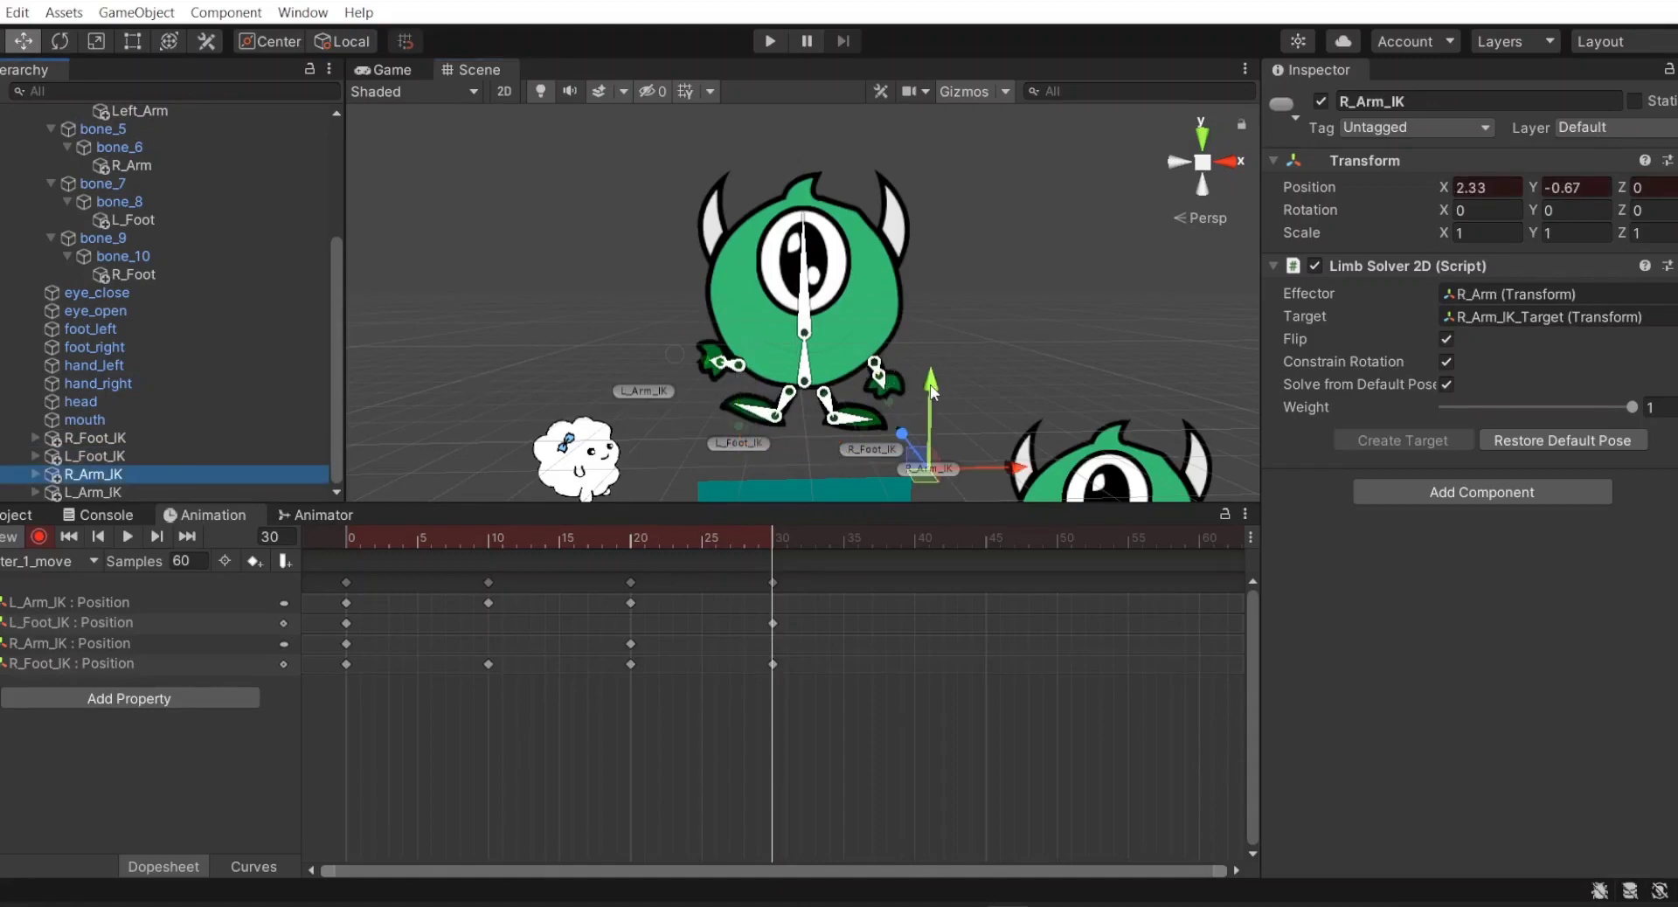
drag(932, 389, 957, 324)
drag(998, 402, 1026, 399)
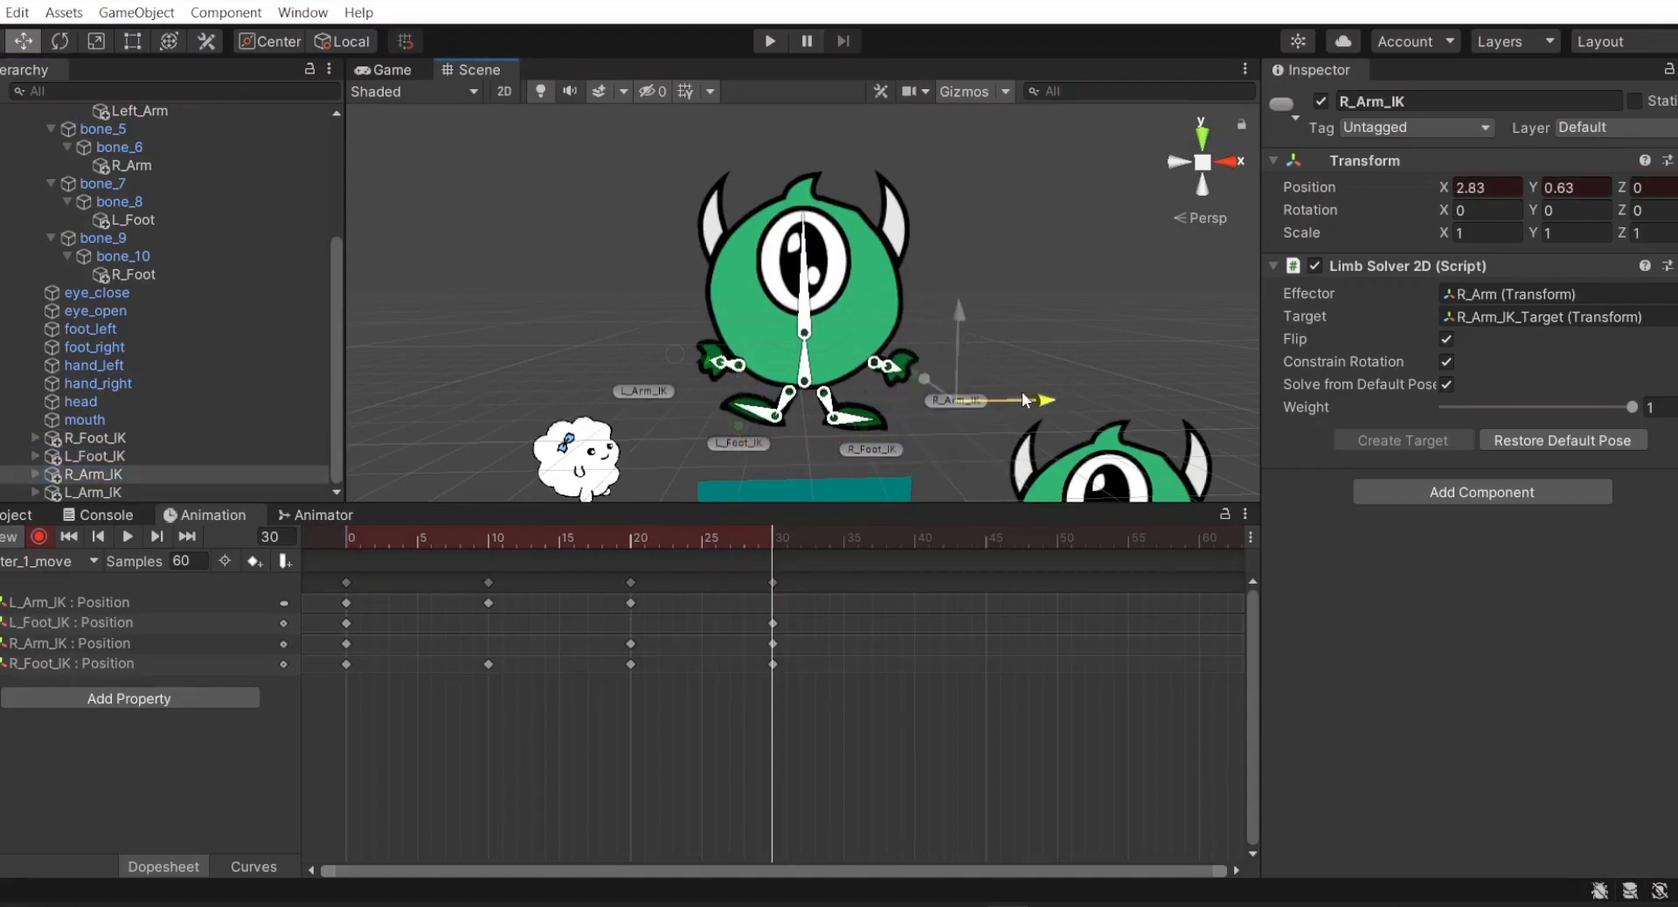
click(645, 390)
drag(647, 301, 651, 349)
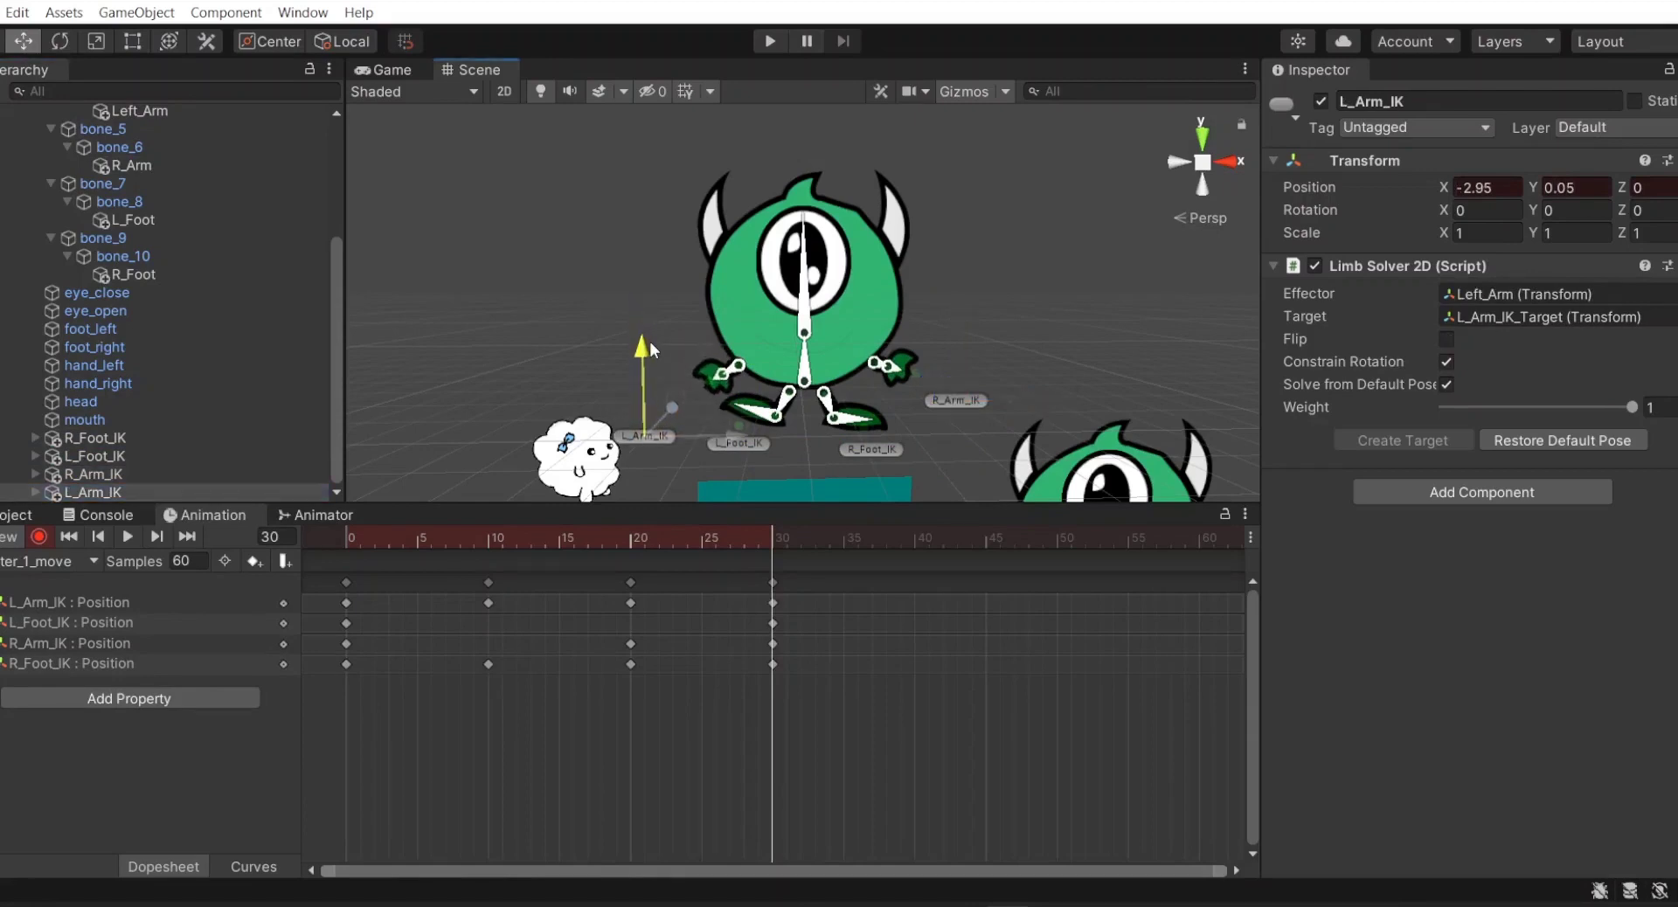
- Preview the recorded movement and place the playhead at frame 40
click(916, 539)
click(128, 536)
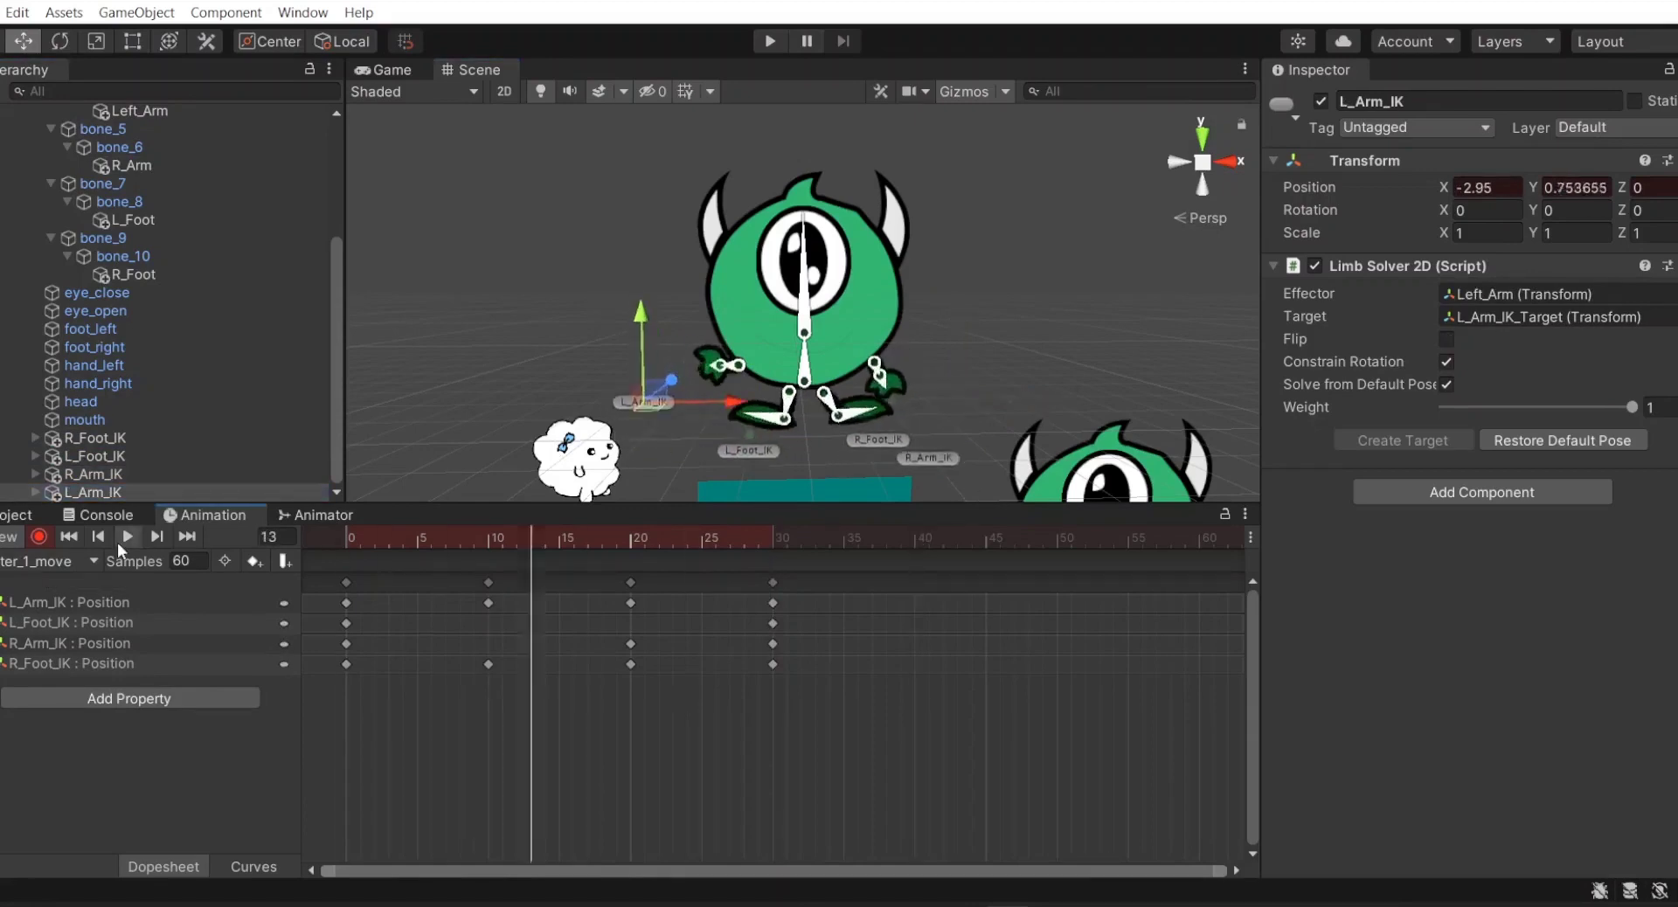
click(922, 645)
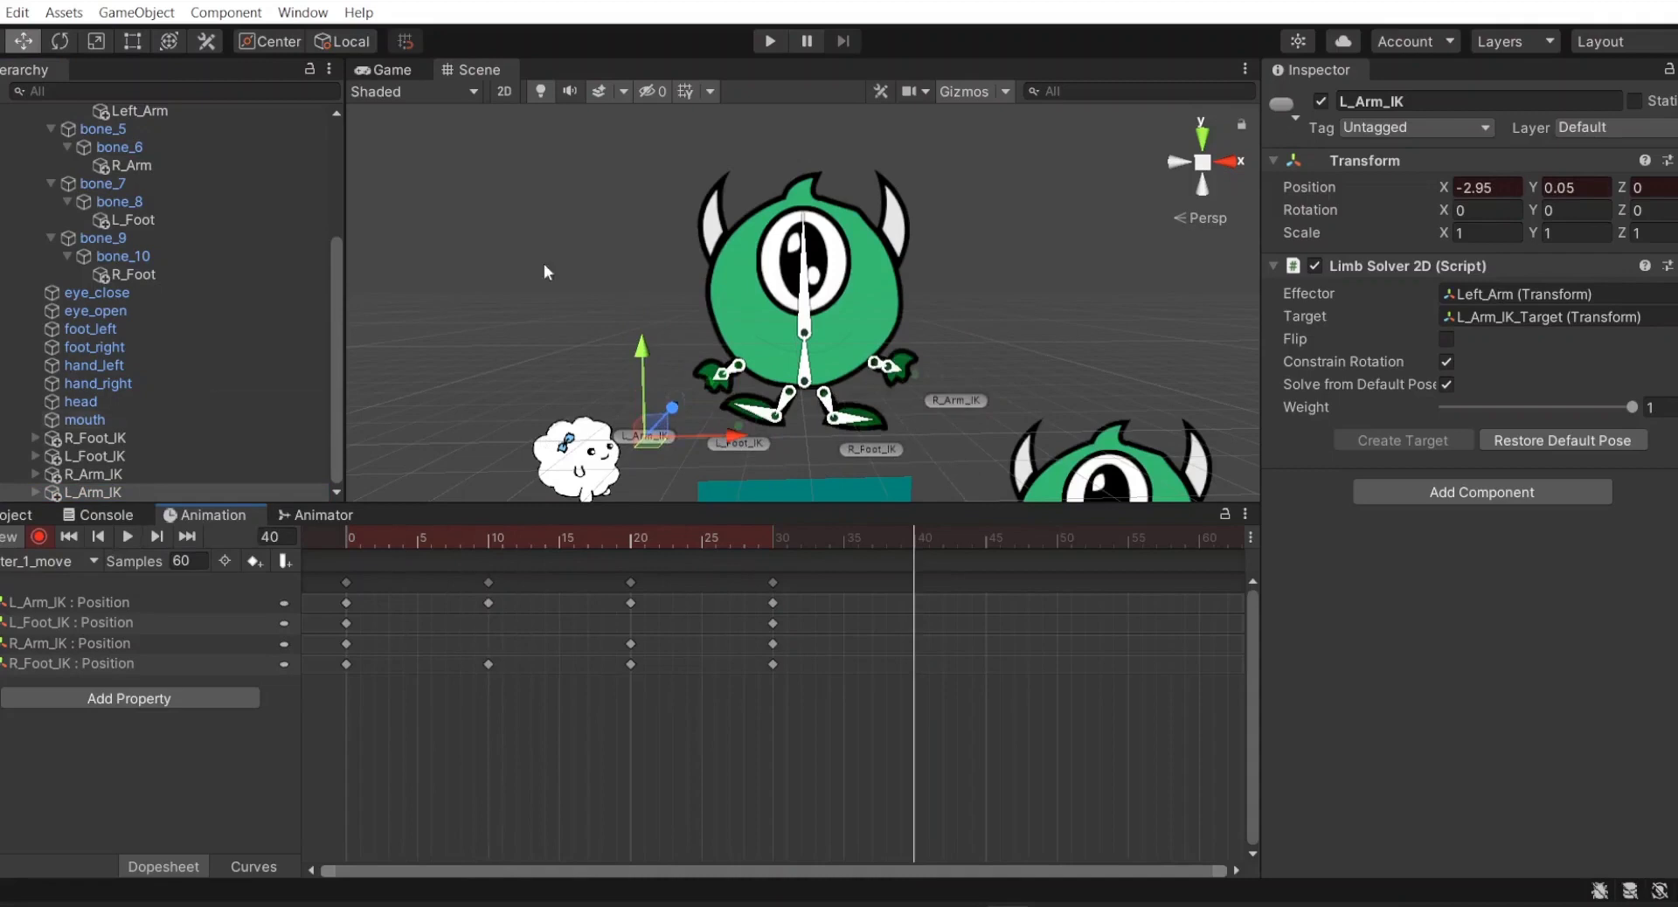
- At frame 40, lower L_Arm_IK slightly, return L_Foot_IK to about X -1.1, Y -0.29 and adjust R_Foot_IK horizontally
drag(642, 362, 741, 373)
click(740, 443)
drag(828, 456, 841, 453)
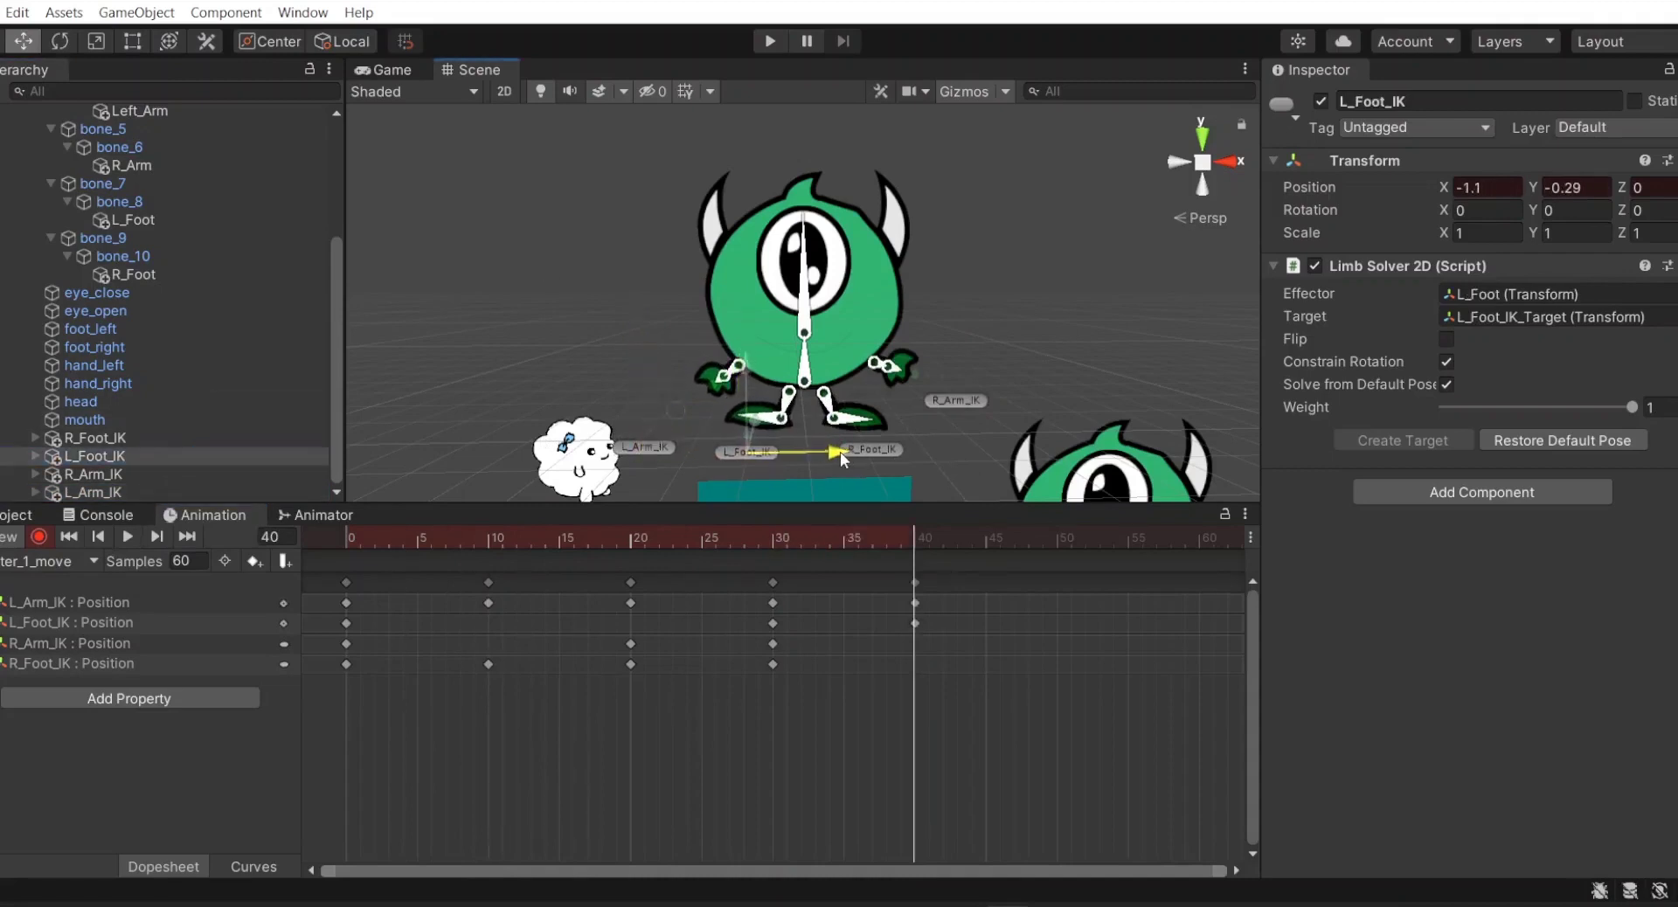
click(869, 450)
drag(949, 452, 957, 451)
- Move R_Arm_IK to about X 2.35, Y -0.02 at frame 40 and preview the animation
click(118, 477)
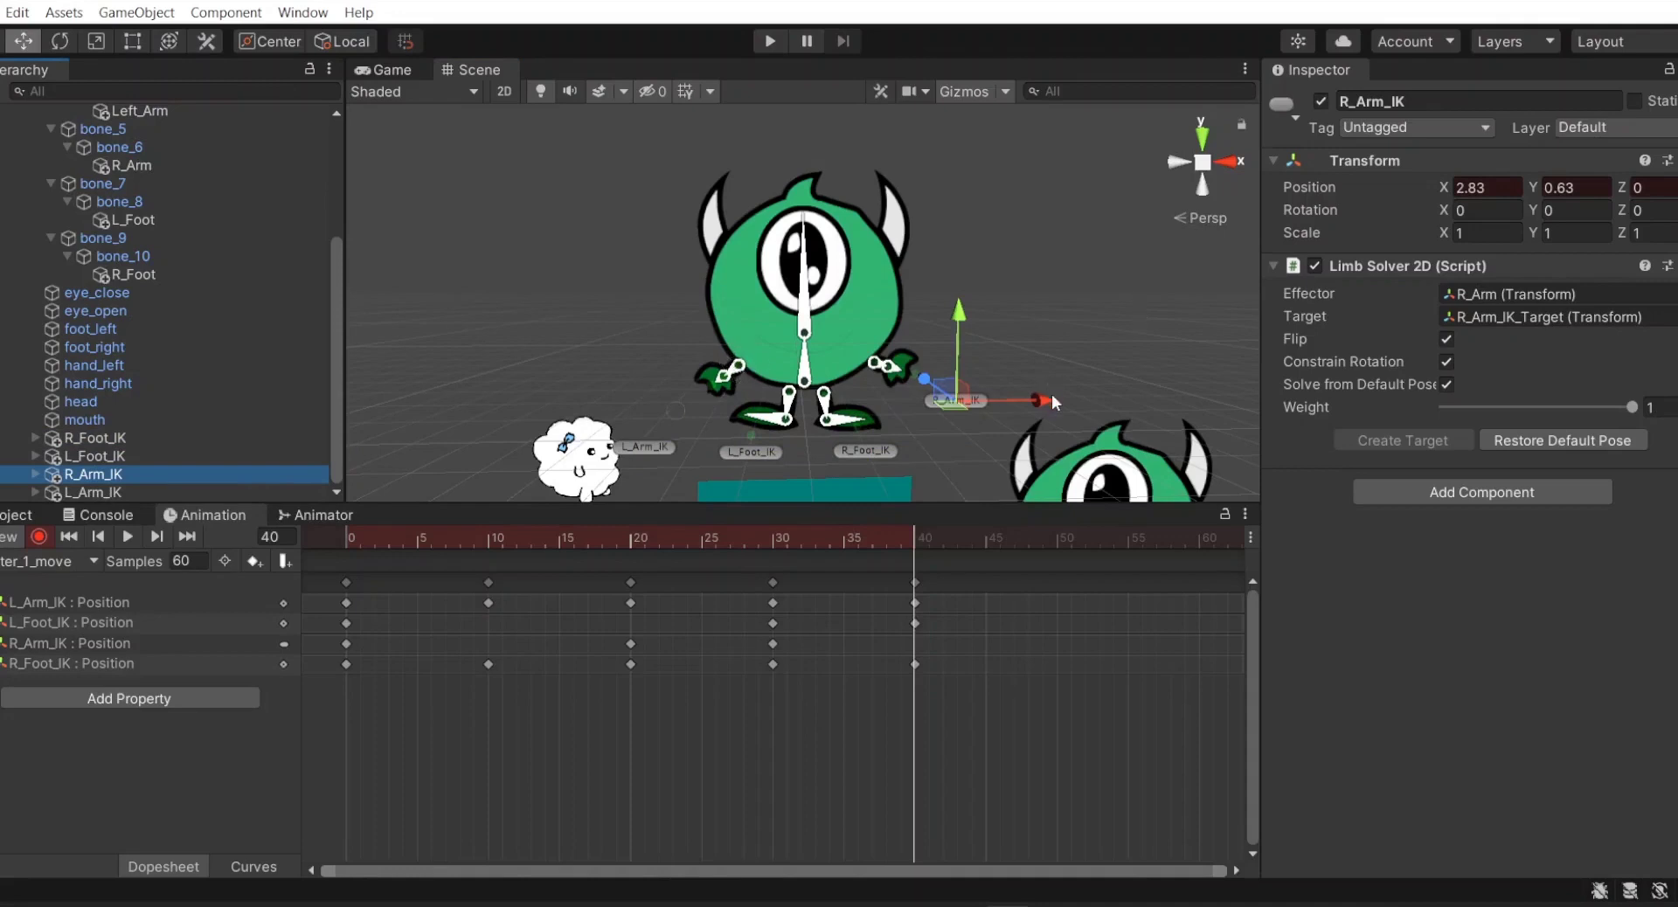
drag(1051, 400, 1025, 401)
drag(931, 311, 932, 345)
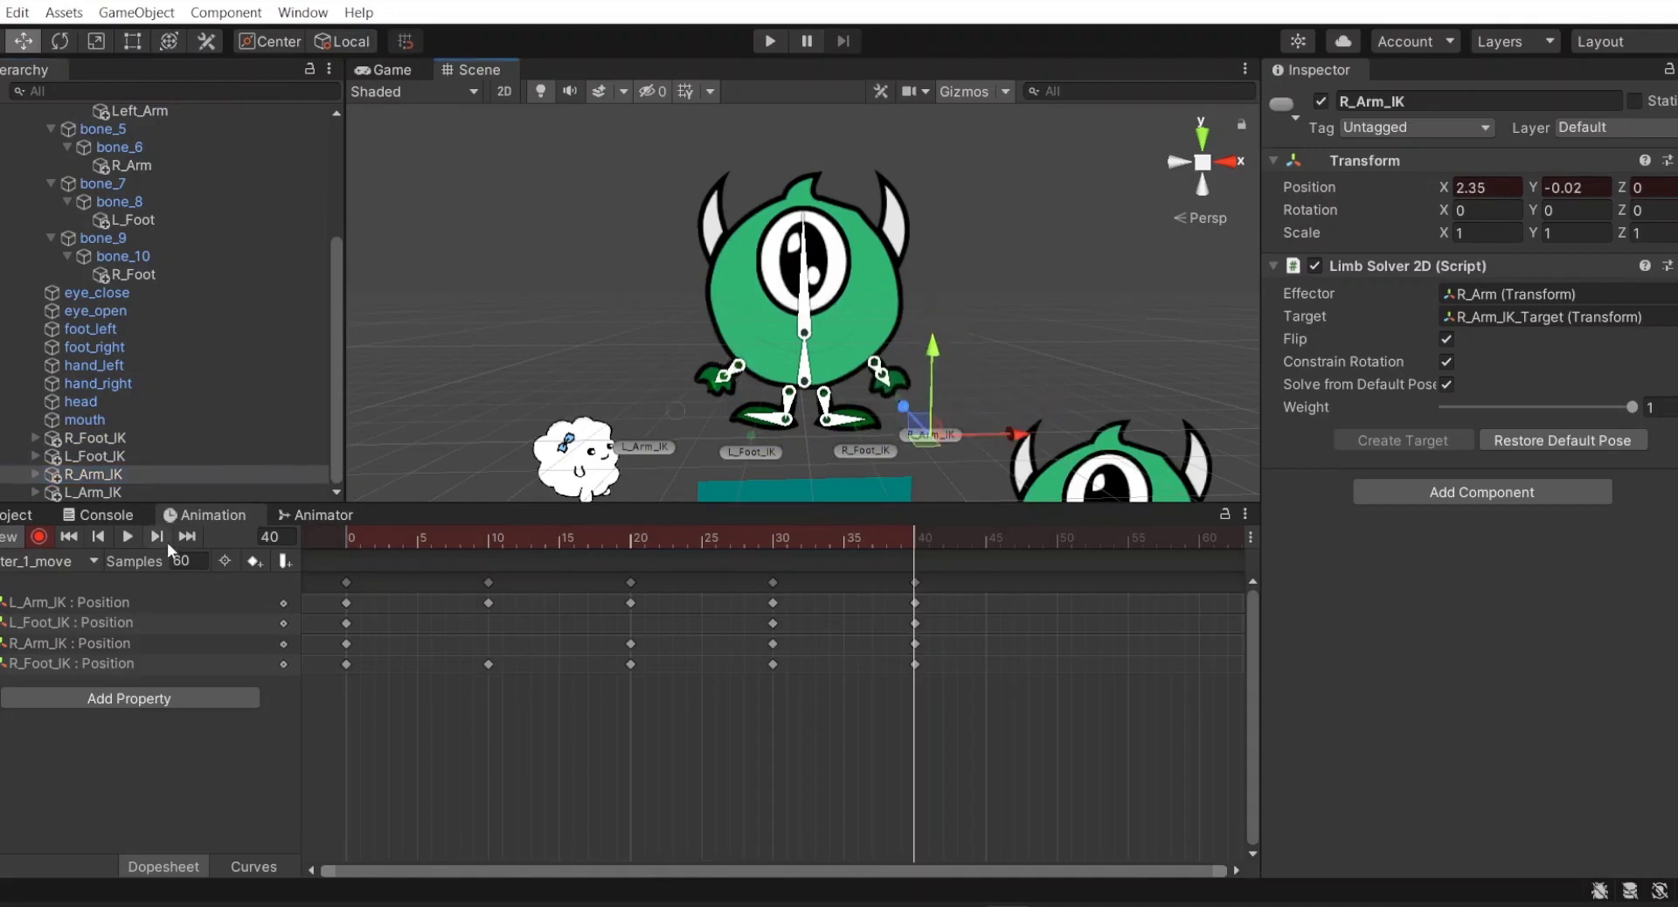
click(129, 537)
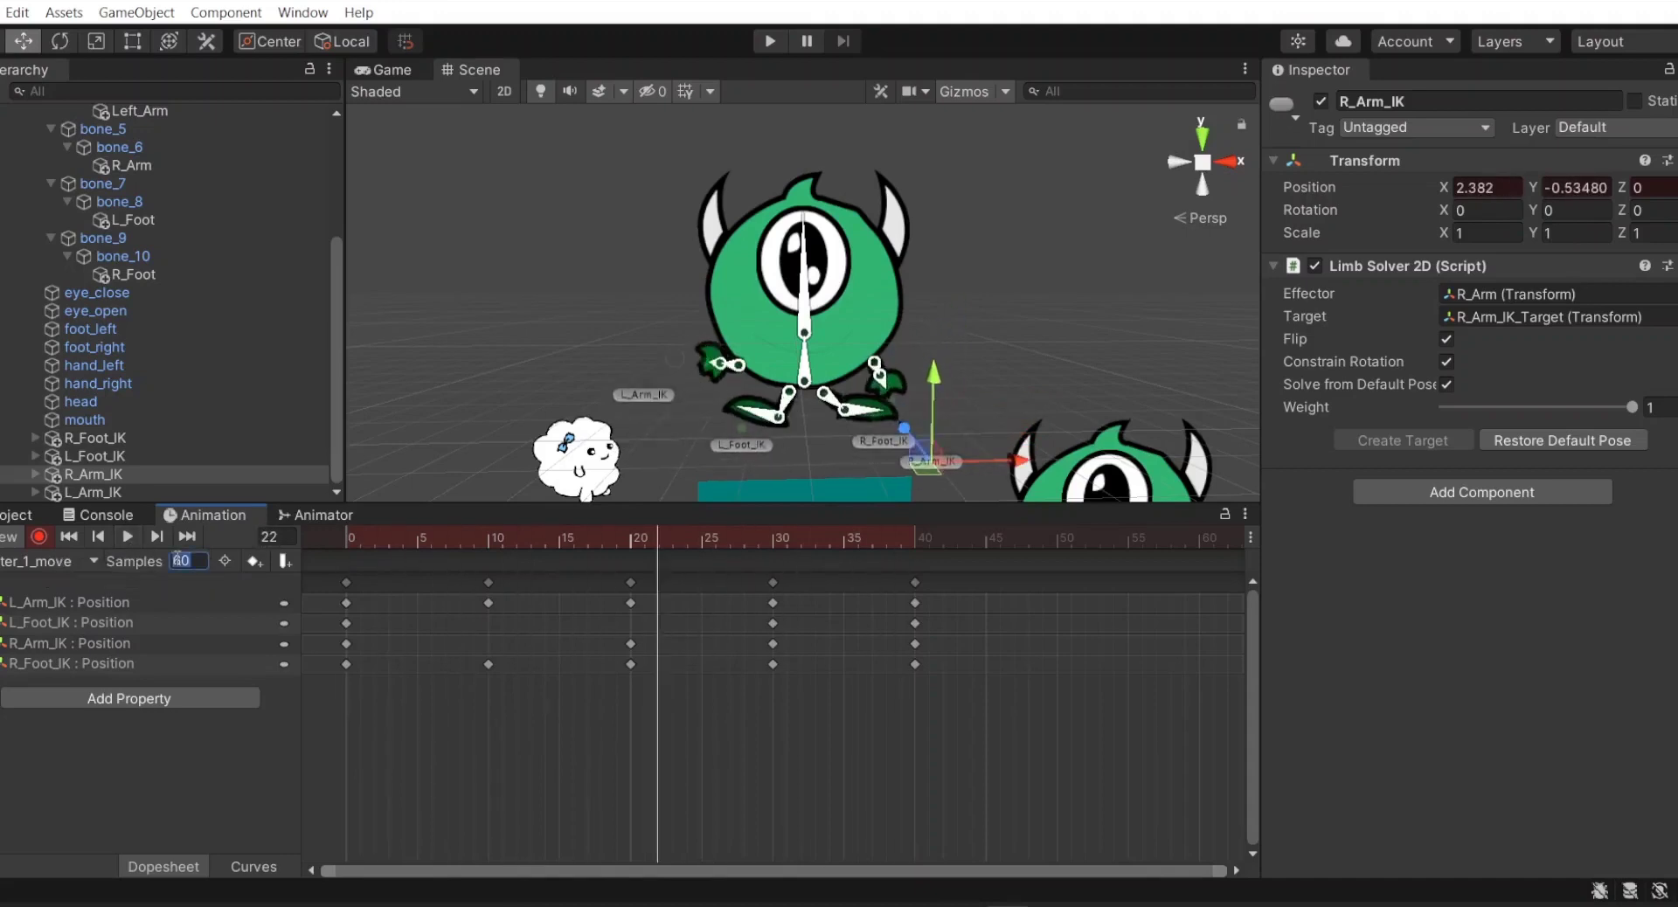
- Set the Monster_1_move clip's sample rate to 50 and check it in the Game view
text(50)
key(Return)
click(391, 70)
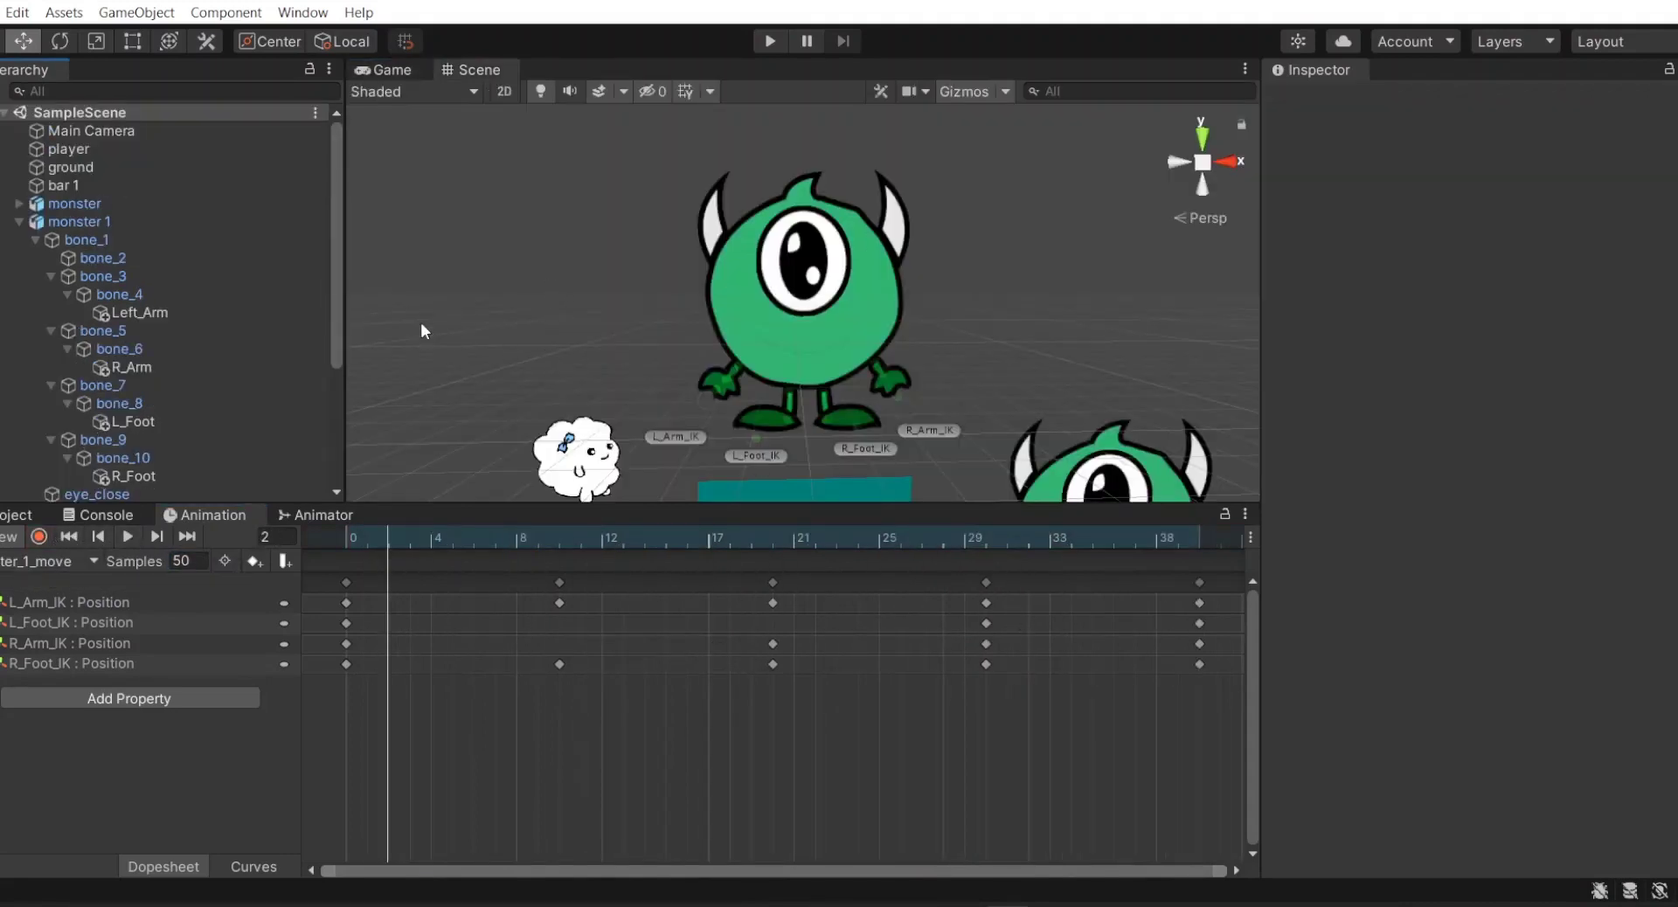
- Add a Limb solver to monster 1's IK Manager 2D and name it Head_IK
scroll(162, 311, down, 3)
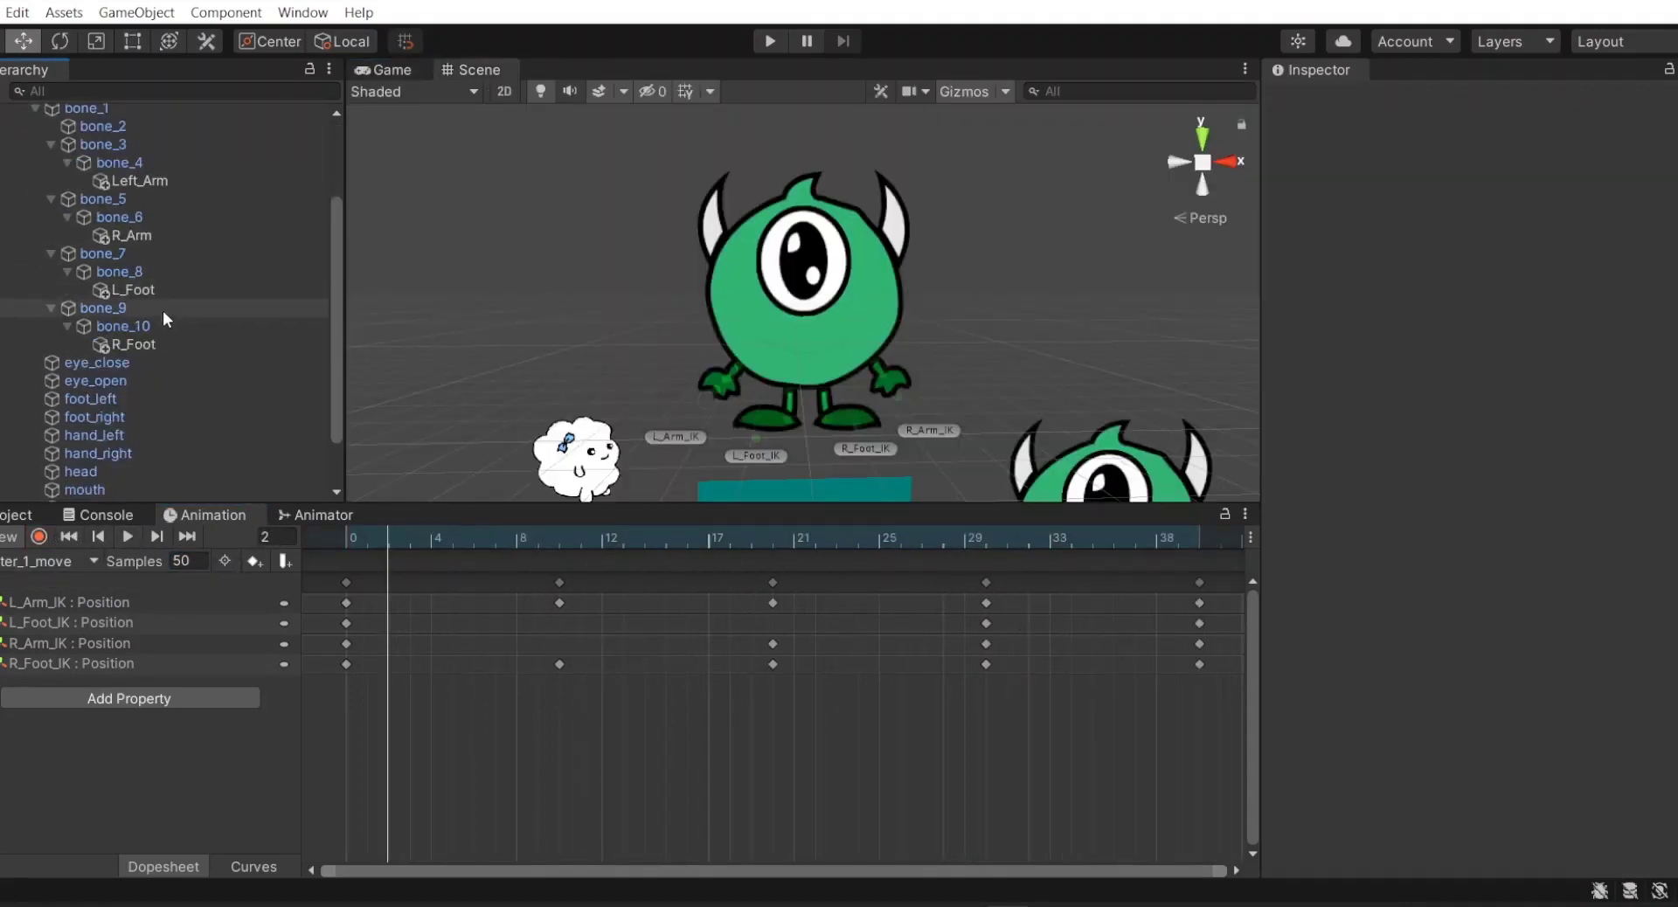
scroll(162, 311, up, 3)
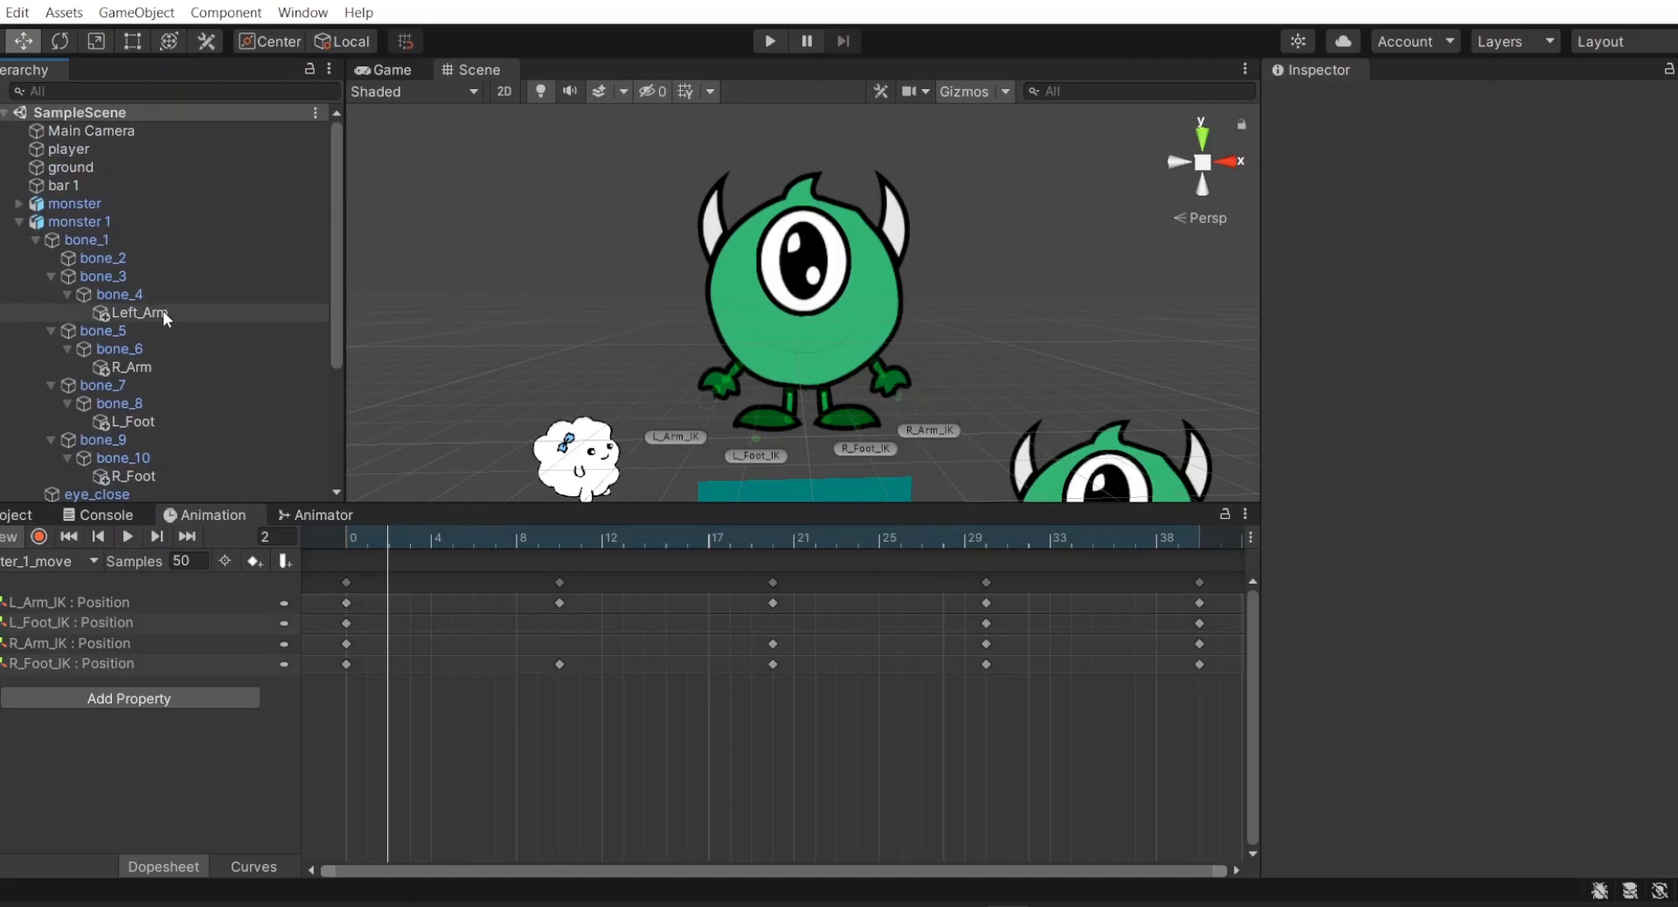
click(88, 224)
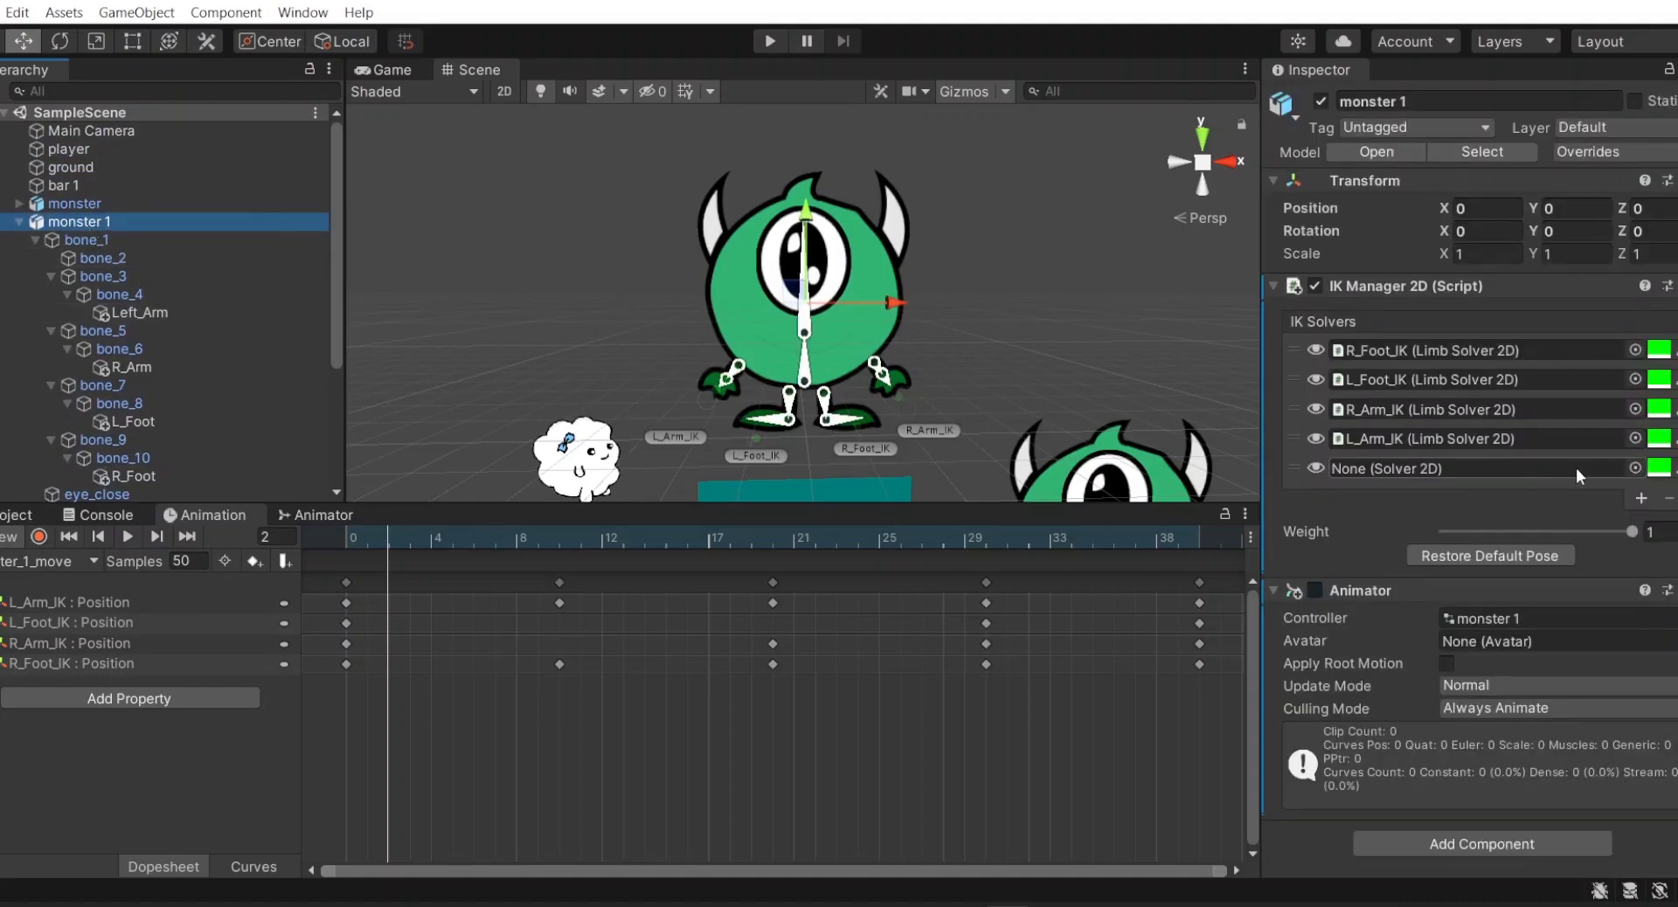
click(1603, 468)
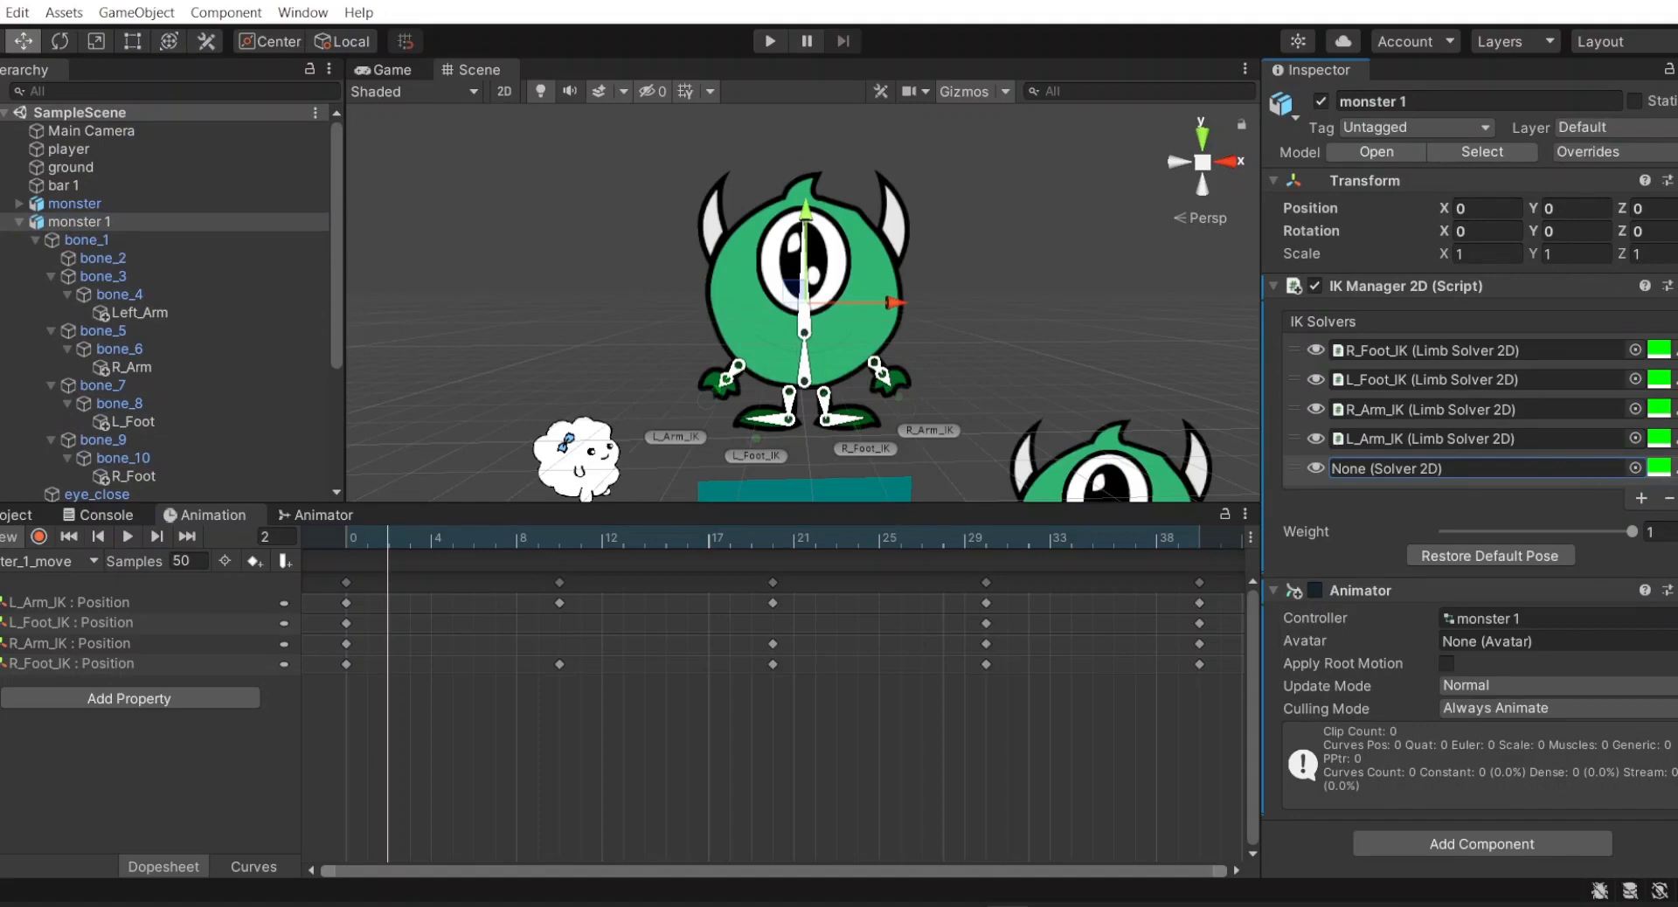
click(1645, 478)
click(1574, 536)
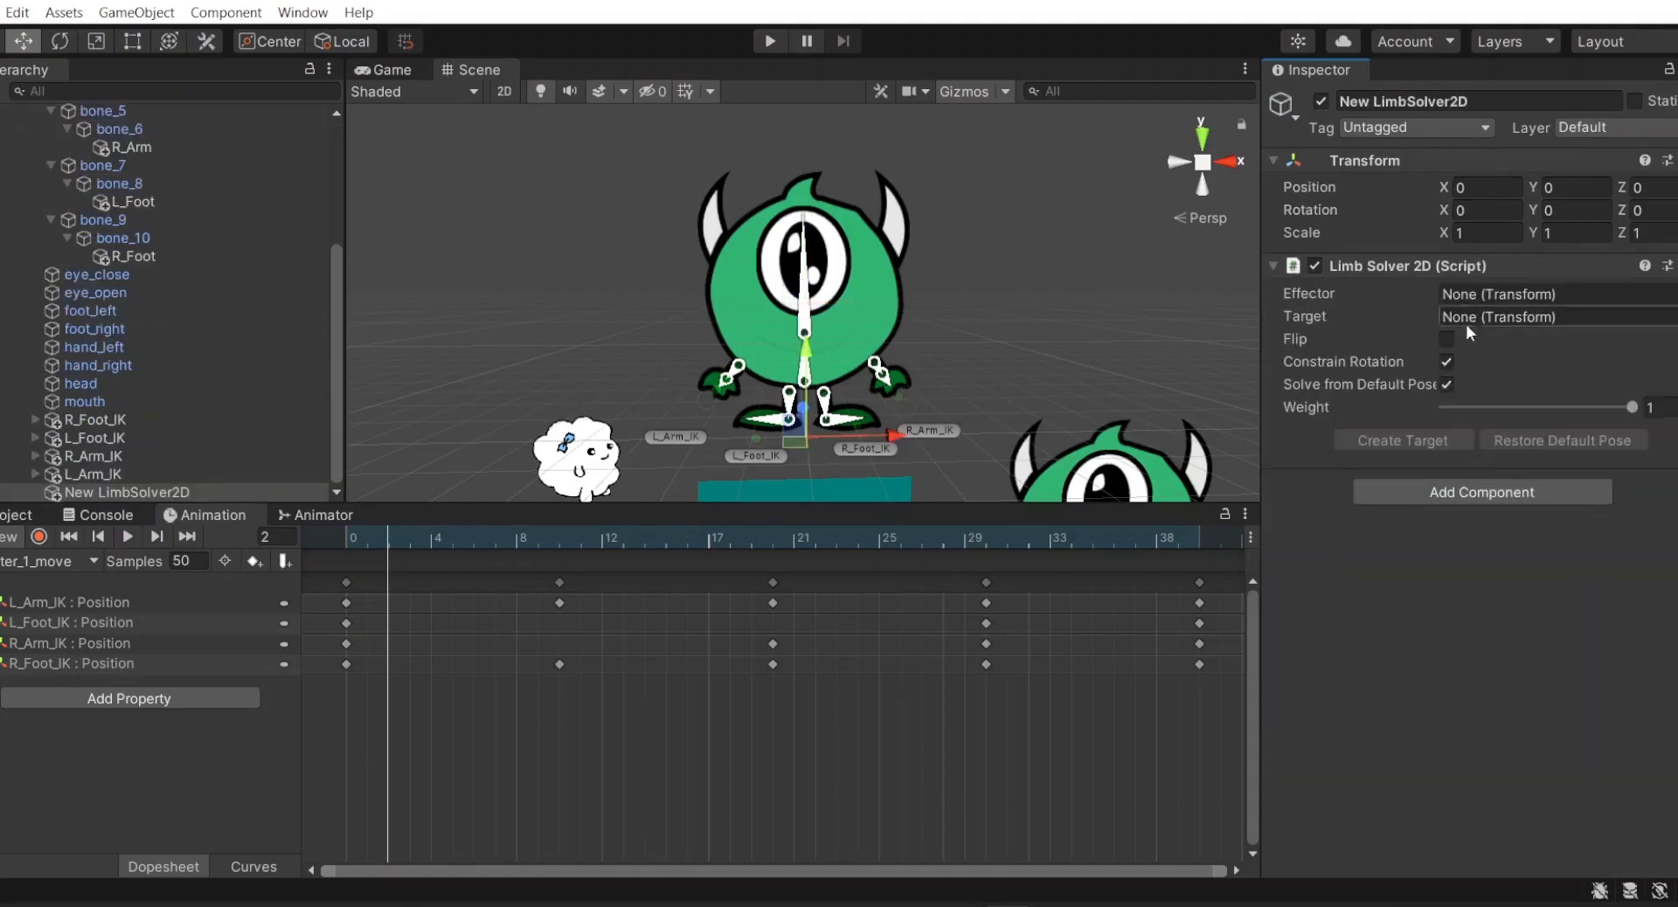
click(1386, 101)
text(Hea)
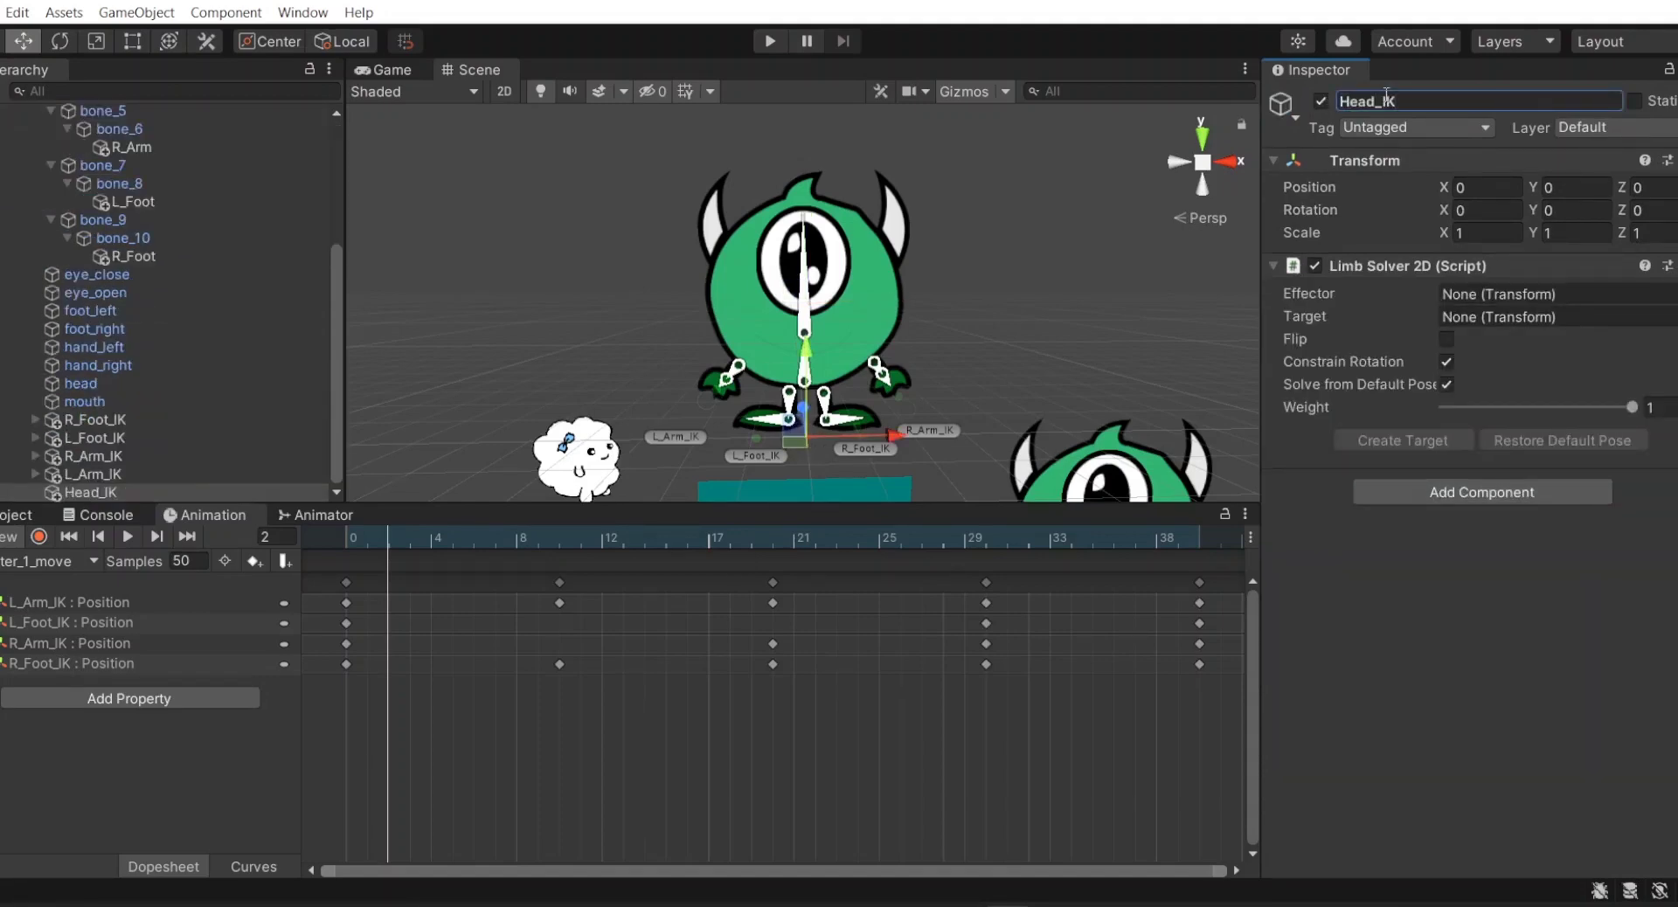
text(d_IK)
- Create an empty child object named Head under bone_2 and move it to about X 2.97, at the top of the monster's head
scroll(166, 297, up, 3)
click(102, 186)
right_click(102, 186)
click(169, 581)
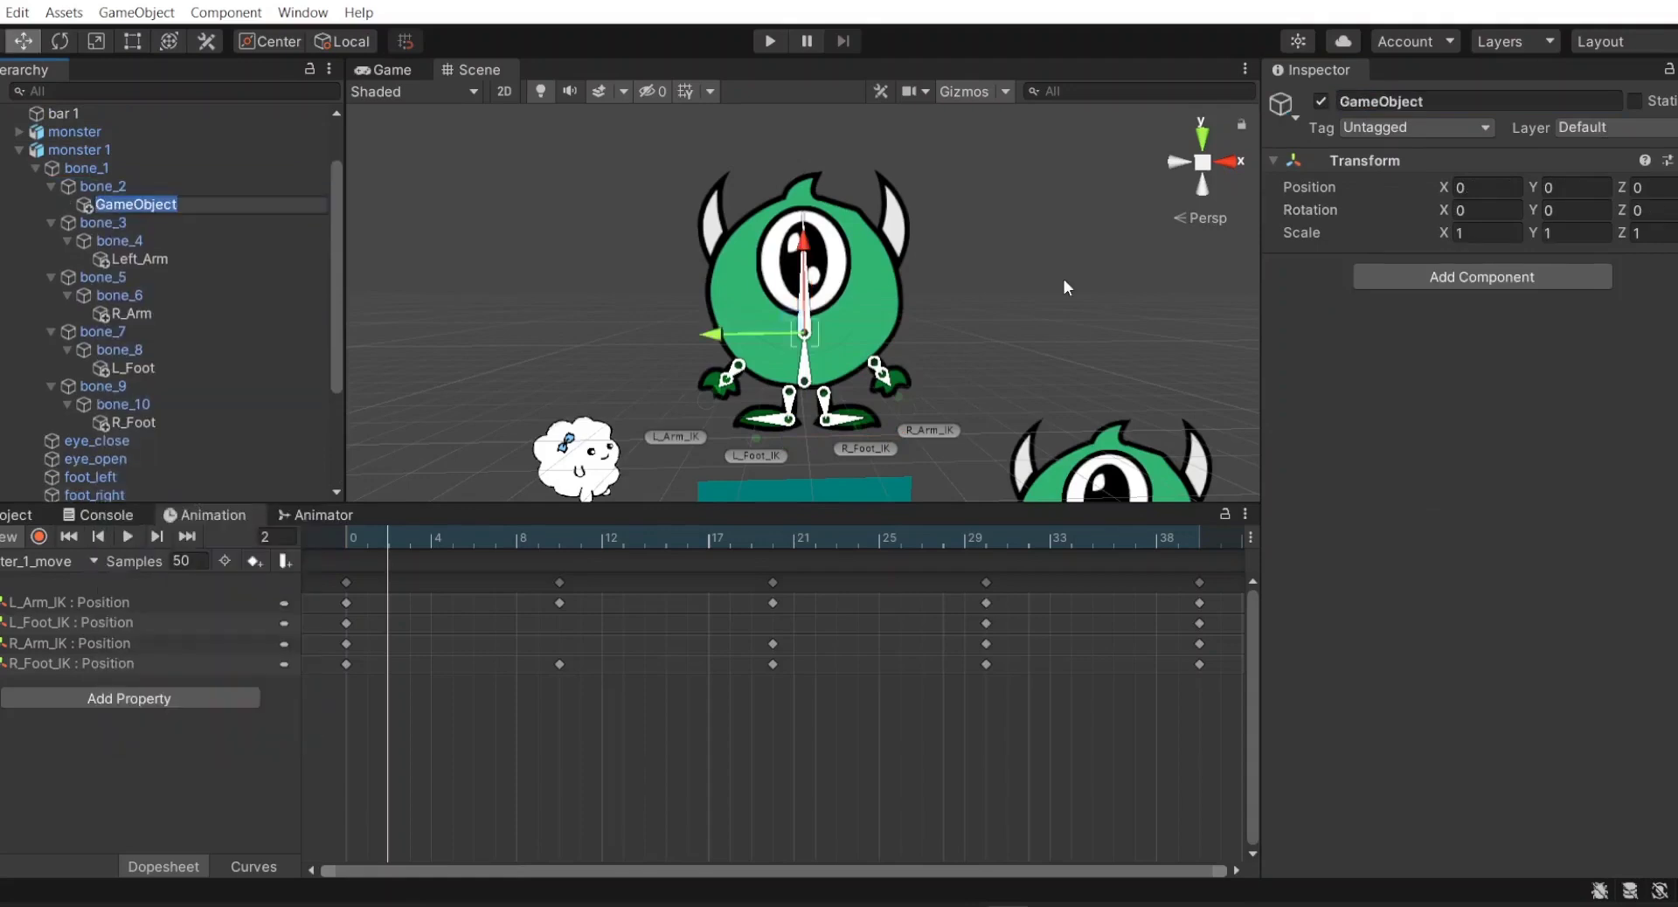
text(Head)
key(Return)
drag(806, 241, 816, 156)
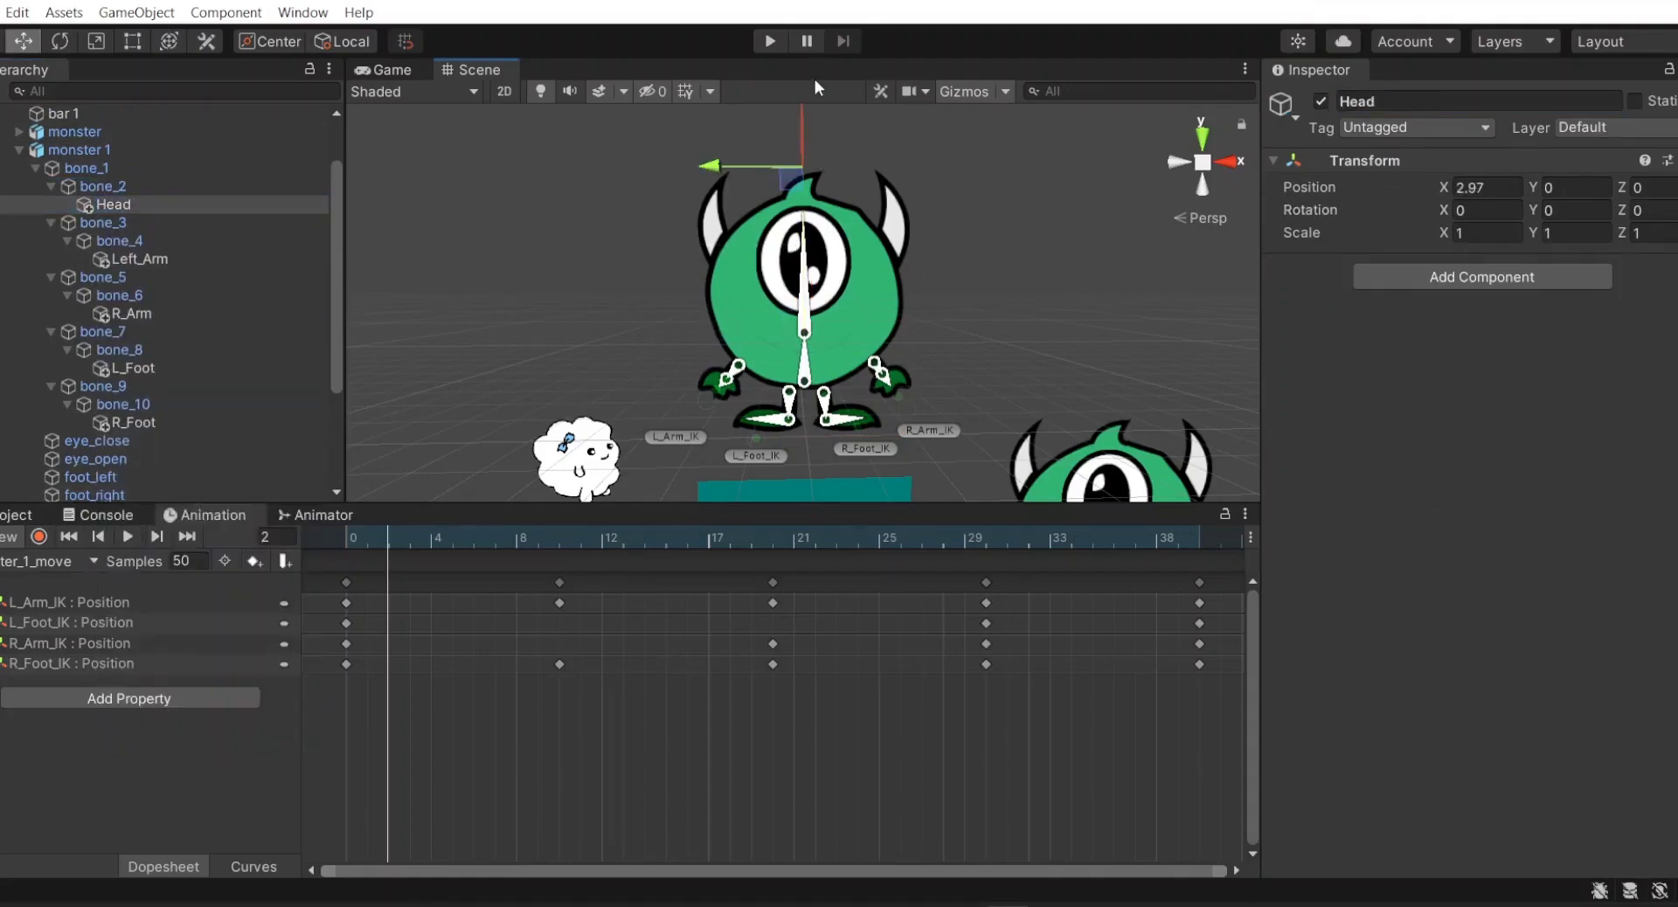
- Place Head_IK above the monster's head at about Y 5.28 and give it a grey label icon
scroll(144, 451, down, 3)
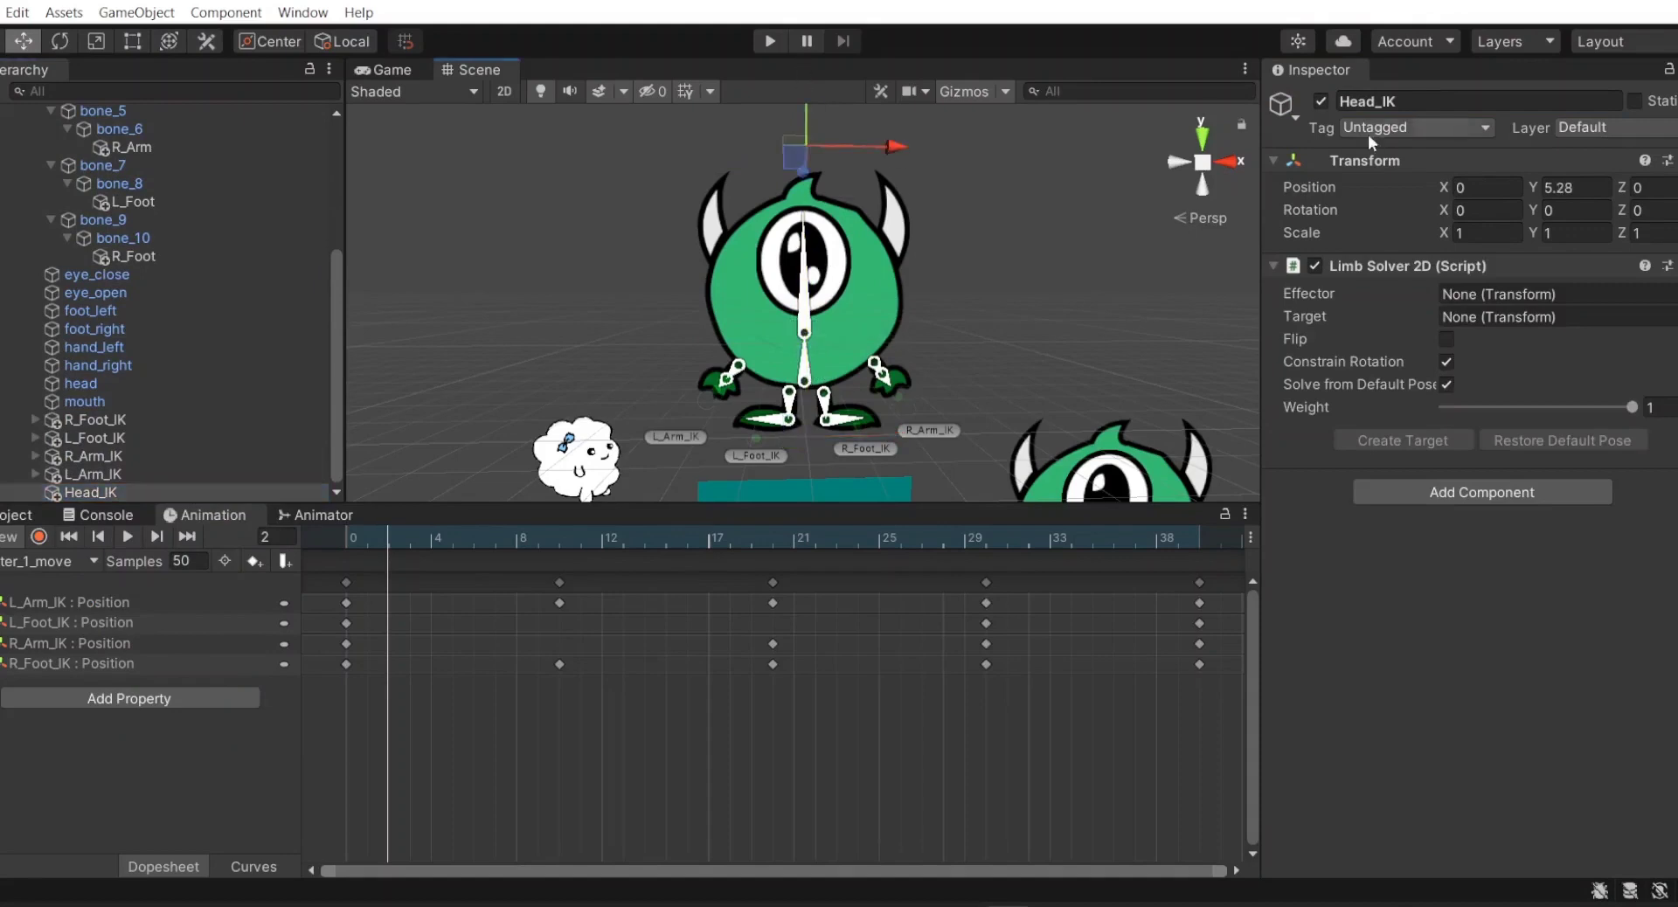
click(1281, 103)
click(1301, 166)
- Assign Head as the effector of Head_IK, create its target and enable Flip
scroll(217, 244, up, 5)
click(151, 218)
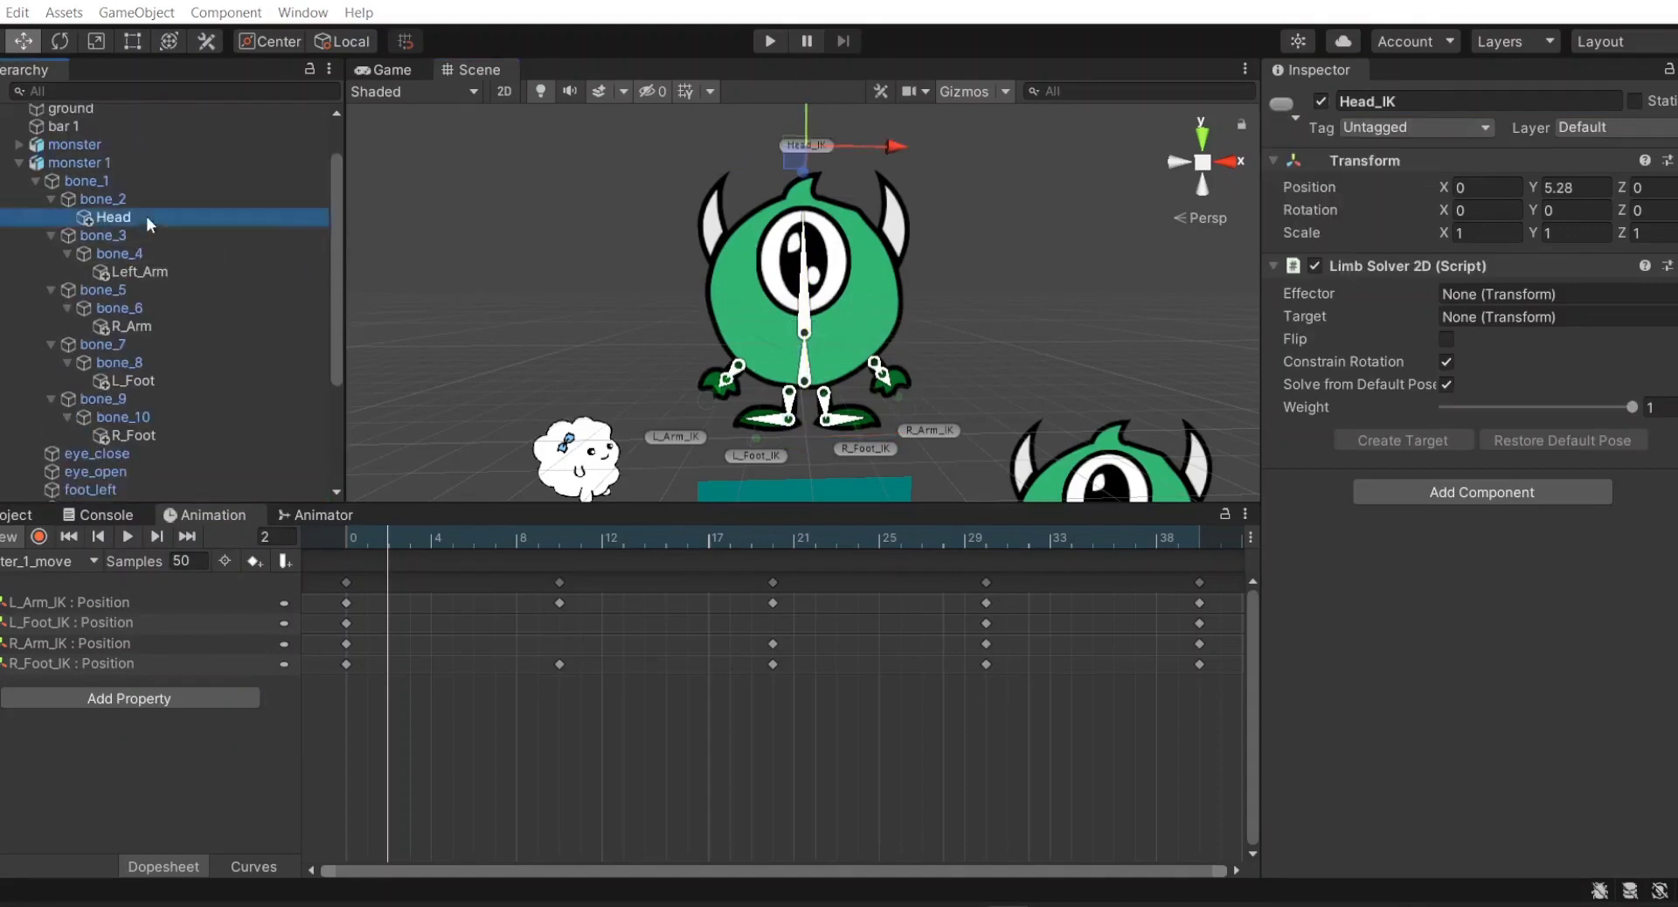
drag(150, 219, 1513, 295)
click(1418, 439)
click(1446, 339)
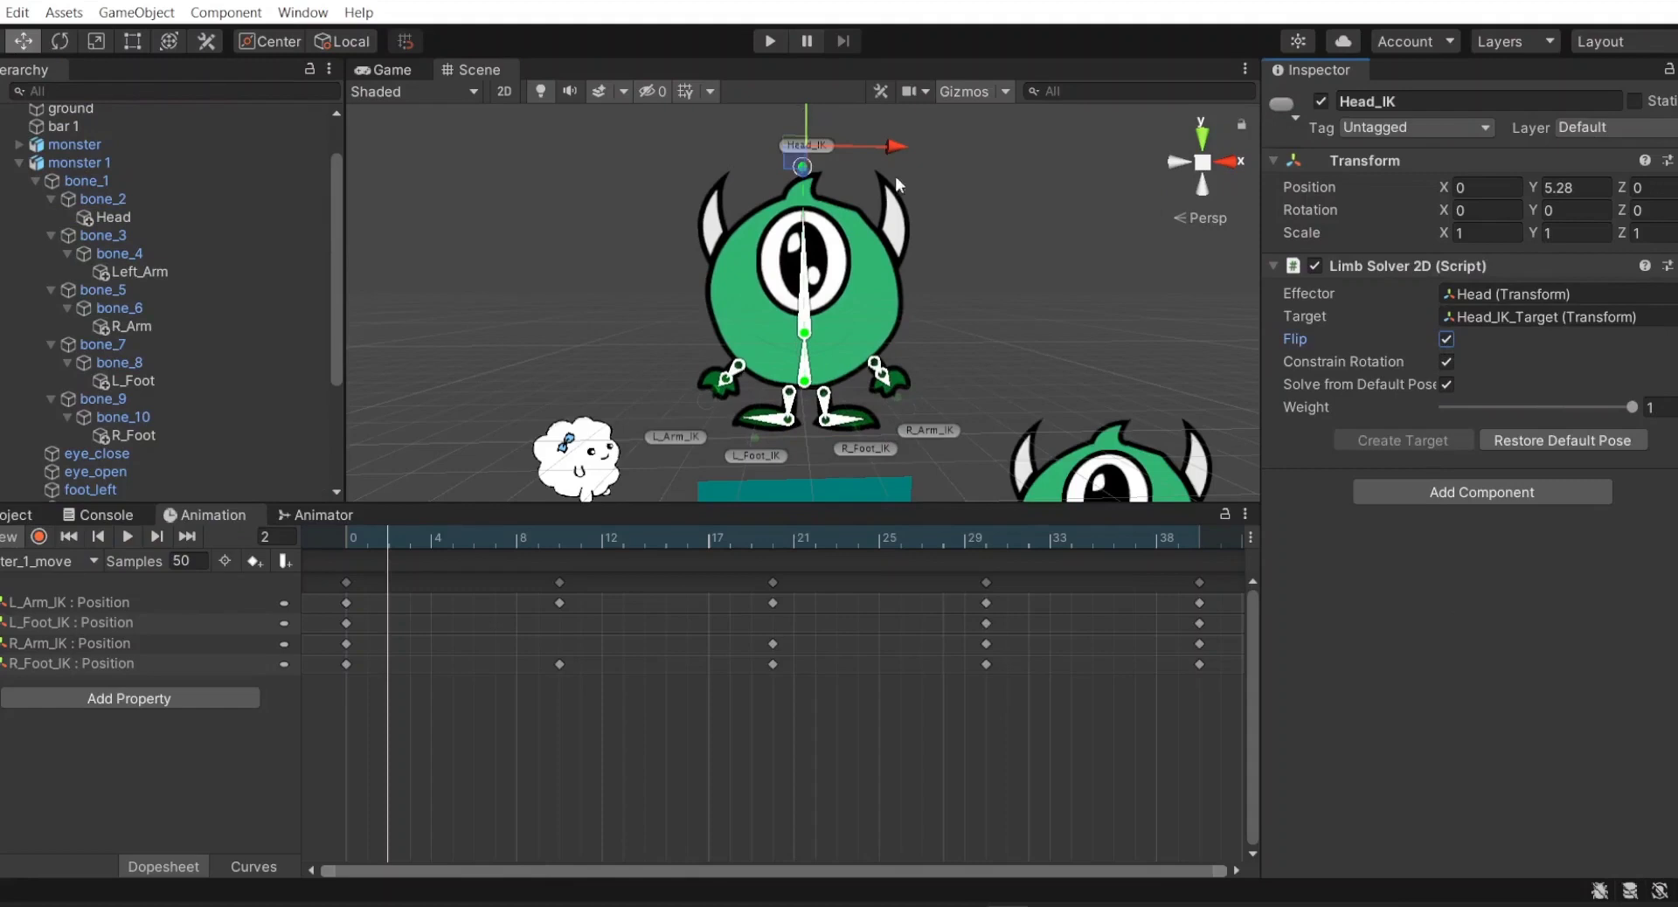
- Start recording at frame 10 of Monster_1_move and shift Head_IK to about X 0.15
click(356, 542)
click(558, 538)
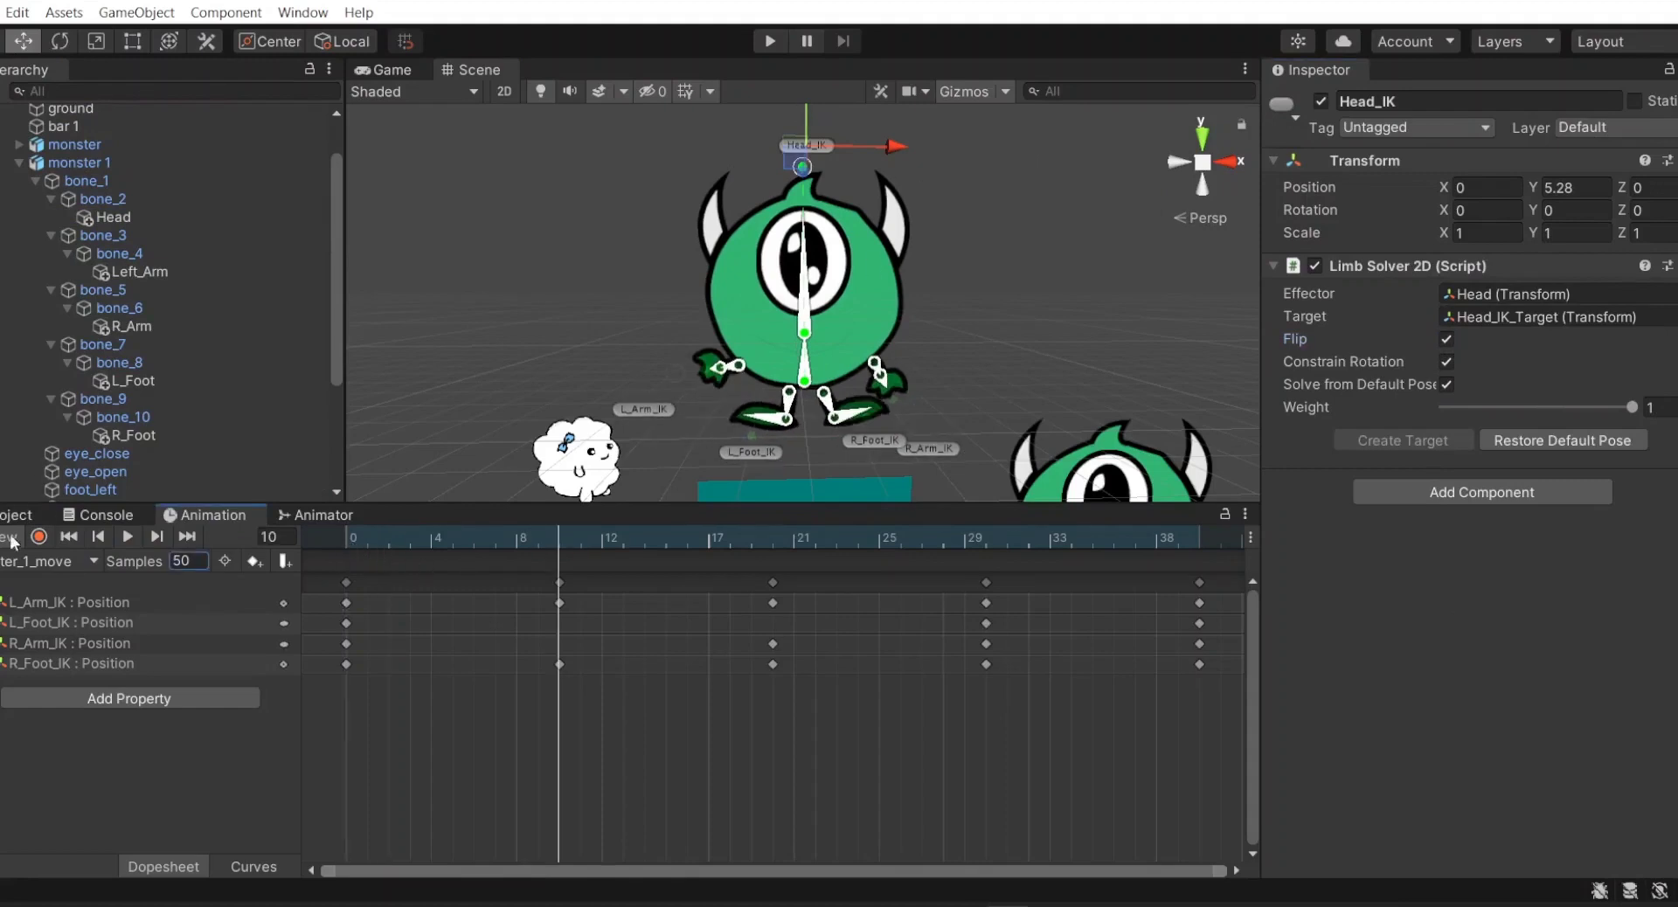
click(38, 536)
drag(893, 145, 902, 145)
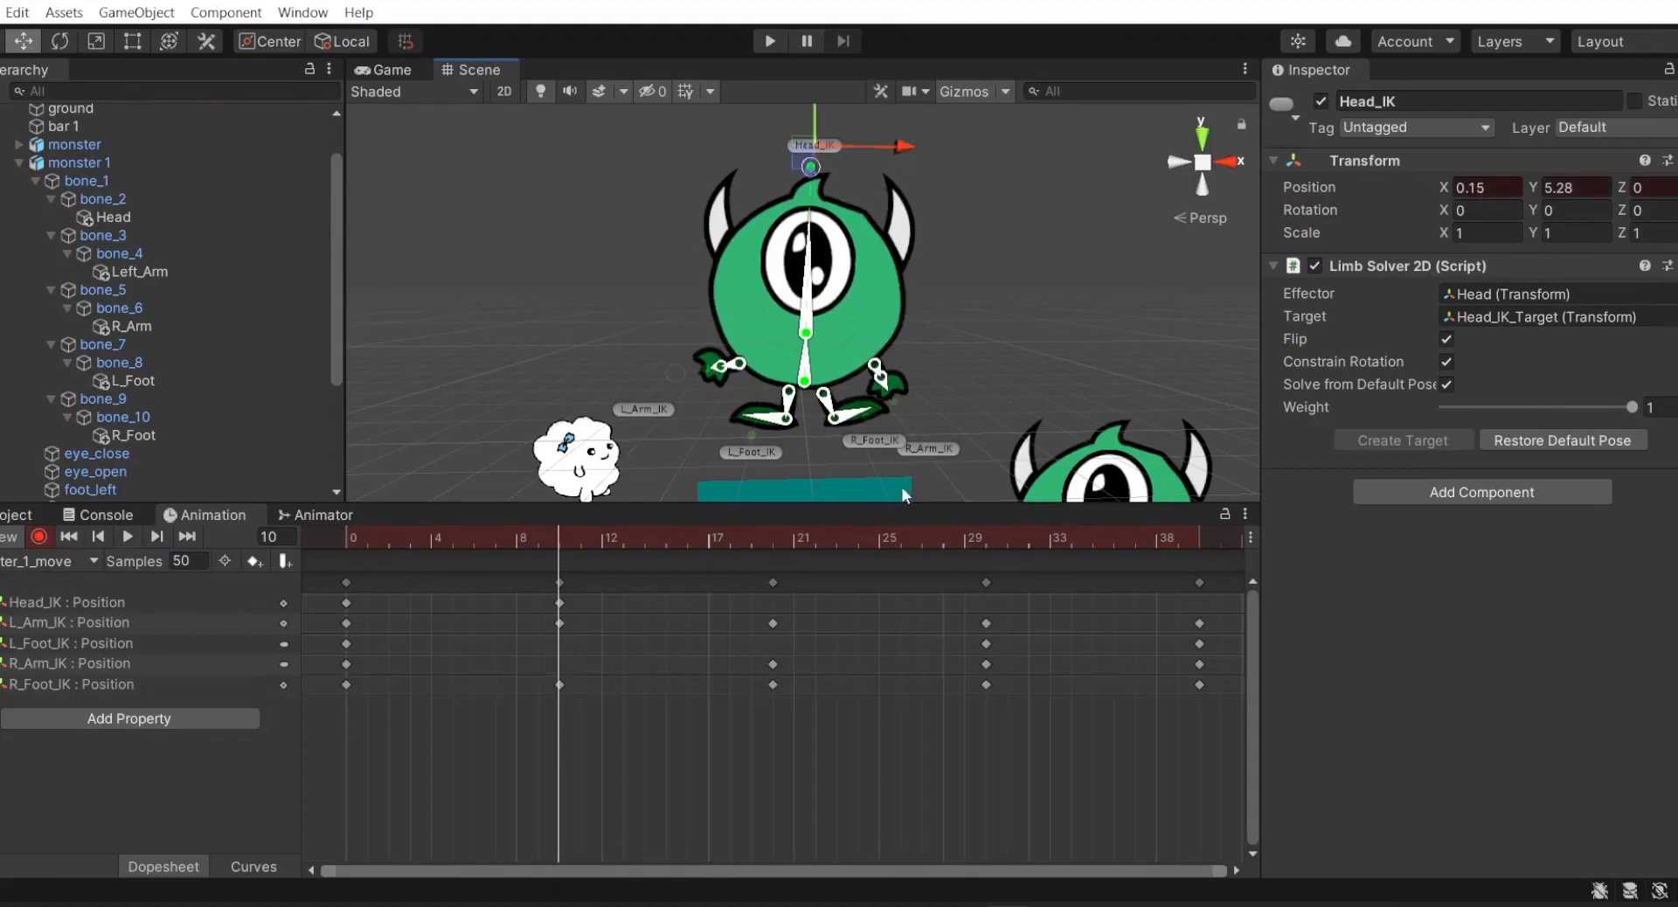
- Key Head_IK's sideways sway at frames 20, 30 and 40, then preview the animation
click(774, 536)
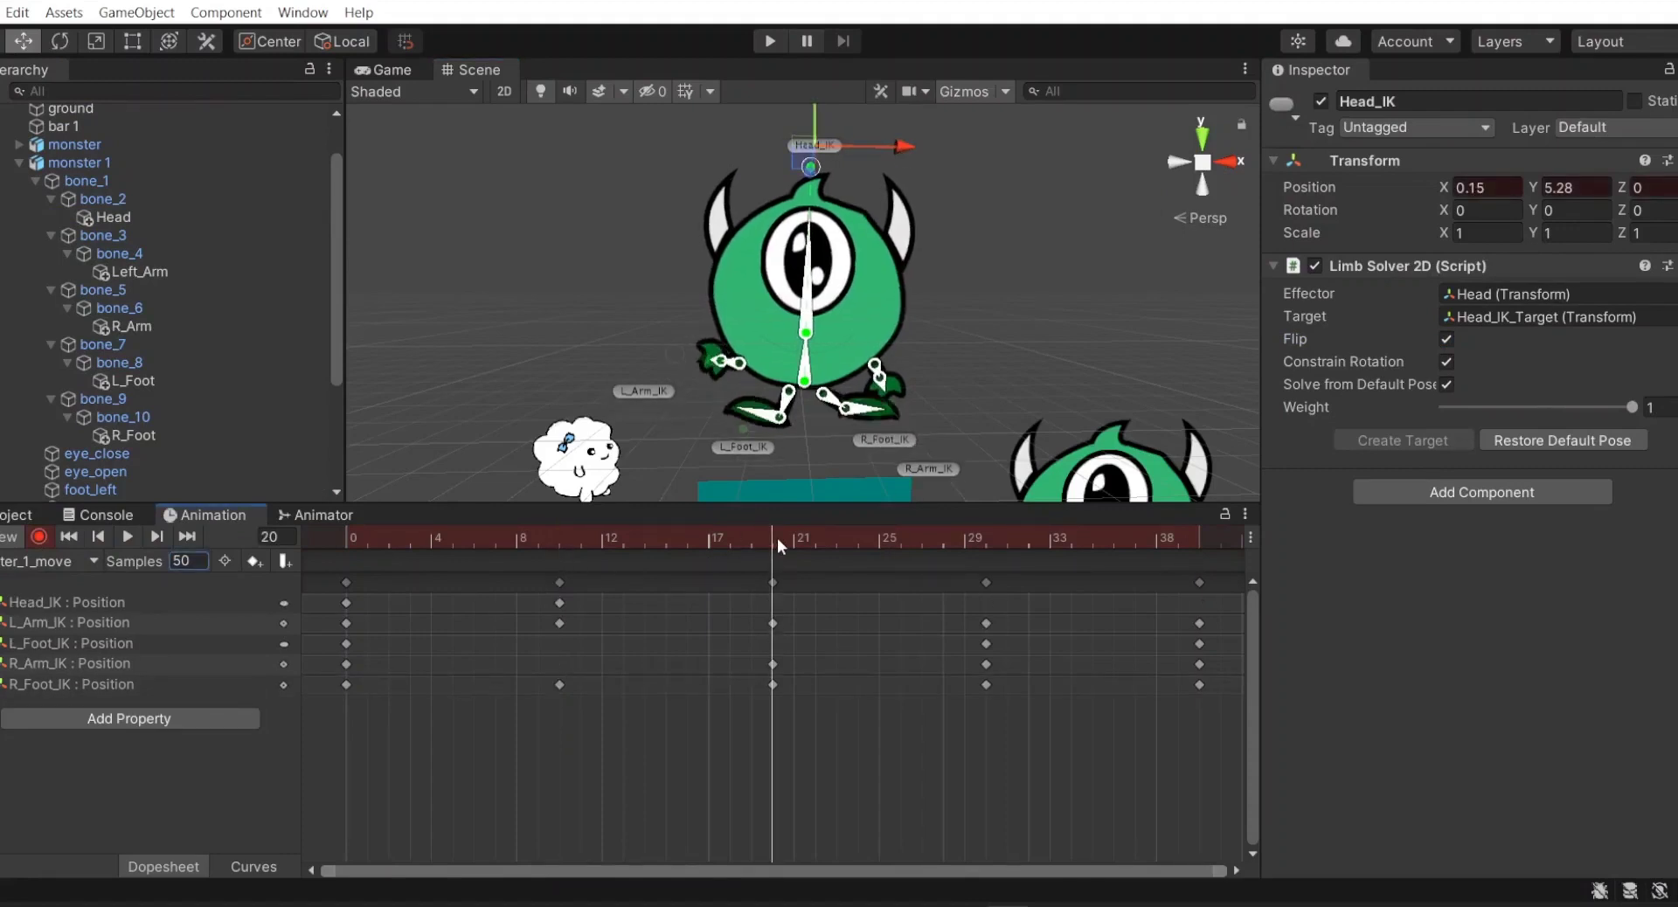
drag(906, 146, 884, 145)
click(983, 536)
click(1203, 538)
click(128, 536)
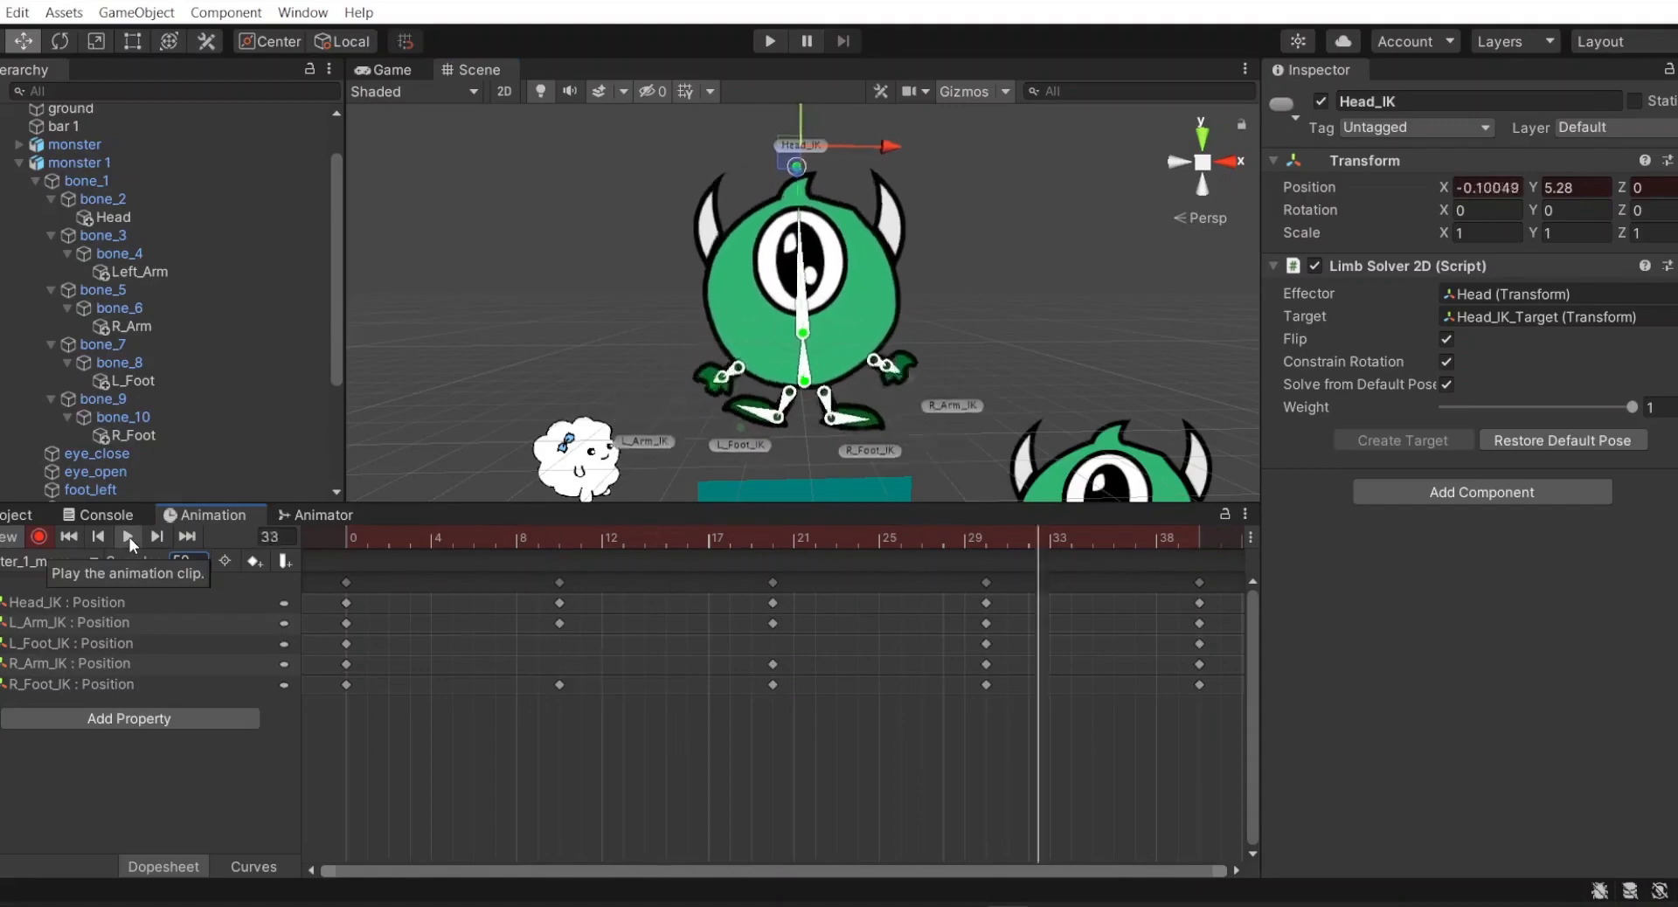
click(405, 70)
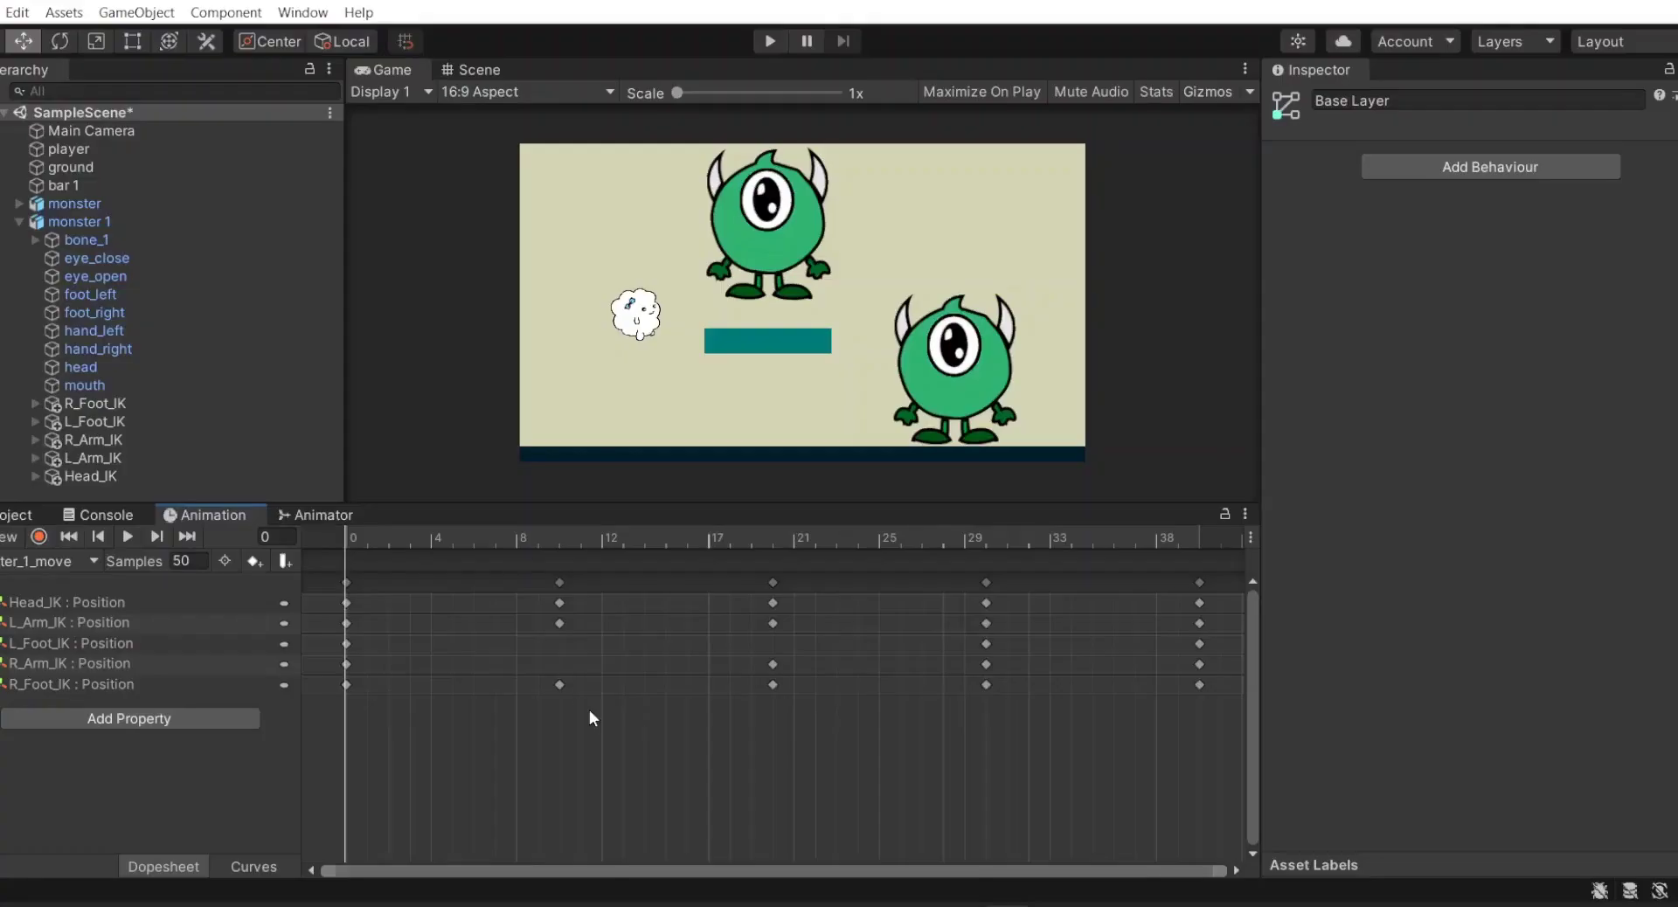
- Create a new animation clip for monster 1 named Monster_1_eye in the Resources folder
click(131, 222)
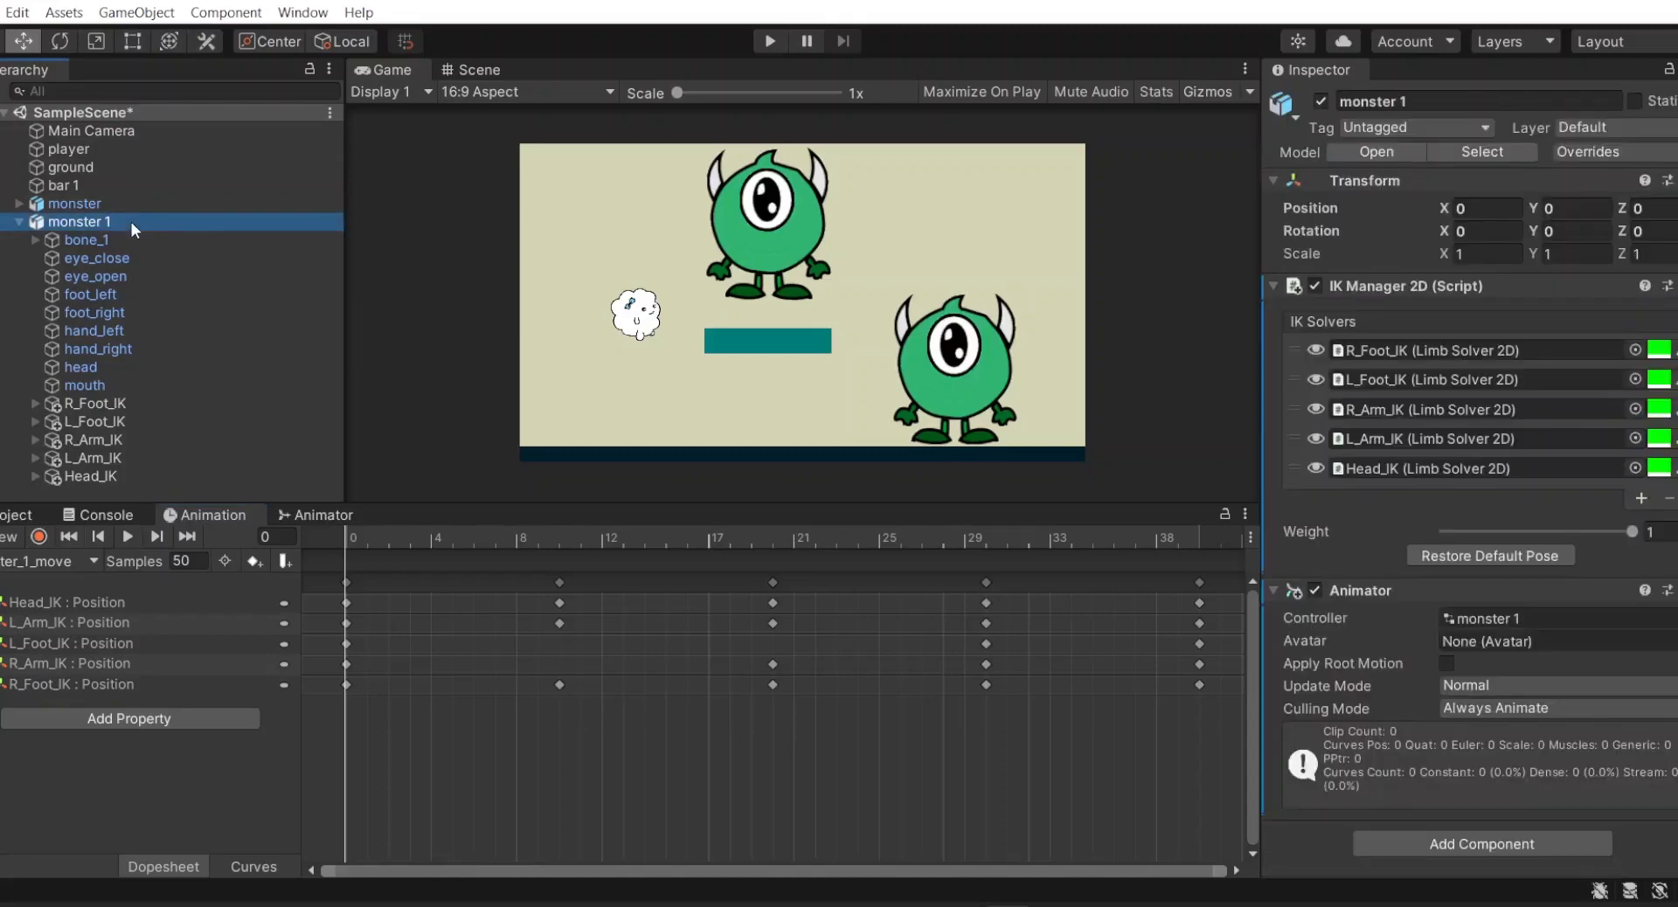
click(91, 562)
click(77, 623)
text(M)
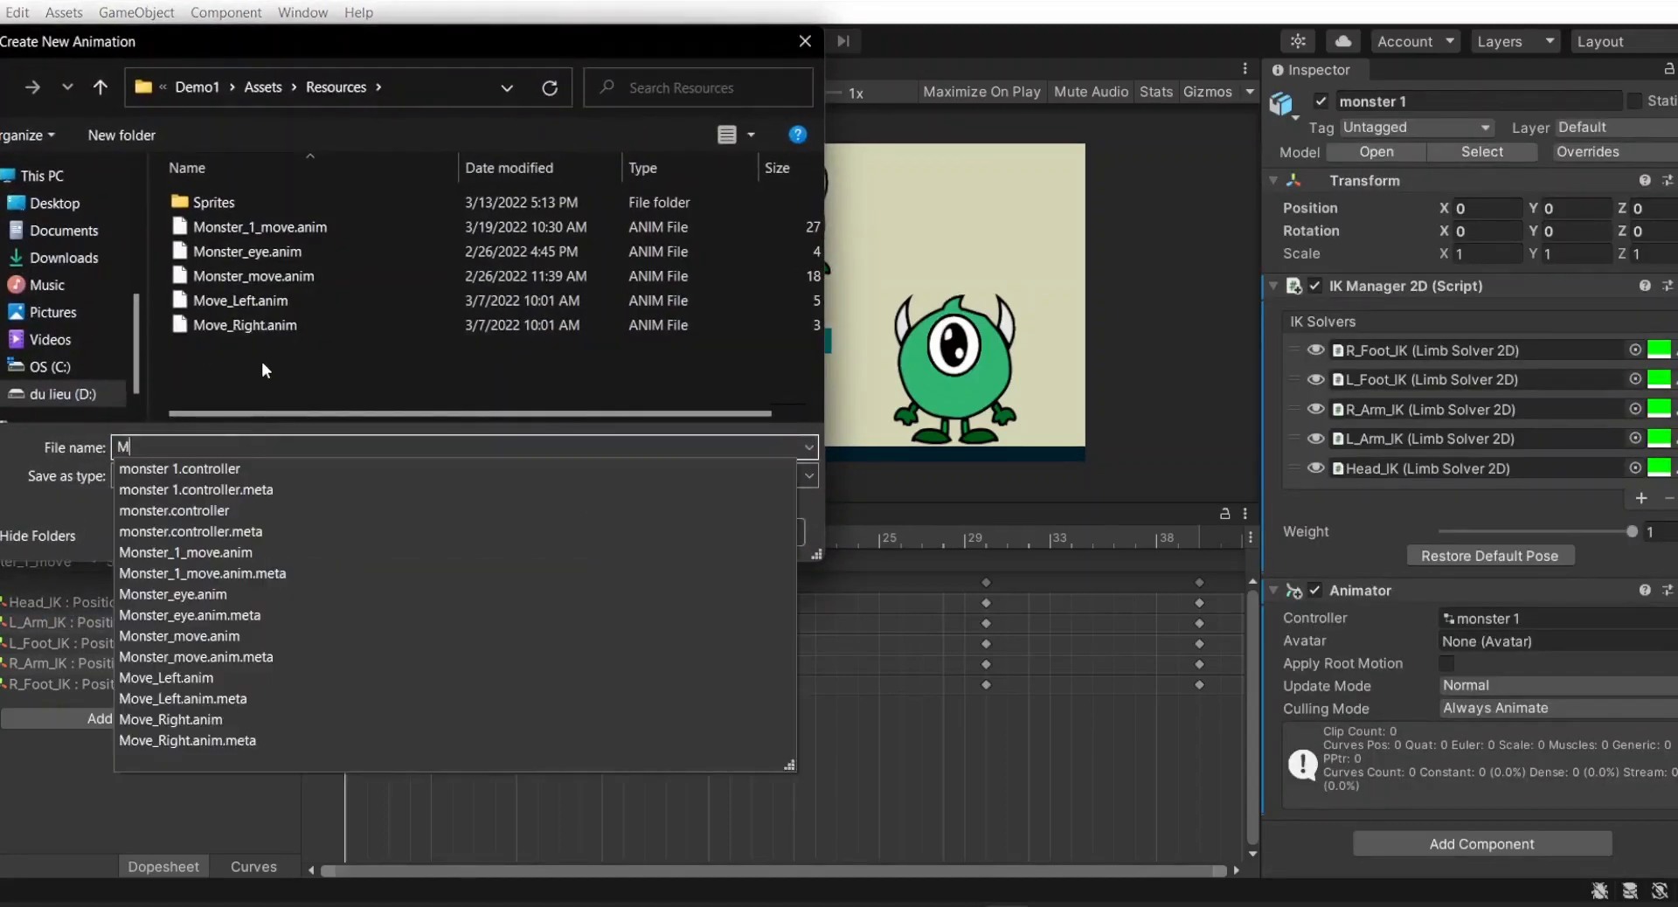
text(onster)
text(_1_eye)
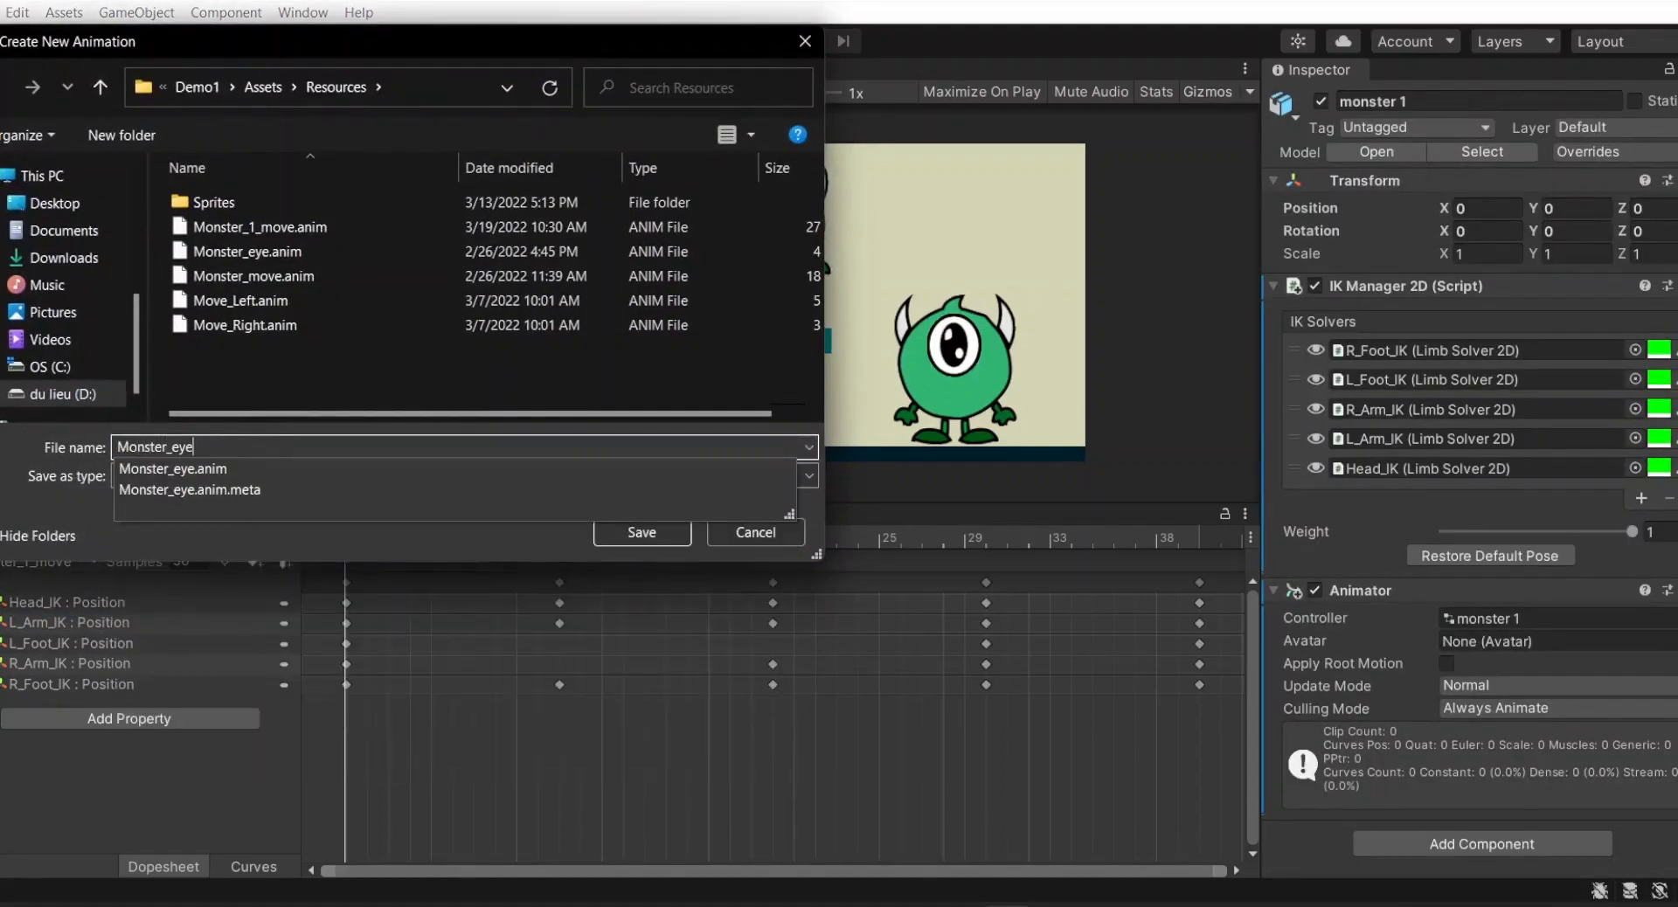
key(BackSpace)
key(BackSpace)
key(BackSpace)
text(1_eye)
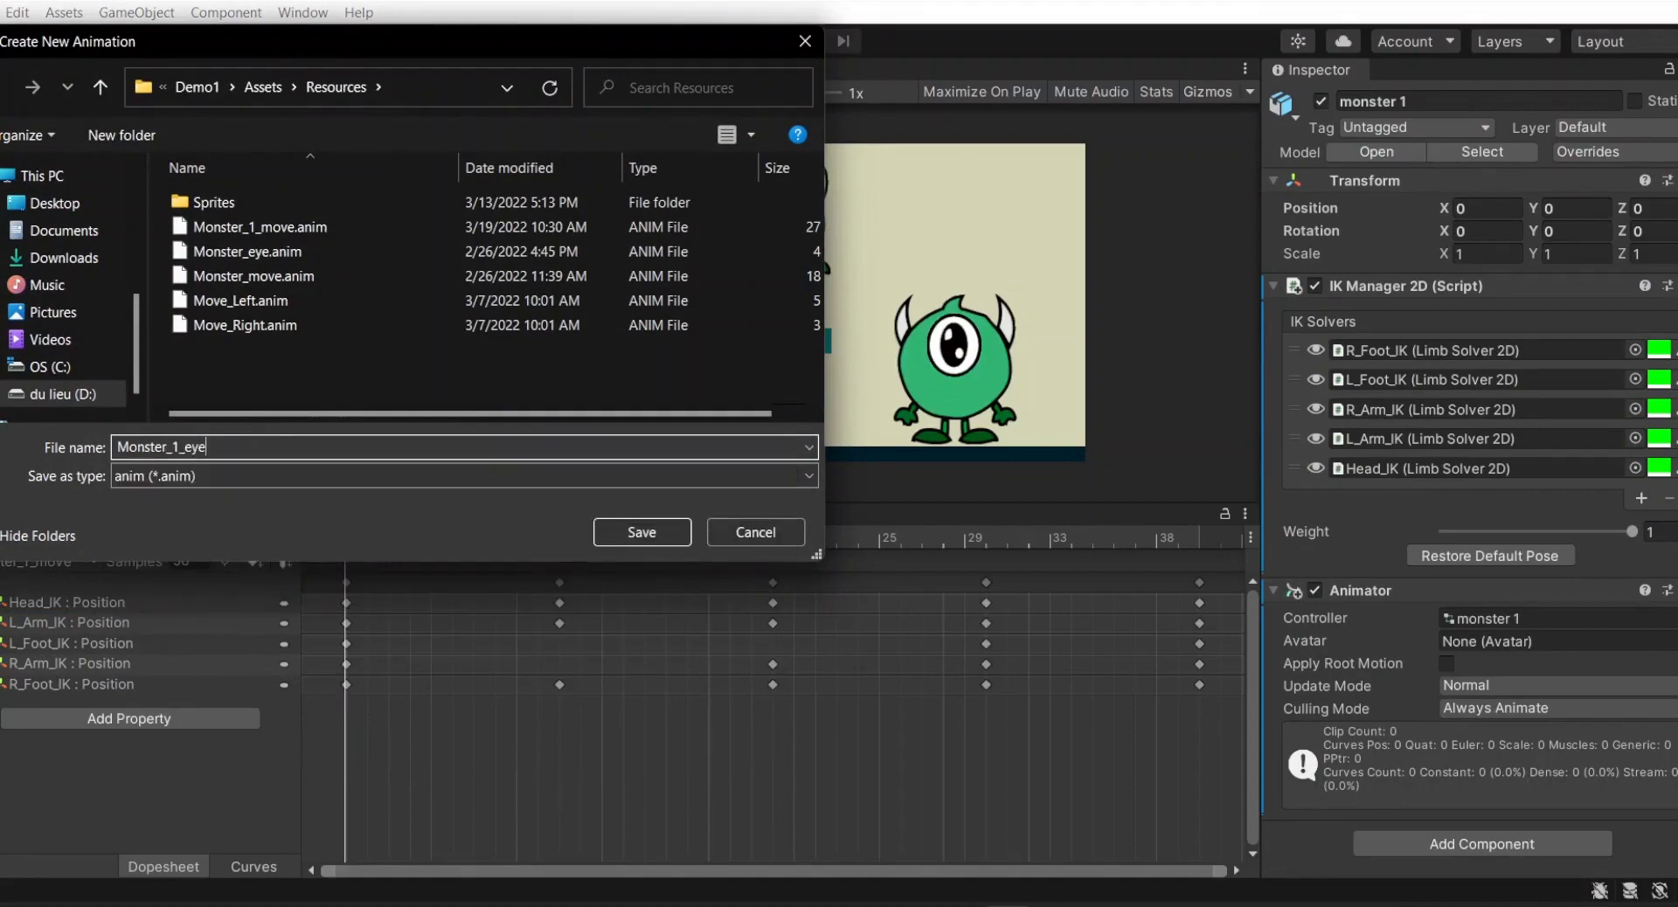
key(Return)
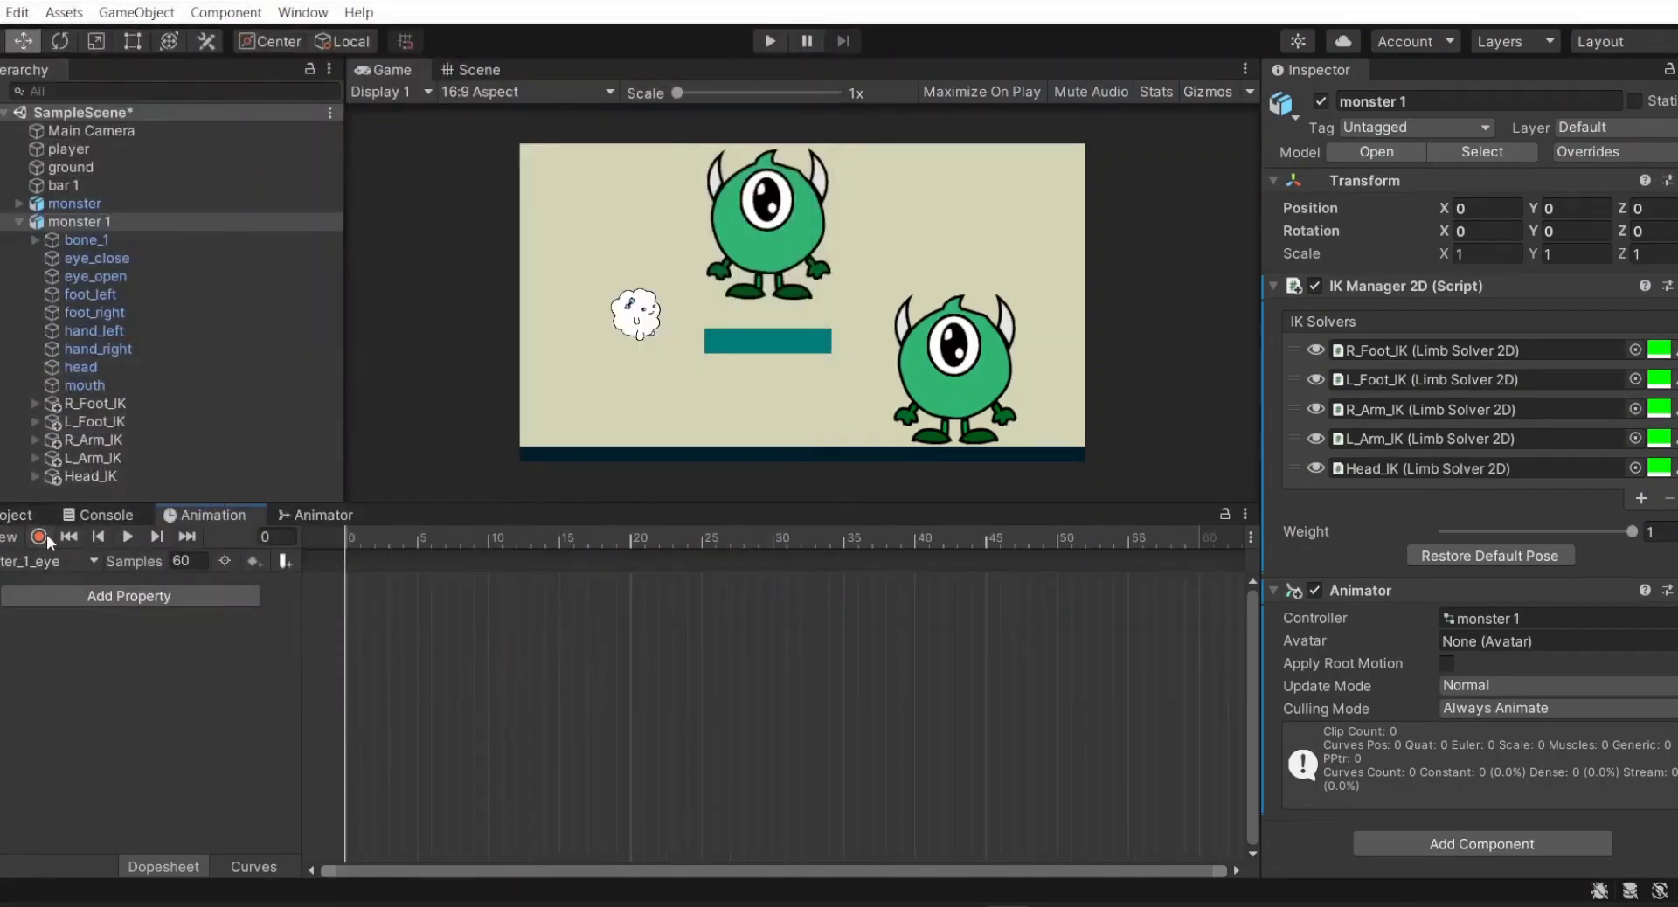
- Start recording Monster_1_eye and key the eye_open object as active at frame 0
click(115, 258)
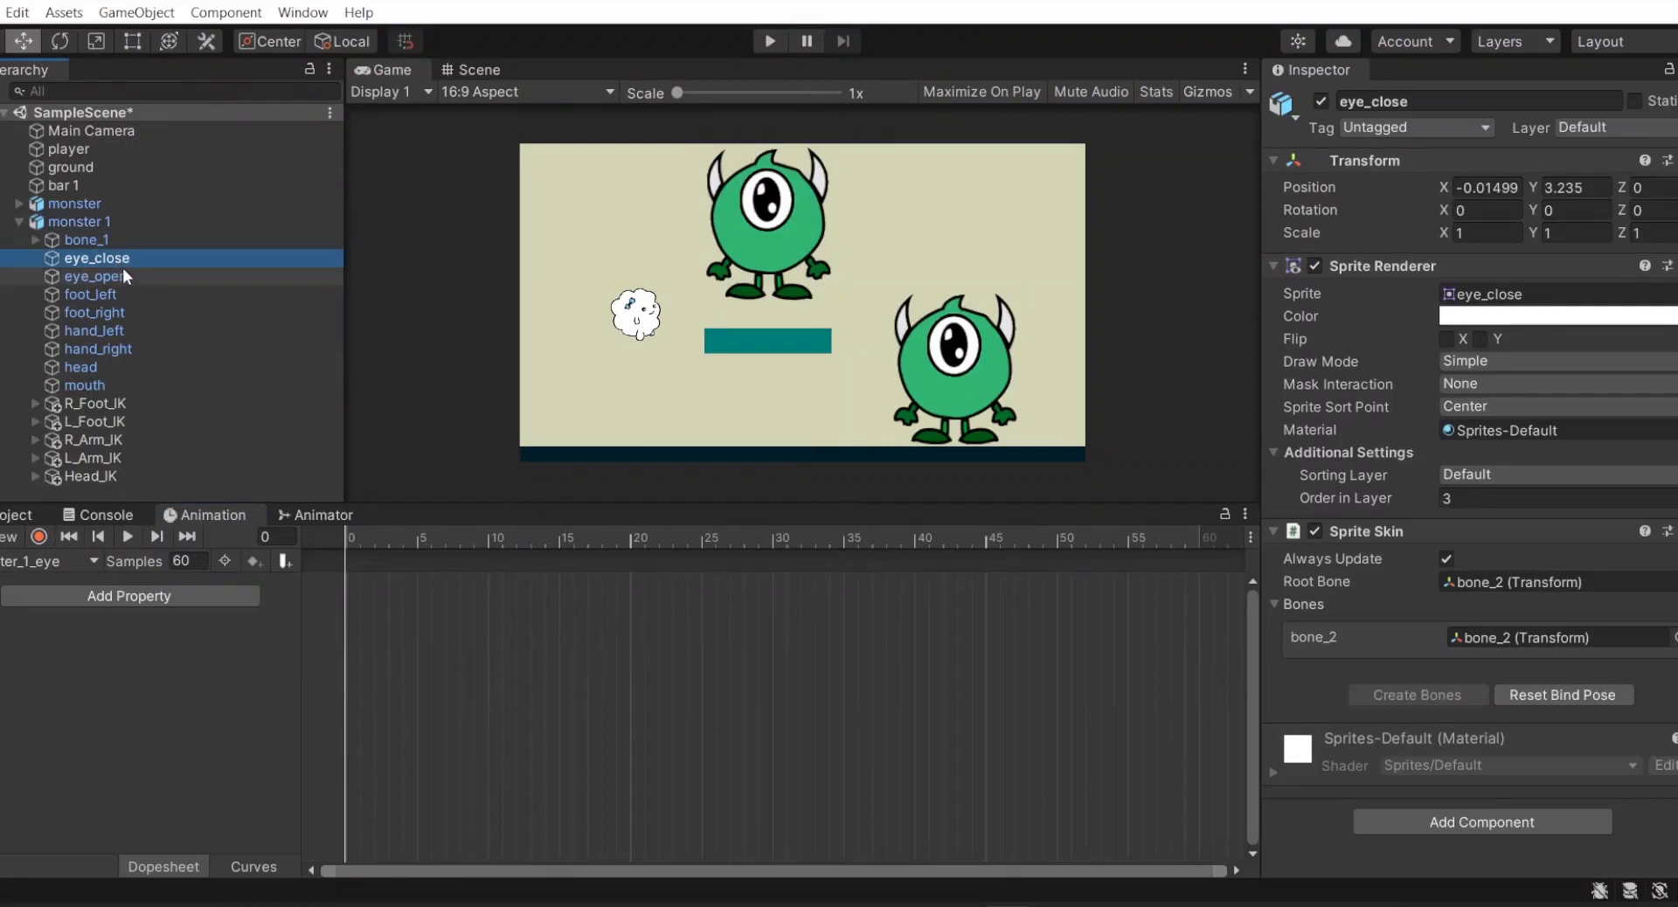
click(123, 276)
click(1320, 102)
click(1321, 101)
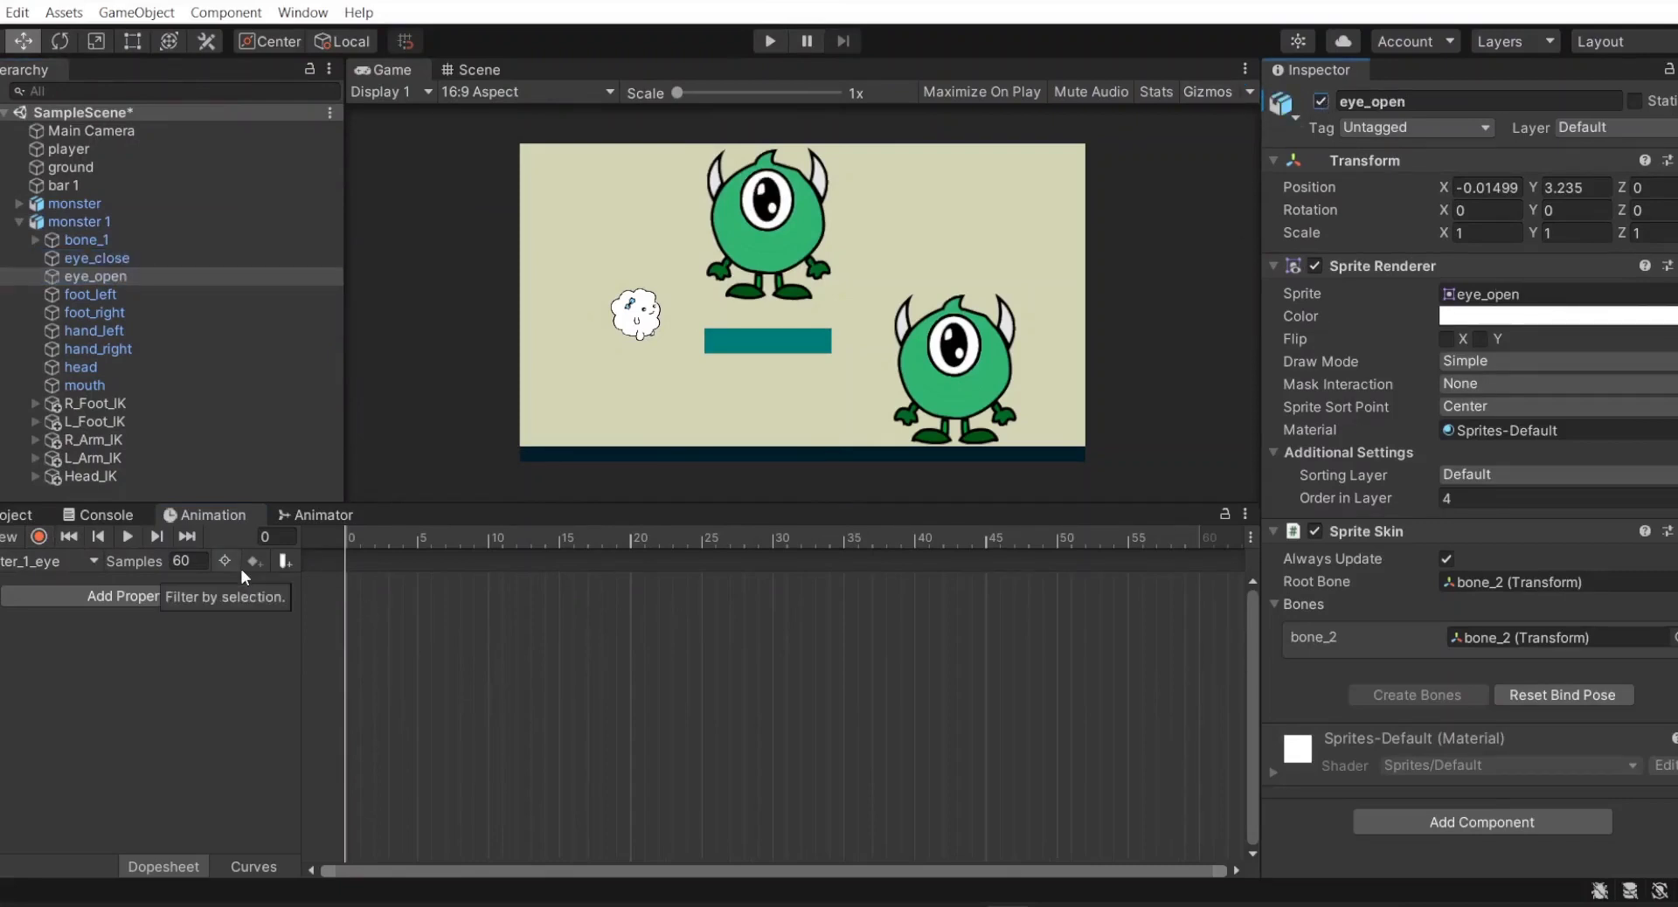
click(39, 537)
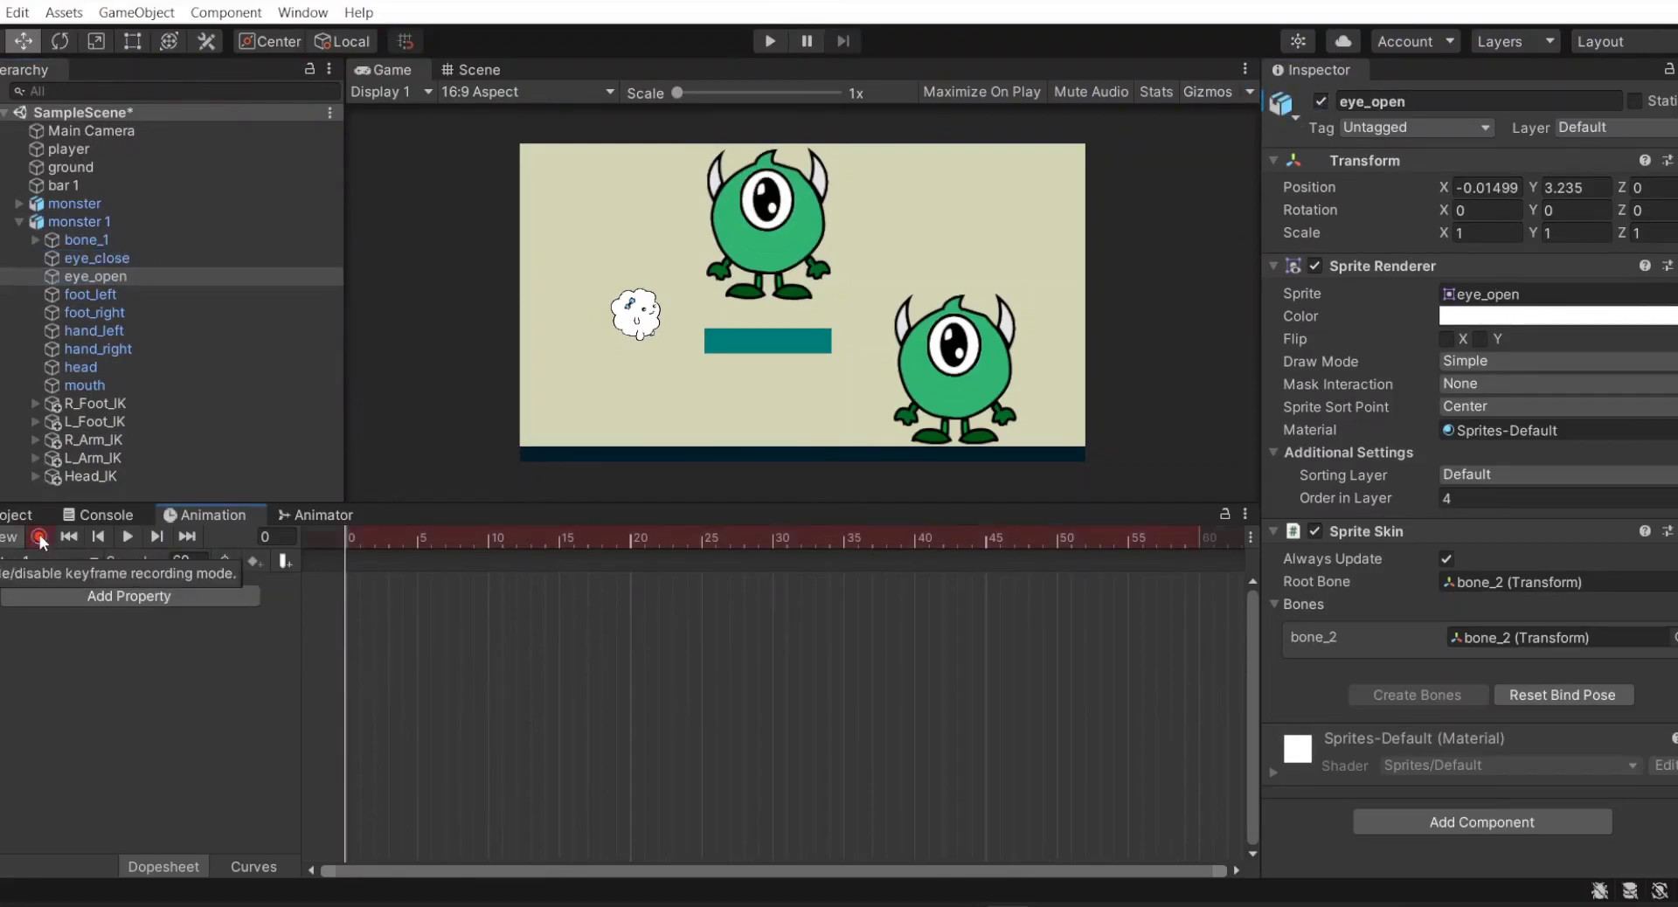
click(1320, 101)
click(1320, 101)
- Deactivate eye_open at frame 30 and reactivate it at frame 45
click(773, 540)
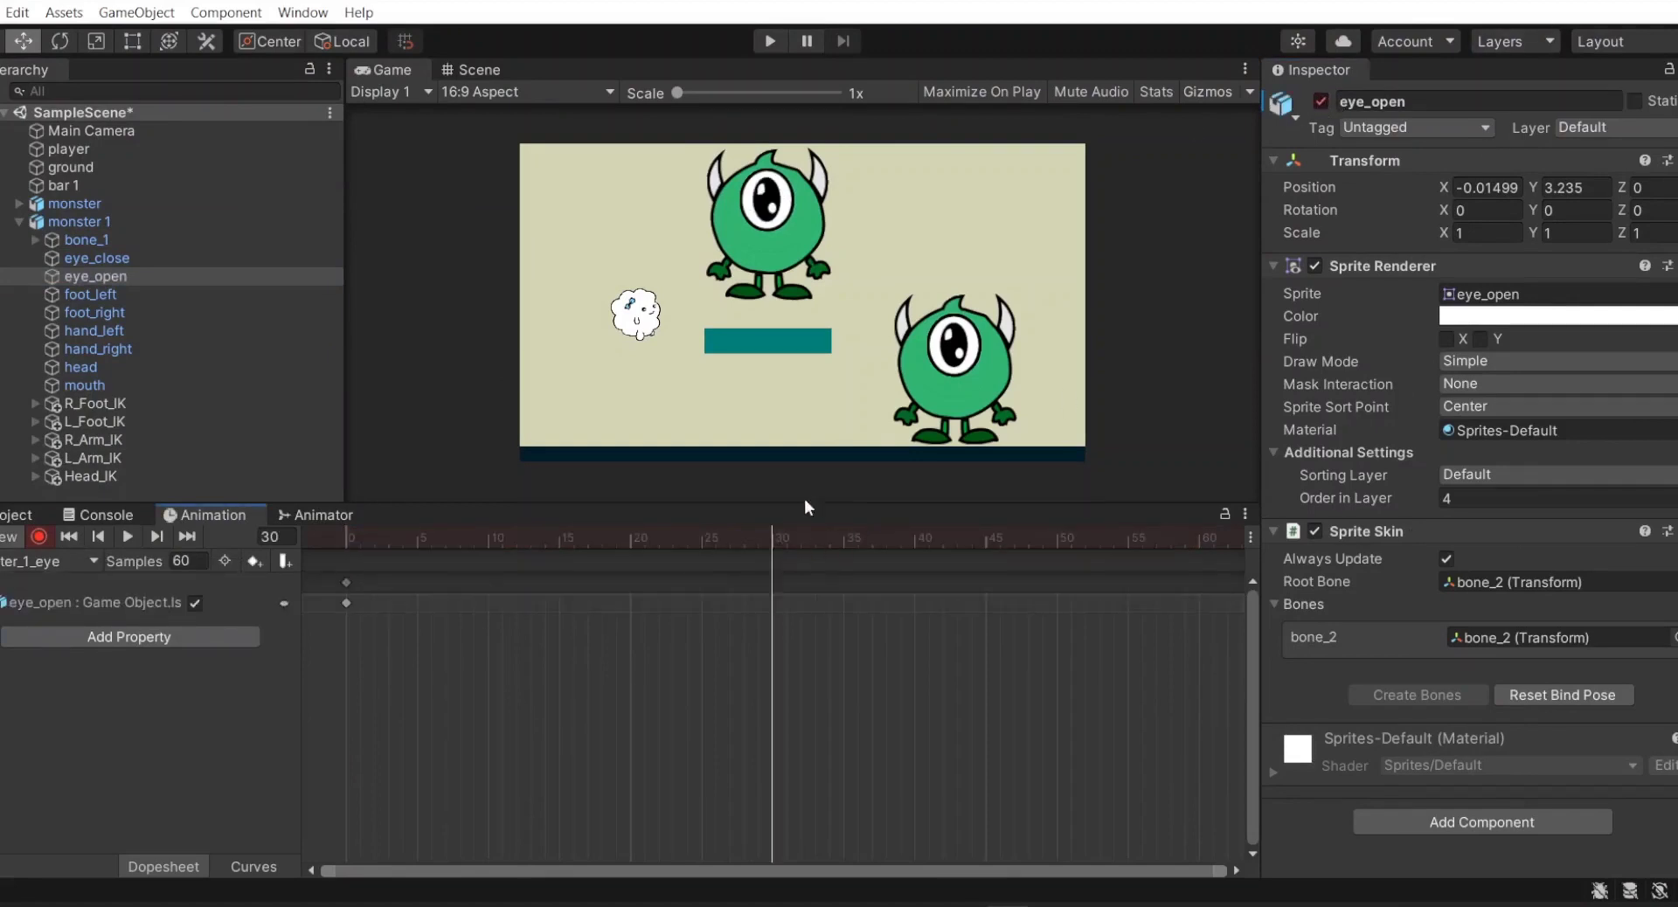
click(1321, 101)
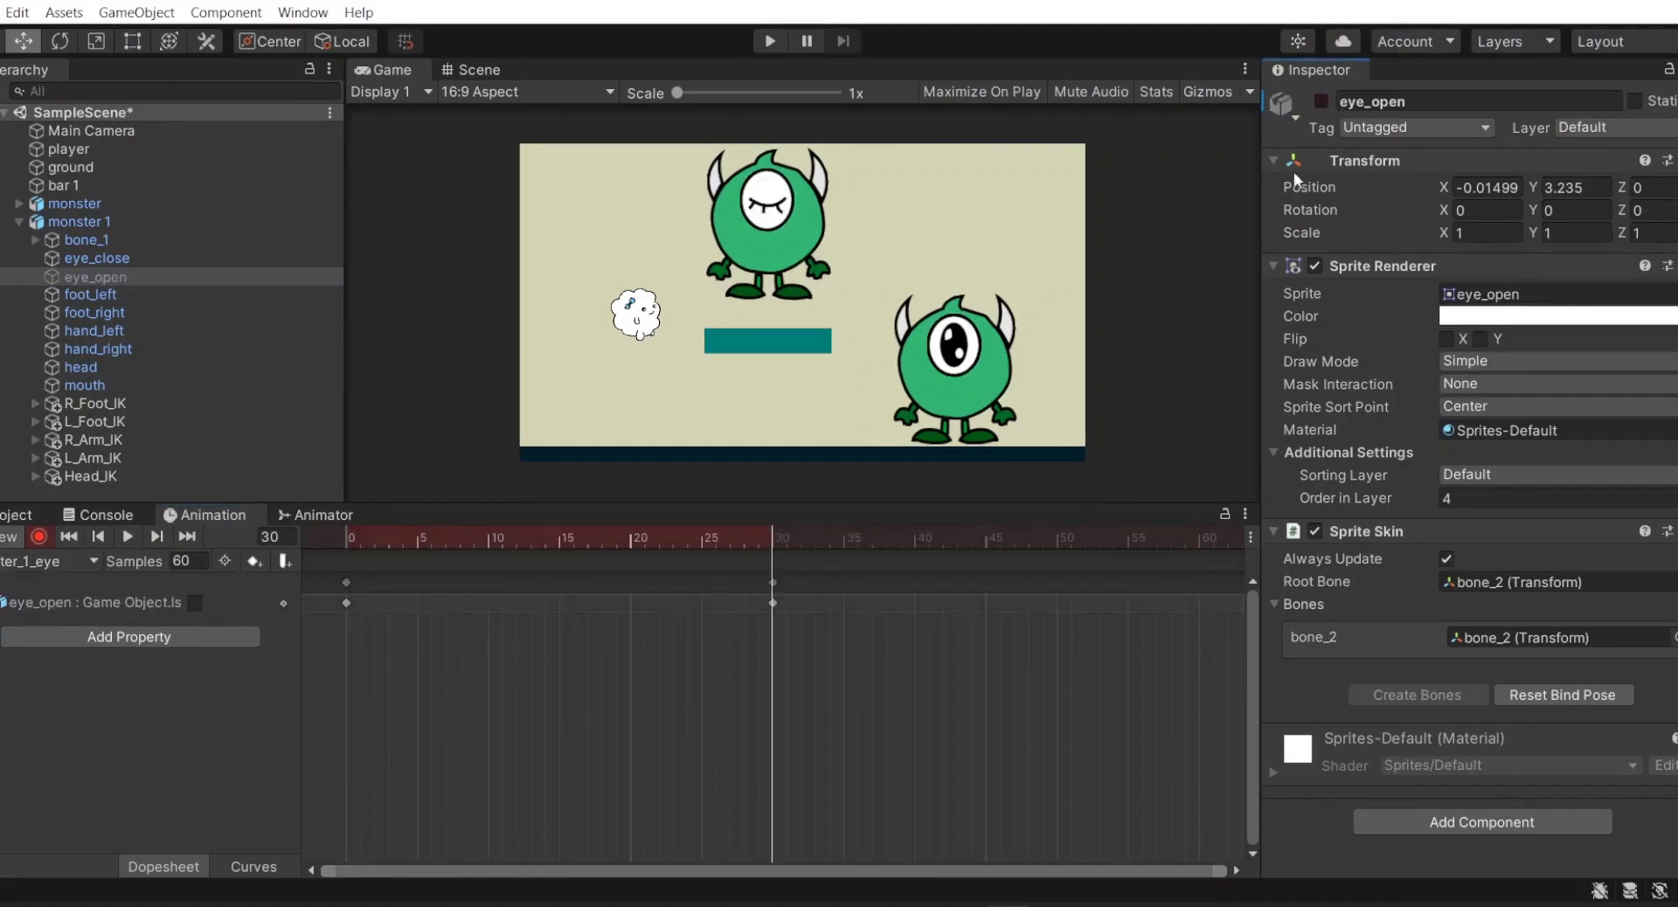
click(988, 537)
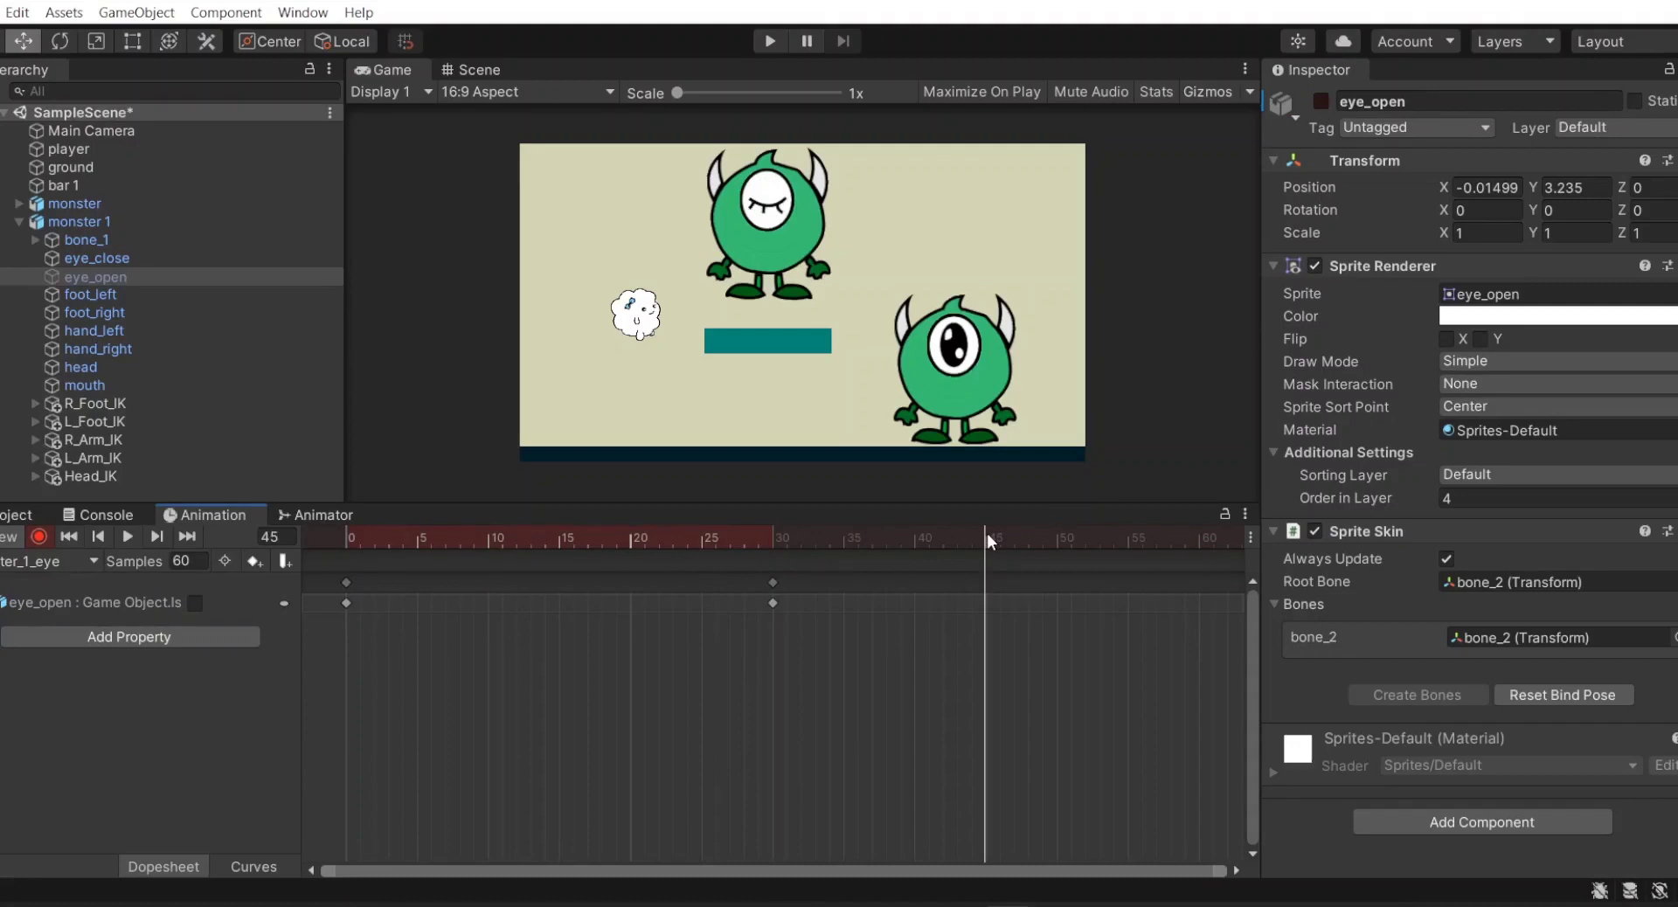
click(1322, 102)
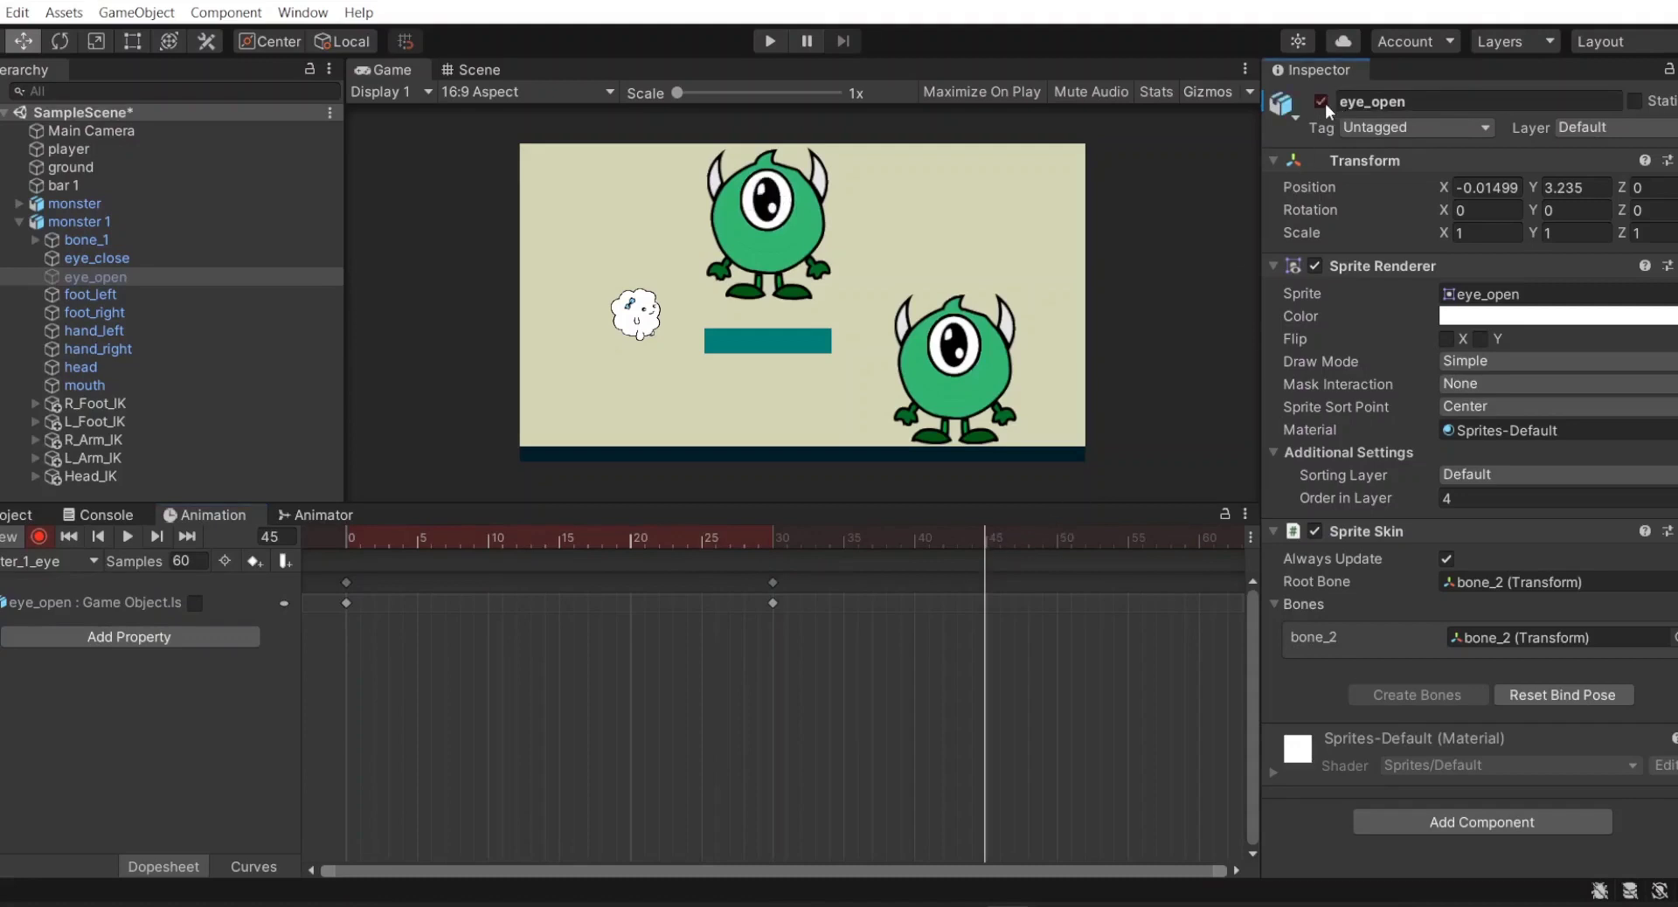
- Key eye_open as active at frame 60, preview the blink and stop recording
click(1203, 538)
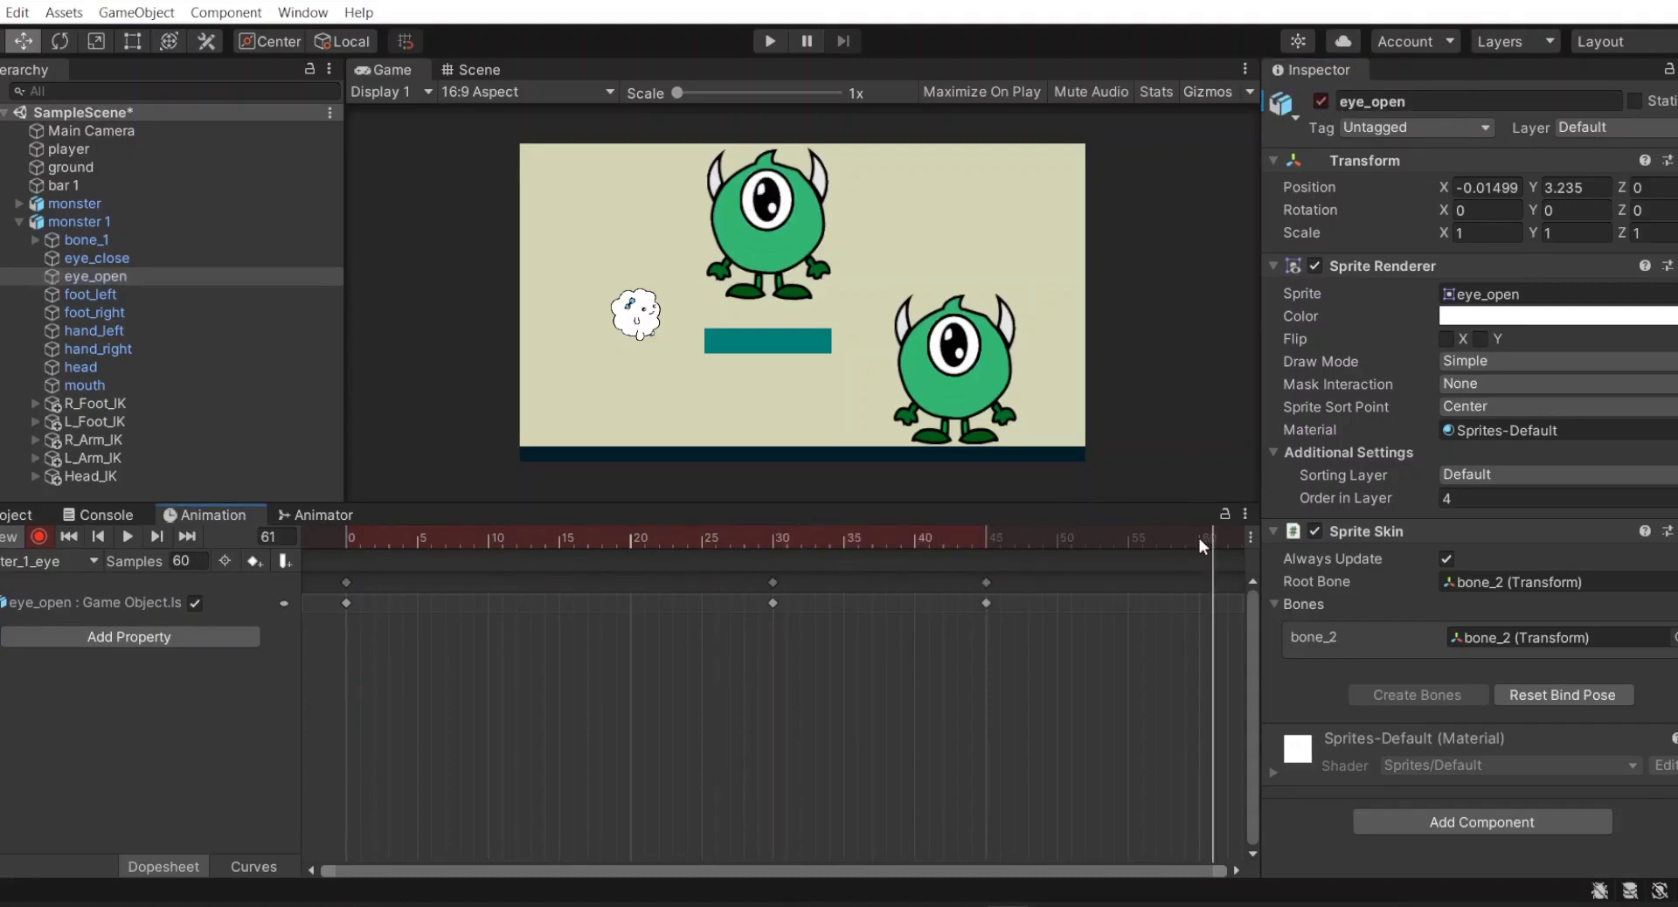
click(1321, 102)
click(1322, 102)
click(124, 538)
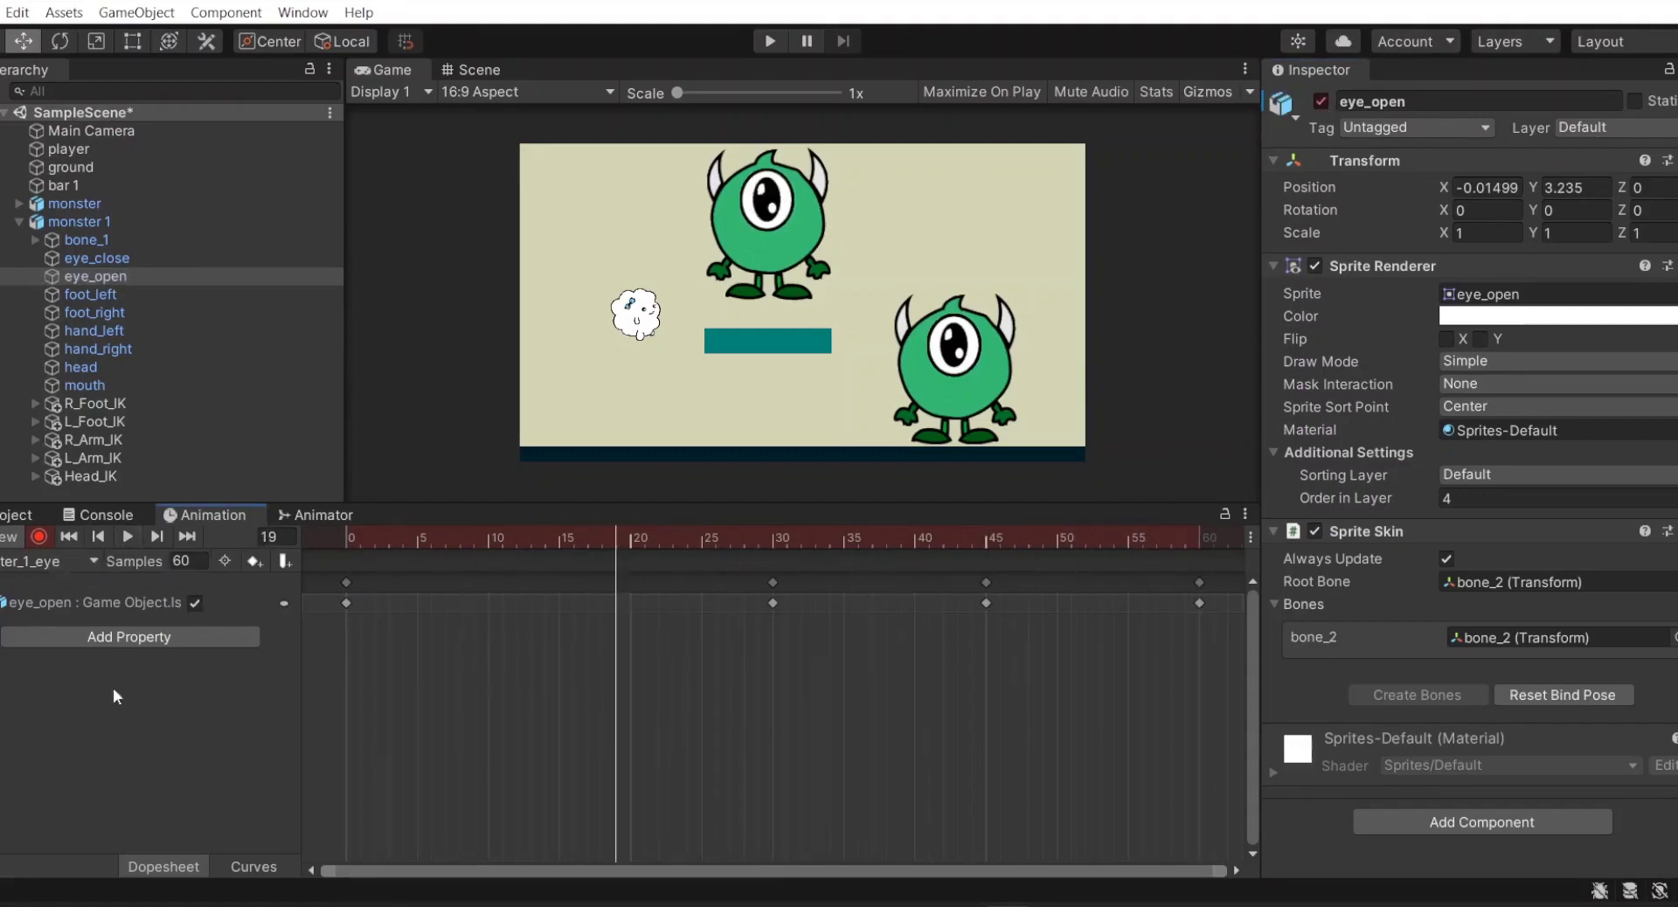
click(38, 537)
- Show monster 1's animator state graph and move the Monster_1_eye state further below Monster_1_move
click(306, 512)
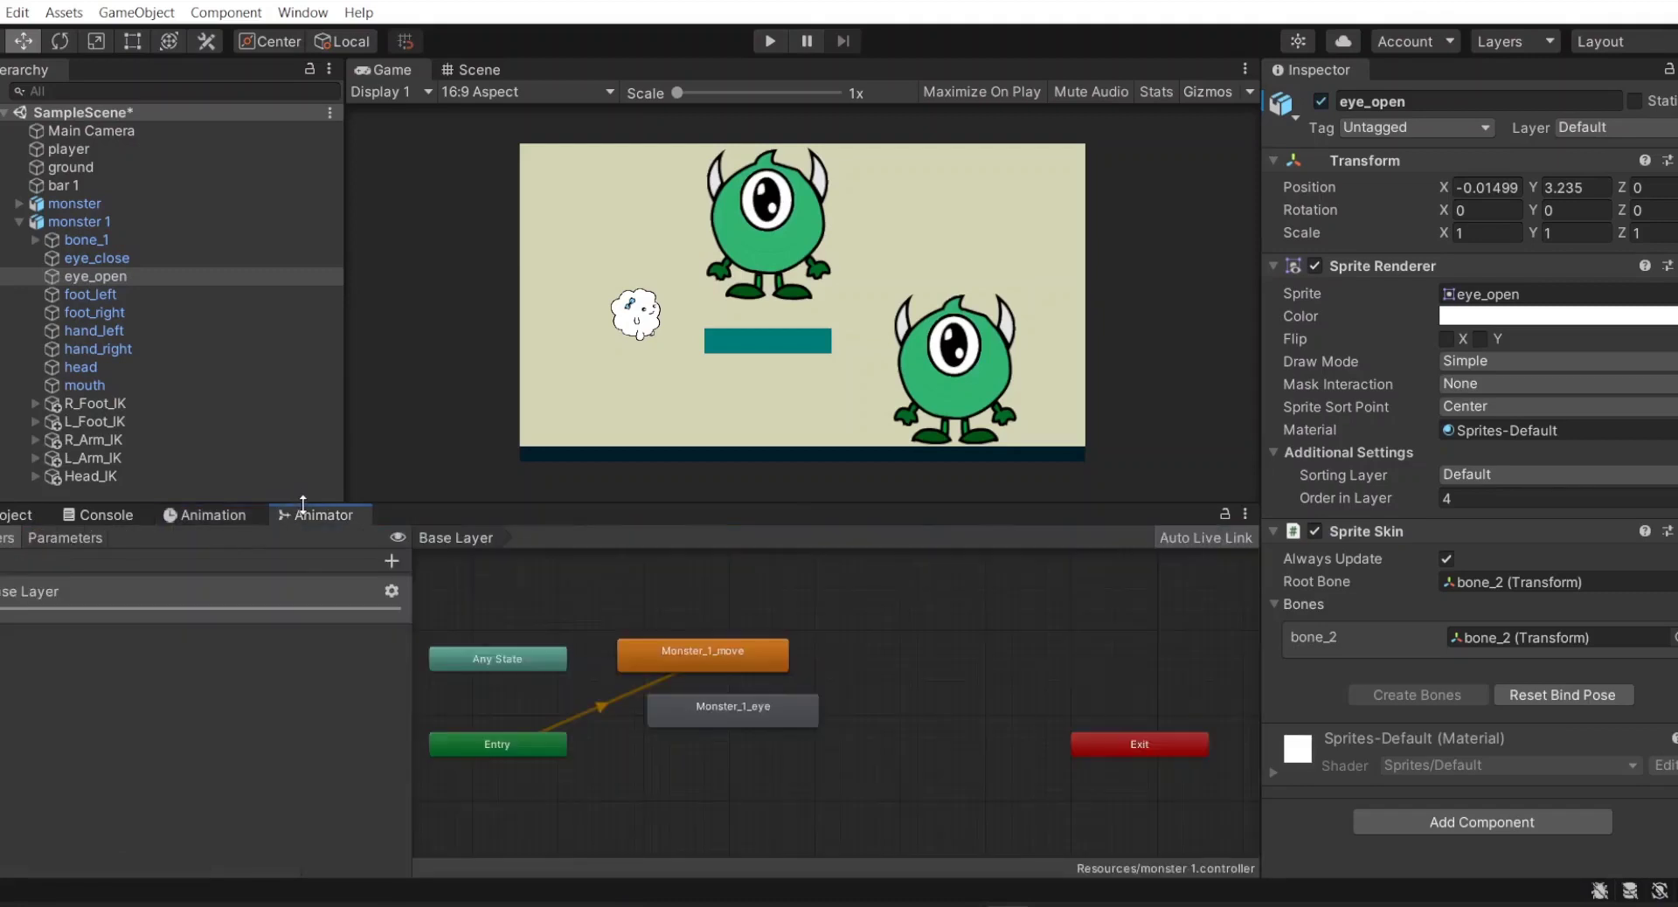
click(139, 218)
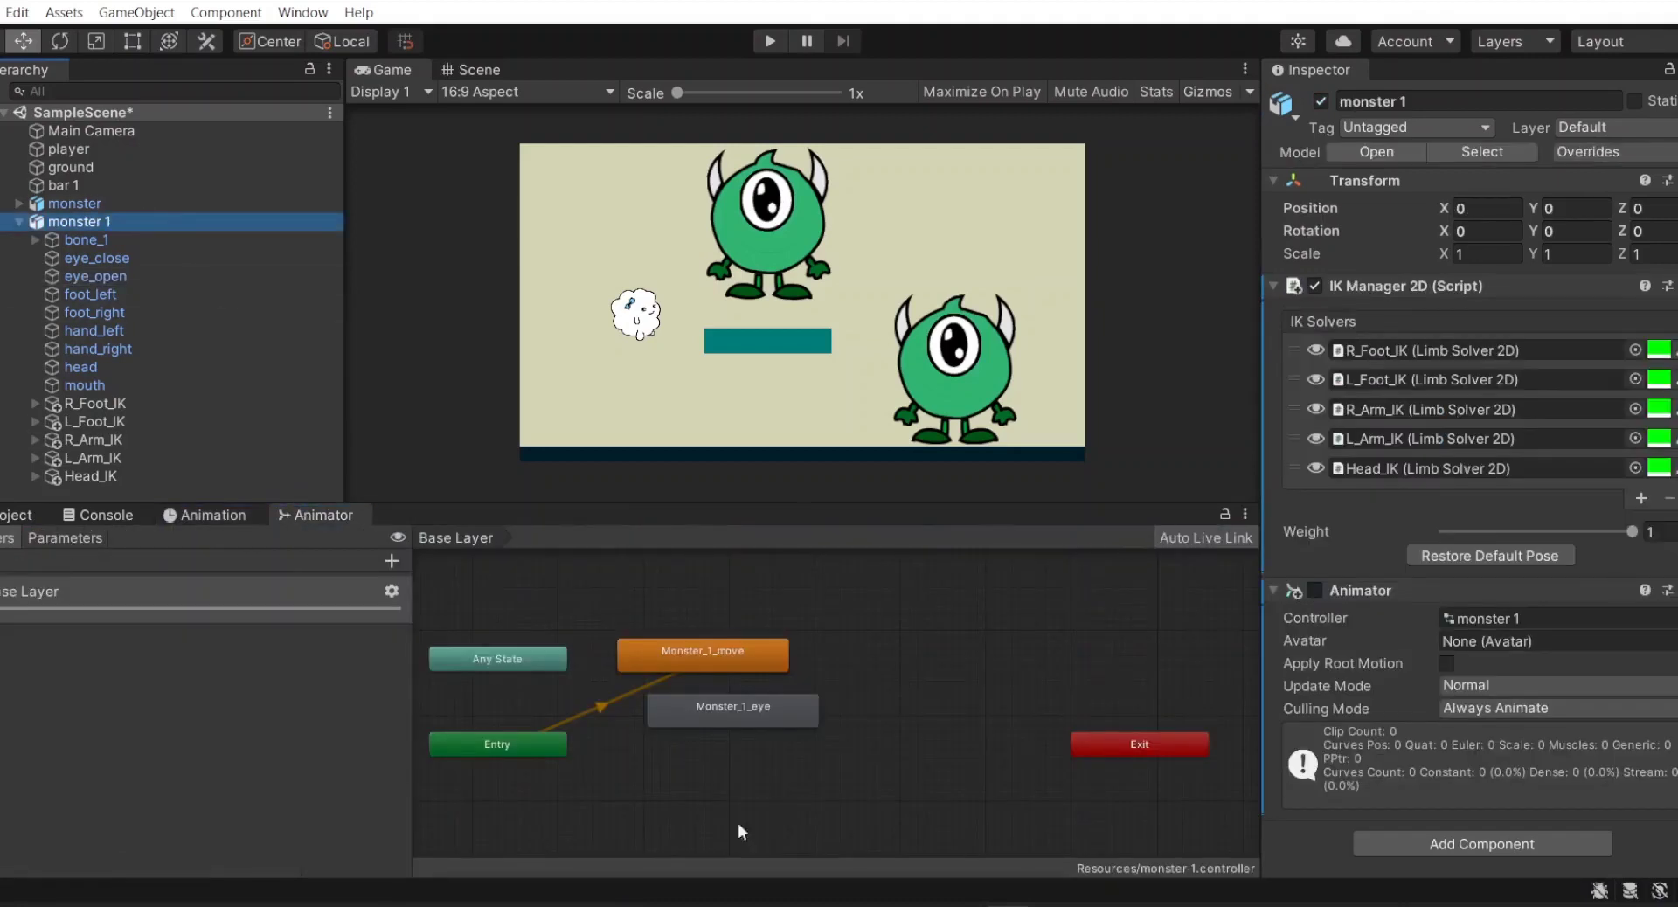
drag(762, 716, 764, 757)
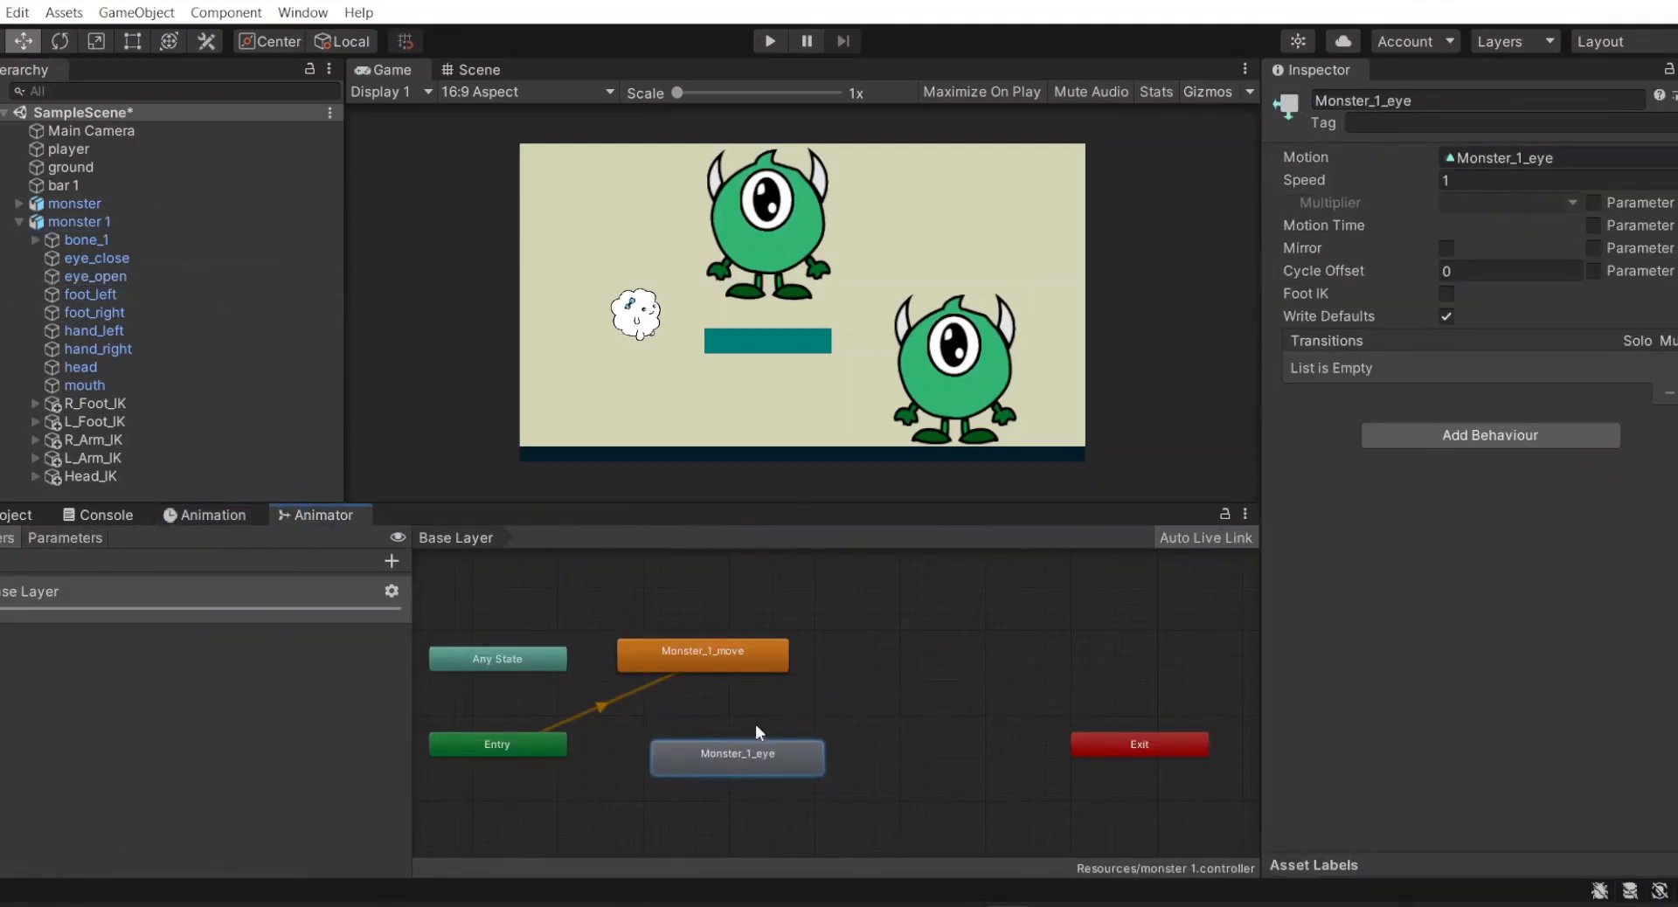
right_click(709, 667)
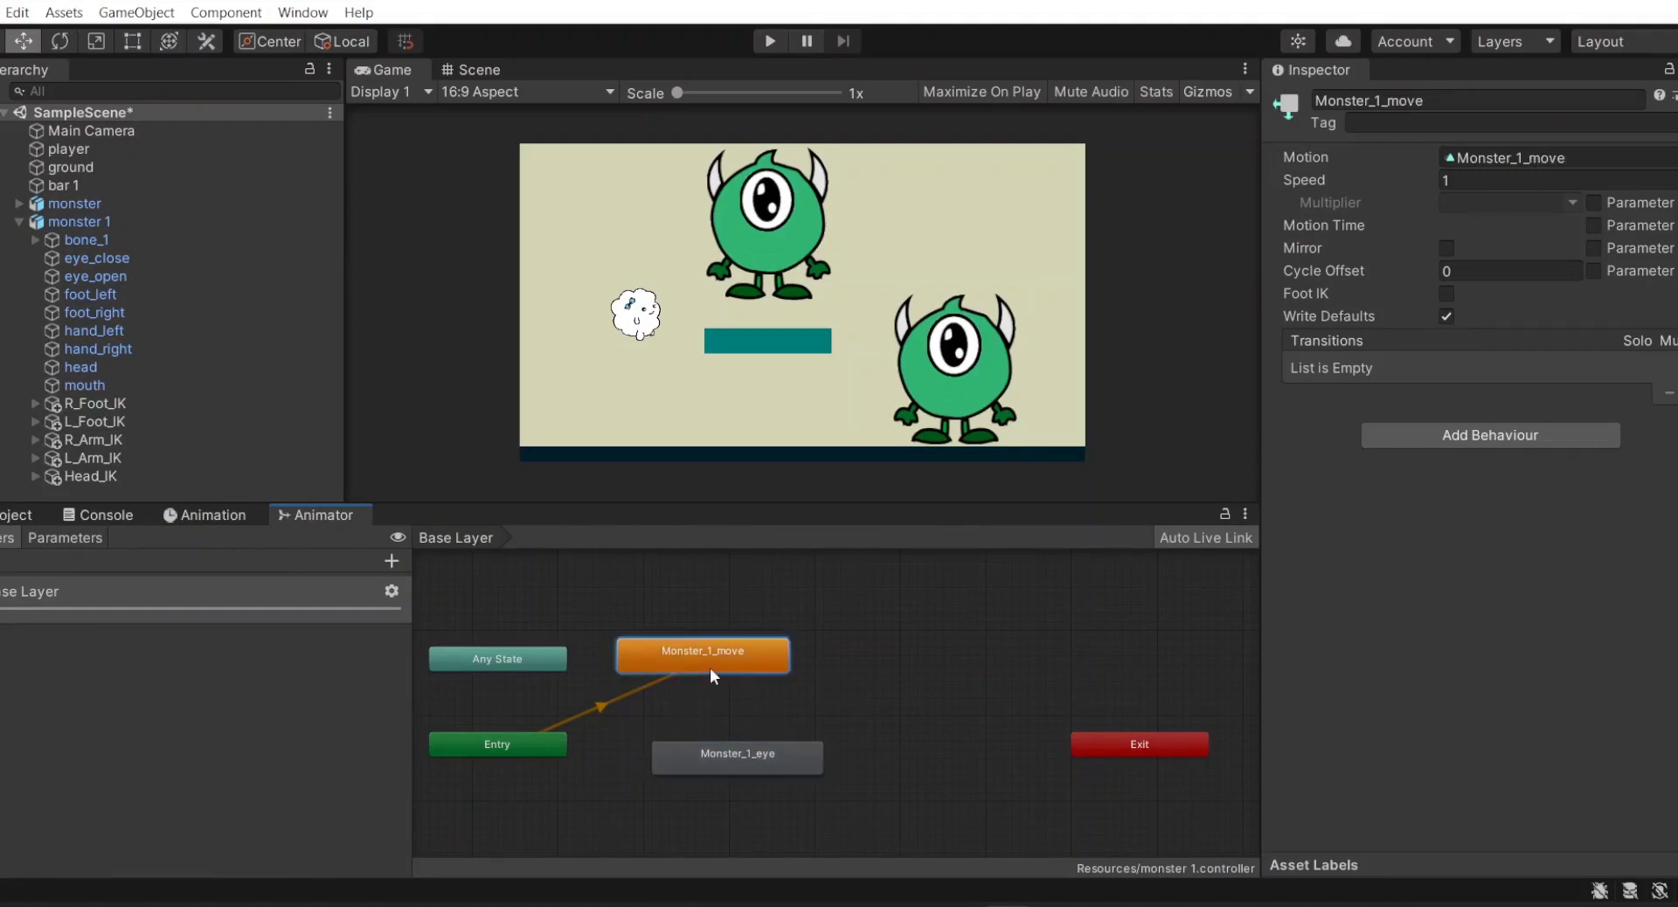
click(602, 774)
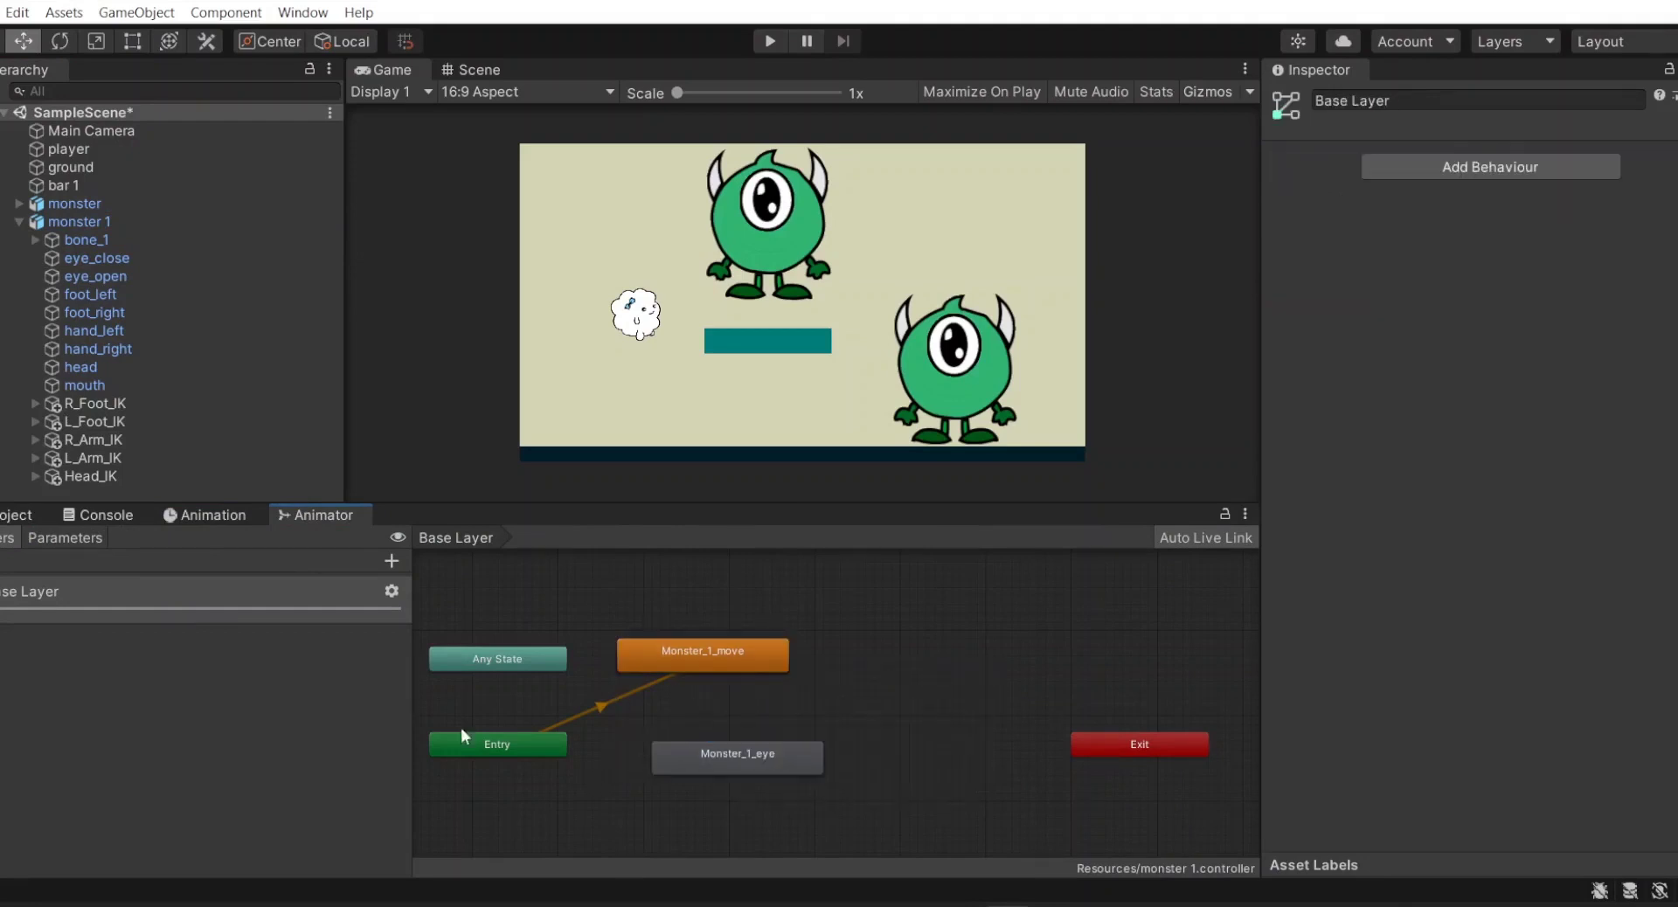
- Add a new animator layer named Eye Layer and return to the Base Layer
click(392, 562)
key(BackSpace)
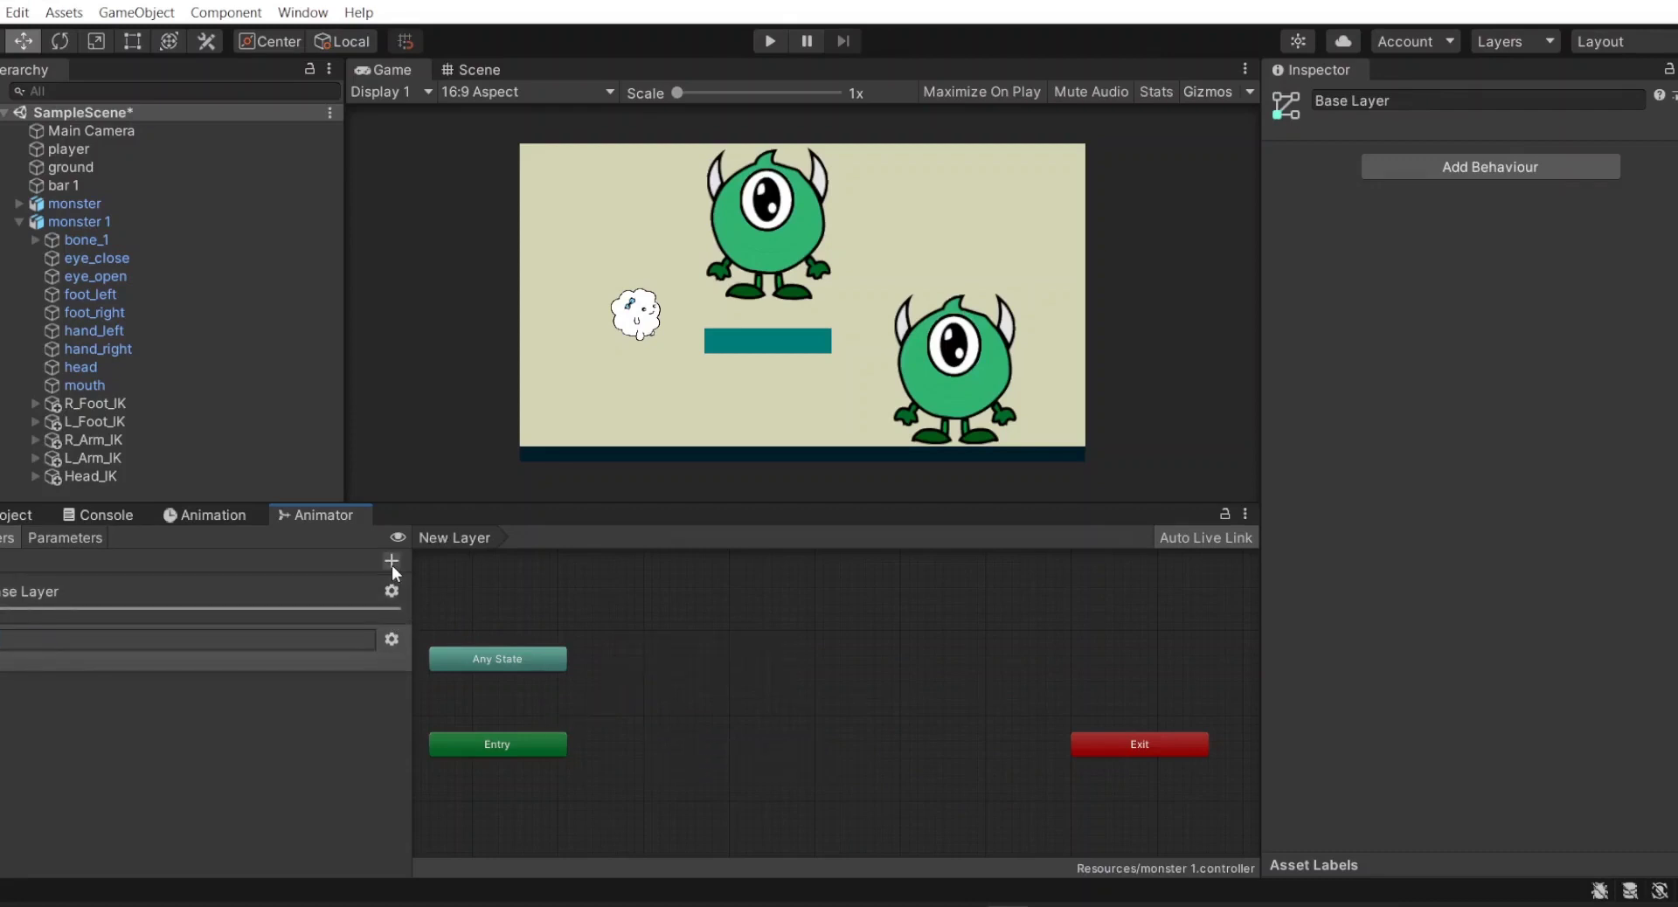
text(Eye Layer)
key(Return)
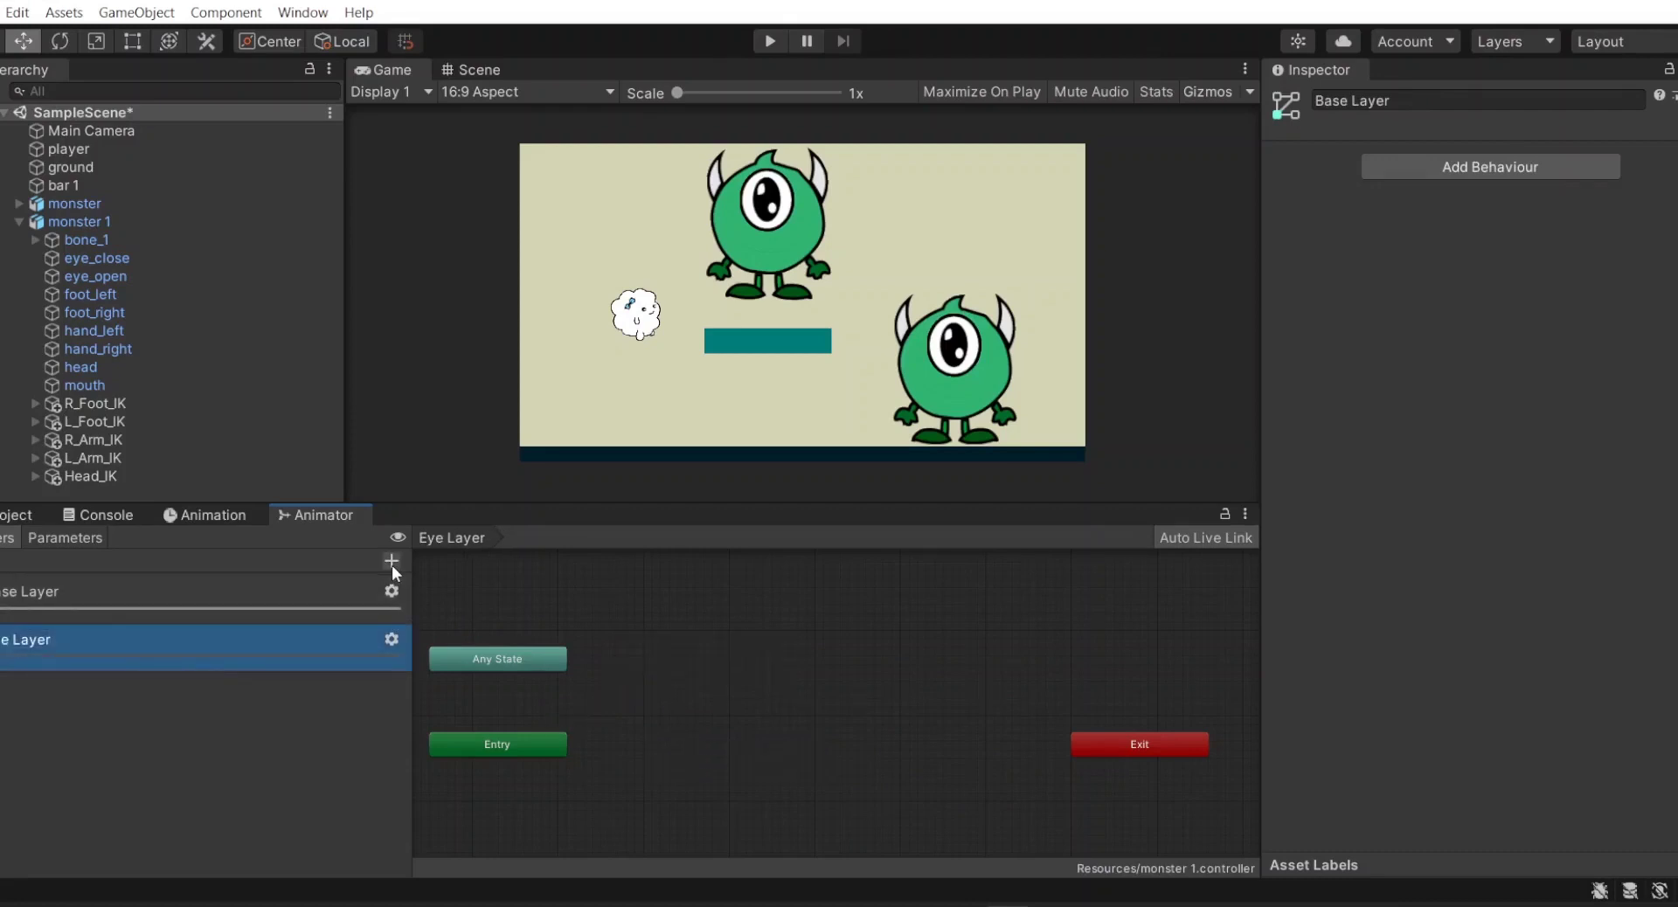
double_click(235, 610)
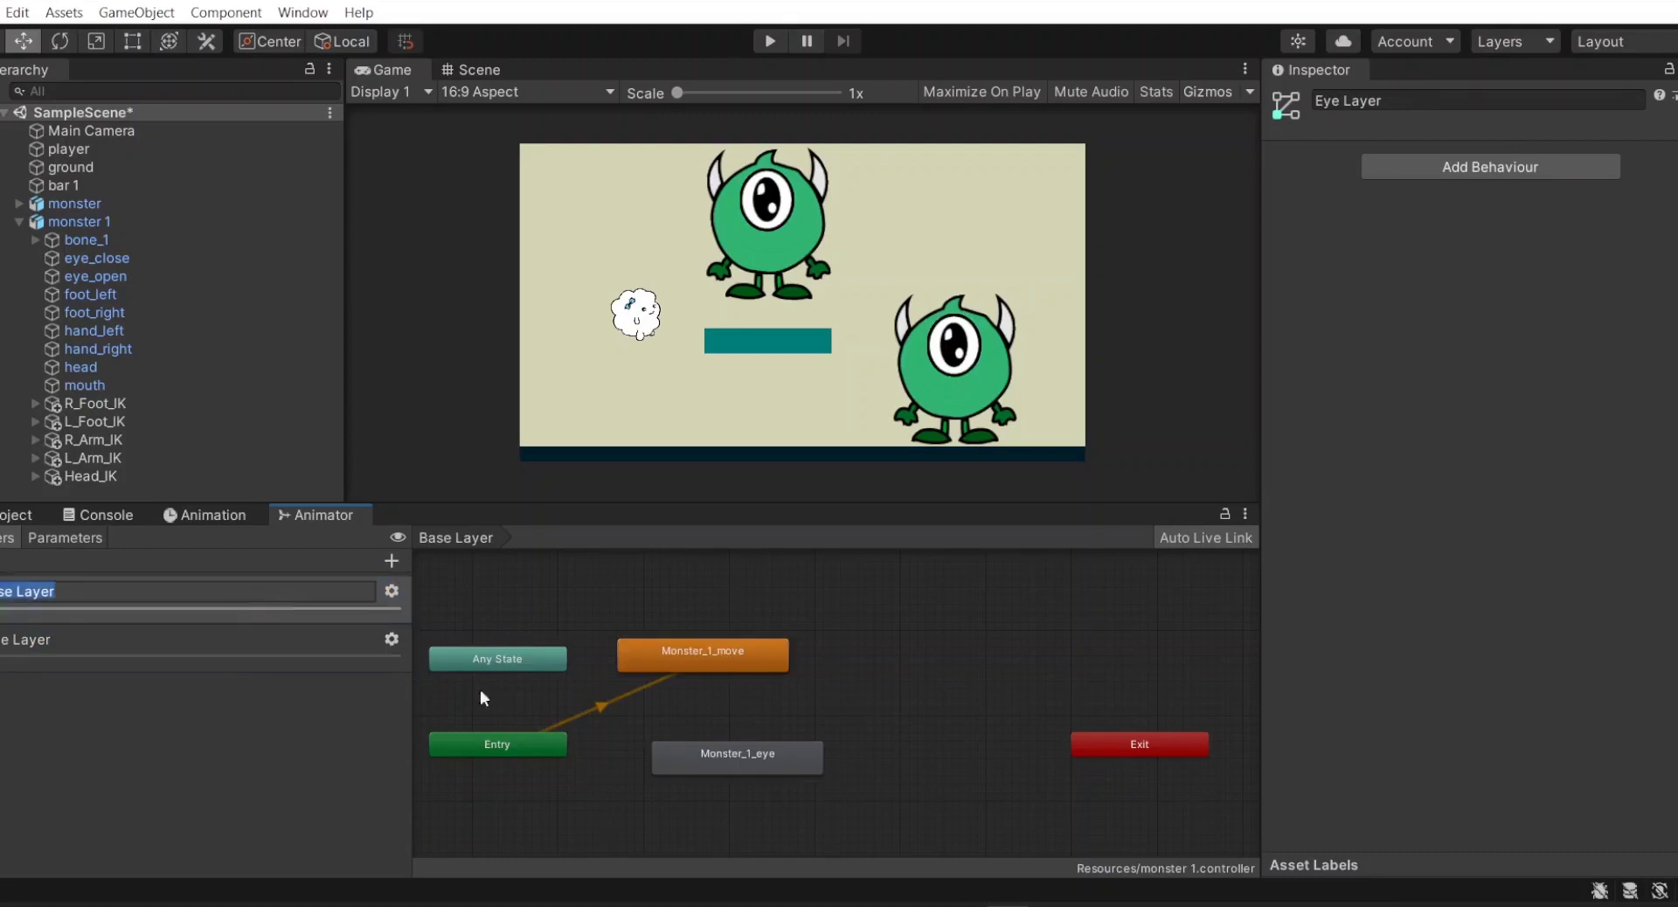
click(683, 757)
click(294, 720)
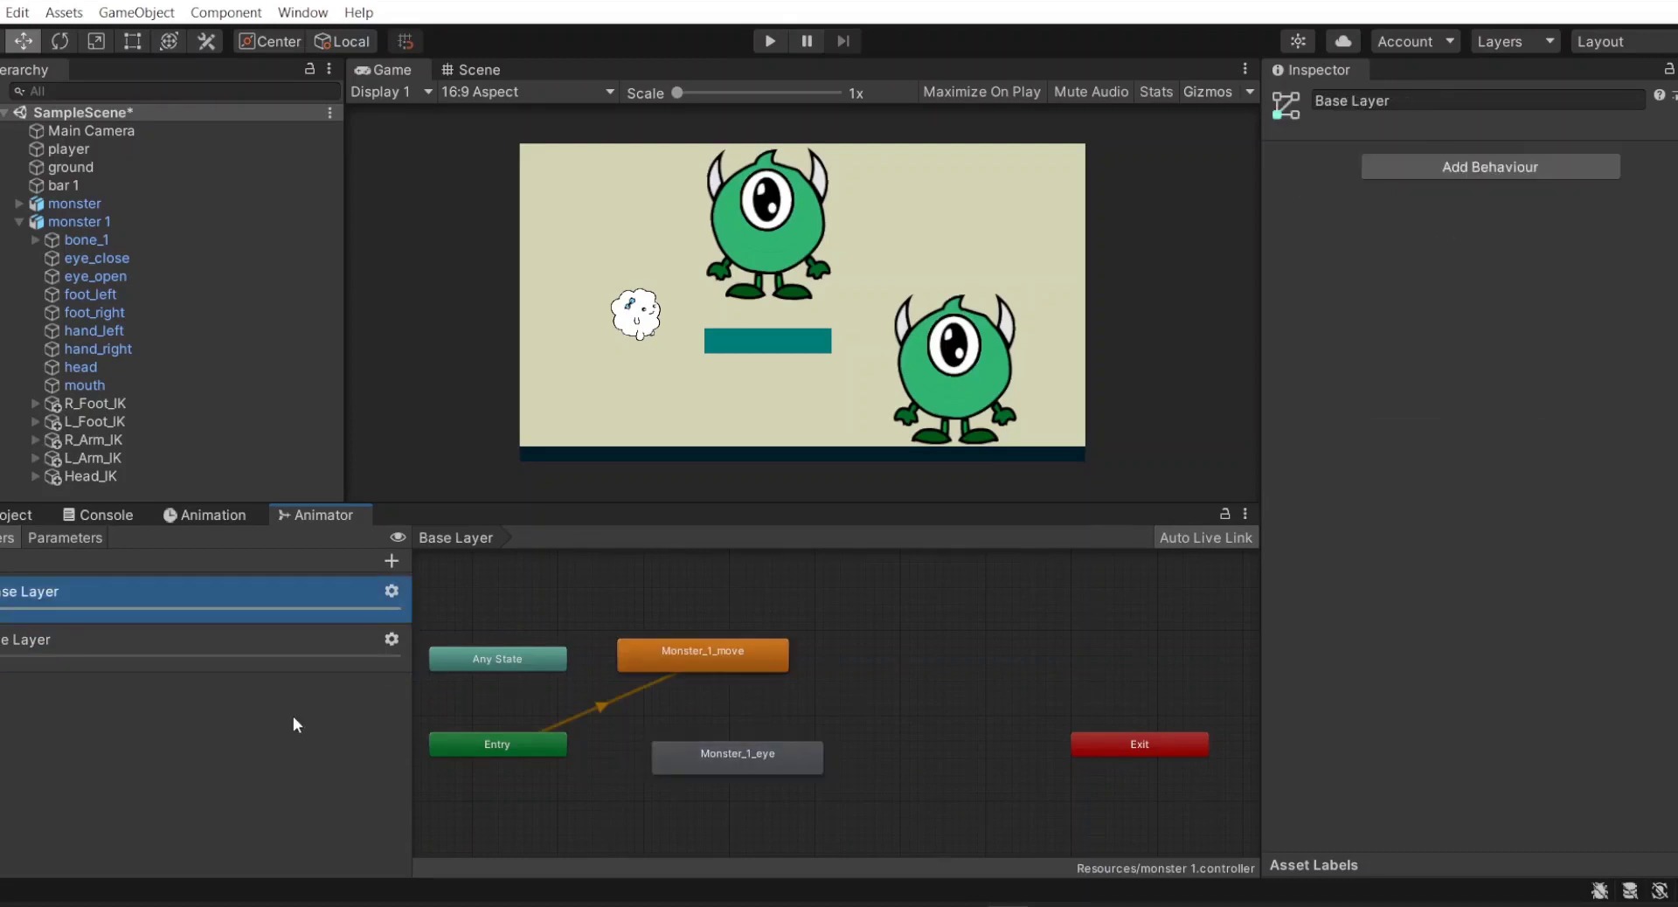
- Set the Eye Layer's weight to 1 and its blending to Additive
click(391, 640)
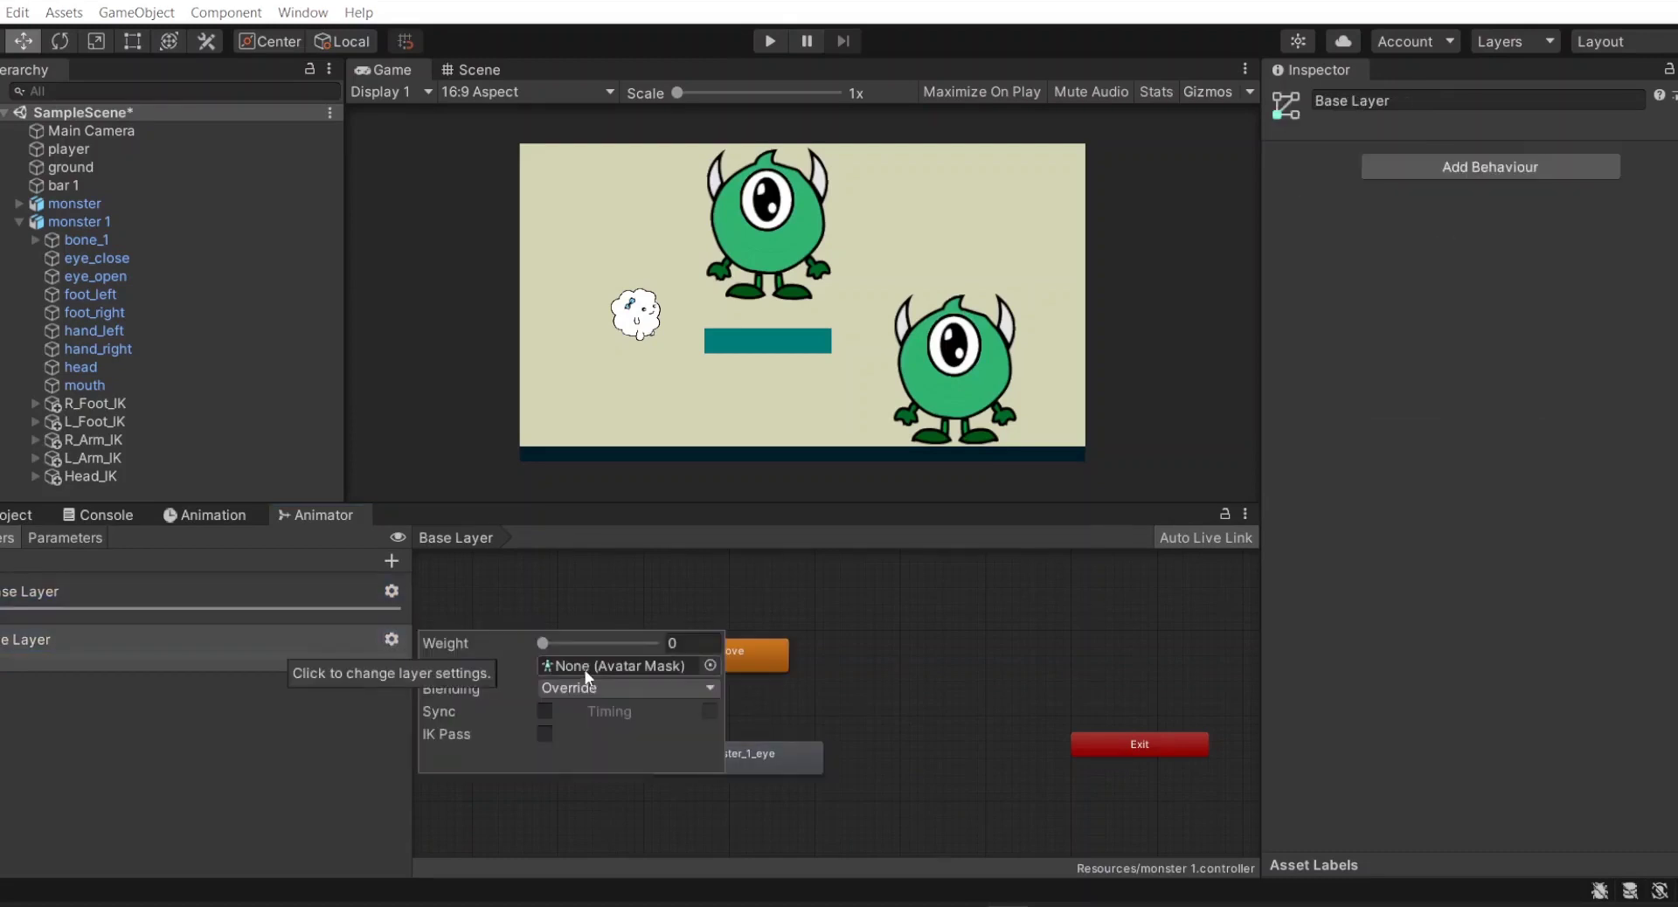
click(658, 641)
click(657, 688)
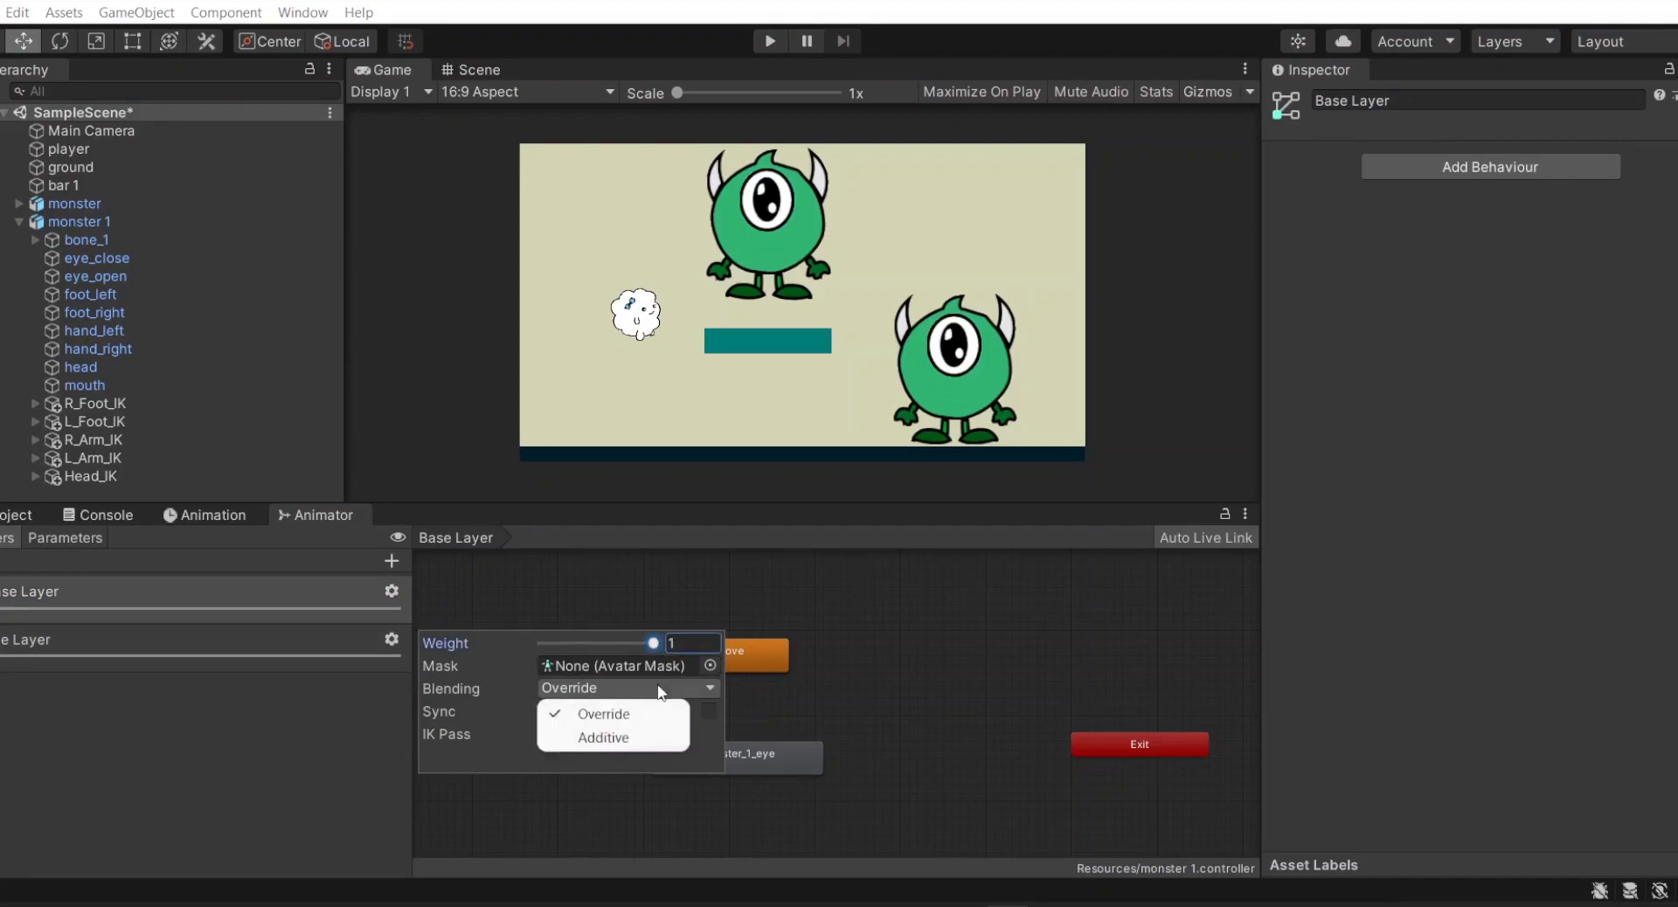
click(619, 738)
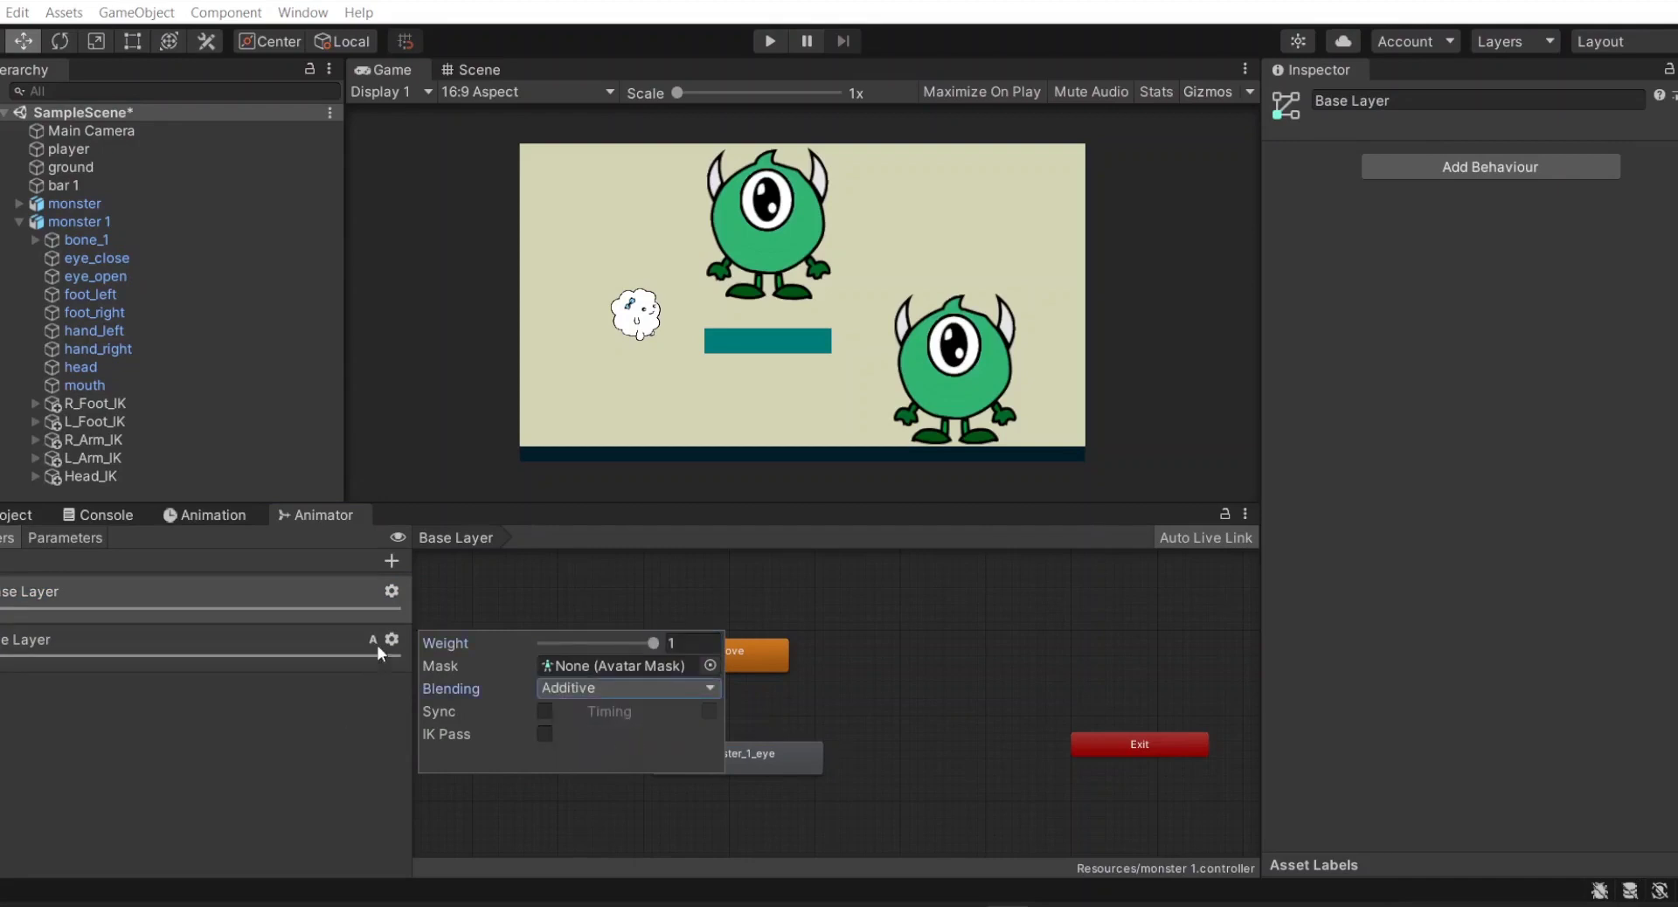
click(357, 692)
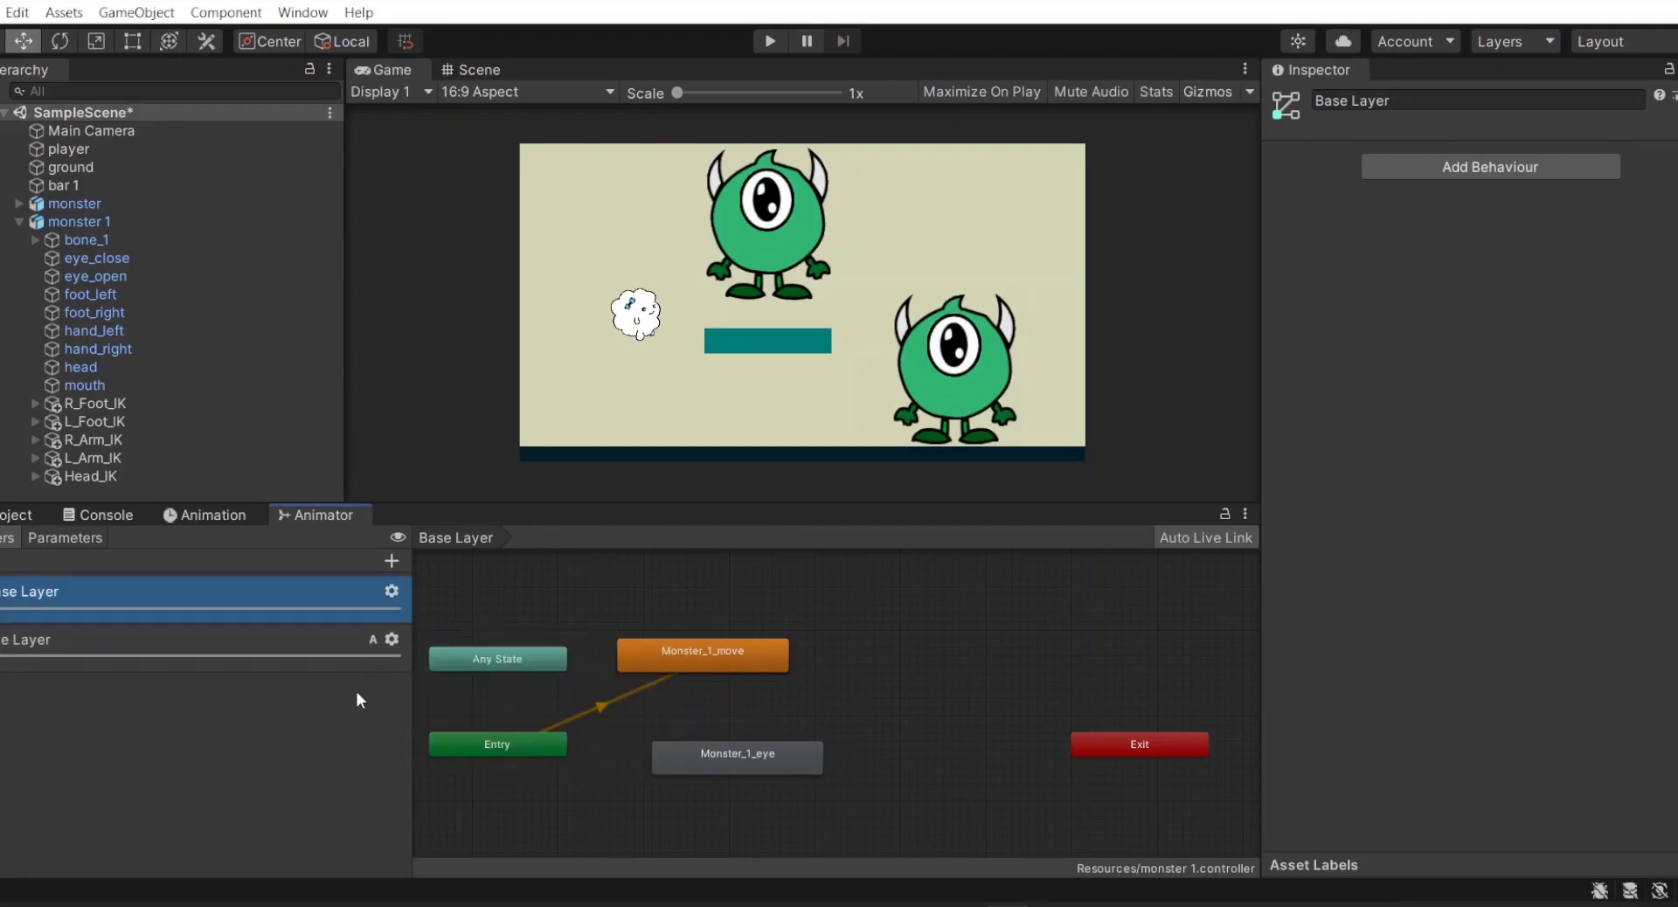
- Delete the Monster_1_eye state from the Base Layer and switch to the Eye Layer
click(722, 757)
key(Delete)
click(271, 638)
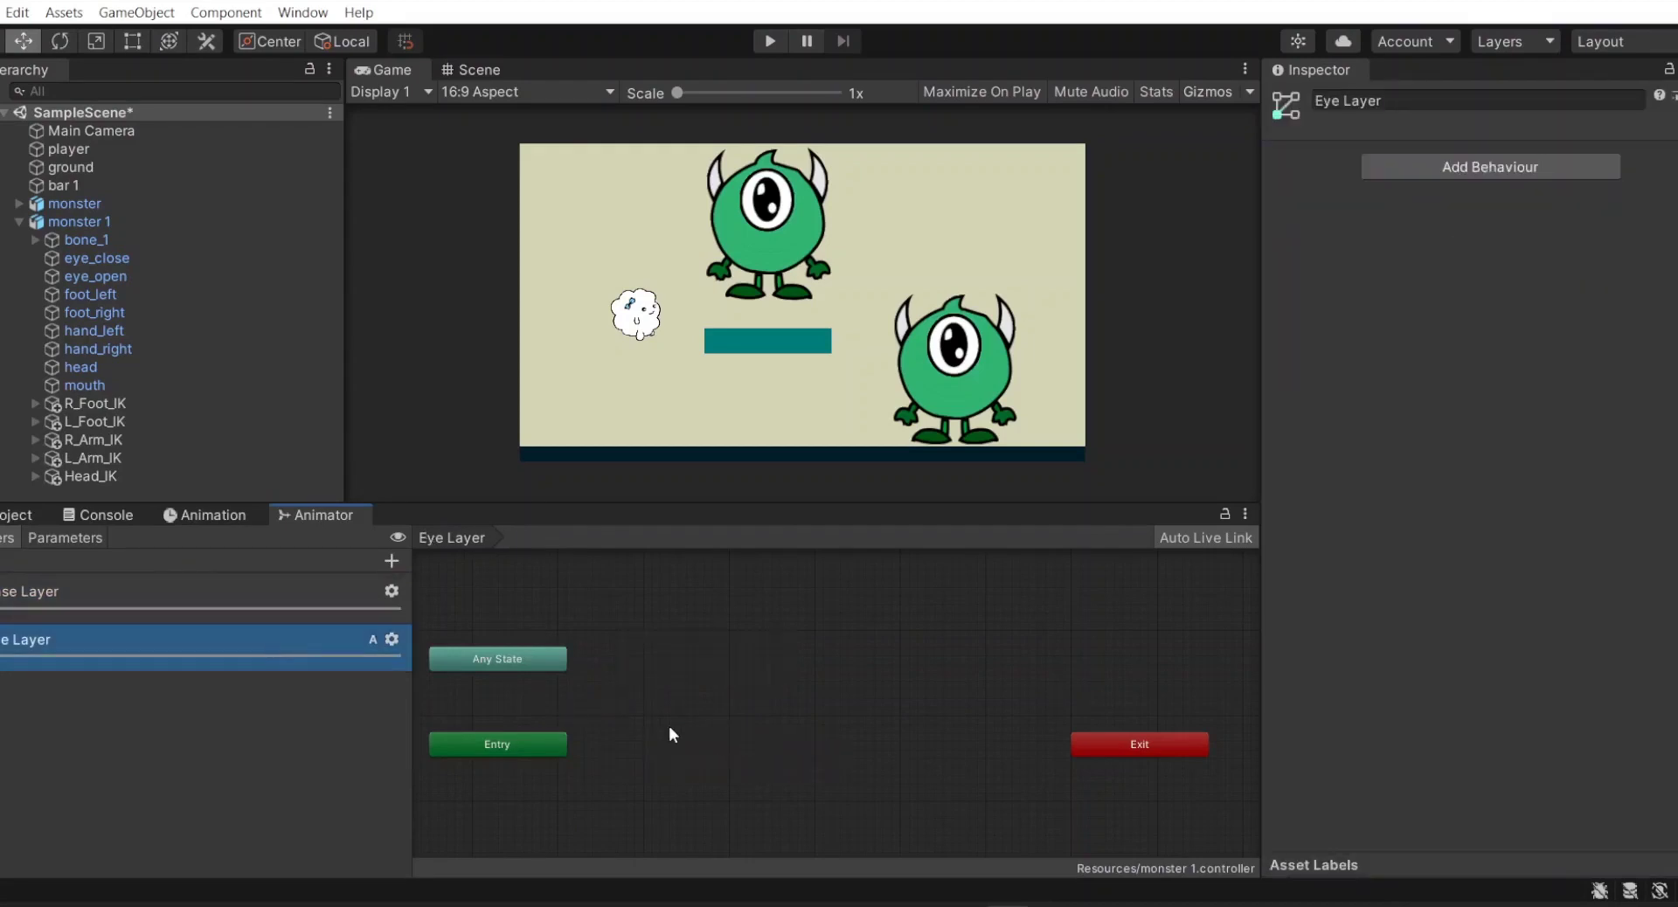
- Place the Monster_1_eye clip from the Resources folder in the Eye Layer's state graph, temporarily docking the Animator view beside the Scene view
click(669, 728)
drag(328, 517, 528, 164)
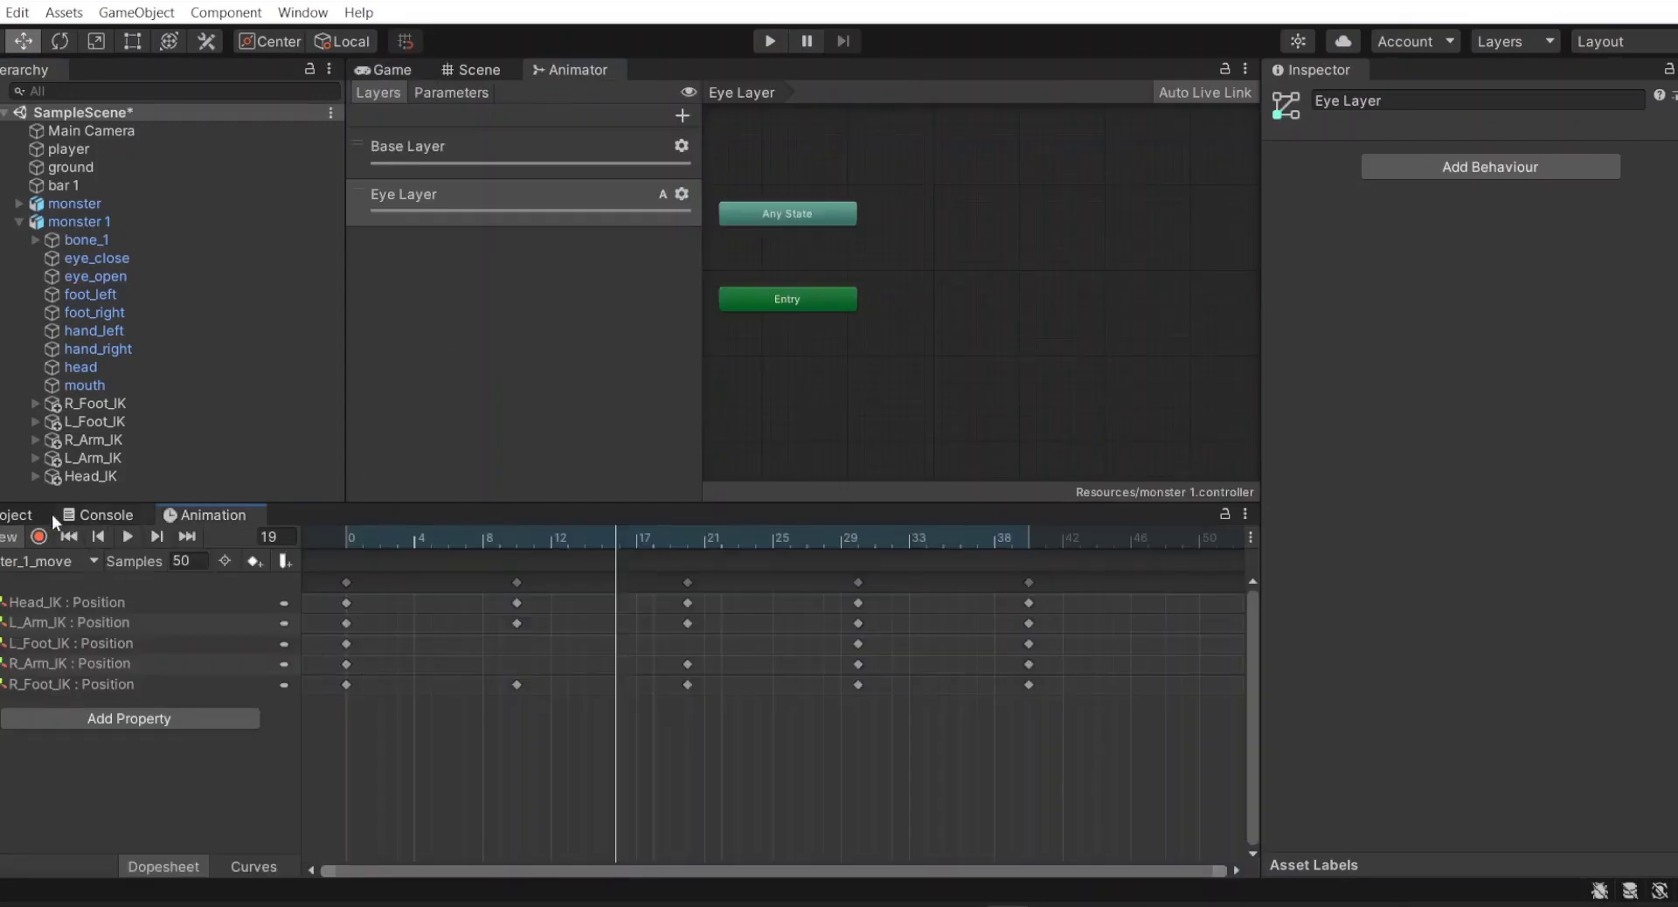
click(26, 516)
click(318, 563)
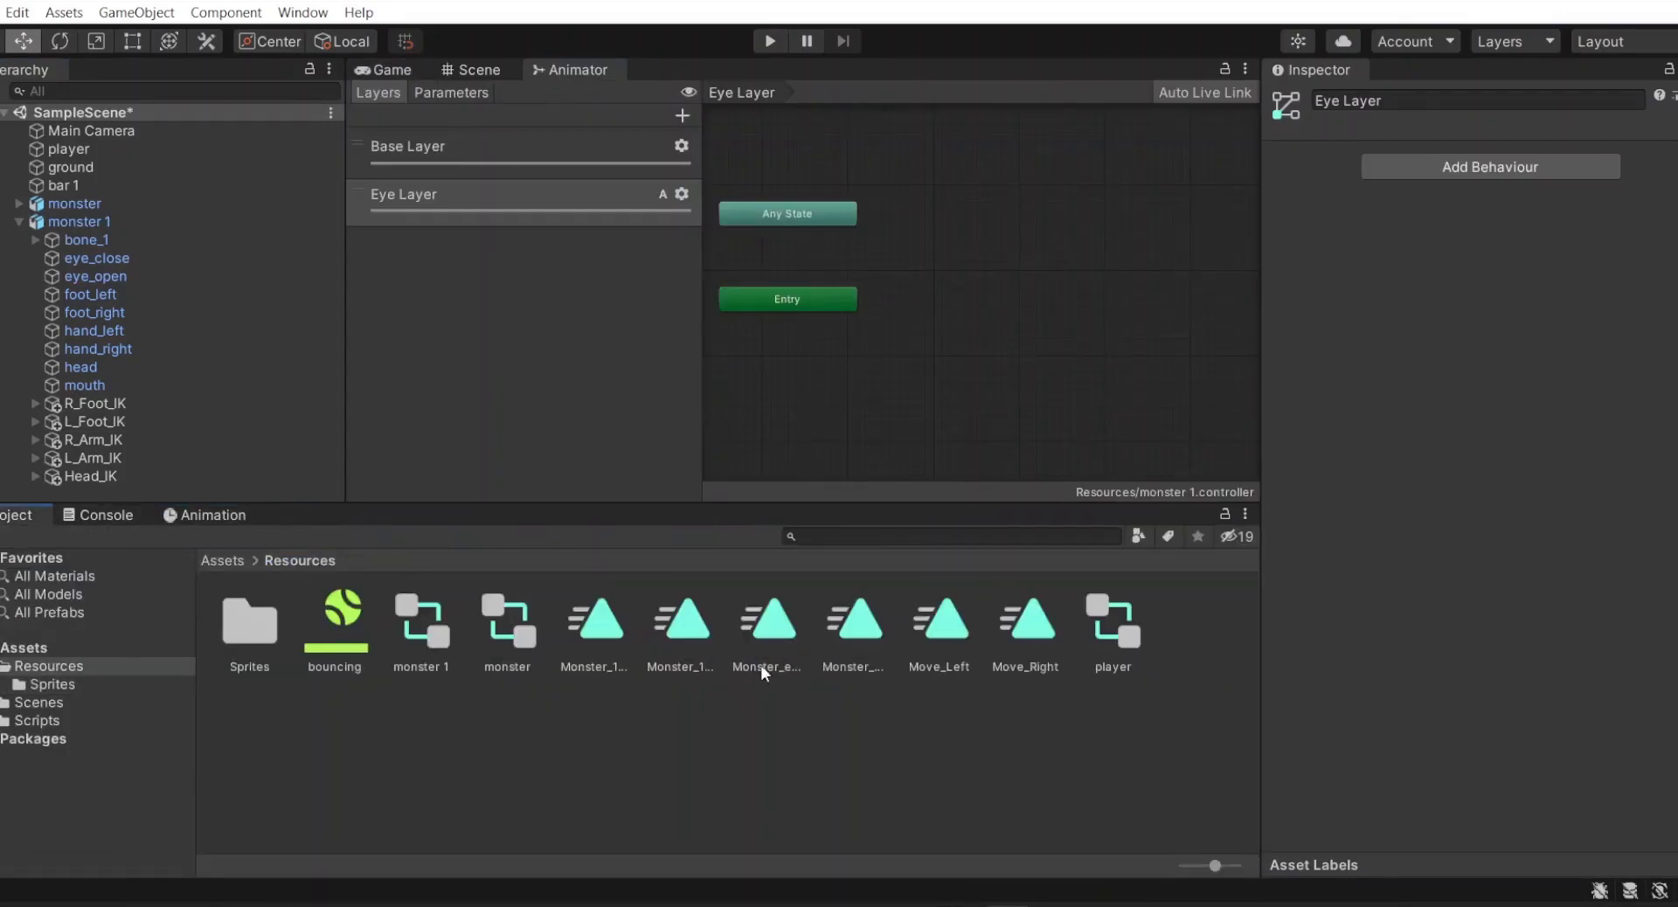
click(690, 649)
drag(617, 647, 967, 275)
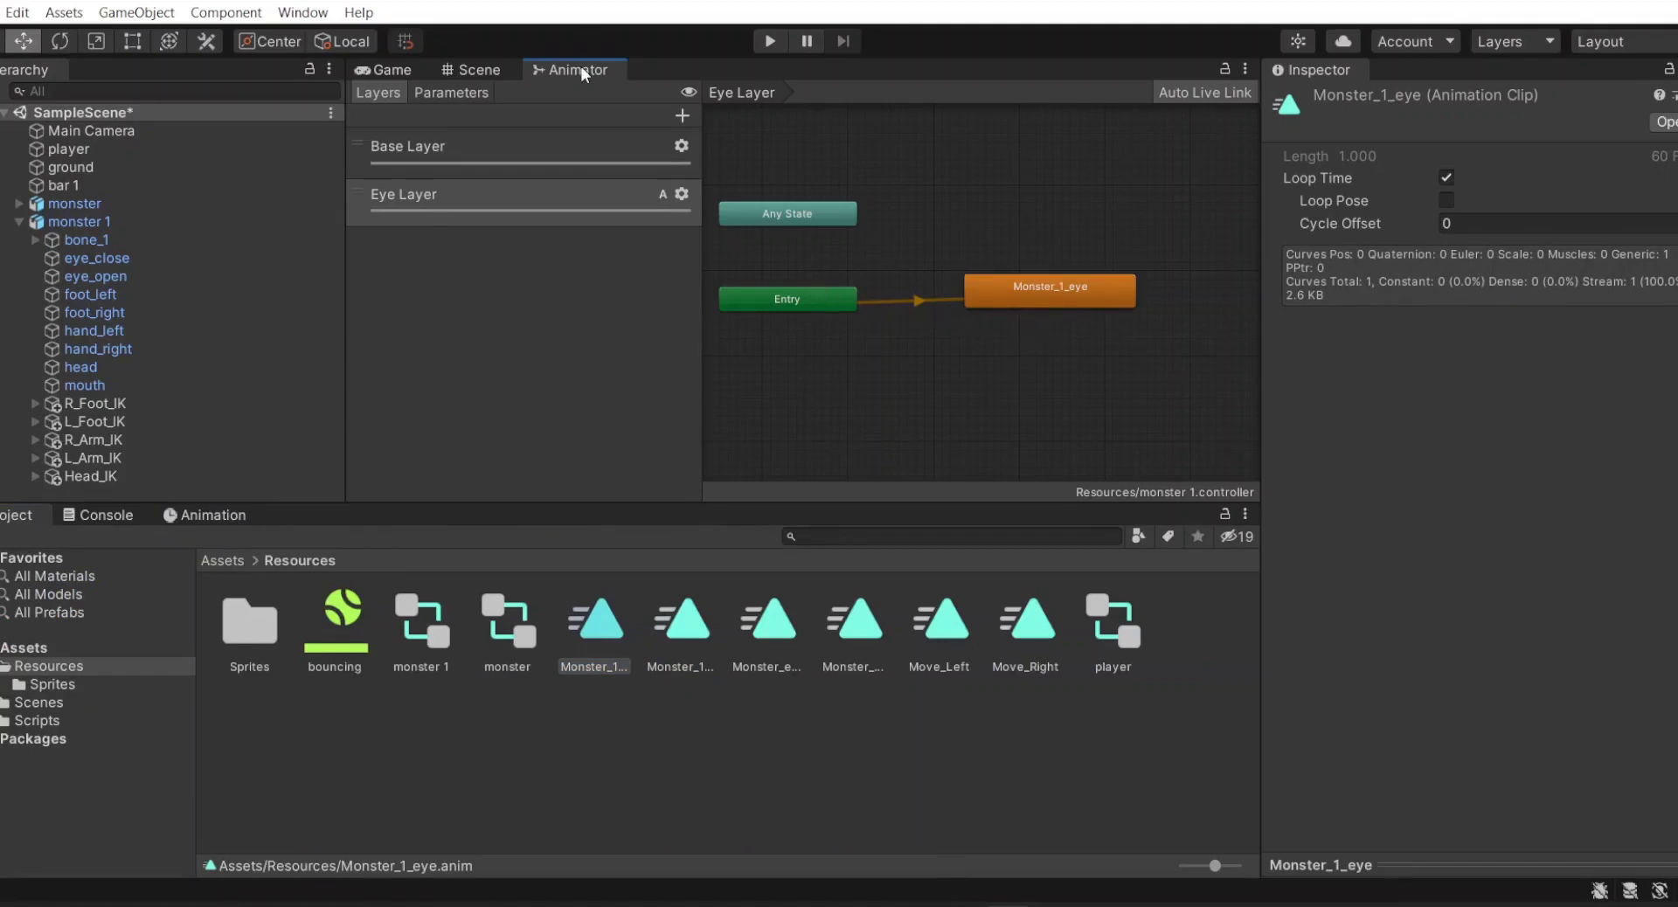
drag(584, 70, 318, 524)
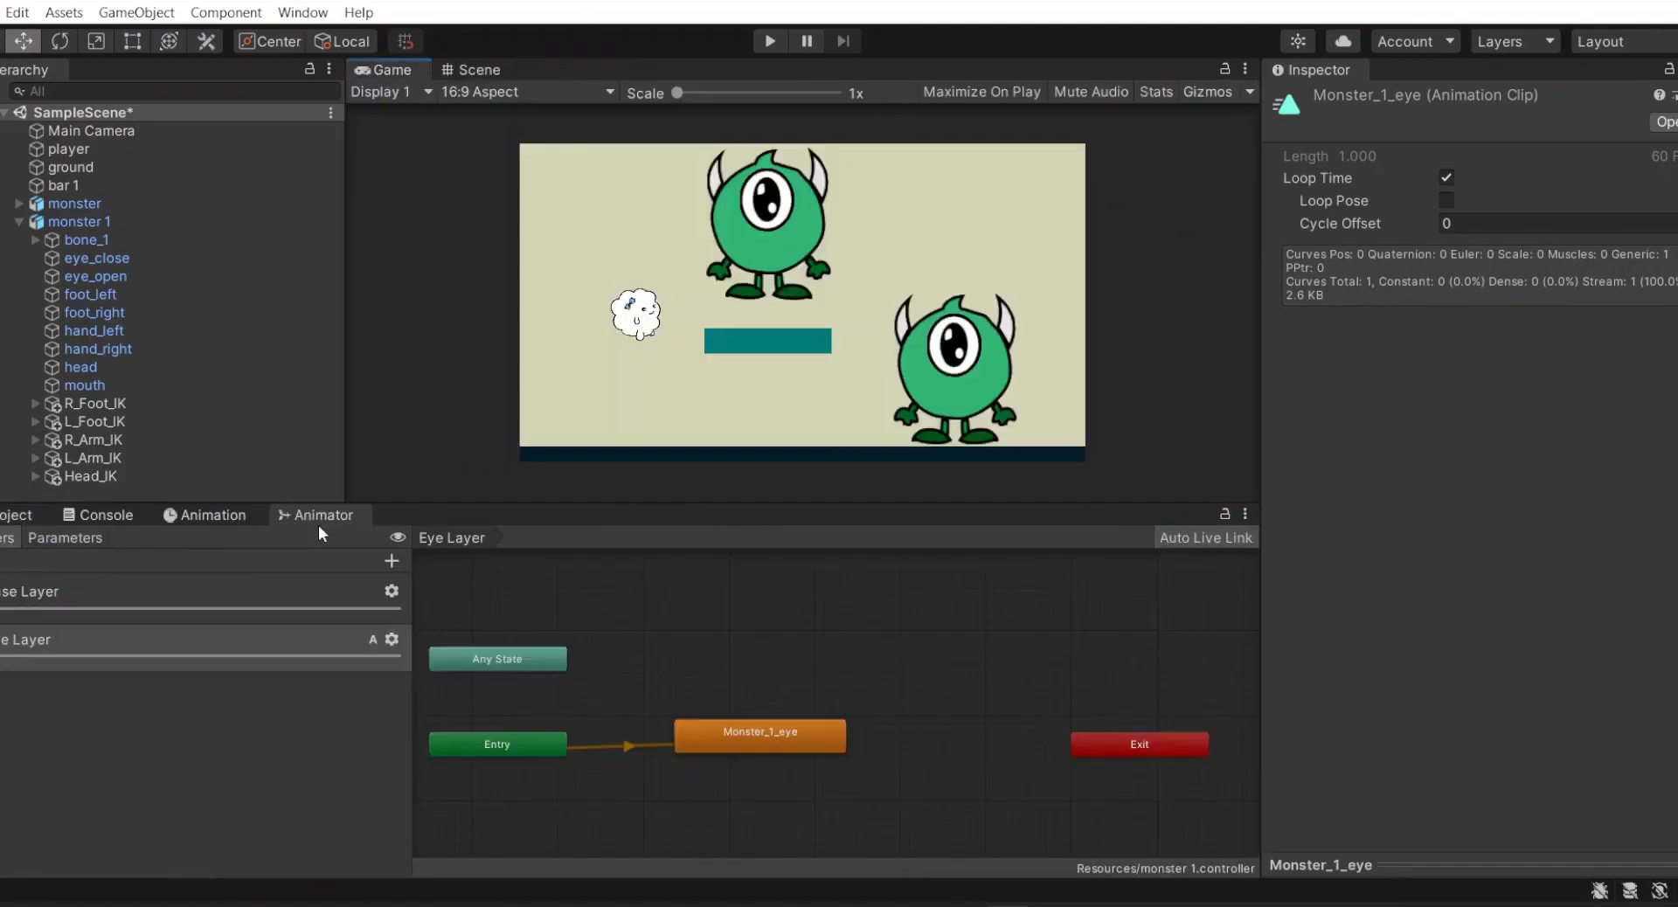
- Run the game and examine the Base Layer and Eye Layer animations playing together on monster 1
click(204, 518)
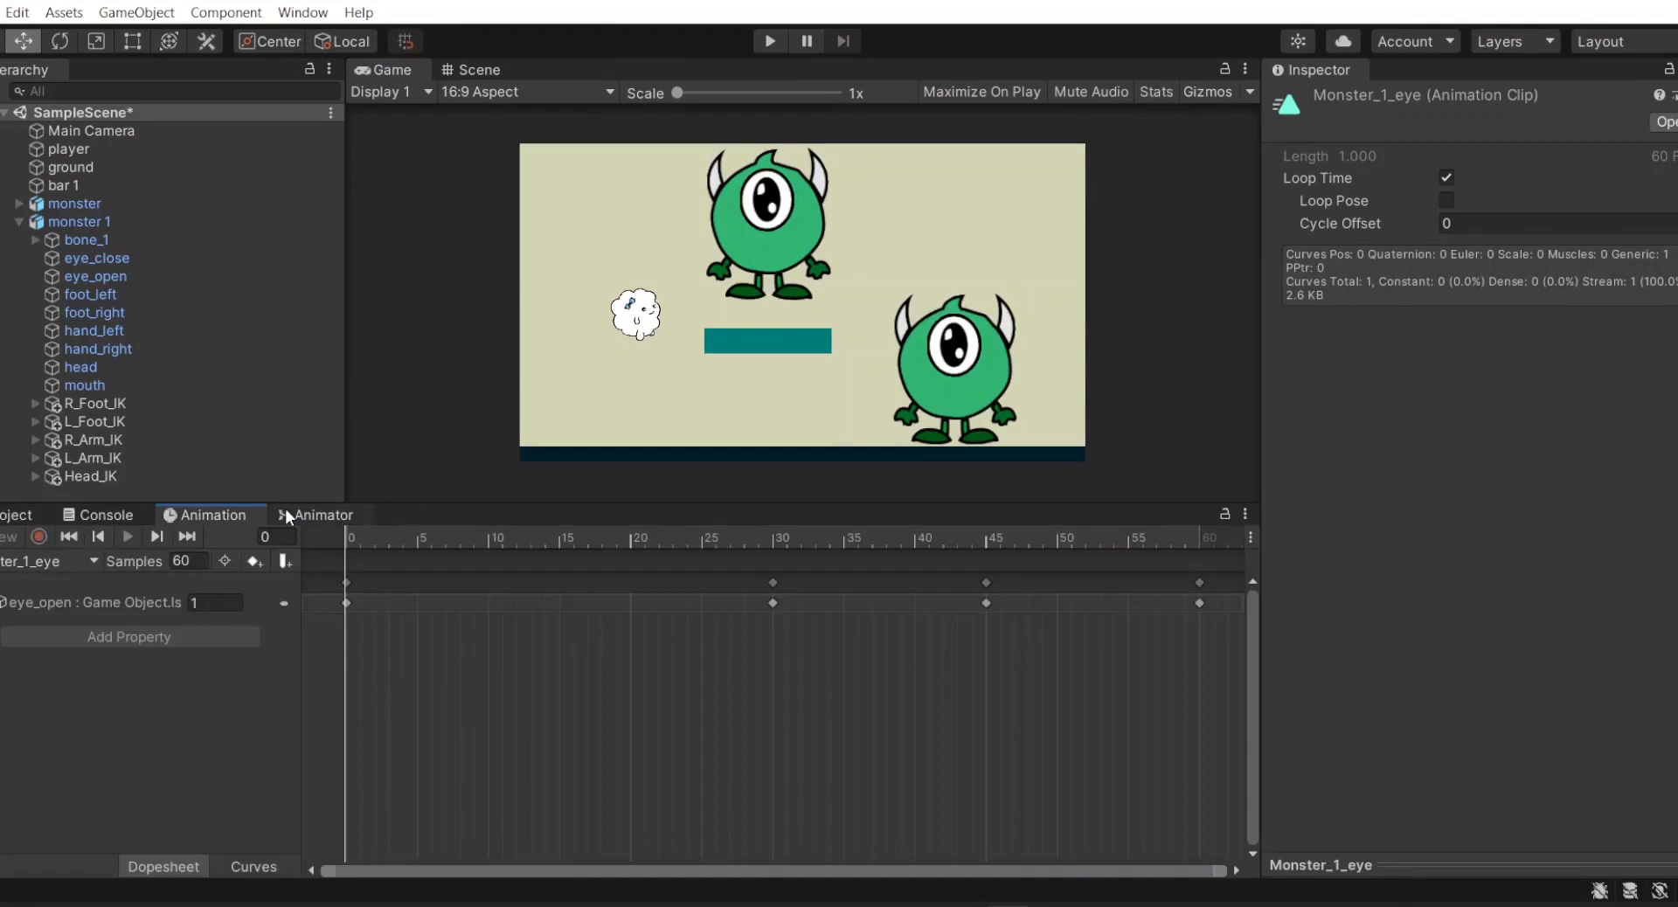
click(770, 42)
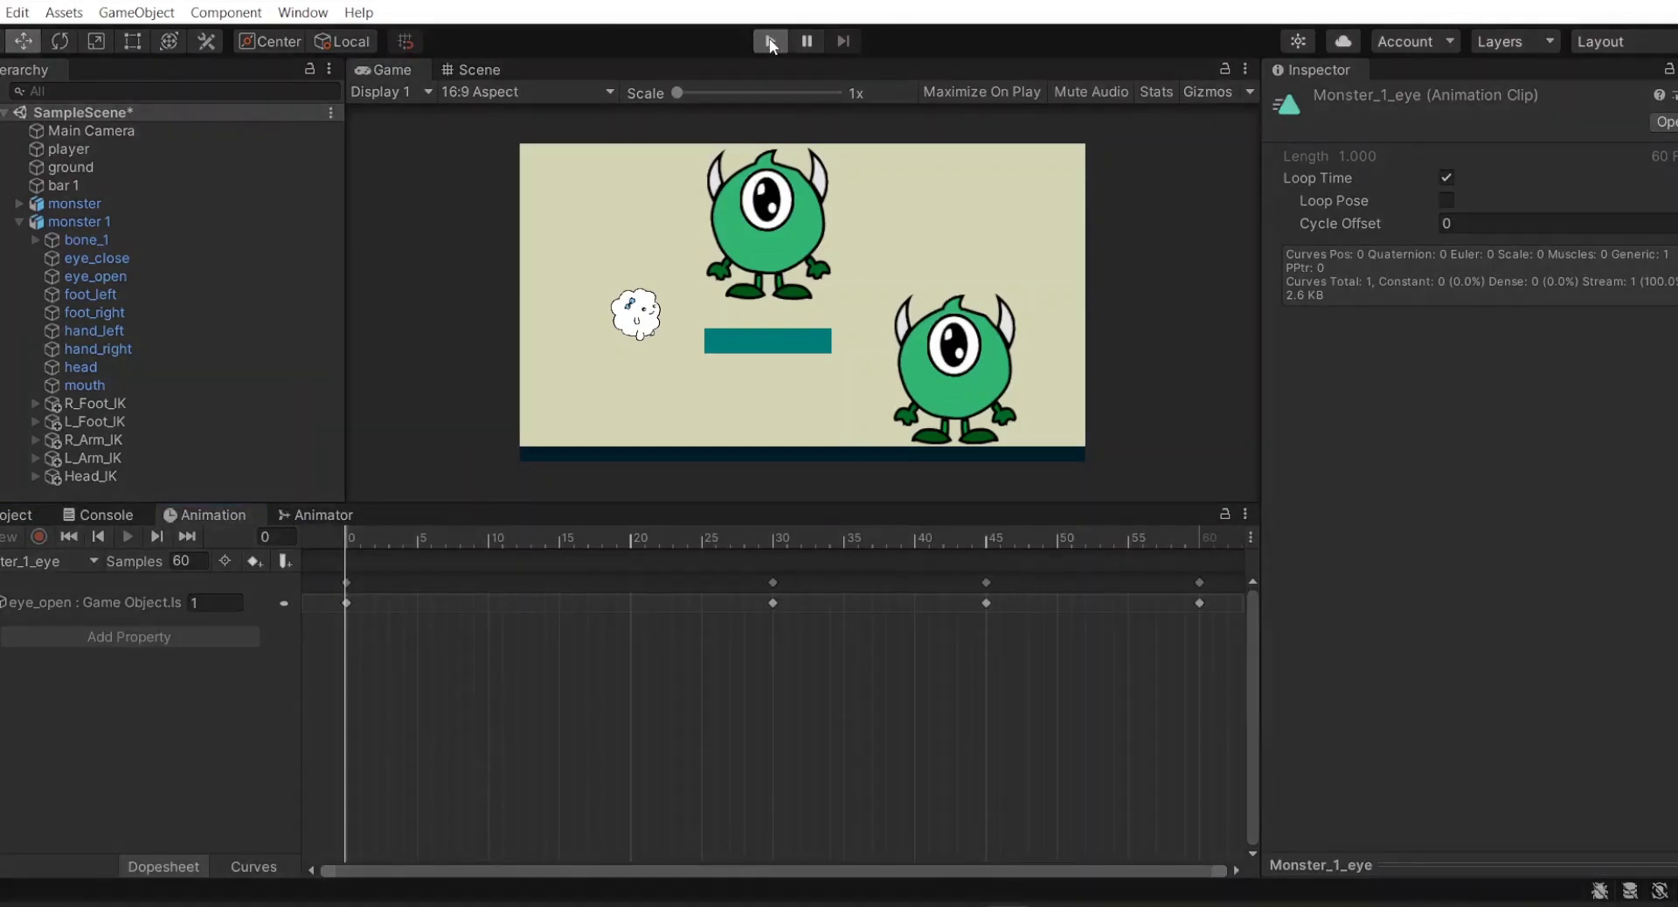
click(310, 517)
click(273, 592)
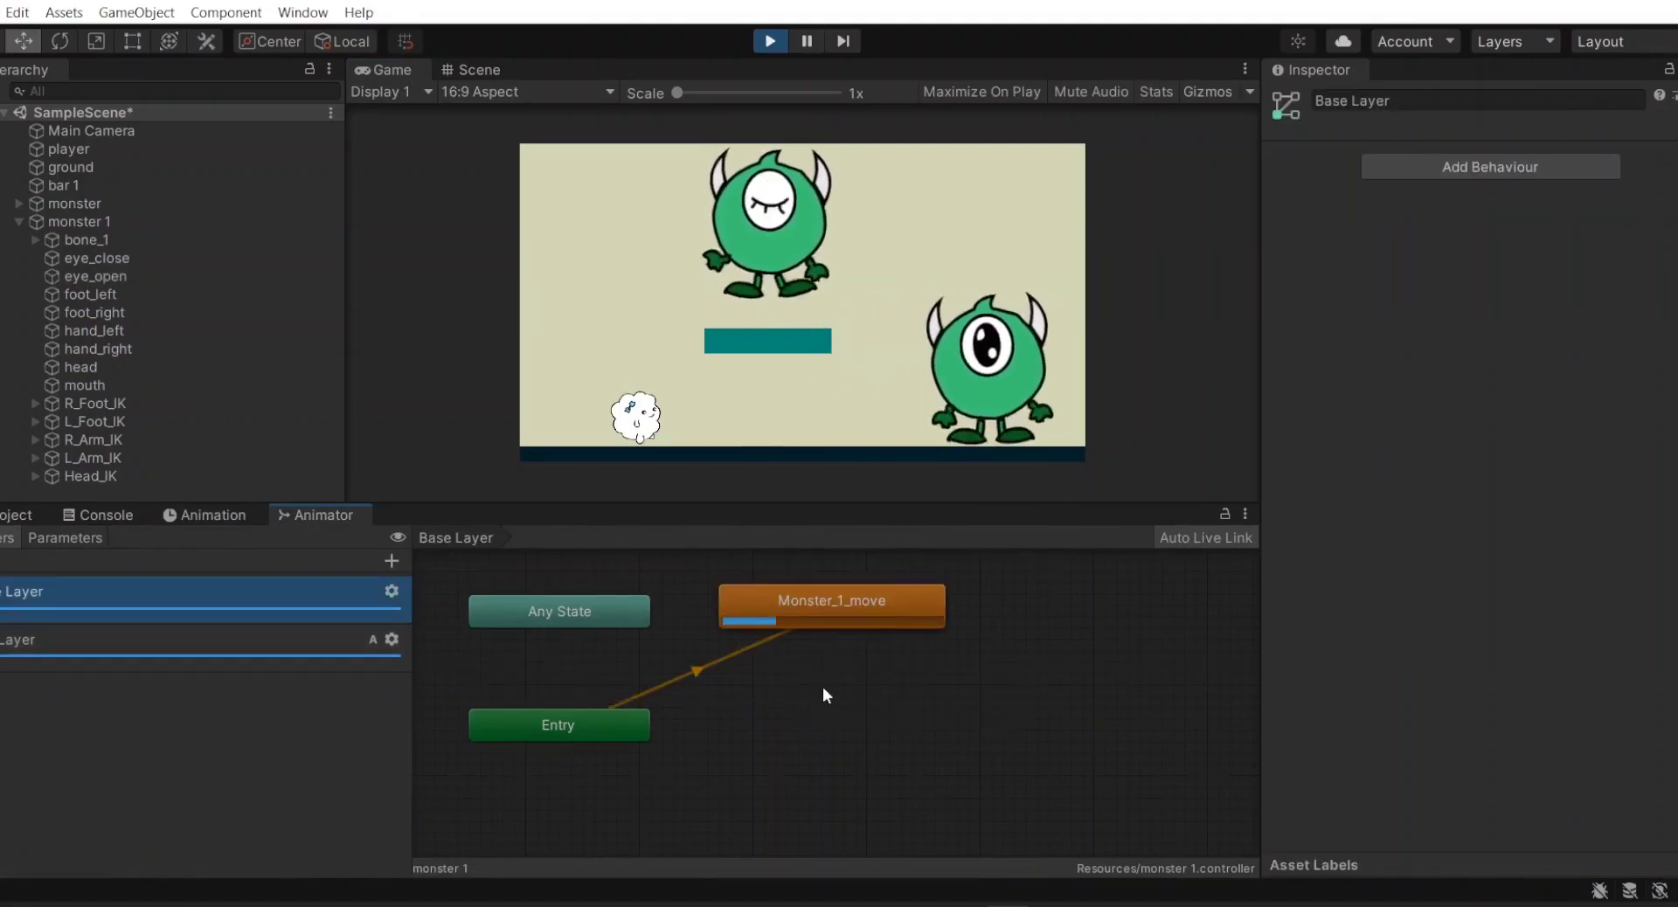
click(262, 640)
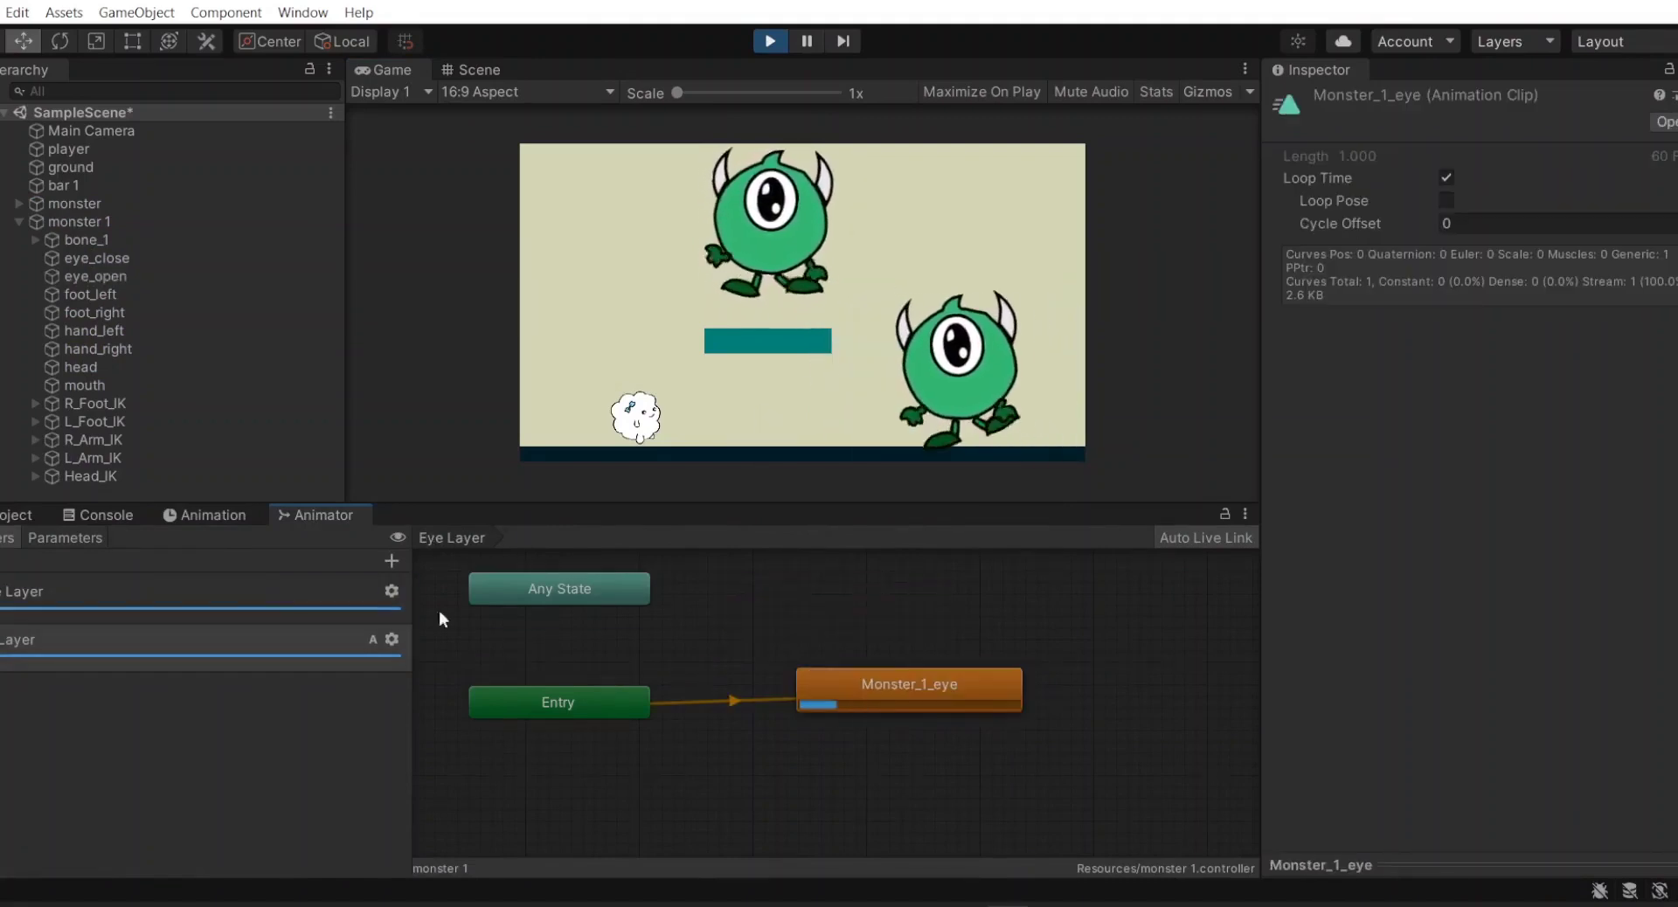
click(274, 592)
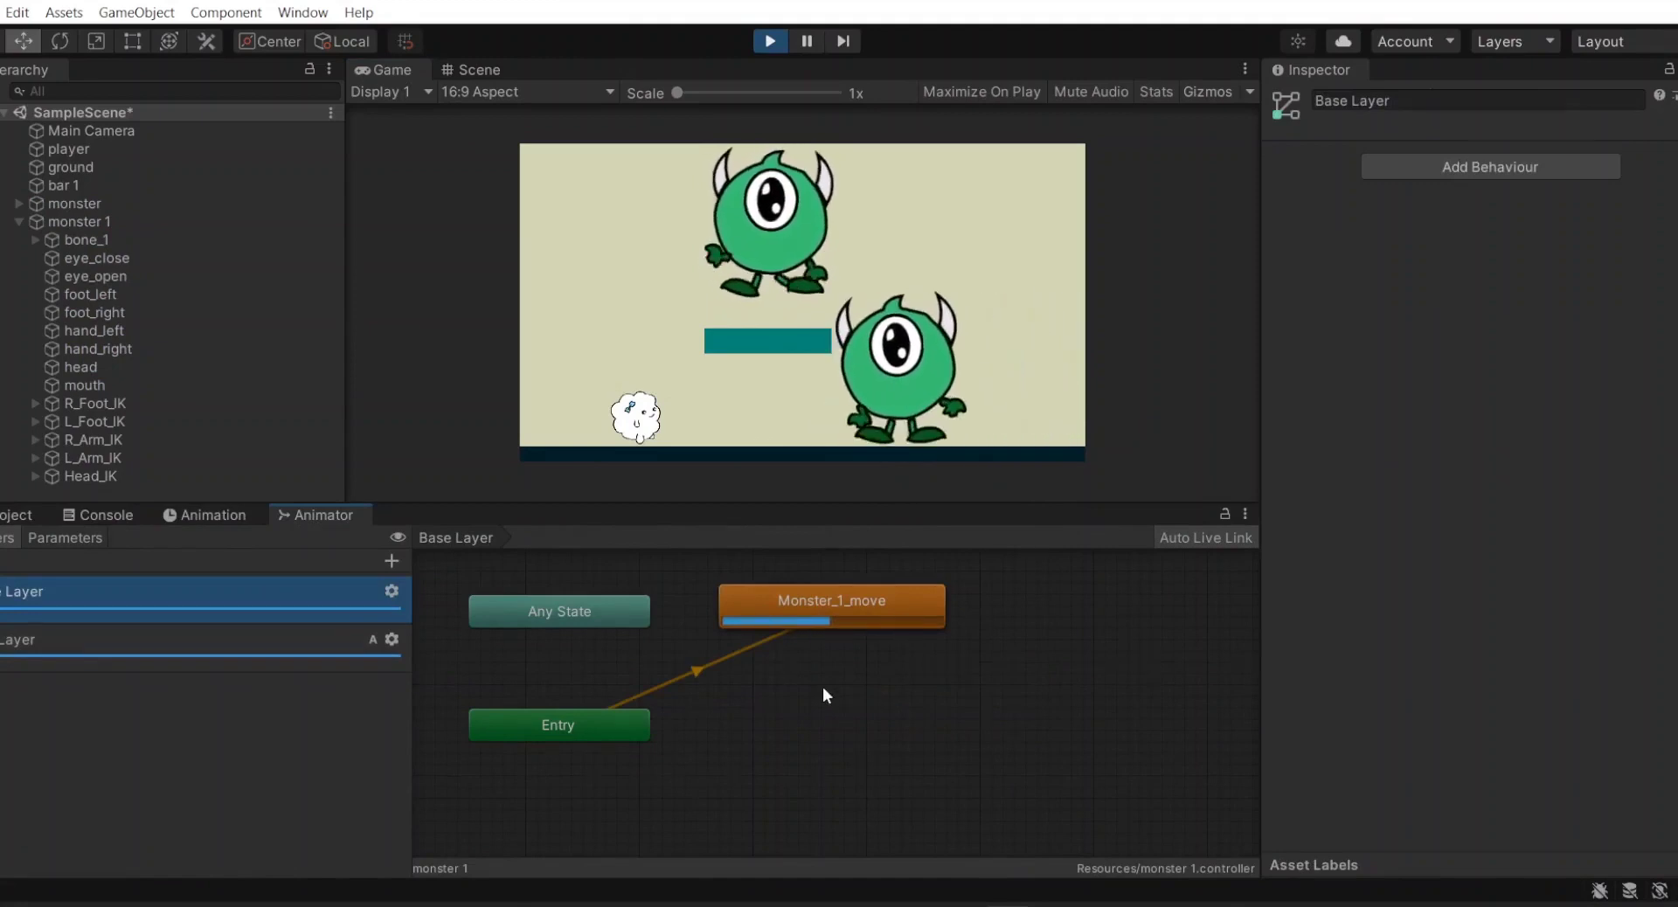